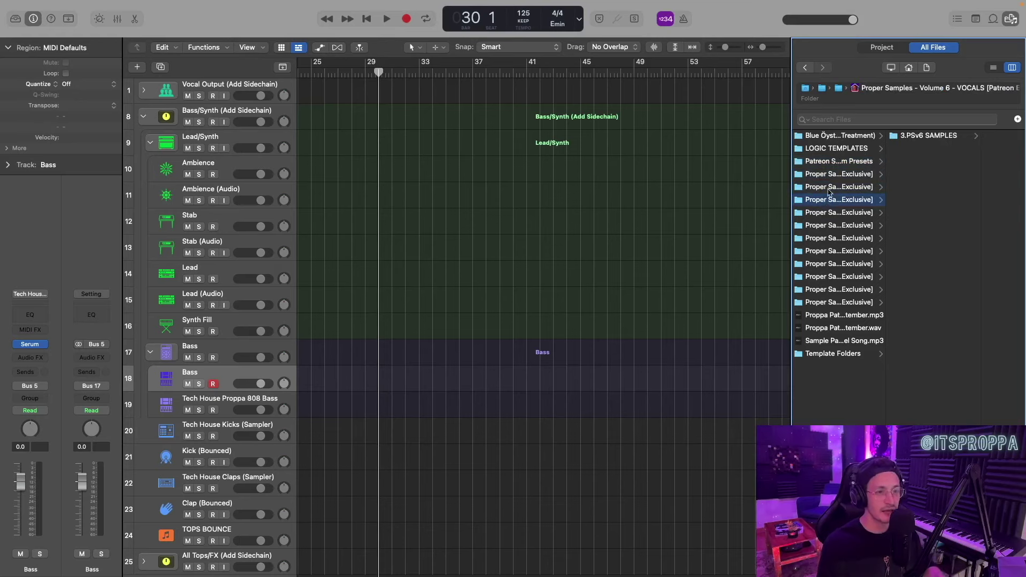
- Try Proppa 5 - Stab 8 (Ab).wav from the Volume 5 Stabs folder on the Stab (Audio) track at bar 33
click(829, 187)
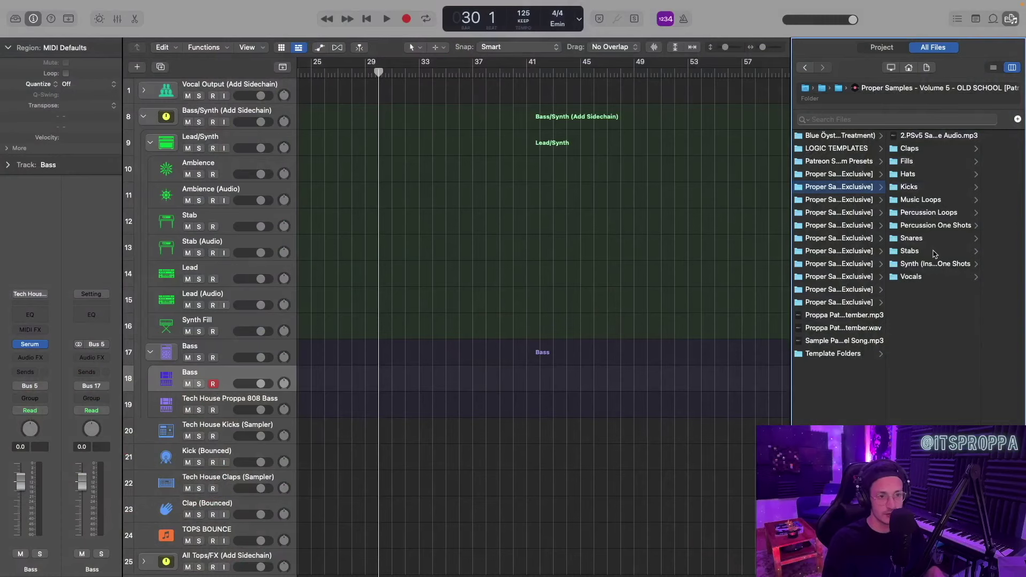
click(934, 250)
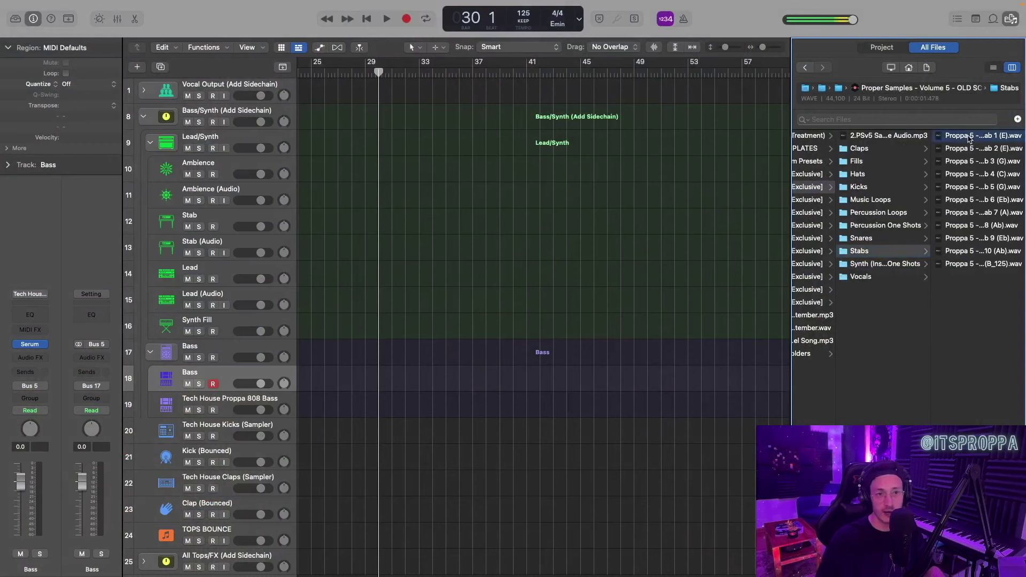
key(Down)
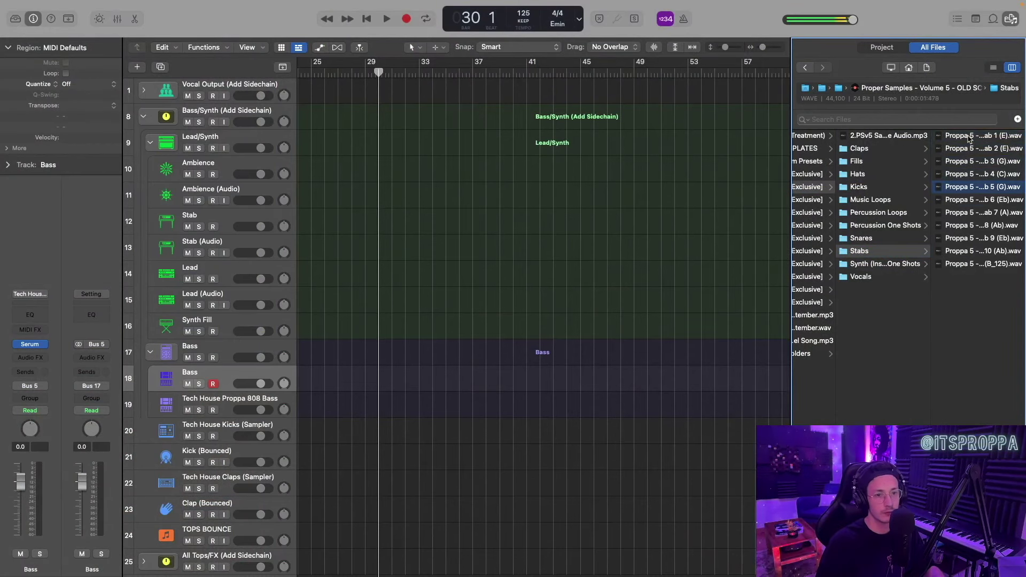
click(980, 222)
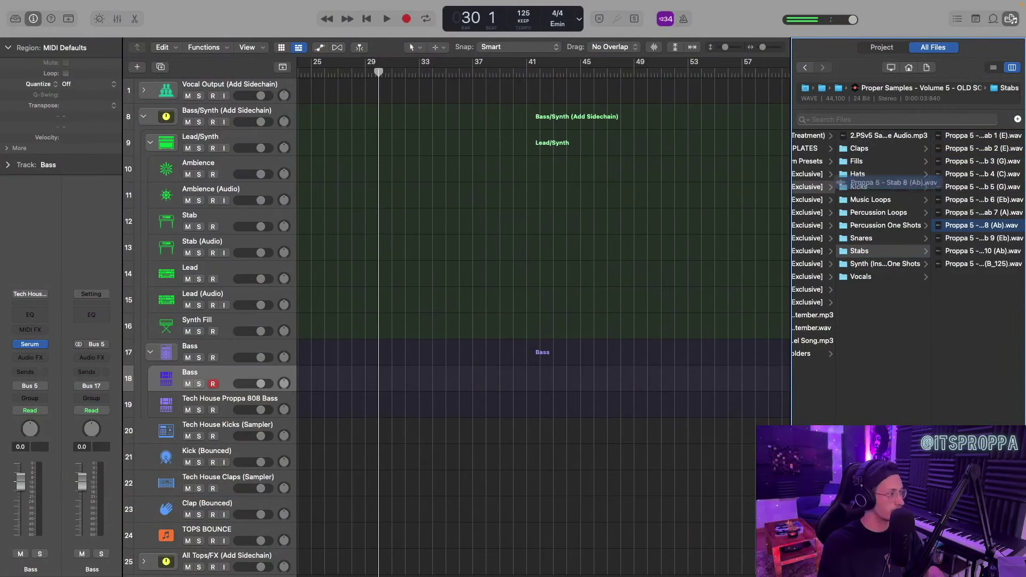
drag(843, 183, 438, 245)
click(534, 232)
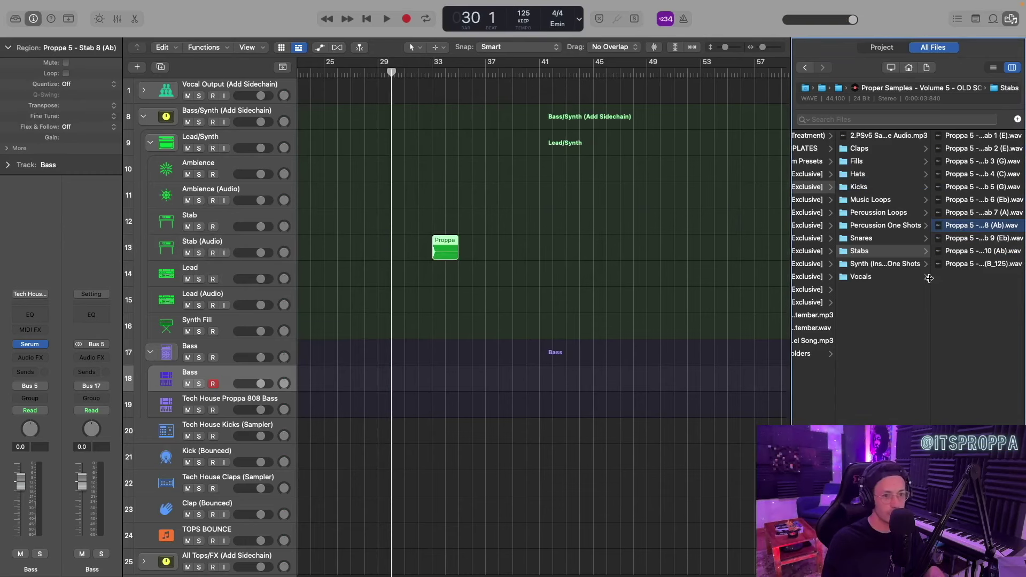
- Audition the synth one-shots in the Proper Samples Volume 5 pack
click(918, 268)
click(985, 149)
key(Down)
key(Down)
key(Down)
key(Down)
key(Down)
key(Down)
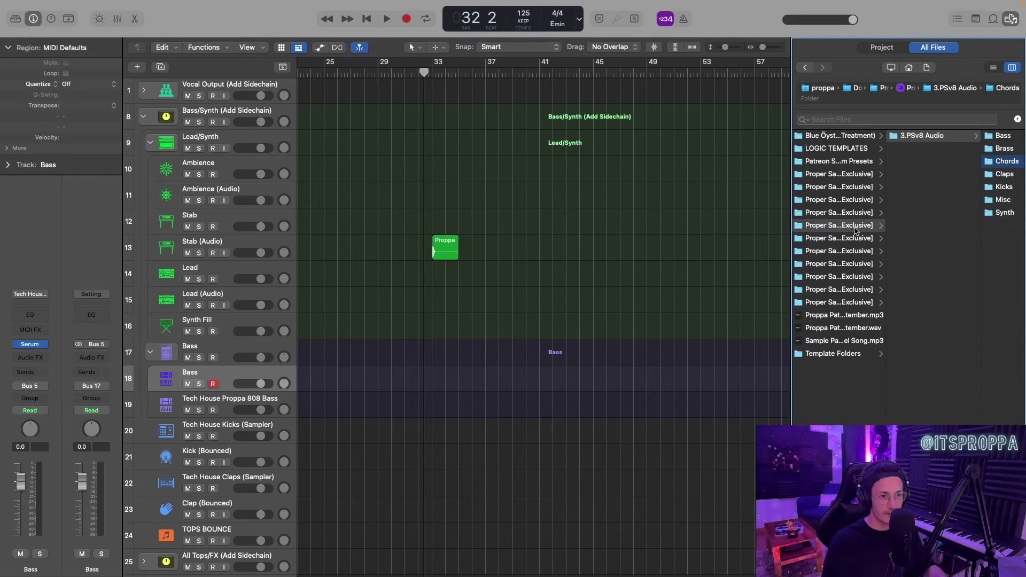
- Place Proppa 8 - Chord_OhLord(126_Am).wav on the Stab (Audio) track at bar 33 and cycle playback over bars 33 to 37
scroll(887, 217, right, 5)
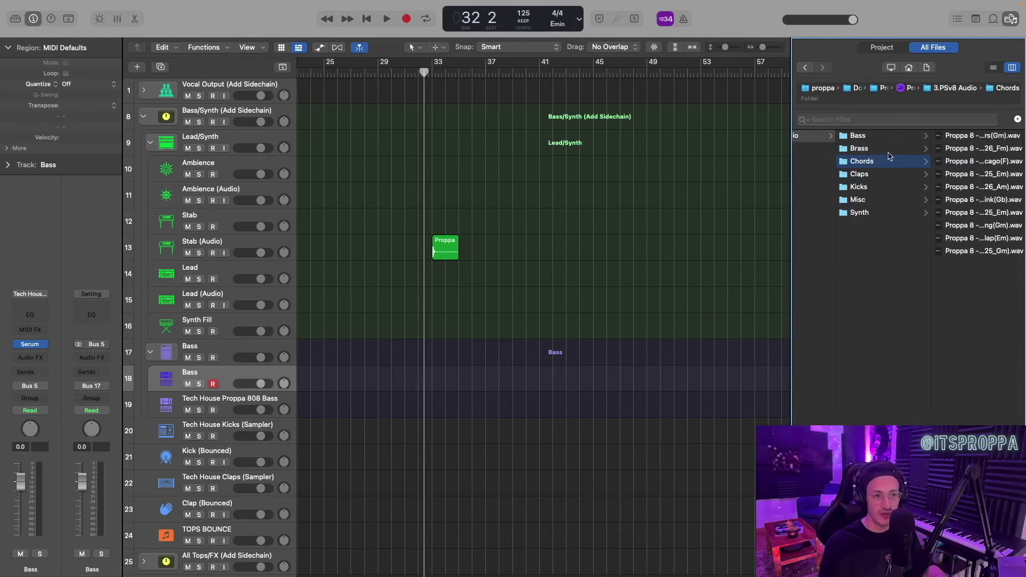
drag(975, 140, 977, 139)
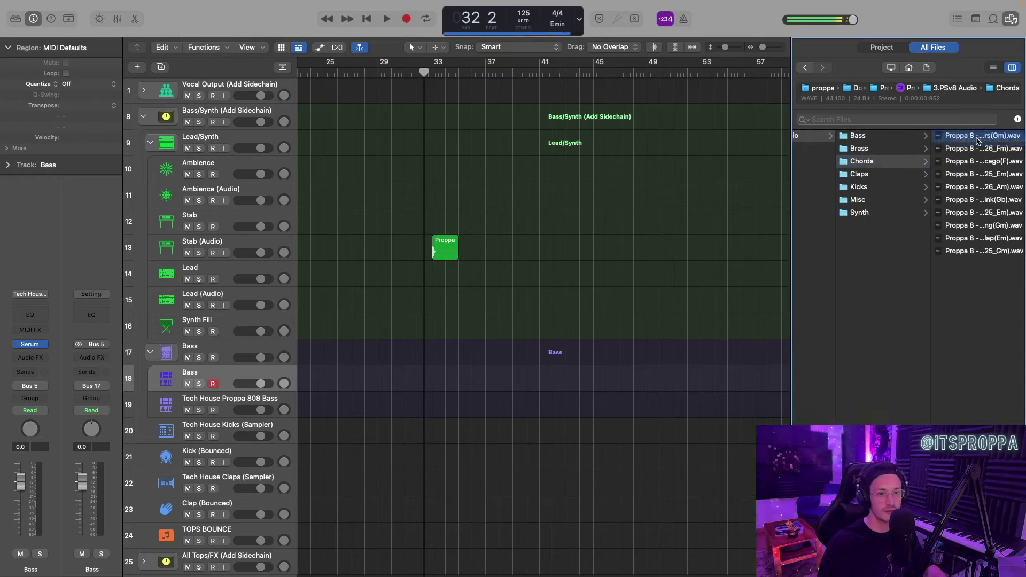
key(Down)
key(Down)
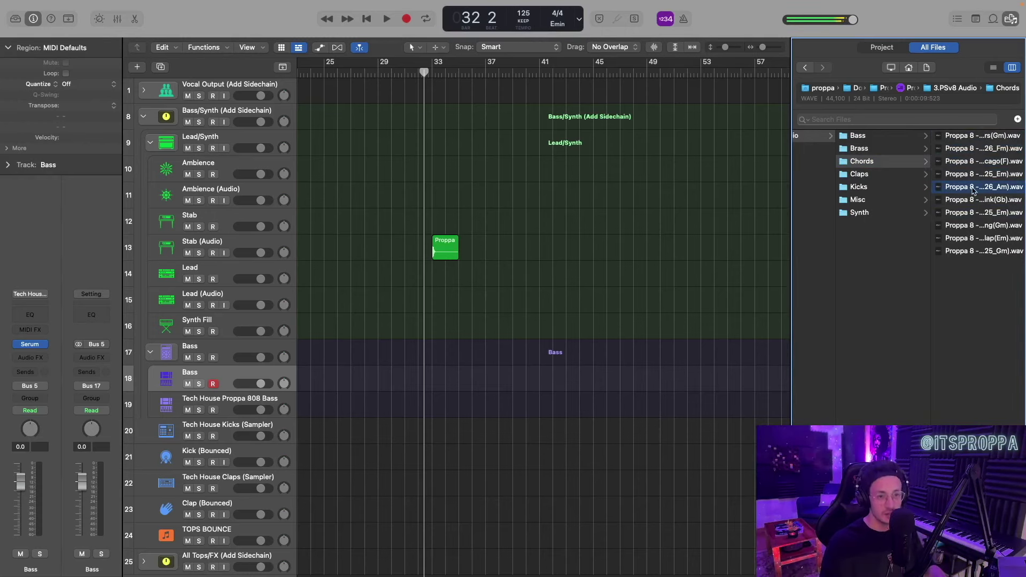
drag(972, 190, 437, 256)
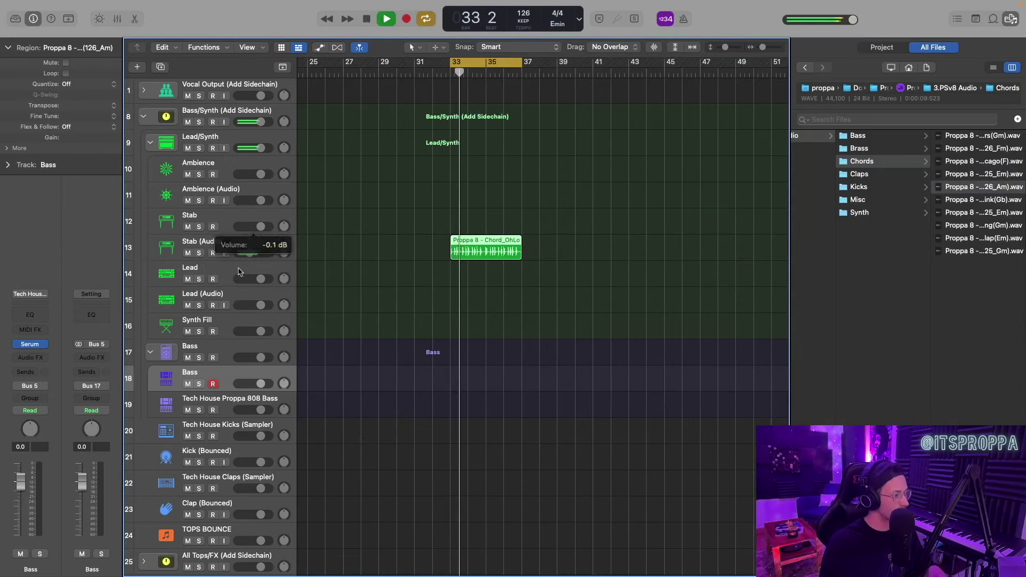
- Lower the Stab (Audio) track's volume and insert LFOTool as an effect on the Bass/Synth (Add Sidechain) track
click(241, 254)
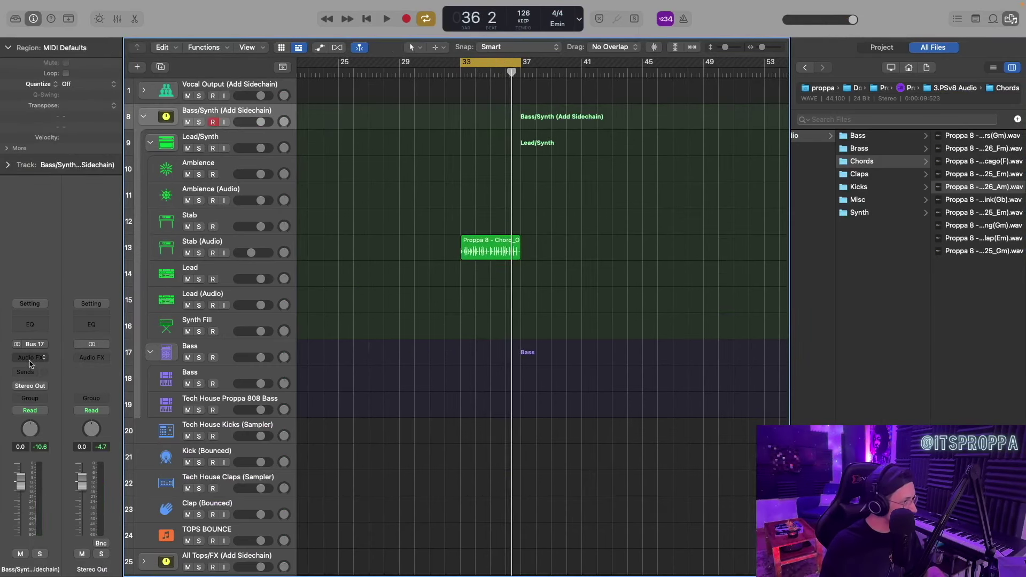
click(30, 359)
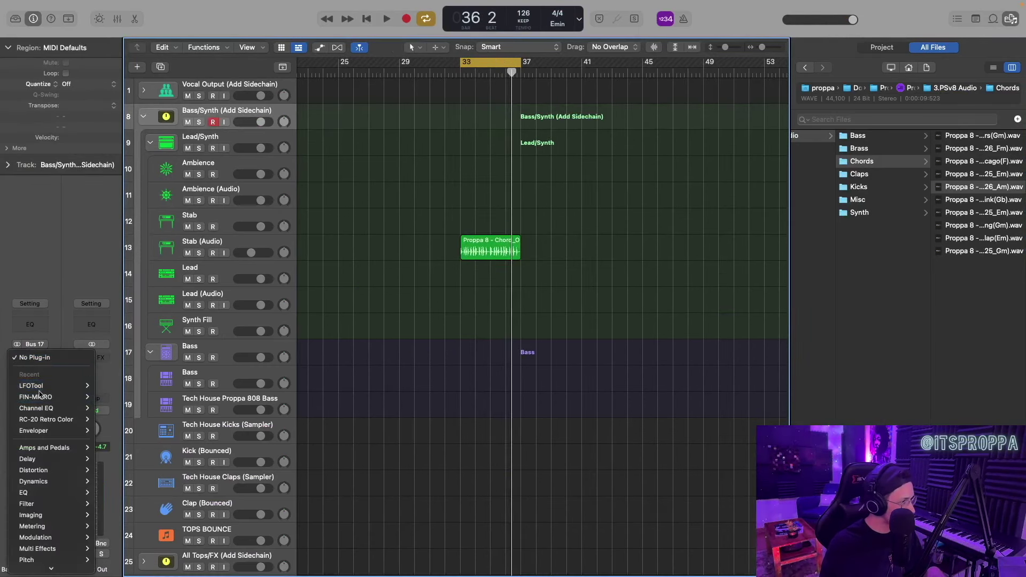
click(32, 385)
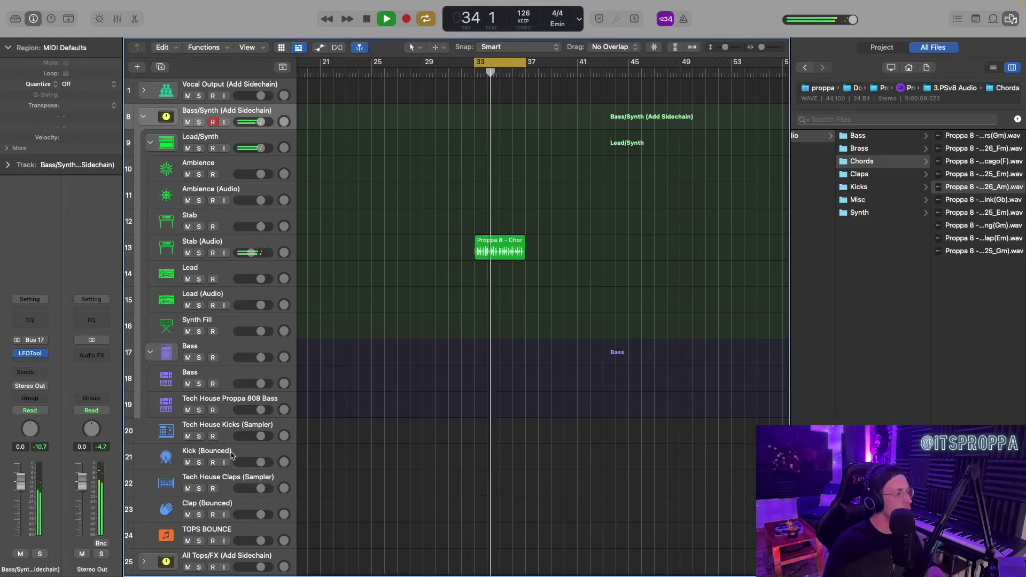
- Audition kick samples from the Proper Samples packs 8, 7, 2 and 1 for the Kick (Bounced) track
click(223, 462)
key(space)
click(858, 186)
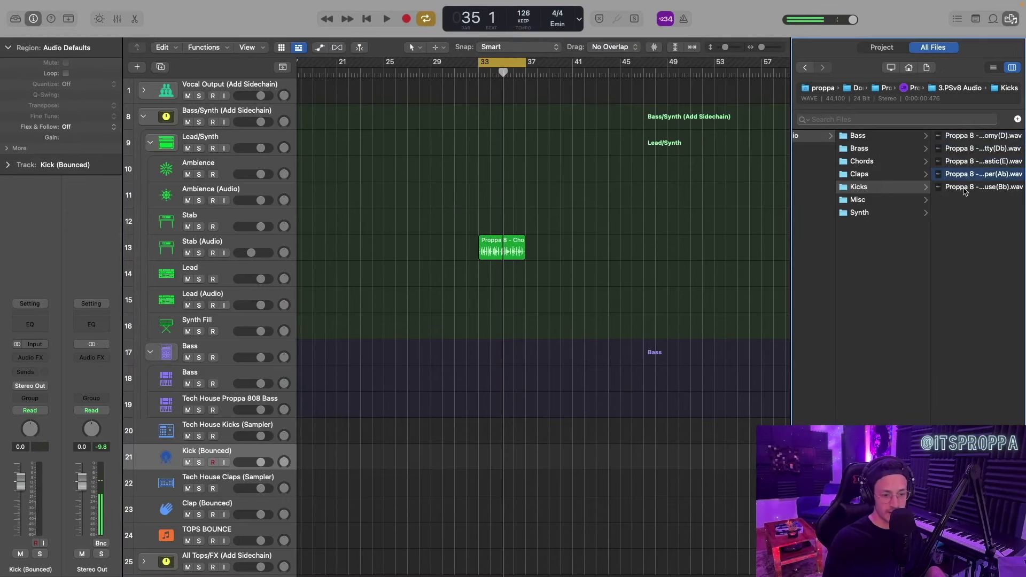
key(Up)
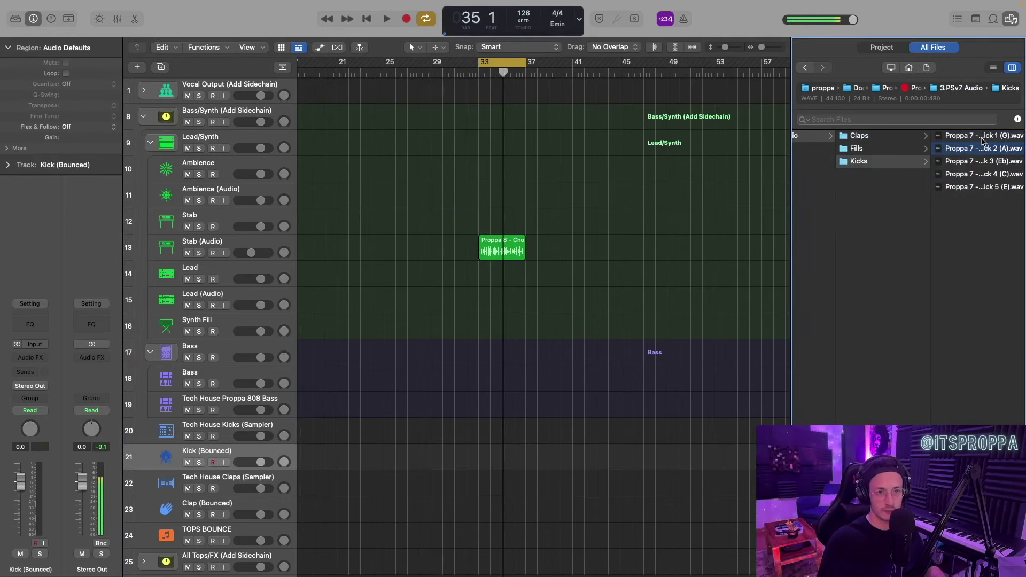
click(981, 162)
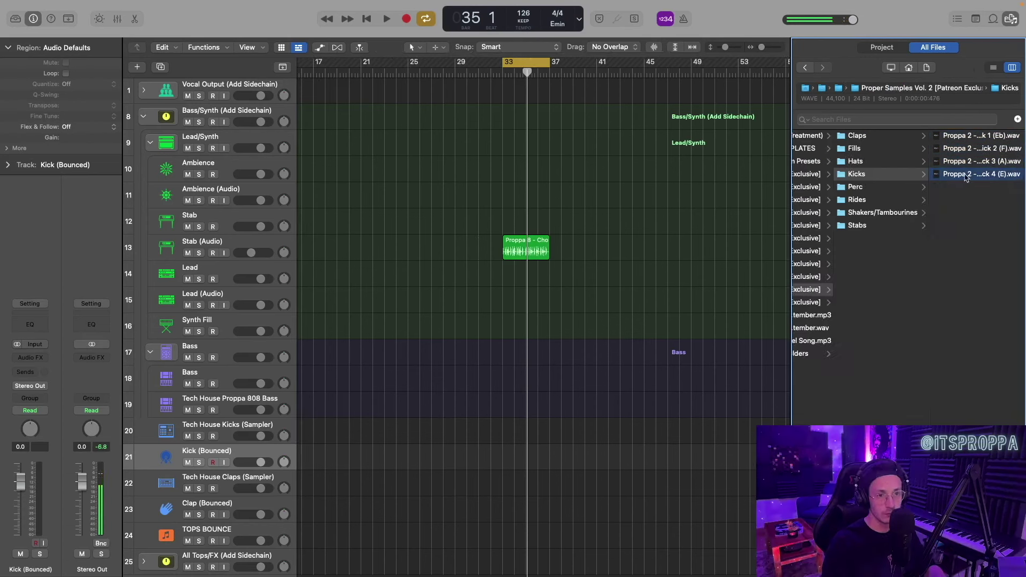
drag(964, 139, 968, 149)
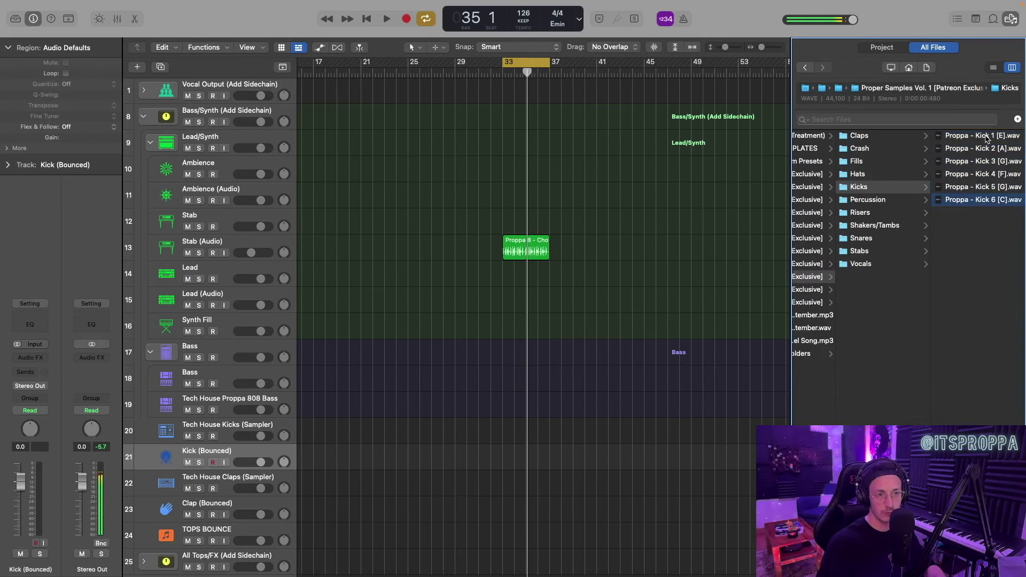
- Place Proppa - Kick 6 [C].wav on every beat of bars 33 to 36 on the Kick (Bounced) track and lower its volume to -10.2 dB
drag(981, 135, 496, 469)
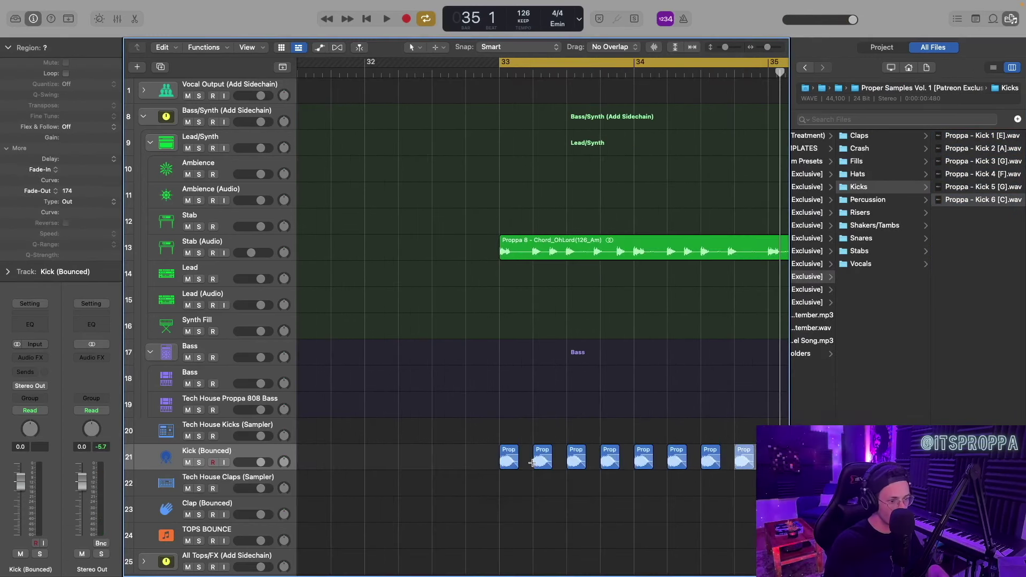
key(super+r)
key(super+r)
key(super+r)
key(super+r)
key(super+r)
key(super+r)
key(super+r)
key(super+r)
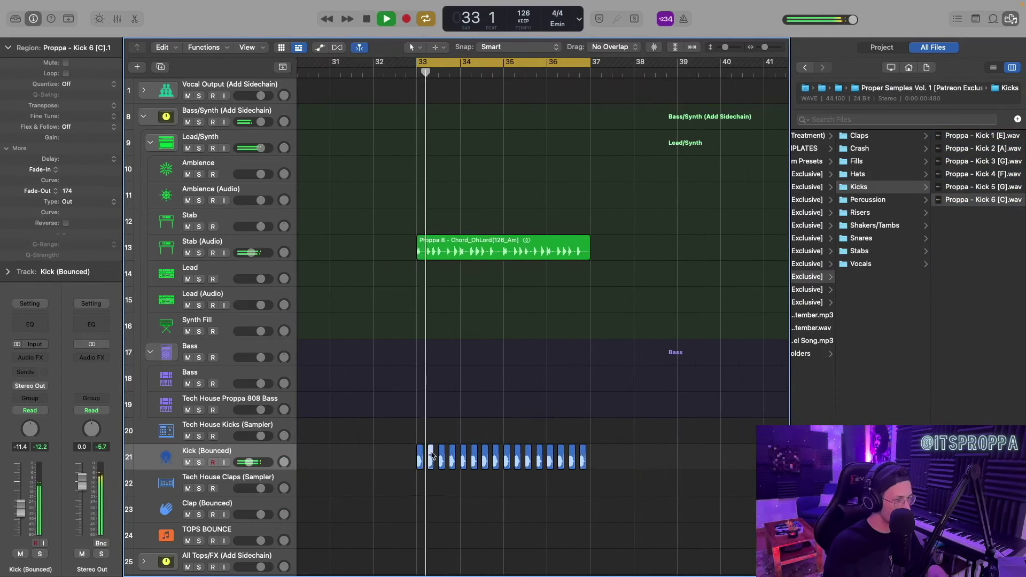
click(435, 433)
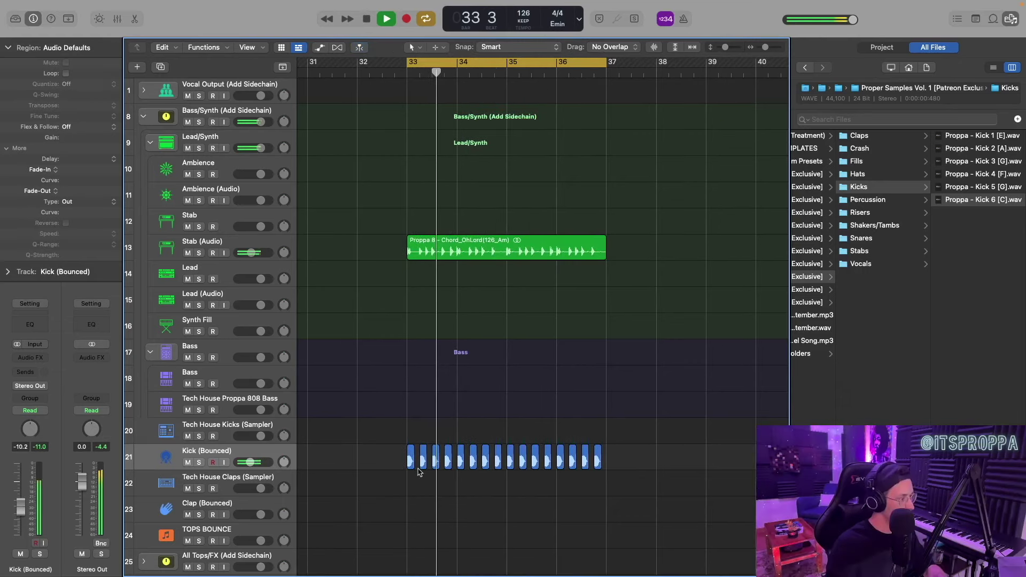
- Audition the Vol. 1 claps and place Proppa - Clap 4.wav on beats 2 and 4 of bars 33 to 36 on the Clap (Bounced) track
scroll(464, 474, down, 2)
scroll(465, 474, down, 2)
key(space)
click(859, 135)
click(962, 149)
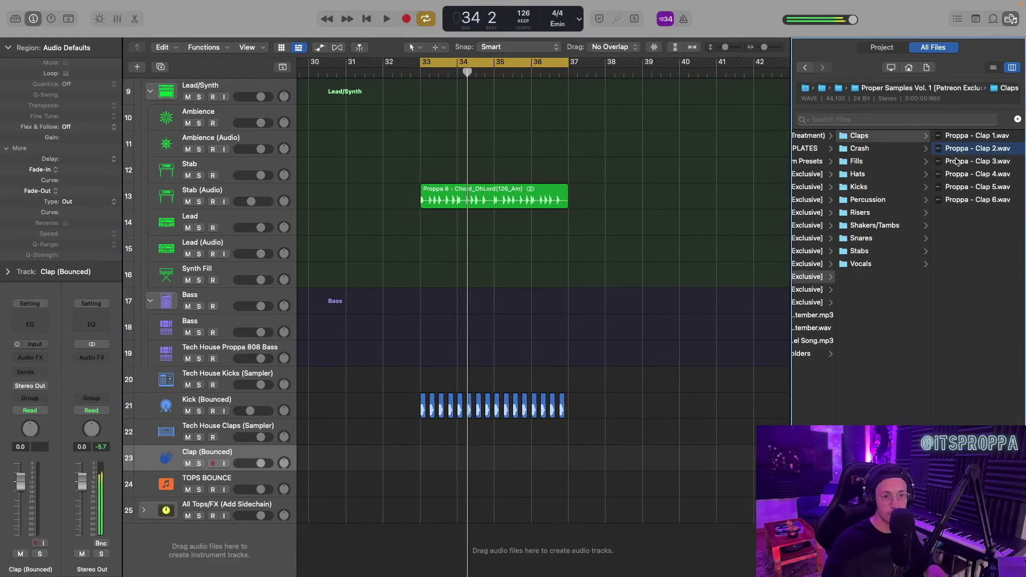
click(967, 162)
click(967, 187)
click(968, 199)
click(968, 175)
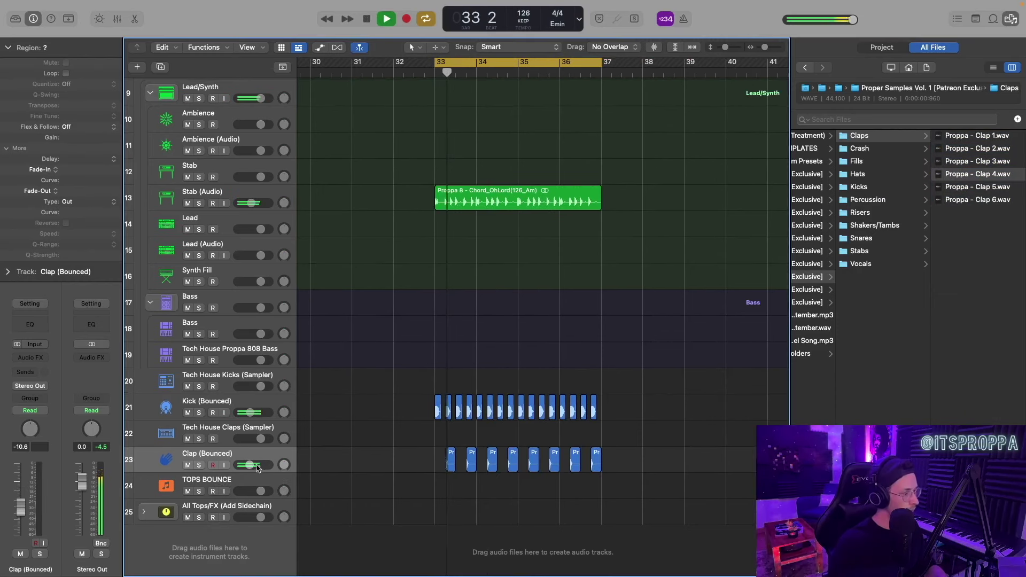
- Shorten the clap regions with a fade-out of 192 and curve 26, and set the Clap (Bounced) volume to -11.0 dB
drag(262, 465, 256, 468)
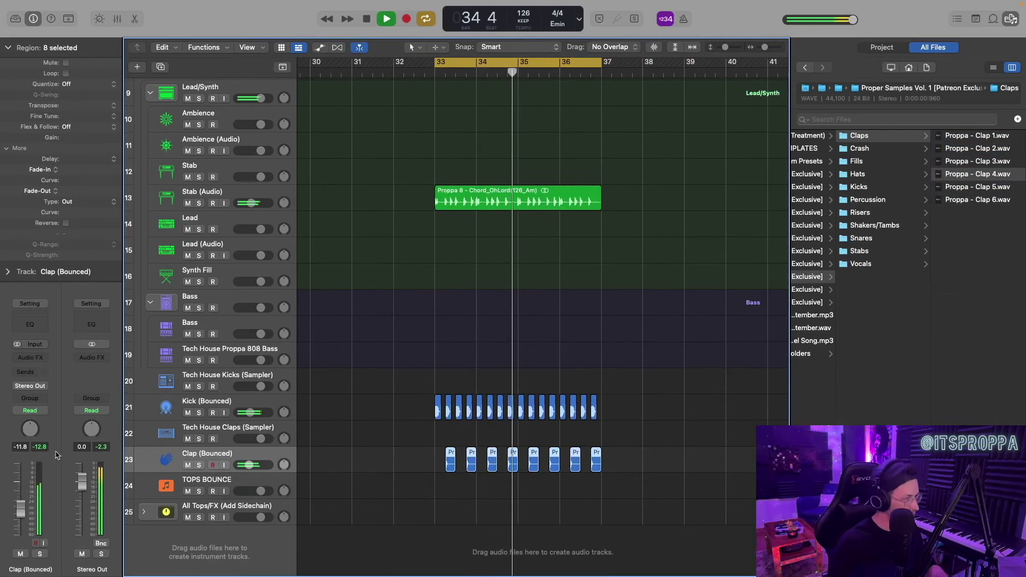
drag(404, 468, 410, 468)
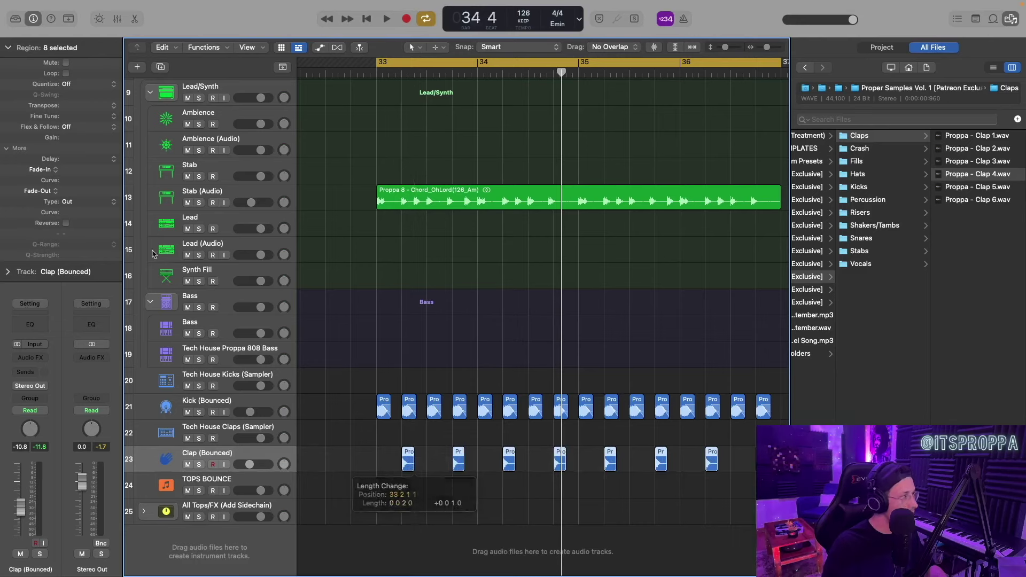
key(space)
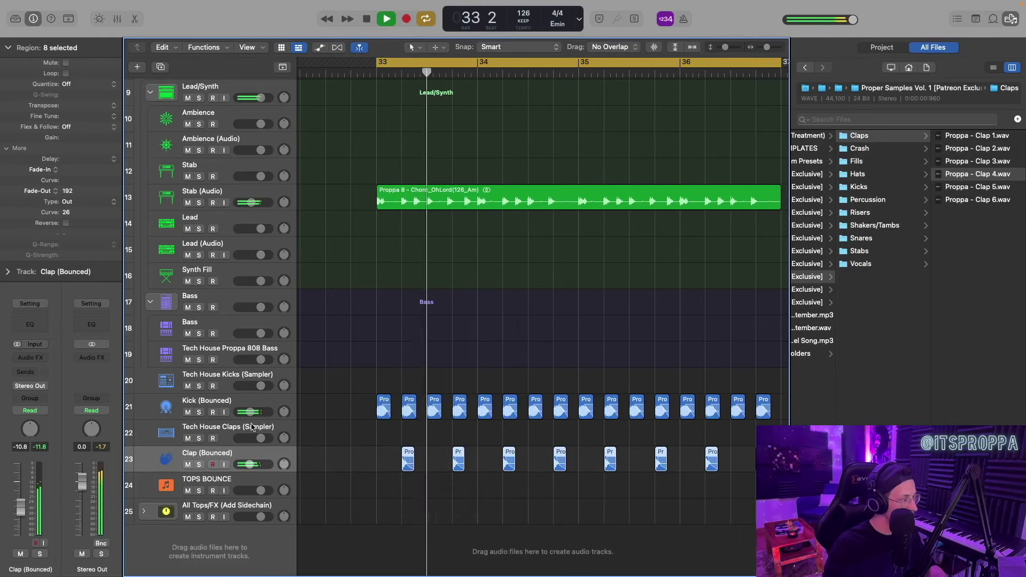
drag(250, 465, 249, 465)
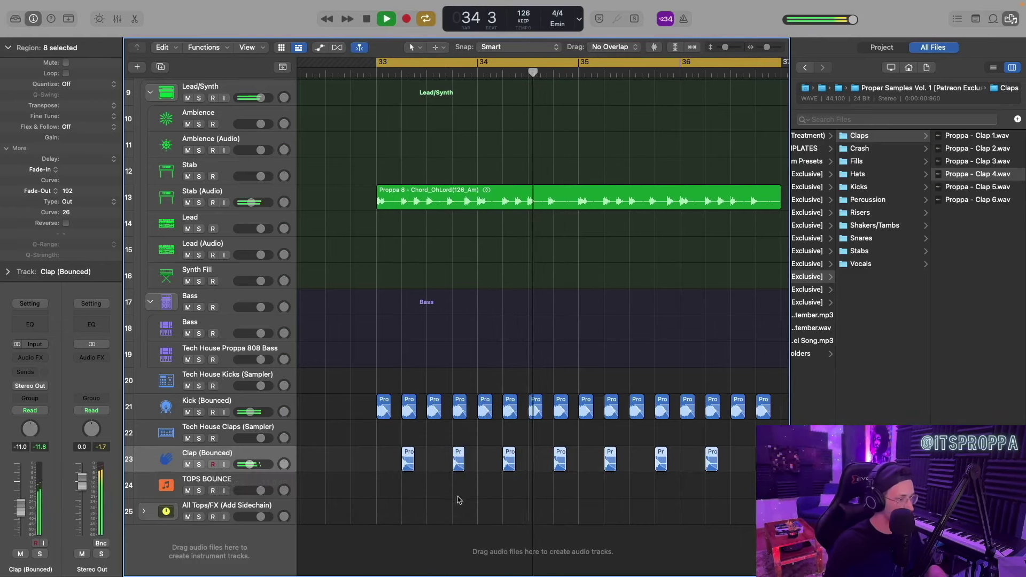
scroll(452, 503, down, 3)
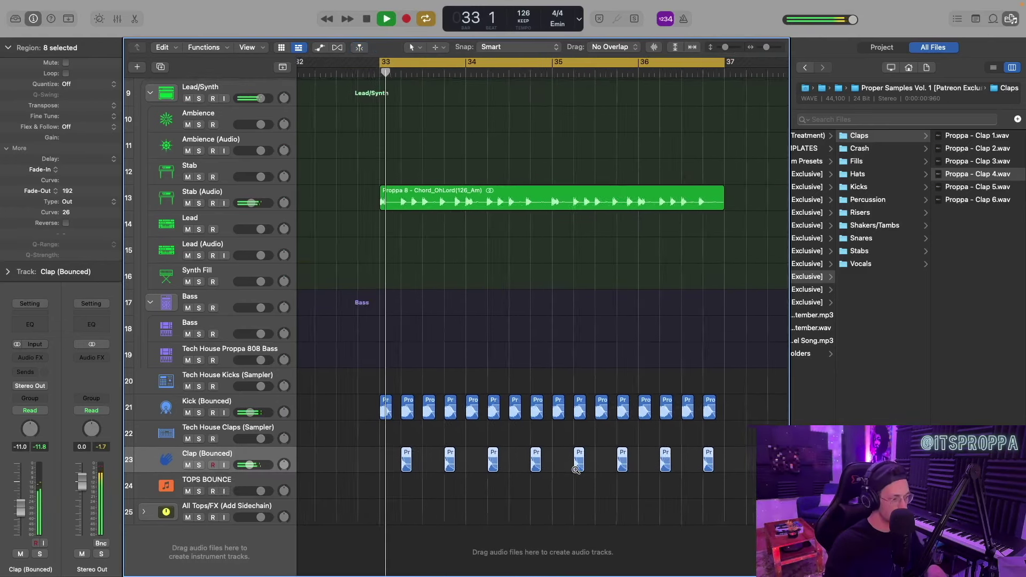
scroll(569, 475, down, 3)
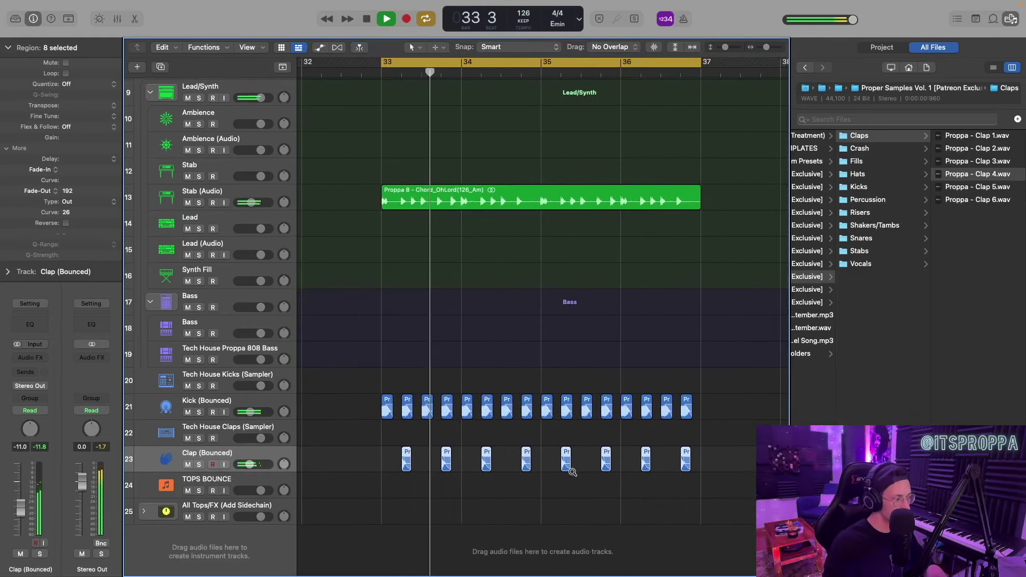
key(space)
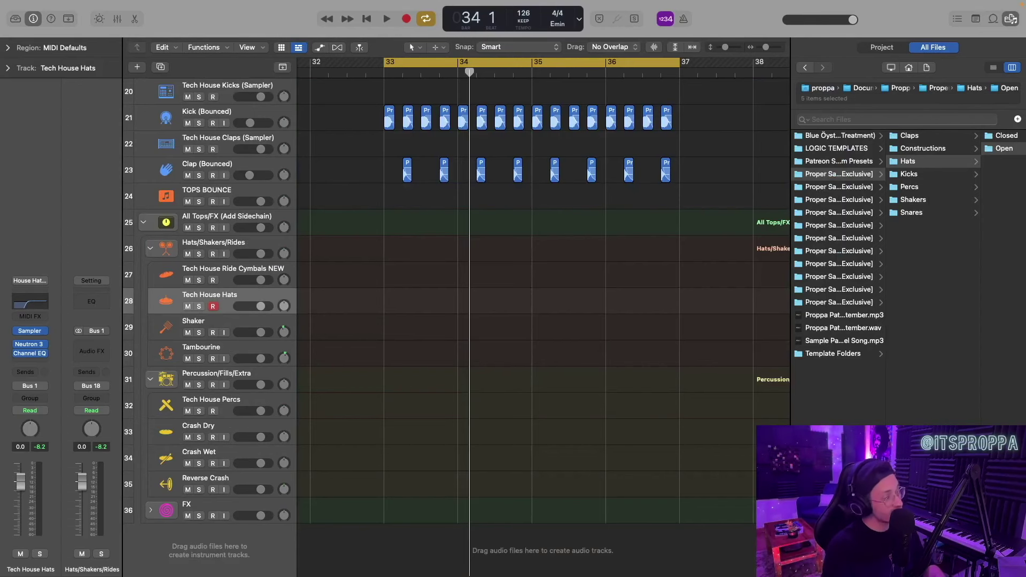
- Open the Sampler on the Tech House Hats track and audition its mapped open hat samples
click(30, 331)
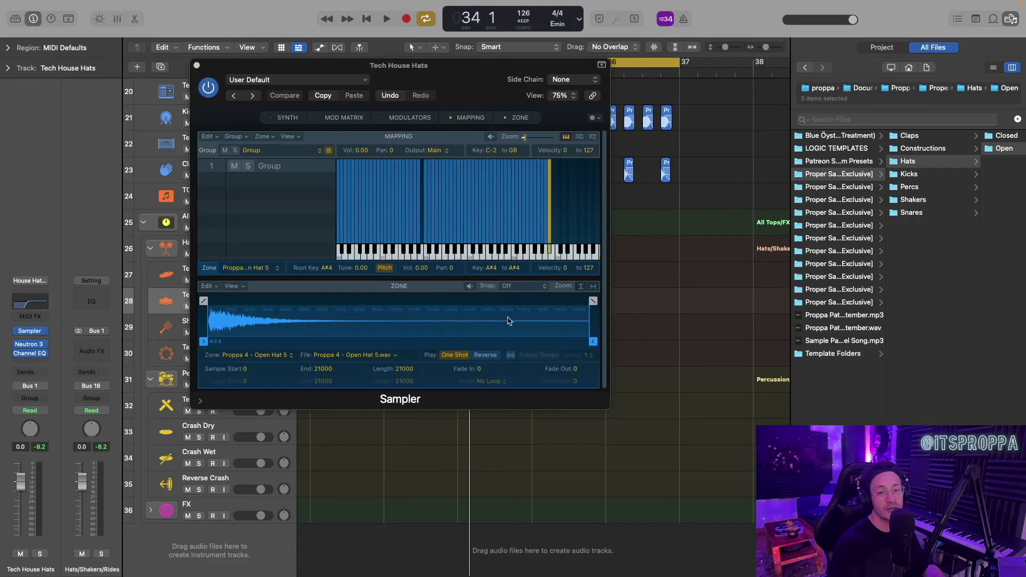
drag(548, 251, 478, 251)
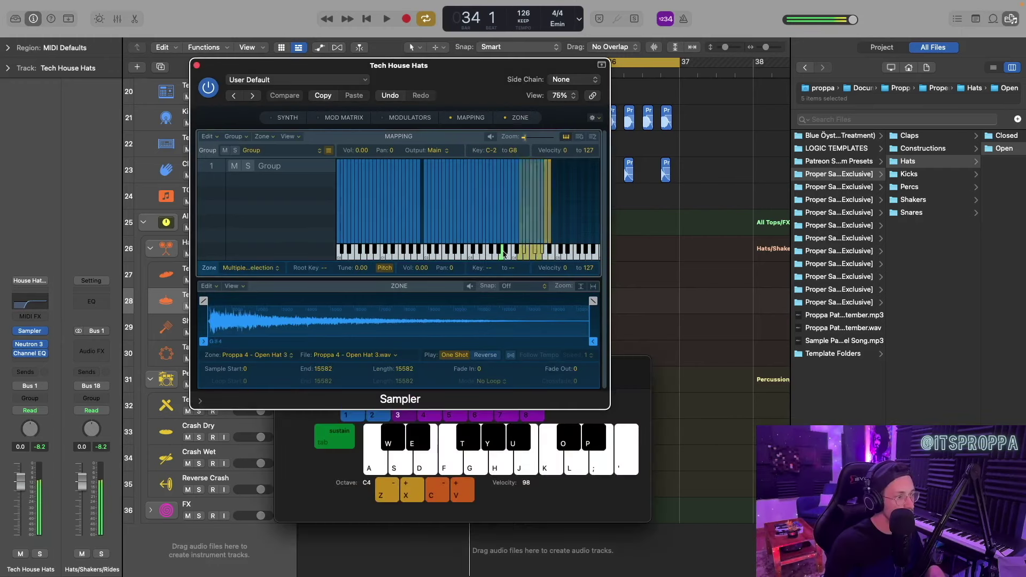
scroll(502, 254, left, 5)
key(super+w)
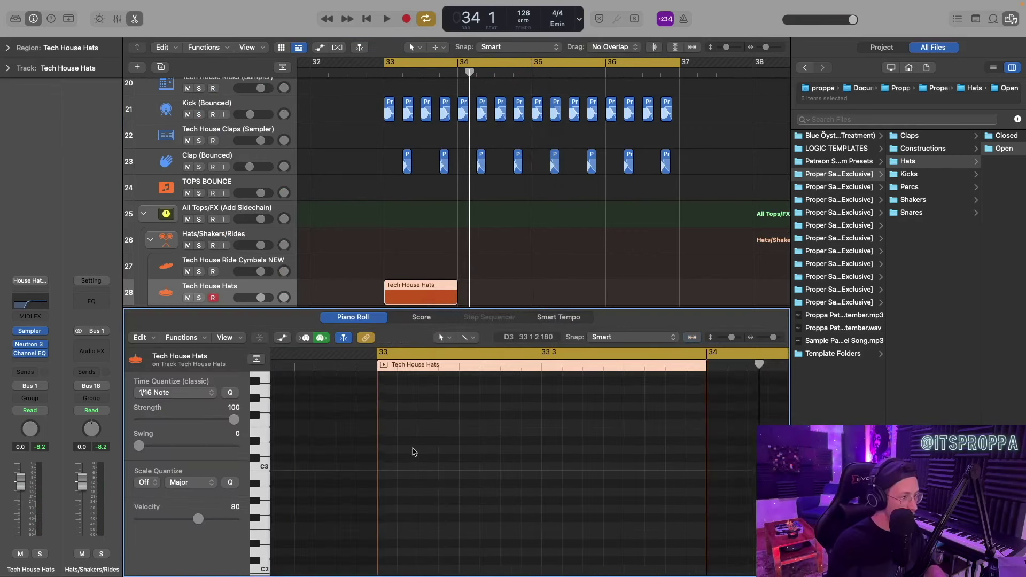
- Add four off-beat hat notes on one pitch across bar 33 of the Tech House Hats region in the Piano Roll
super+click(410, 441)
super+click(510, 440)
scroll(476, 422, down, 3)
key(super+r)
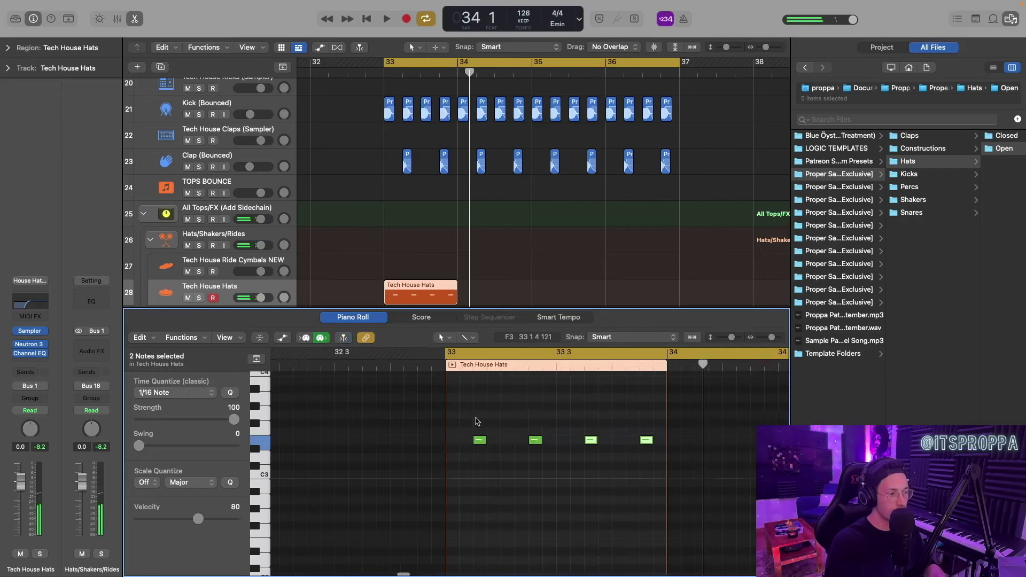
- Repeat the four off-beat hat notes into bar 34 and raise the notes' velocity to 104
scroll(476, 421, right, 2)
drag(432, 417, 656, 488)
key(super+r)
key(super+Left)
key(super+Left)
scroll(571, 491, right, 3)
key(super+Right)
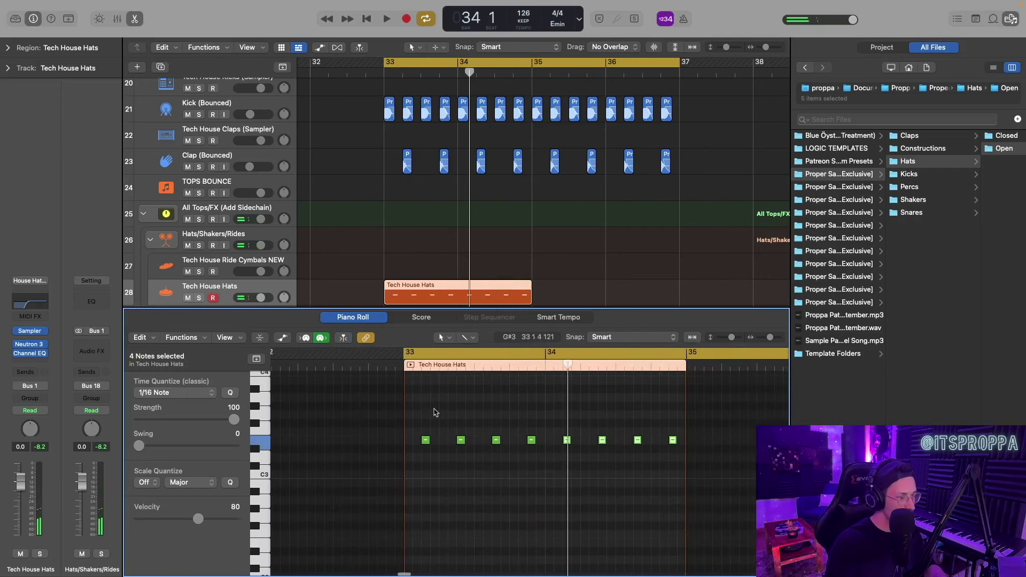
drag(423, 409, 787, 507)
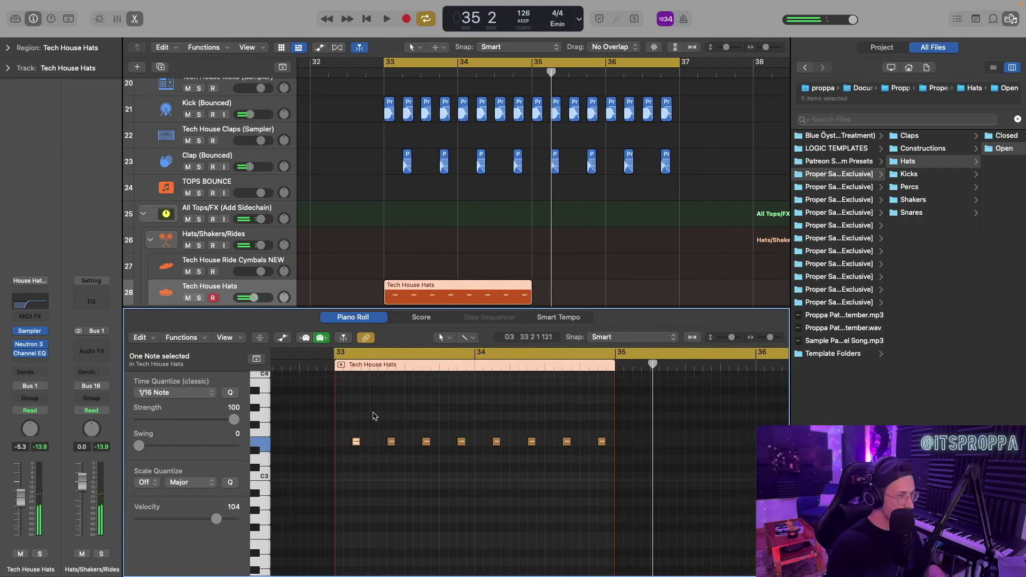
- Audition the hat pattern and copy its eight off-beat notes onto a lower pitch in the Tech House Hats region
key(space)
scroll(372, 426, down, 3)
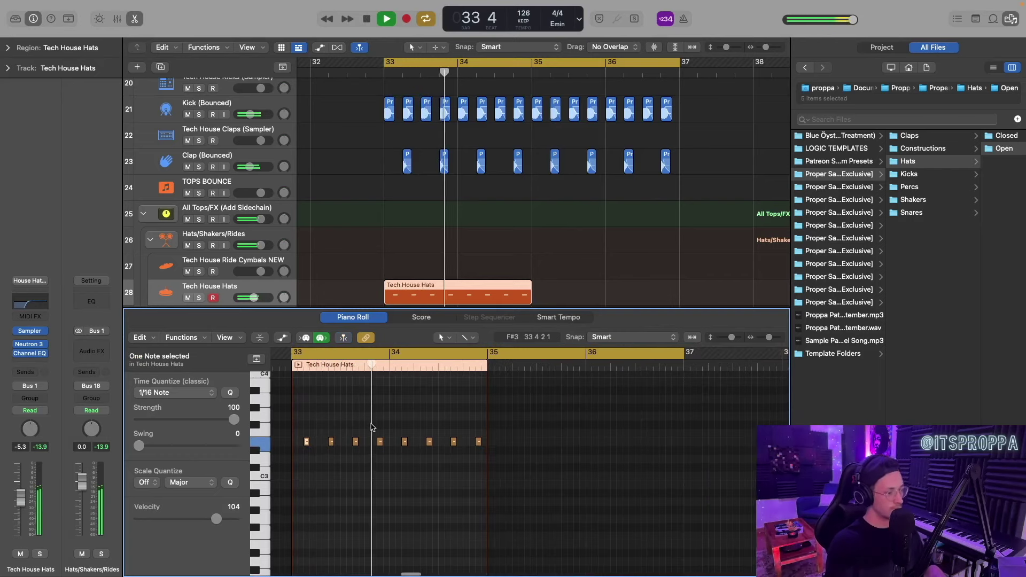
key(space)
drag(313, 442, 313, 468)
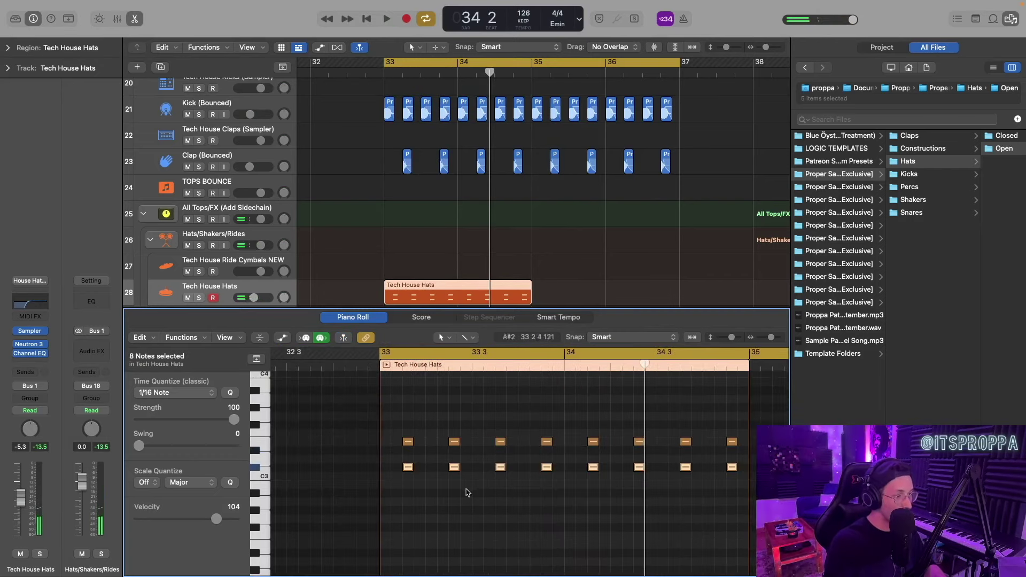
- Lower alternating hat notes across both pitches to velocity 75, and reduce all 16 notes together to velocity 59
key(Left)
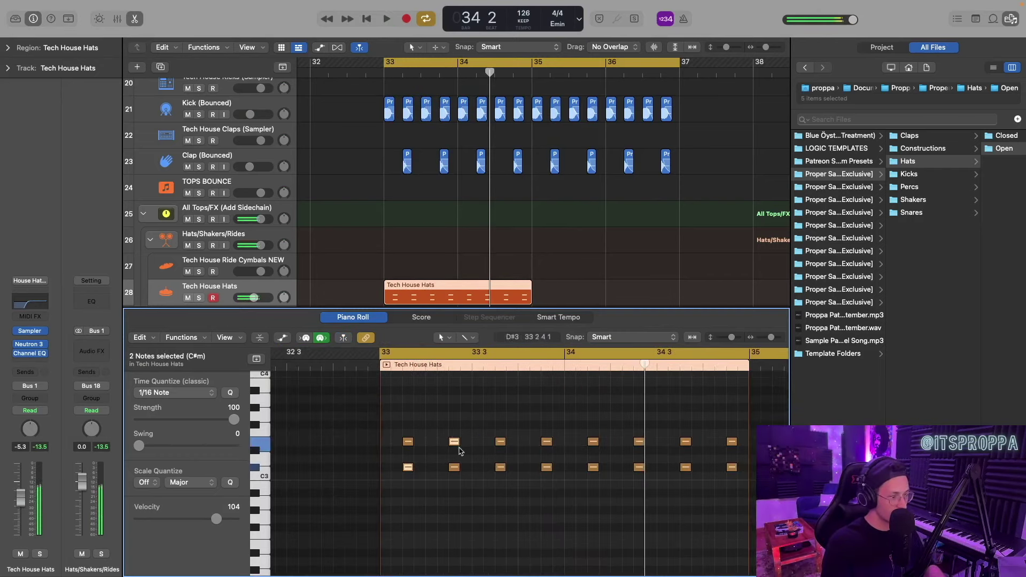
shift+click(593, 467)
shift+click(639, 441)
shift+click(685, 467)
drag(719, 430, 740, 453)
drag(216, 519, 195, 519)
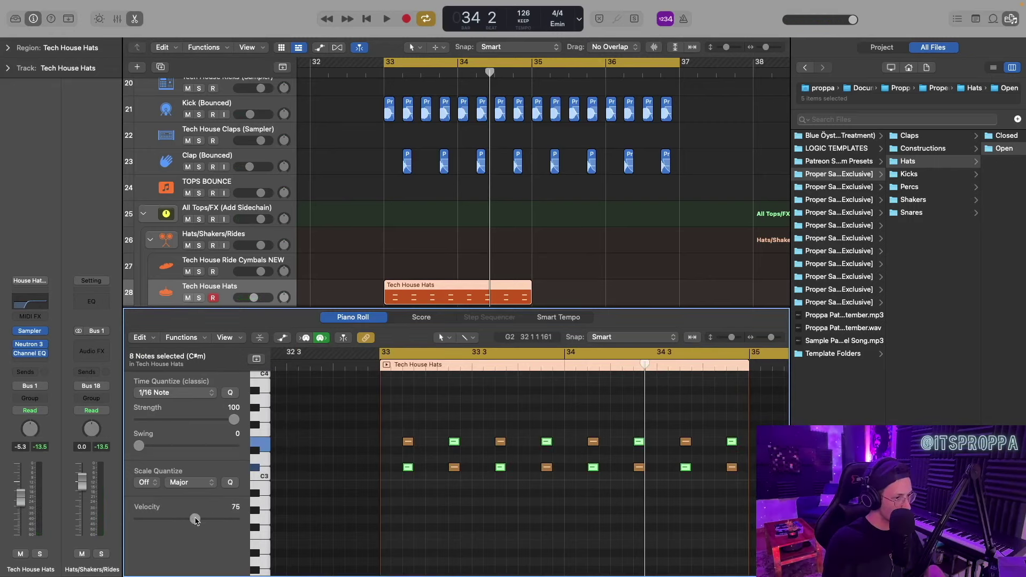
drag(397, 420, 750, 505)
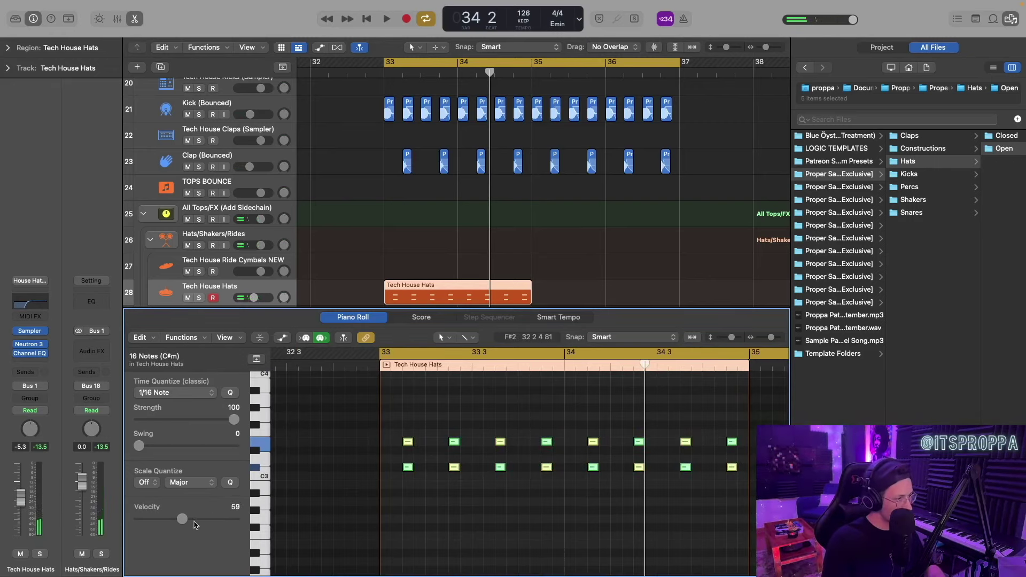
key(space)
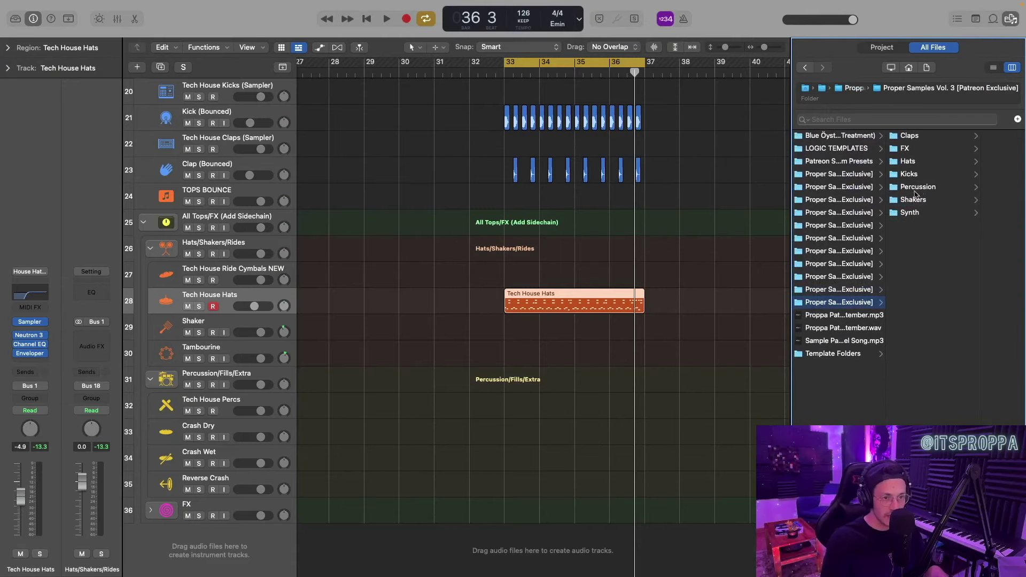
- Place Shaker 1 [125].wav from Proper Samples Vol. 3 on the Shaker track at bar 33 with Flex Time - Rhythmic
click(918, 200)
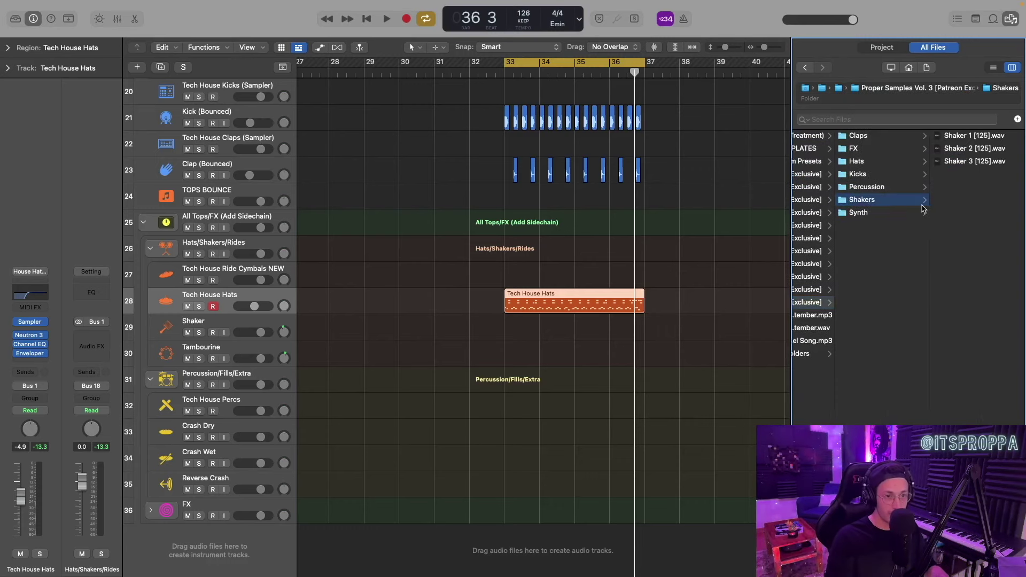
click(965, 149)
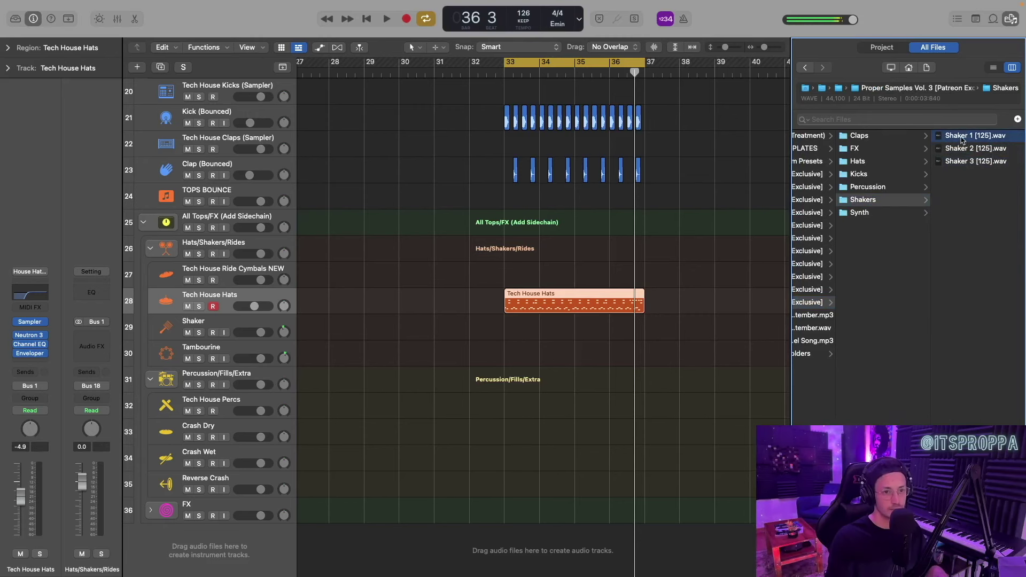
drag(963, 140, 738, 263)
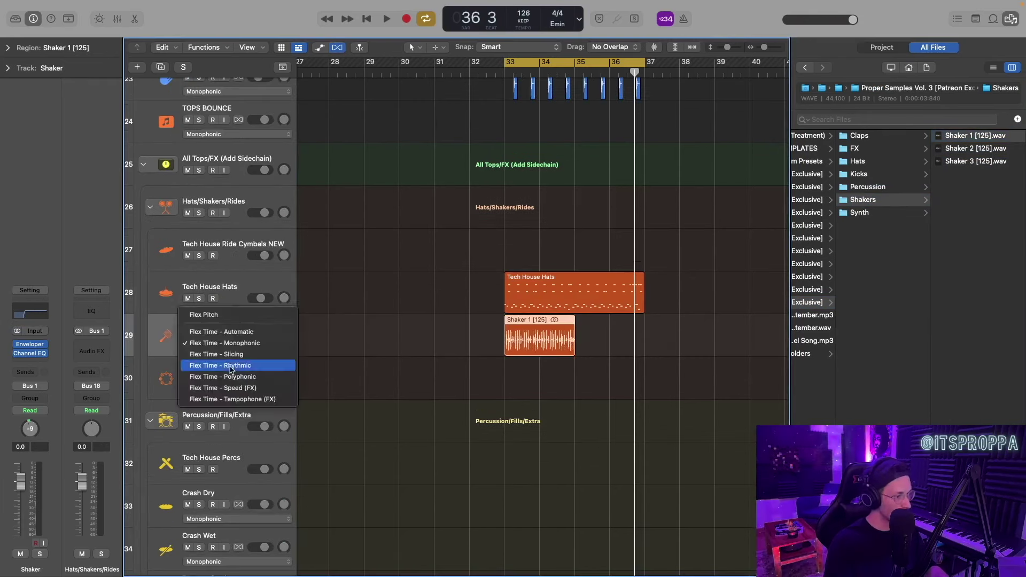
click(230, 366)
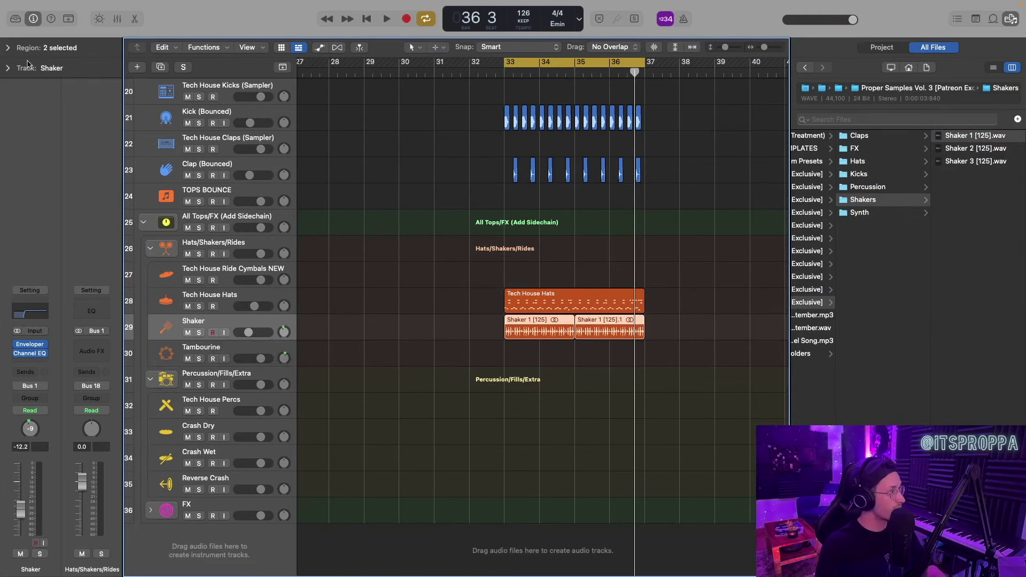
- Quantize the two Shaker regions to 1/16 Swing C and lower the Shaker track volume to -15.0 dB
click(28, 58)
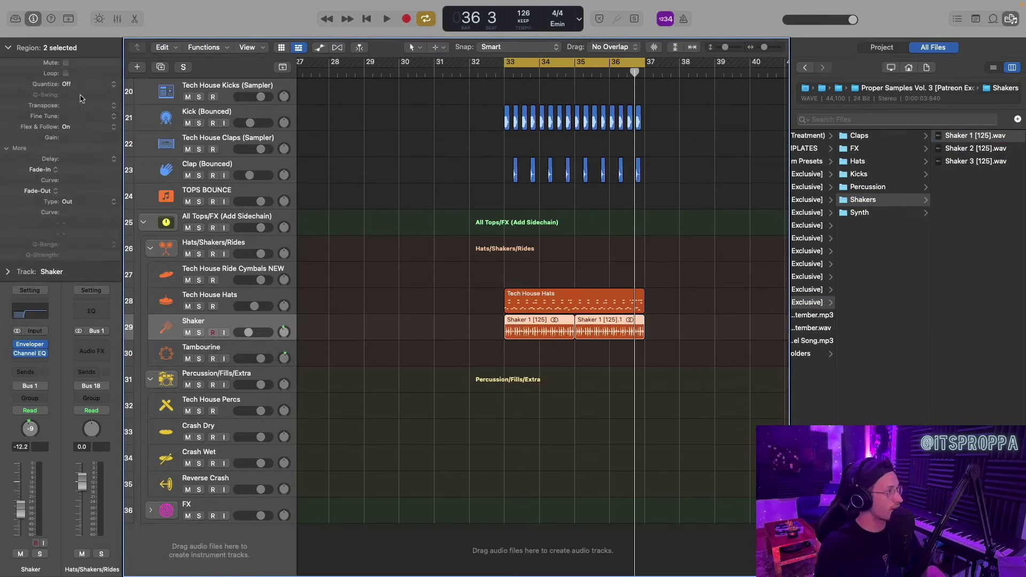
click(67, 84)
click(96, 279)
key(space)
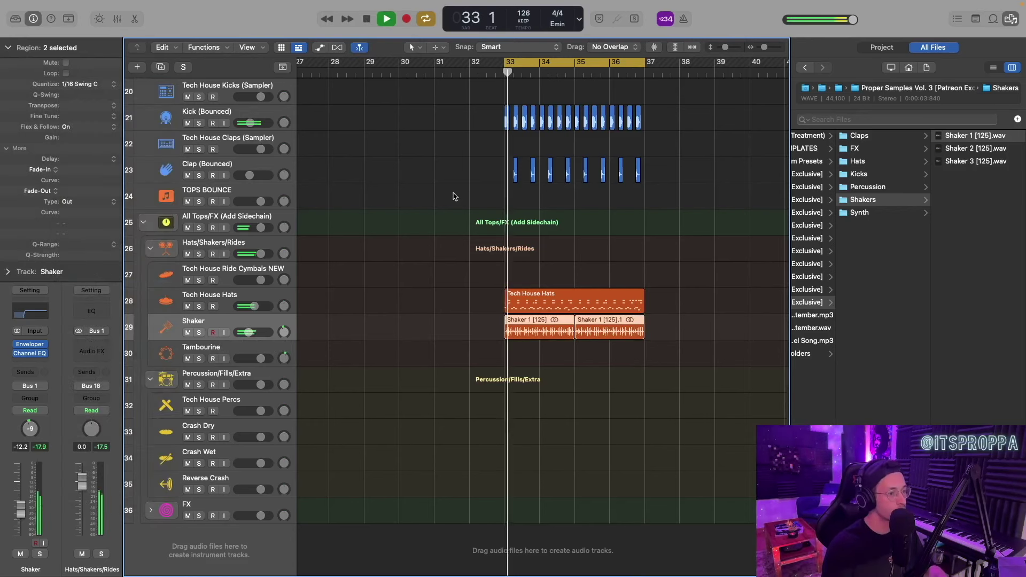
drag(249, 332, 247, 332)
scroll(235, 334, right, 1)
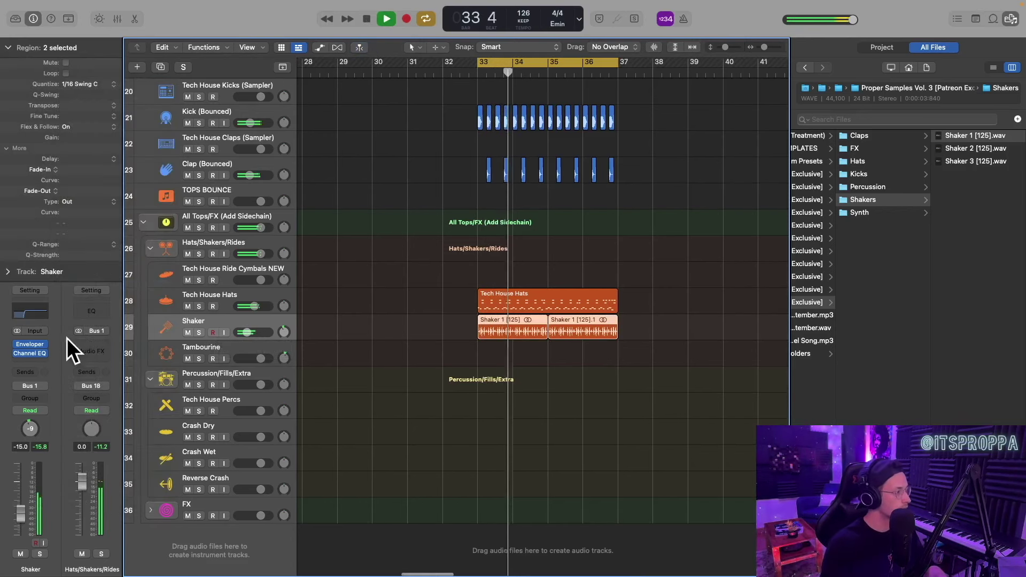
- Set the release gain of the Shaker track's Enveloper to -62%
click(30, 344)
drag(489, 249, 466, 261)
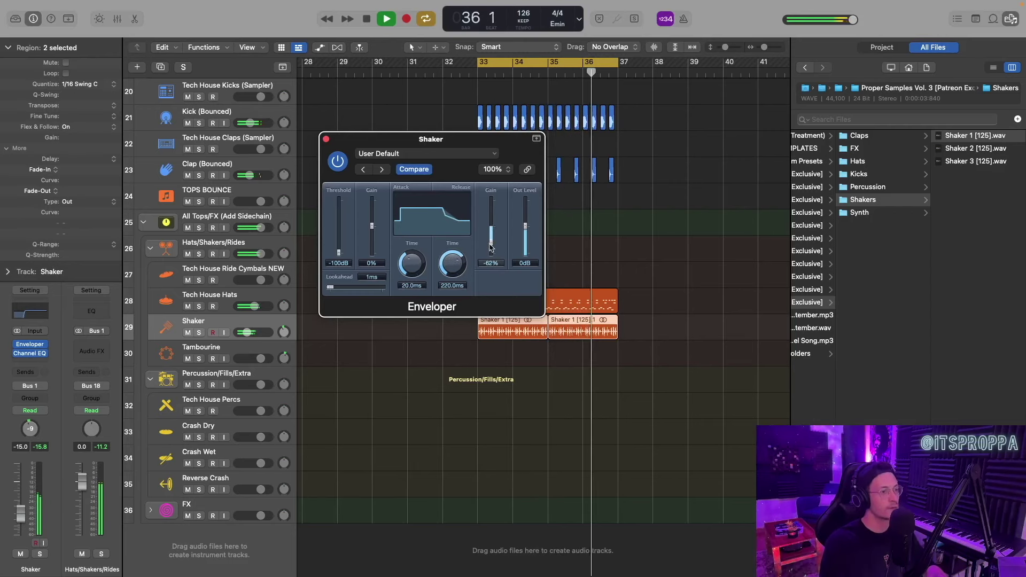
click(327, 140)
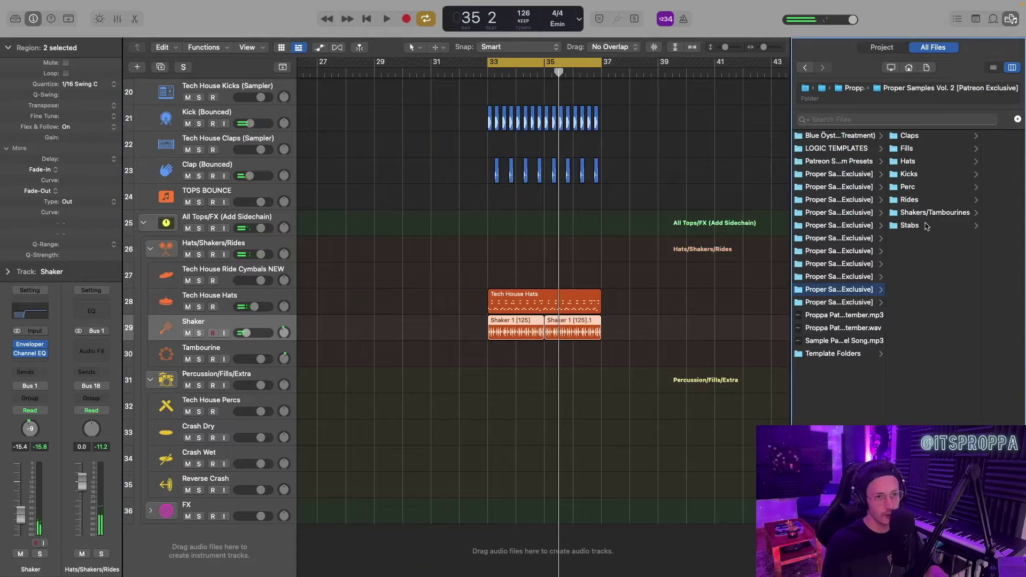
- Place the third Shakers/Tambourines loop on the Tambourine track at bar 33 with Flex Time - Rhythmic and 1/16 Swing C quantize
click(934, 212)
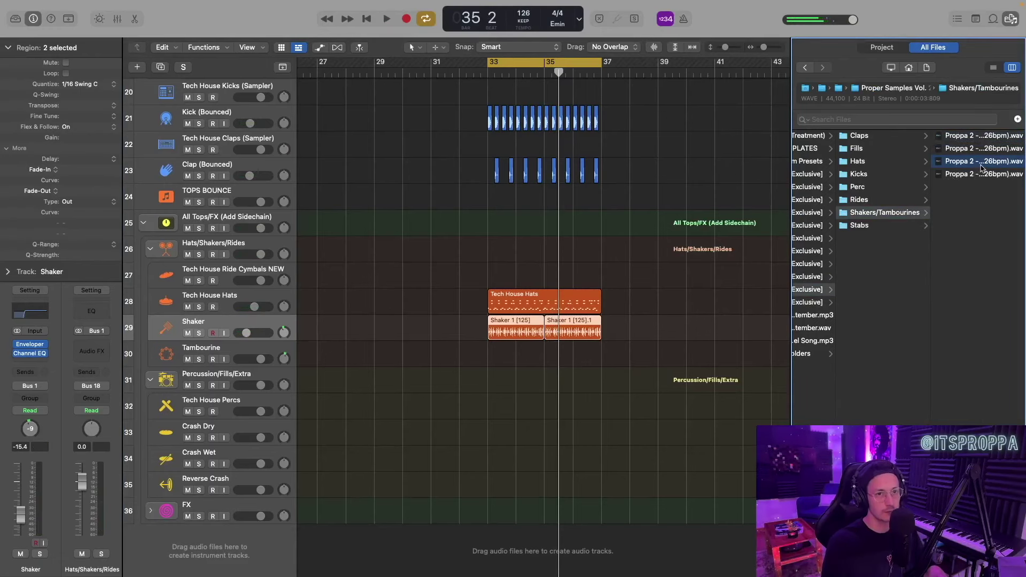
drag(697, 348, 492, 351)
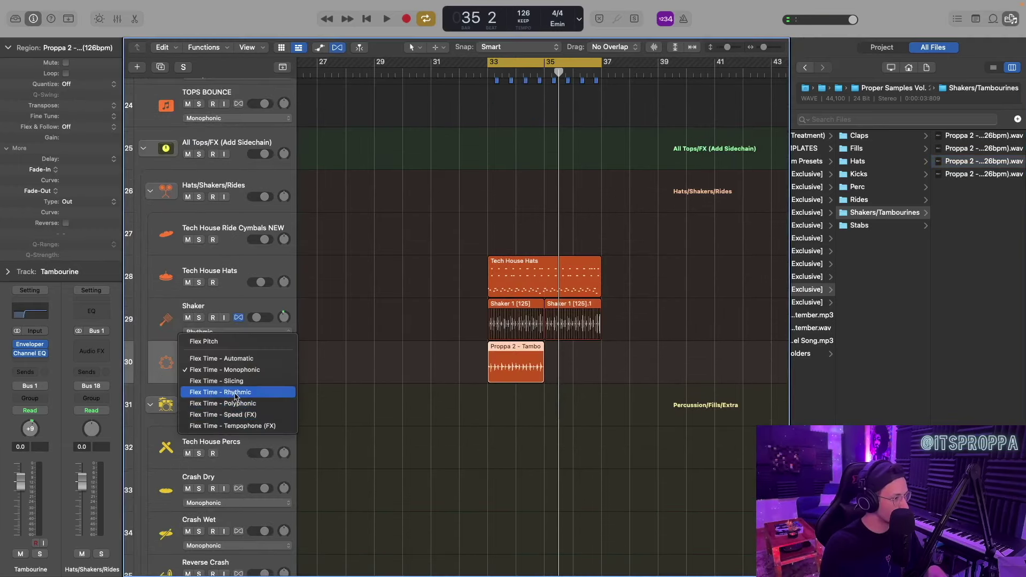
click(220, 392)
click(95, 84)
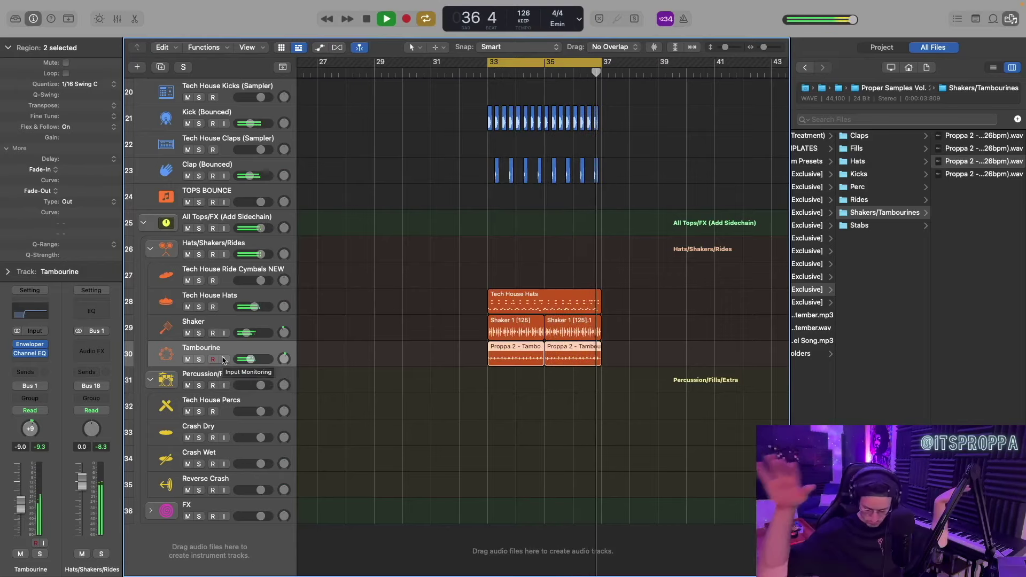
key(space)
- Audition the 3.PSv9 Audio perc loops and place Proppa 9 - Percussion_07 (126) on the Percs track at bar 33
scroll(508, 387, down, 2)
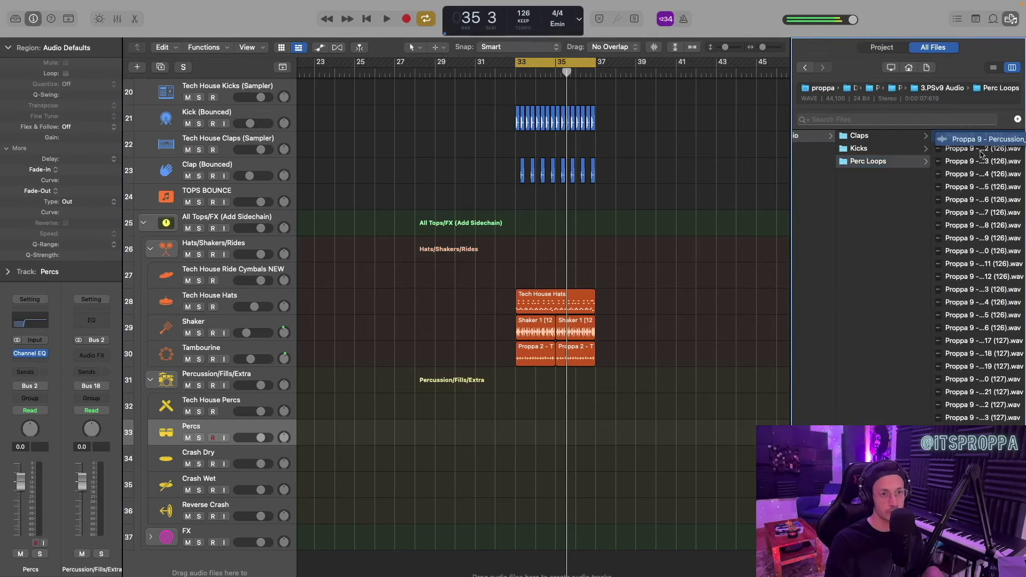
click(973, 149)
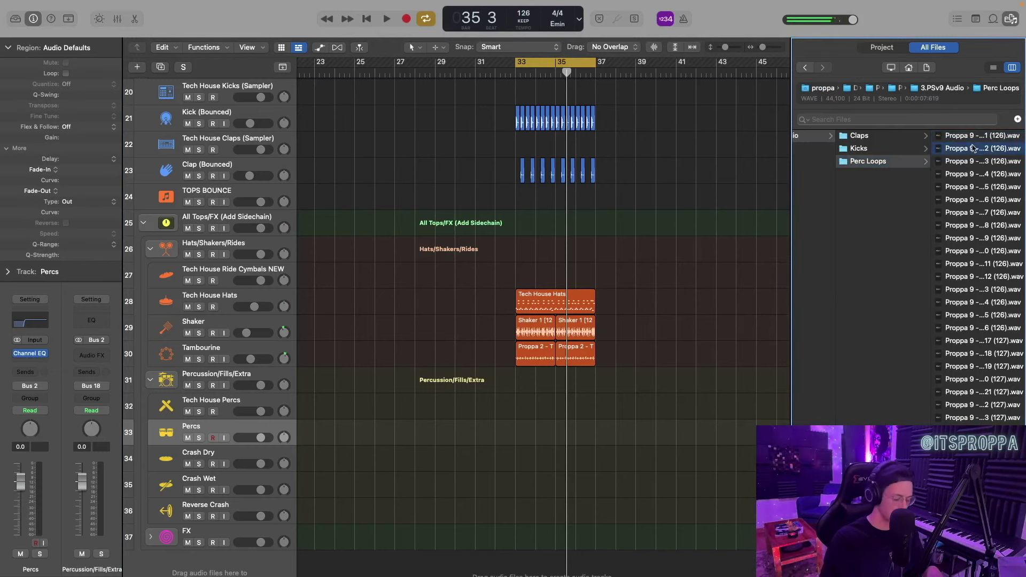
key(Down)
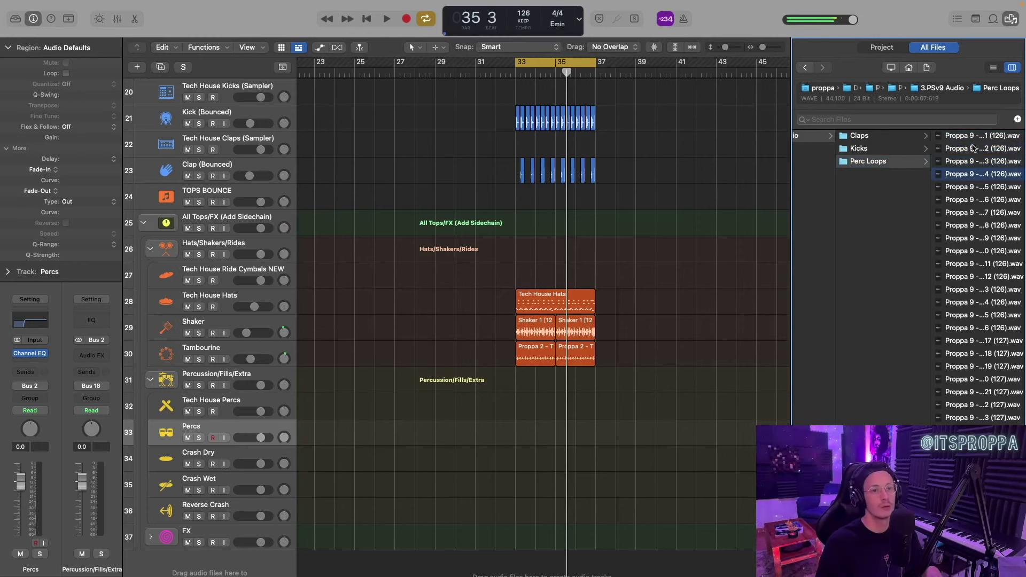
key(Down)
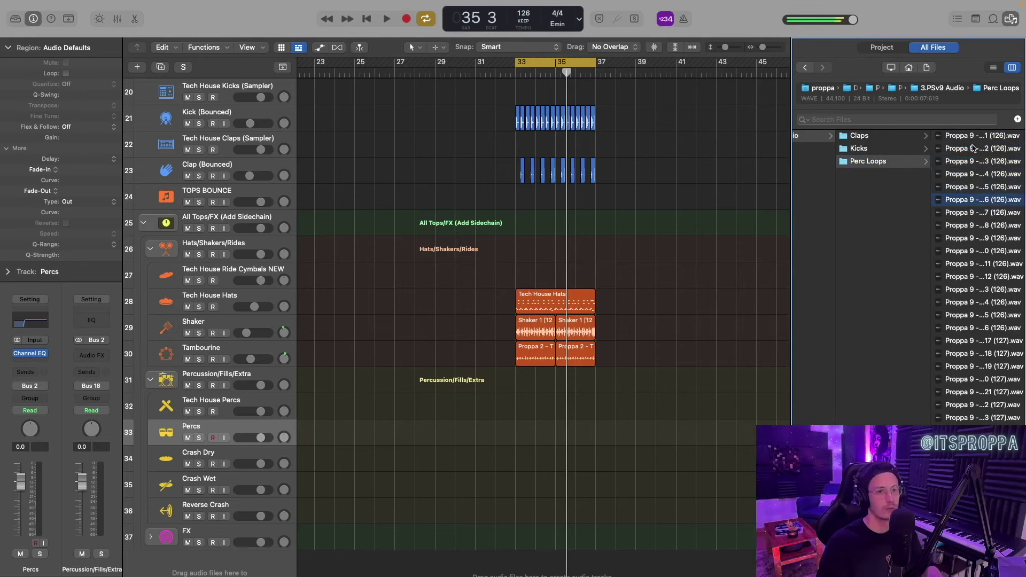
drag(974, 149, 974, 149)
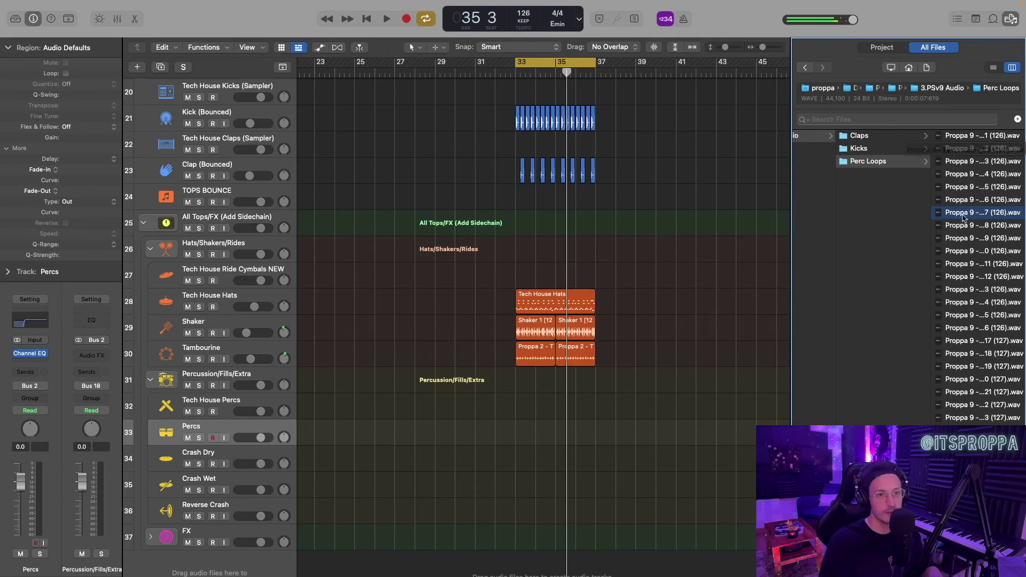
drag(965, 218, 525, 430)
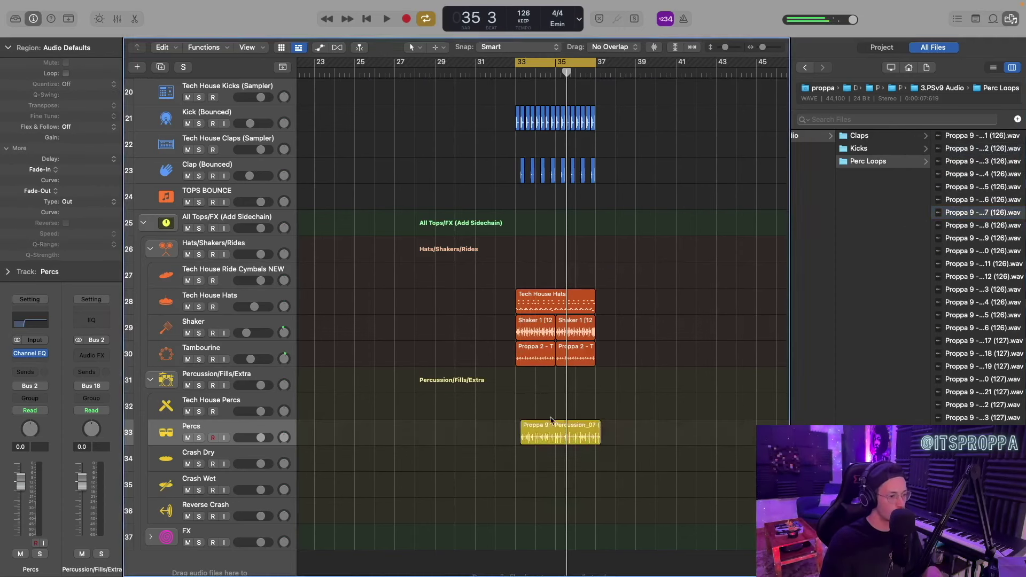
drag(550, 426, 546, 426)
- Set the first percussion loop to Rhythmic flex and 1/16 Swing C quantize, and lower the Percs volume to -16.0 dB
click(252, 470)
click(118, 286)
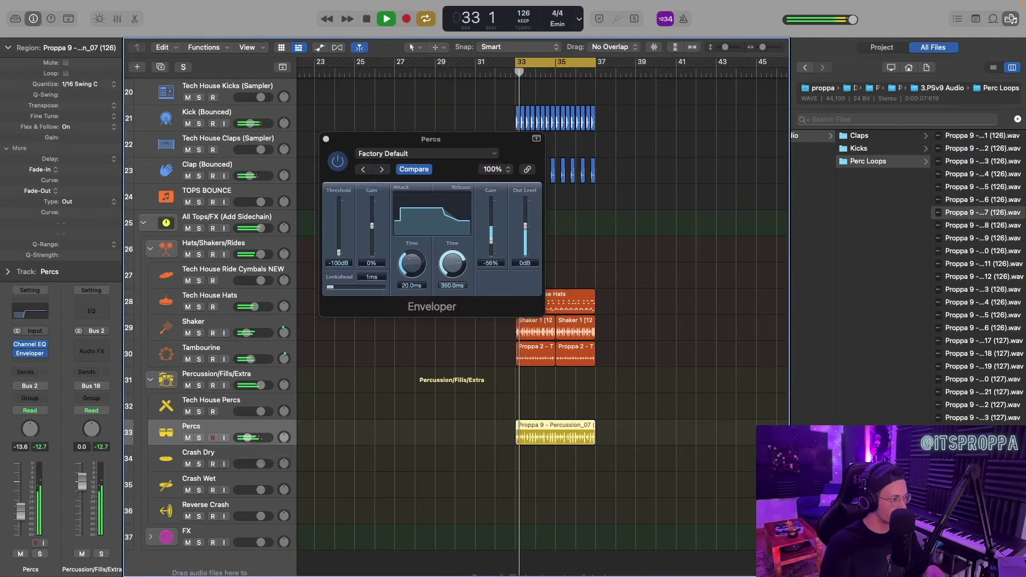
drag(259, 437, 246, 438)
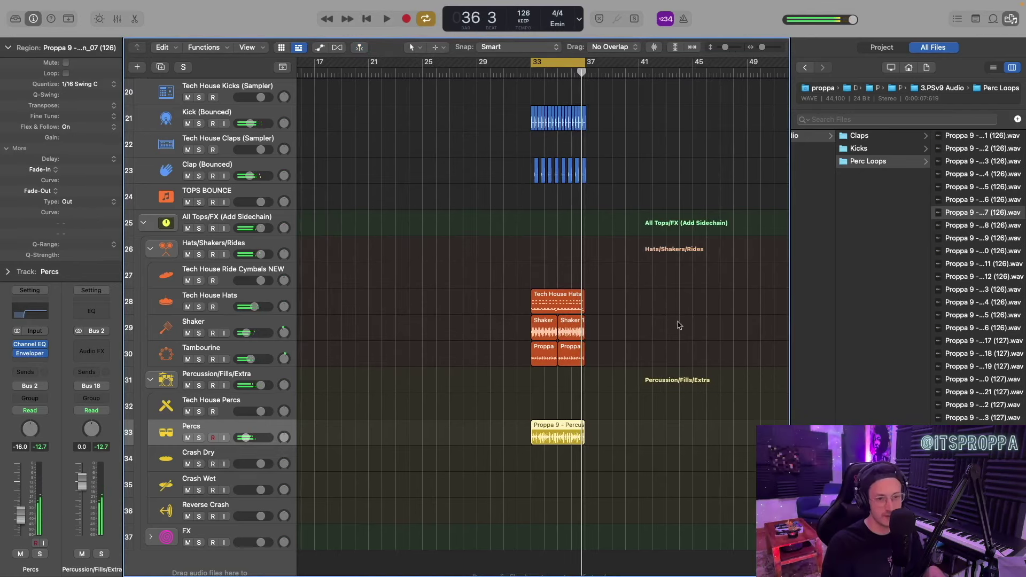
- Audition further perc loops and place Percussion_20 (127) at bar 33 on a duplicate of the Percs track
click(995, 341)
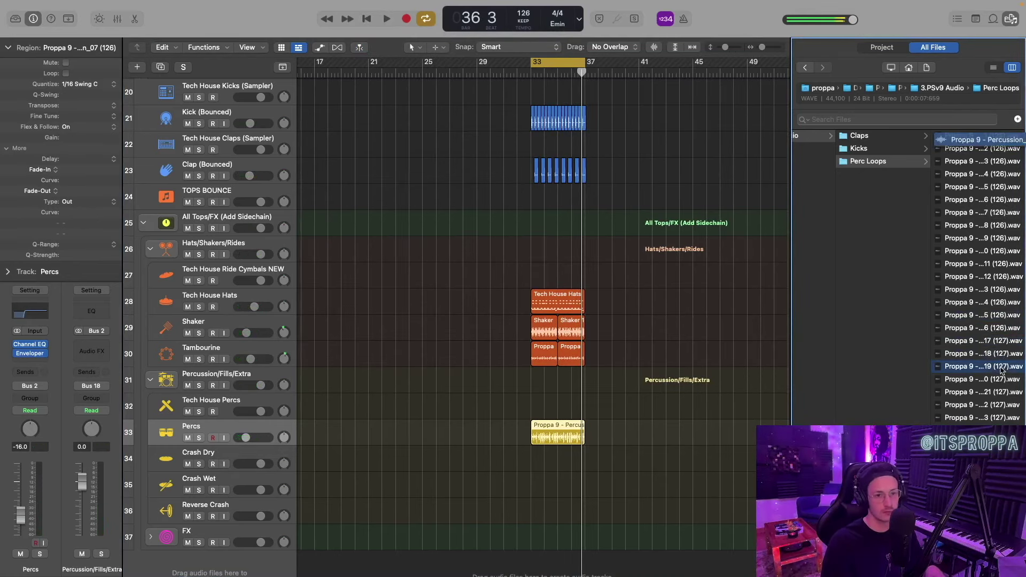
click(984, 380)
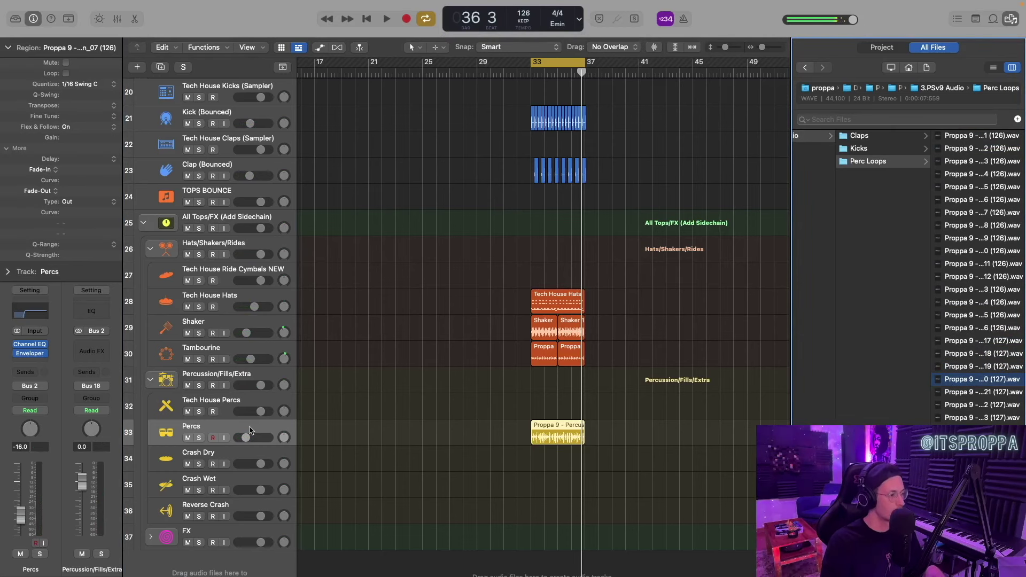
click(250, 430)
key(super+d)
drag(988, 380, 535, 460)
- Turn on Flex & Follow and 1/16 Swing C quantize for the second percussion loop, and balance the Percs volumes during playback
key(super+f)
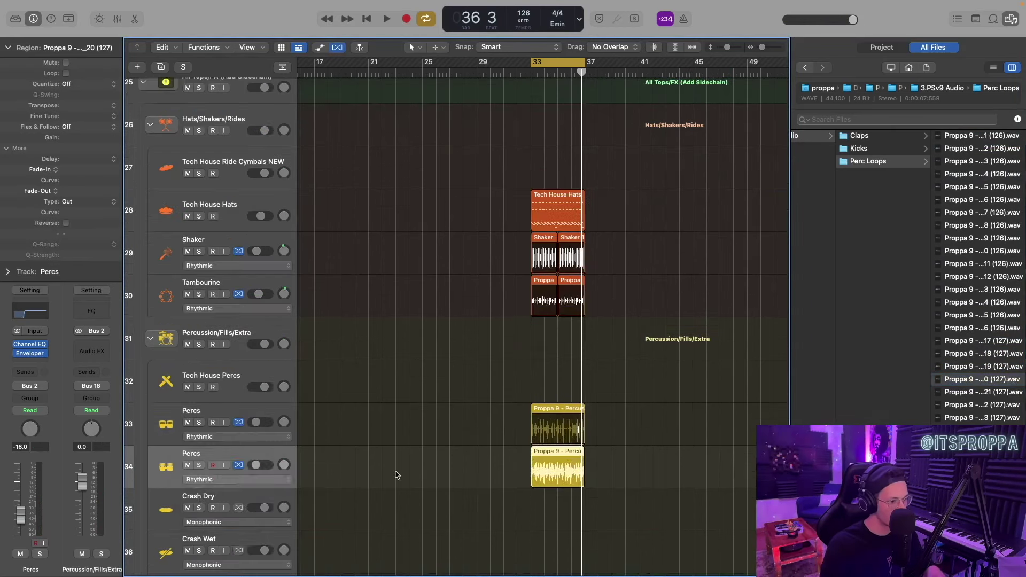
key(super+f)
click(84, 127)
click(85, 140)
click(85, 84)
click(88, 285)
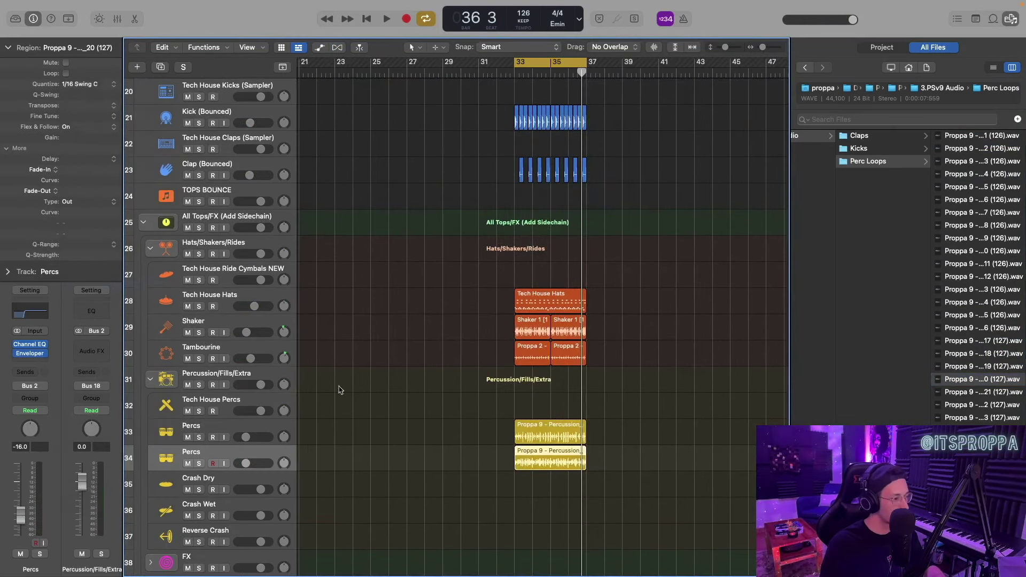
key(space)
drag(248, 464, 253, 437)
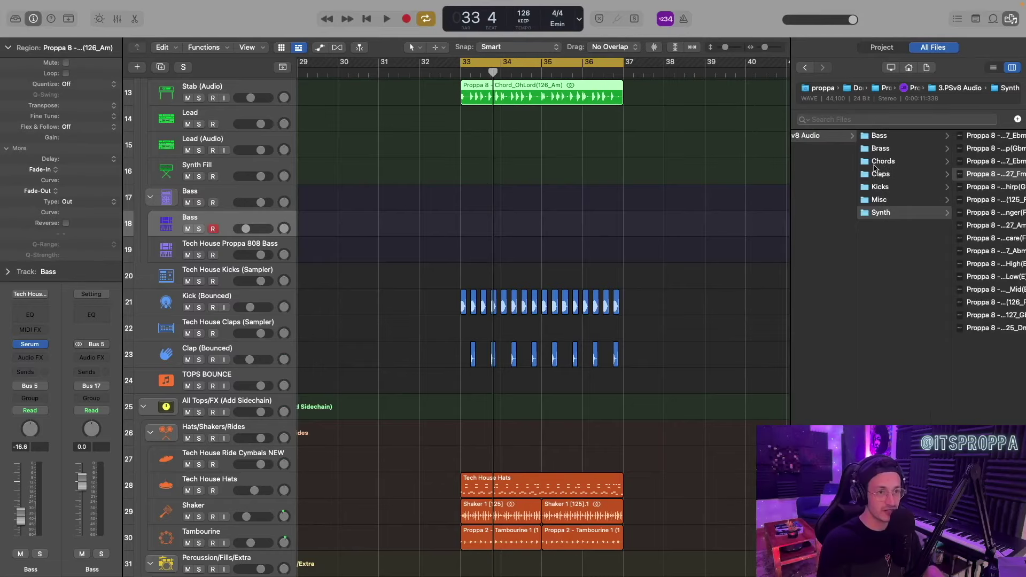
- Audition the loops in the Synth folder and place Proppa 8 - Synth_ActUp(Gbm) on the Stab (Audio) track at bar 33
scroll(876, 166, left, 2)
scroll(876, 166, right, 2)
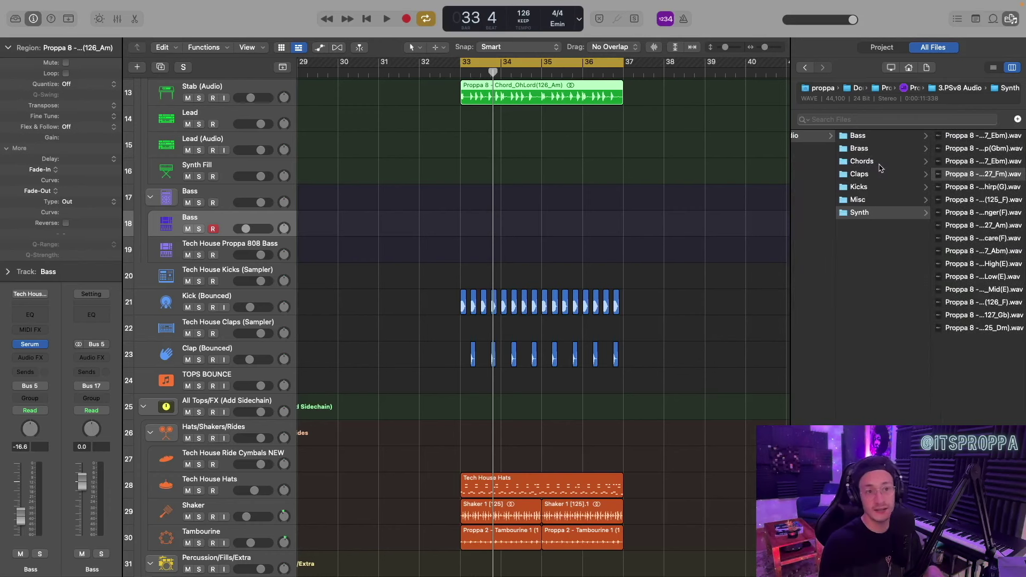
click(977, 136)
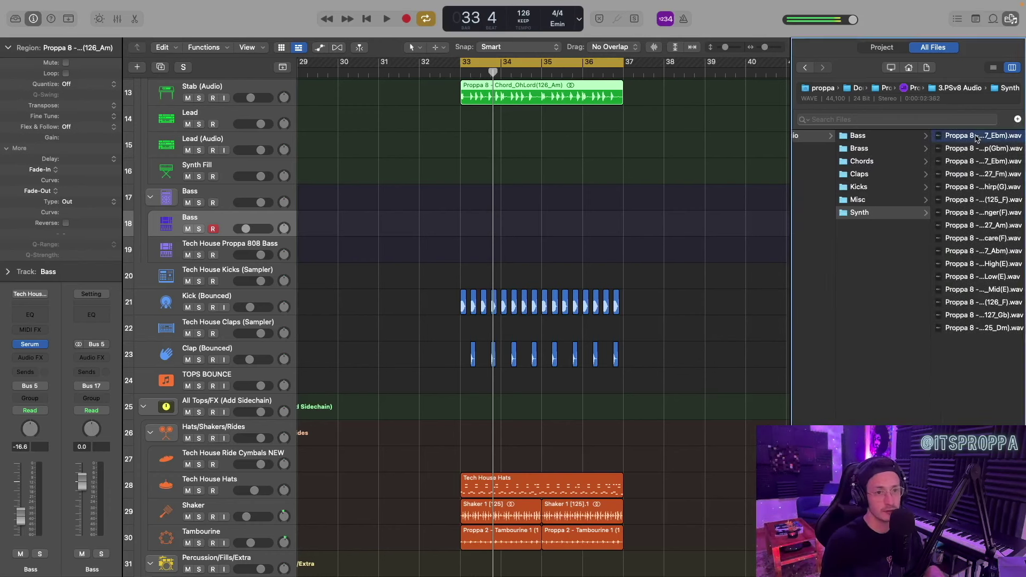
click(973, 149)
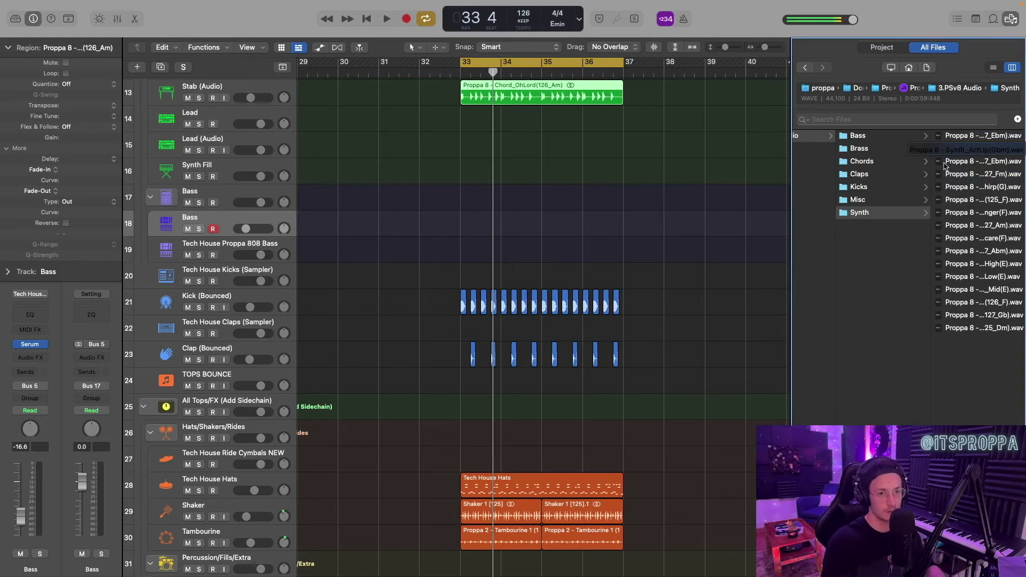
click(945, 163)
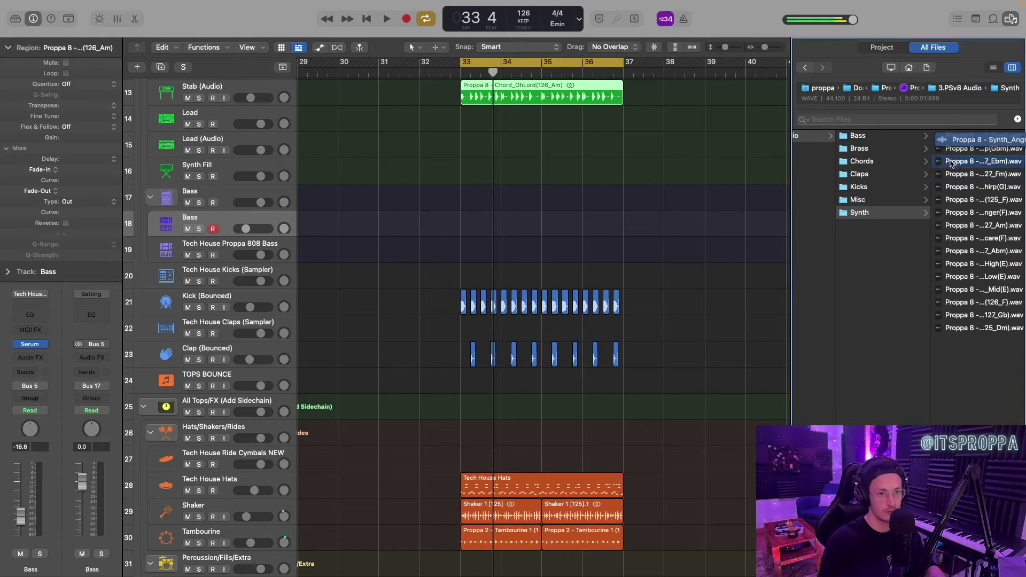
click(974, 175)
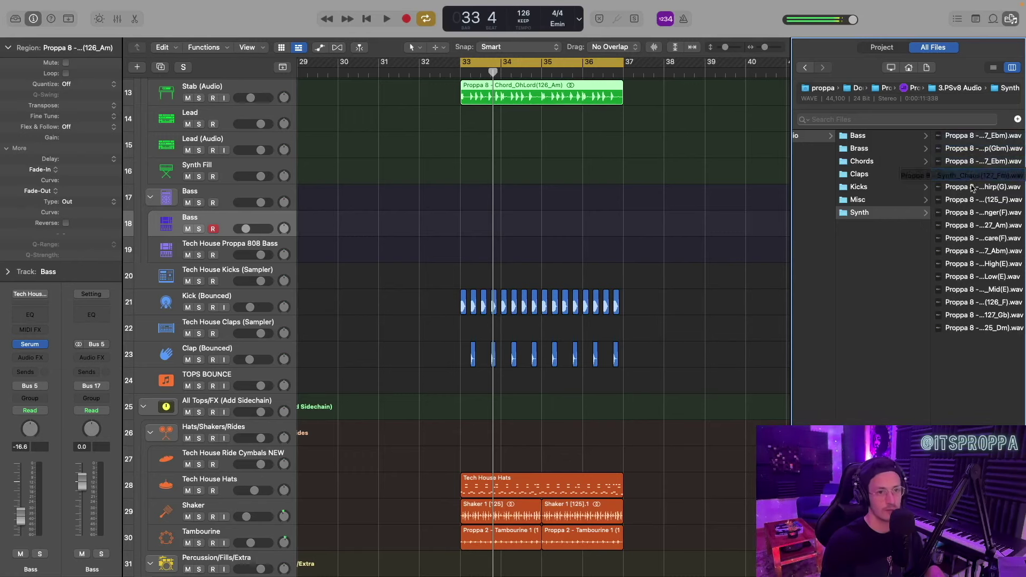
click(972, 188)
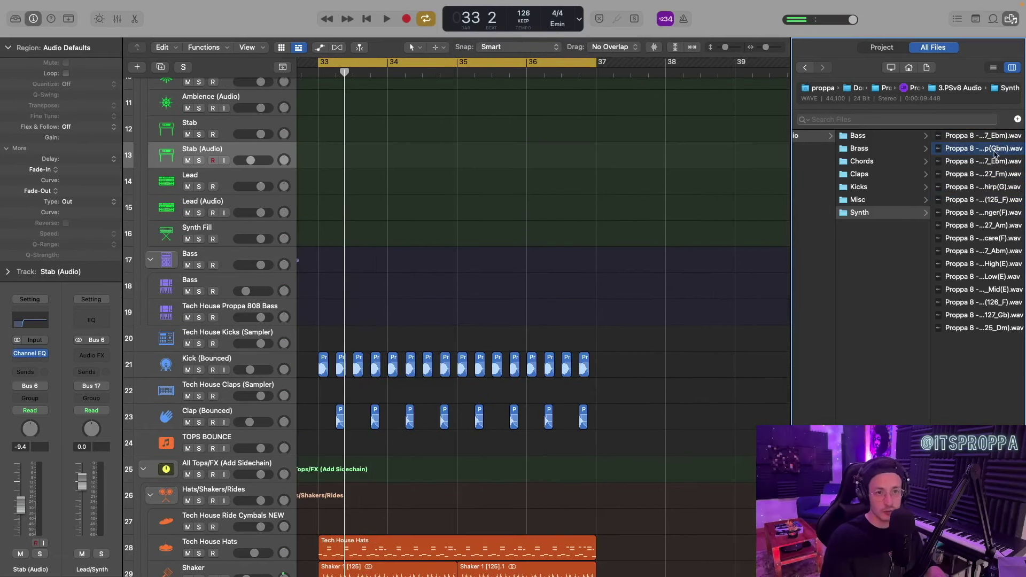
drag(564, 225, 322, 156)
key(space)
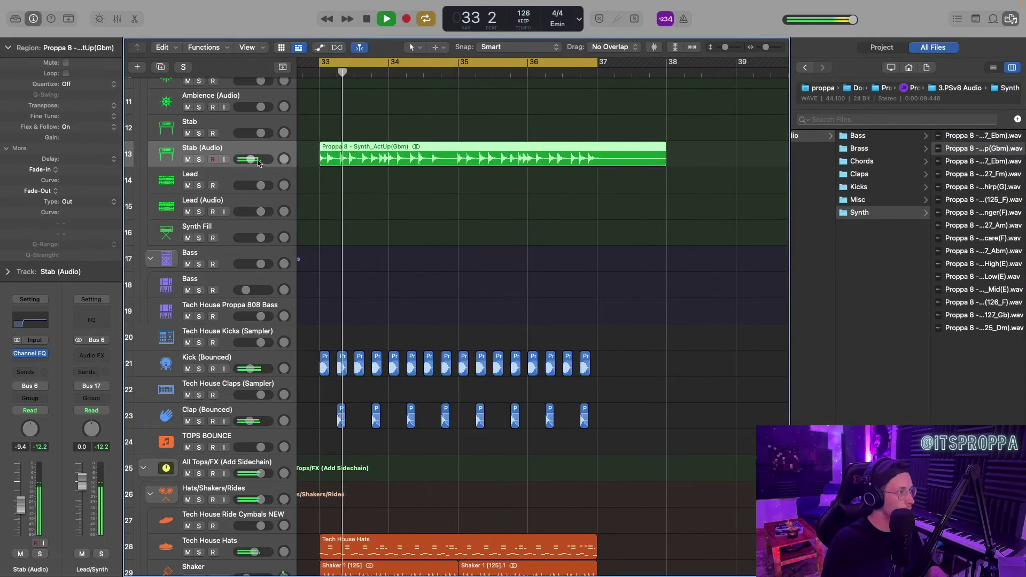
- Lower the Stab (Audio) volume to -10.0 dB and transpose the Synth_ActUp loop by -1, checking it during playback
drag(250, 160, 250, 161)
key(super+Left)
key(super+Left)
key(super+Left)
key(super+Left)
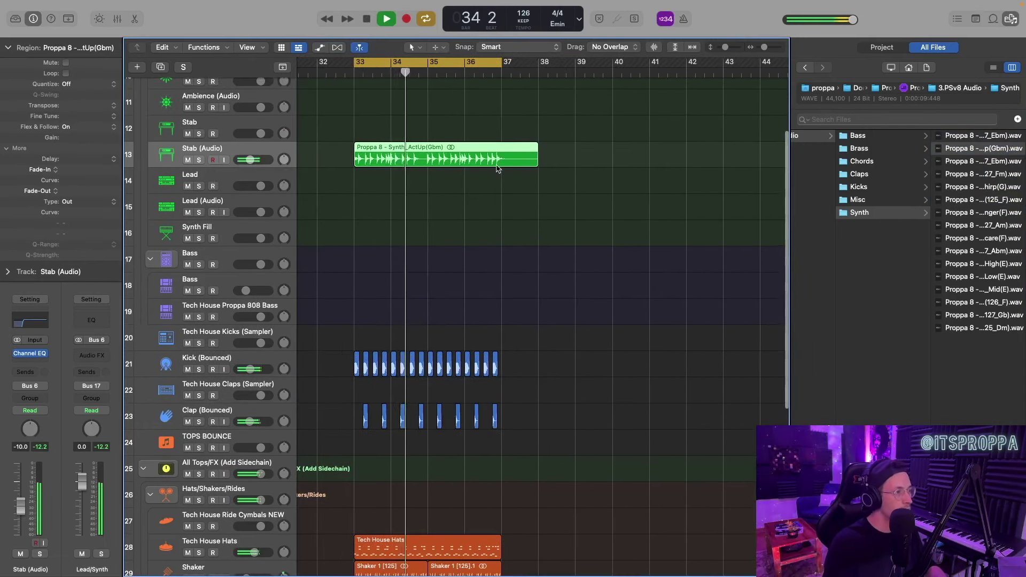
scroll(491, 169, down, 2)
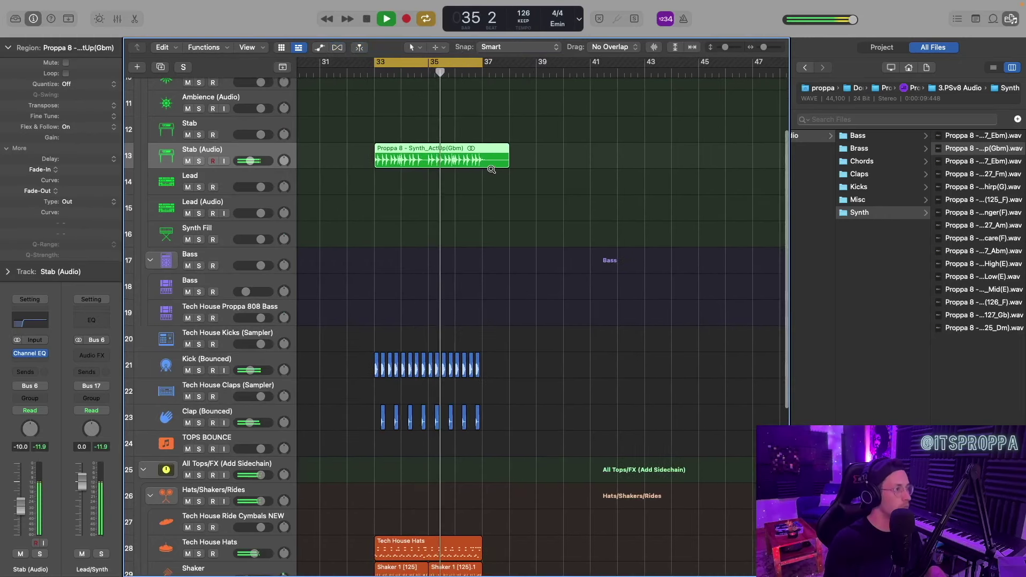
scroll(490, 172, up, 2)
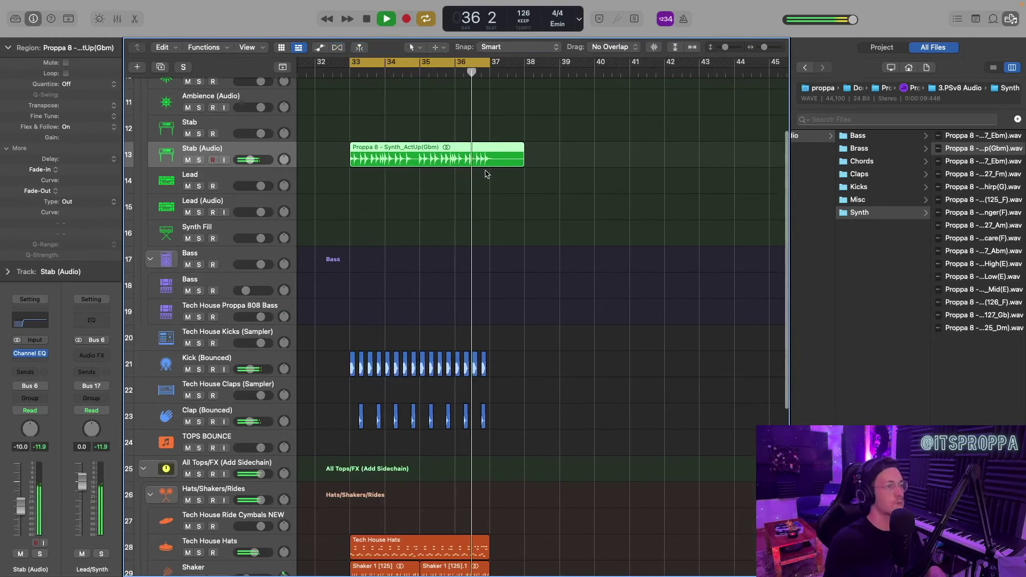
key(space)
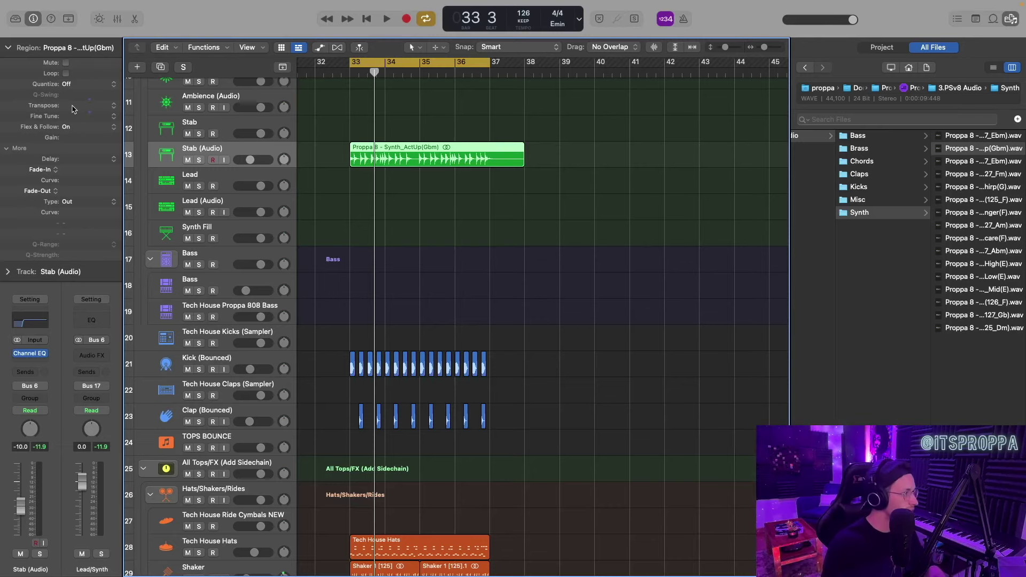
key(space)
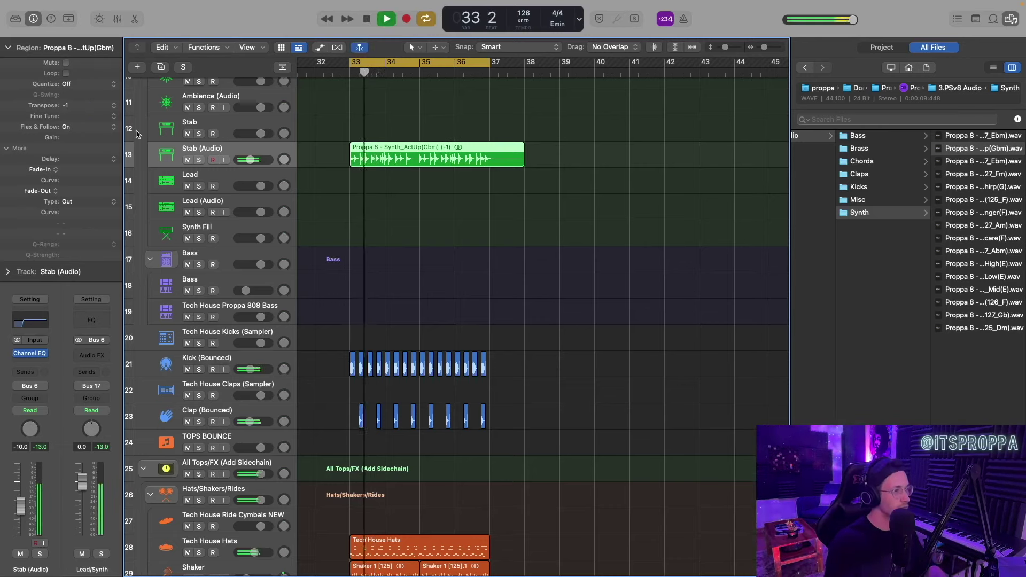
scroll(353, 229, down, 2)
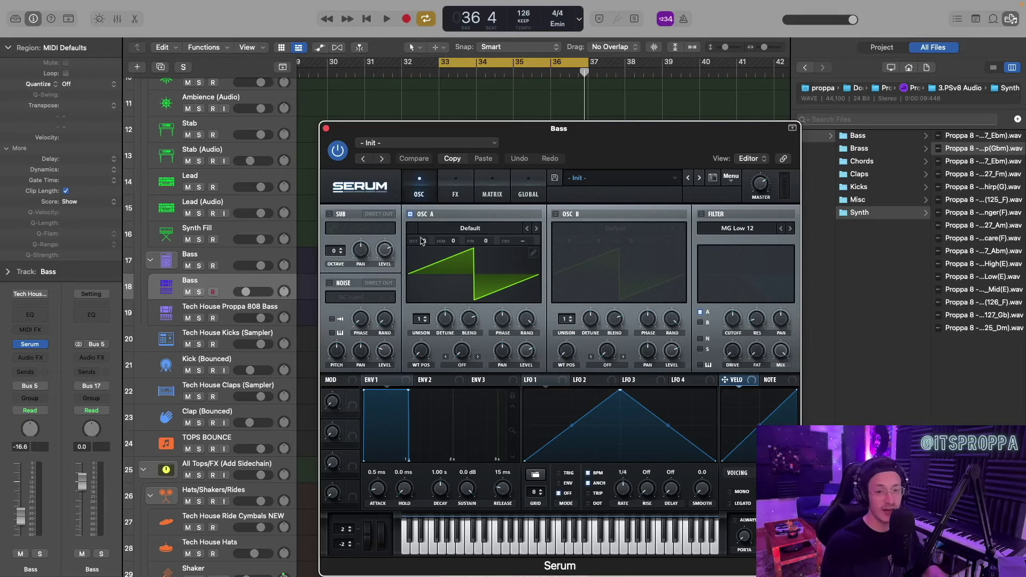
- Load the Bass - 808s & Heartattacks preset in Serum and set the Bass track volume to about -7.4 dB
click(427, 178)
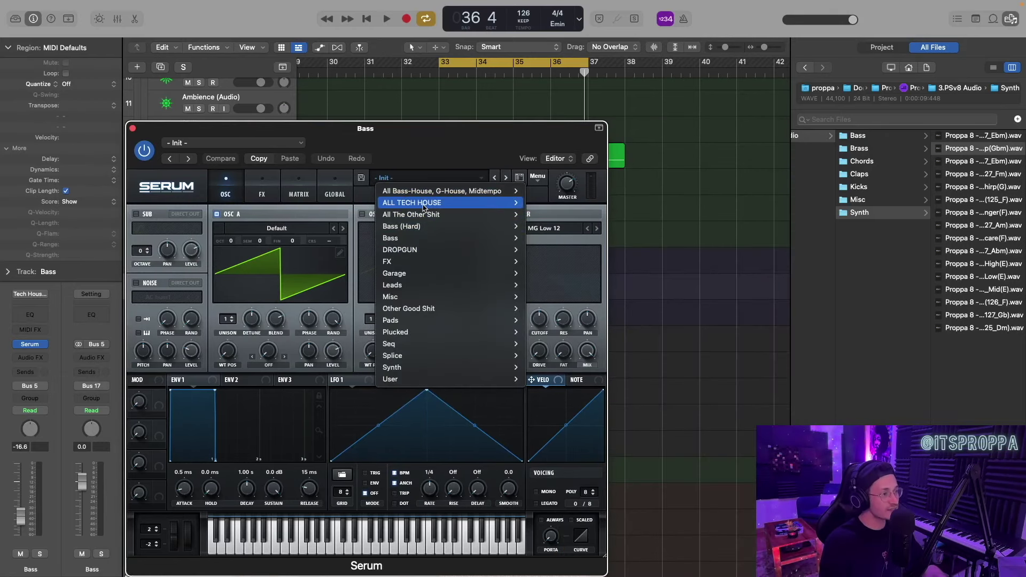
mouse_move(427, 203)
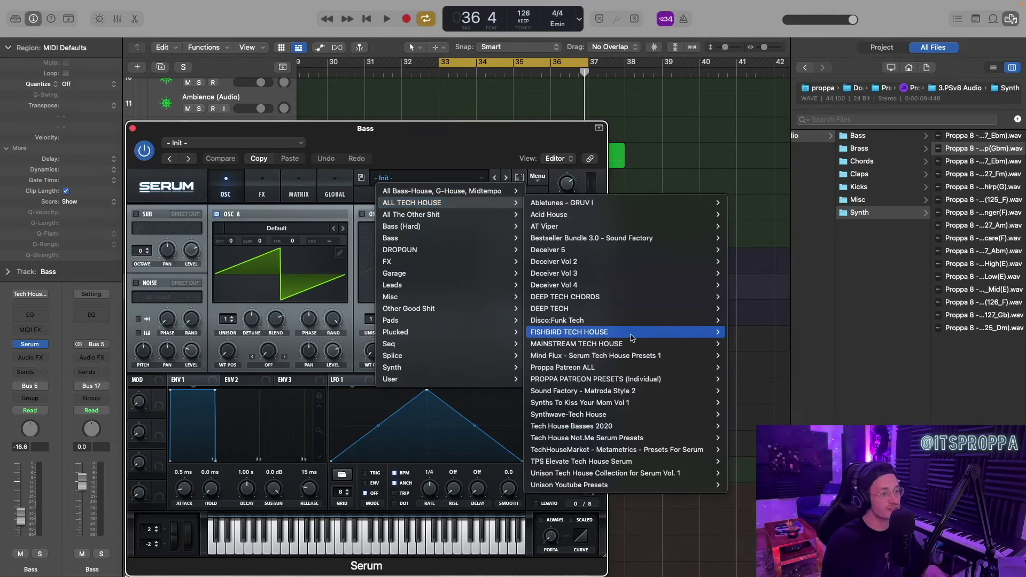
mouse_move(641, 379)
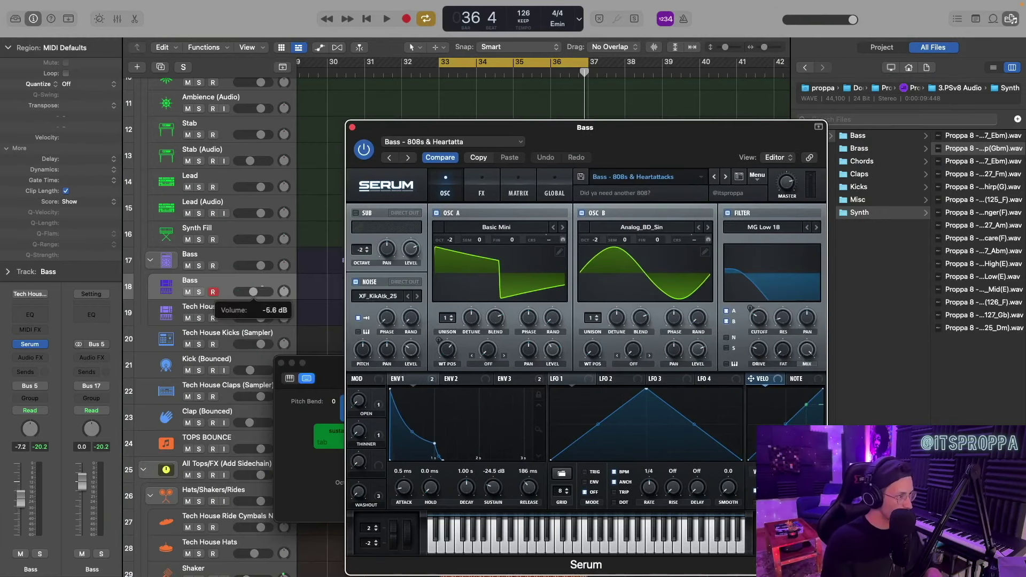
drag(249, 292, 256, 296)
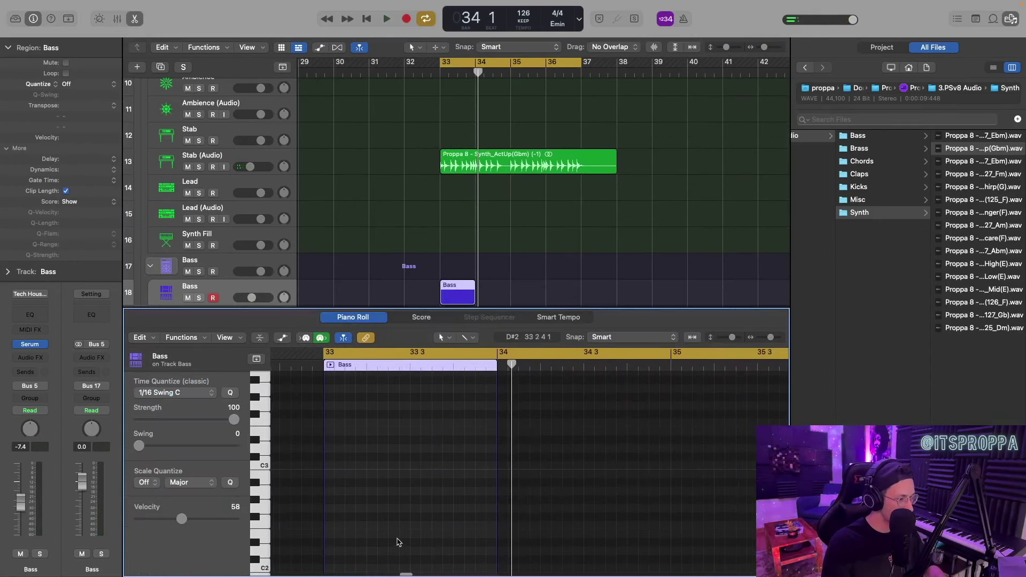
- Write a syncopated one-bar bass rhythm on F2 in the Bass region at bar 33
scroll(365, 536, down, 1)
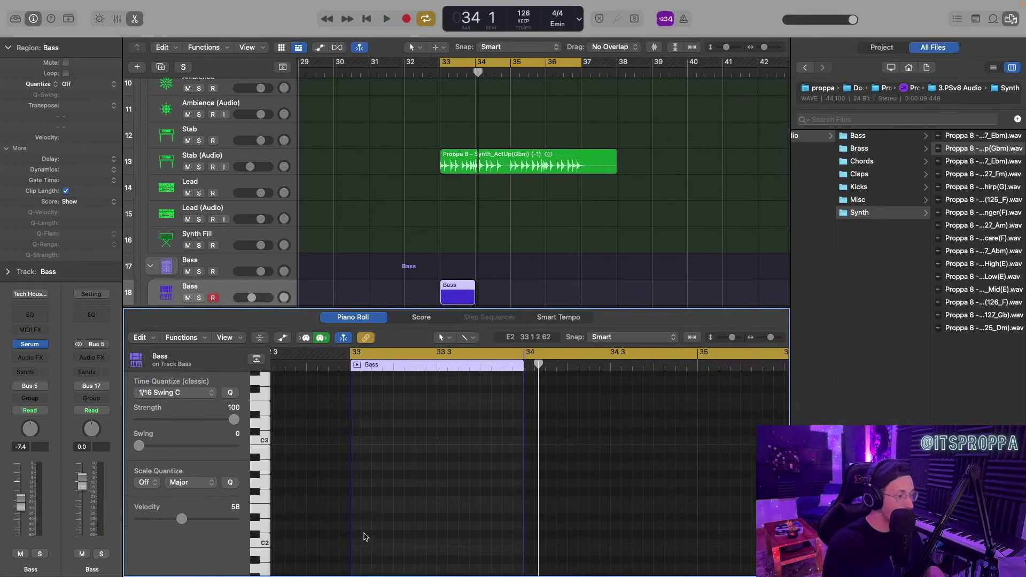
scroll(374, 536, left, 2)
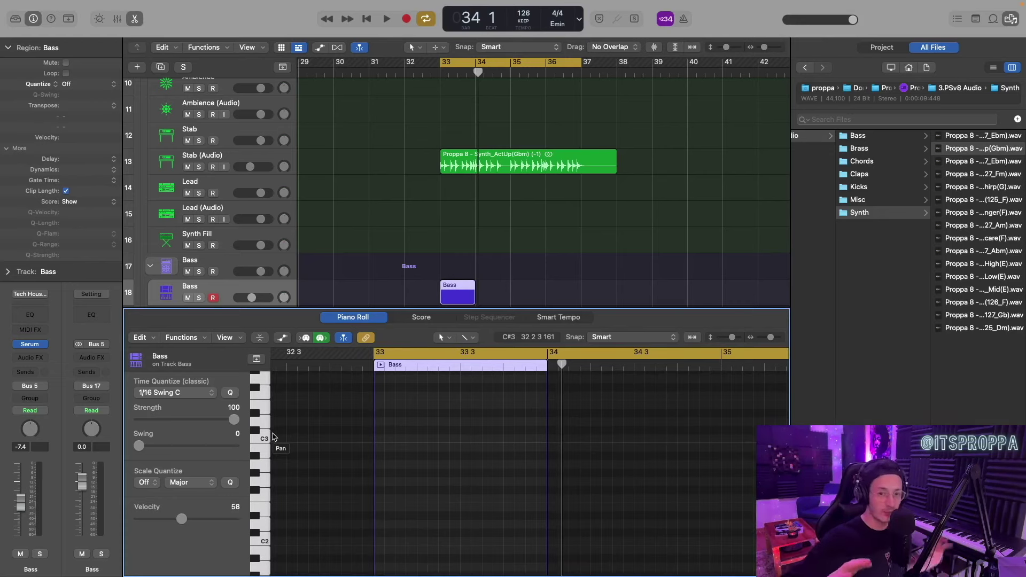
super+click(385, 501)
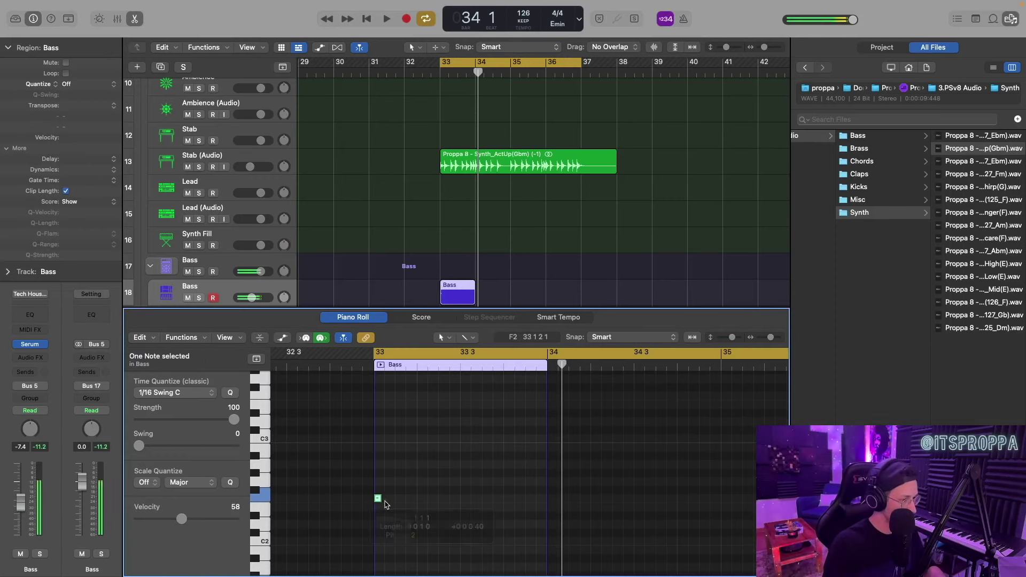
drag(382, 502, 428, 500)
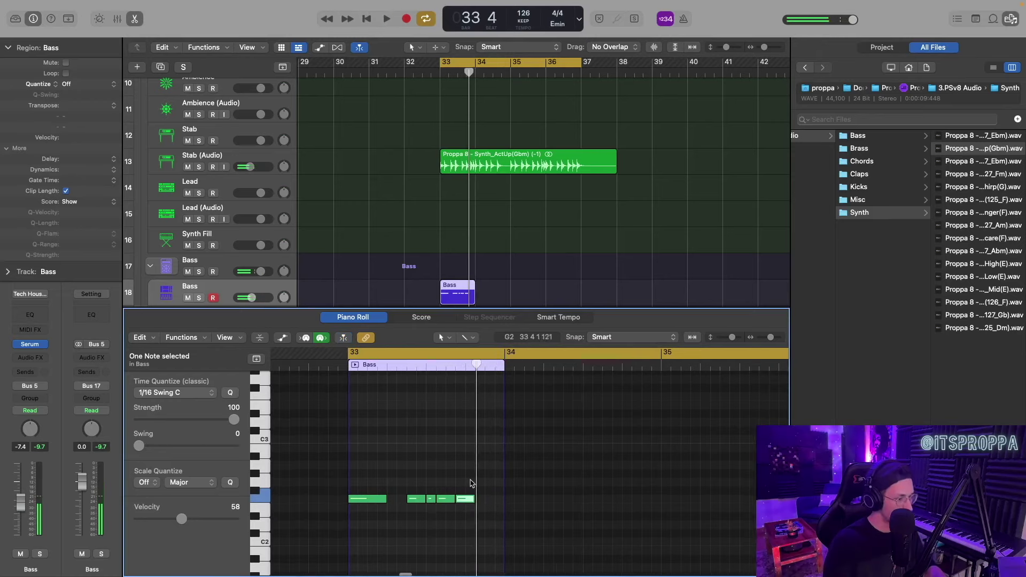
- Copy the F2 bass notes onward from bar 33 so the pattern fills the four-bar loop
drag(472, 483, 402, 502)
key(space)
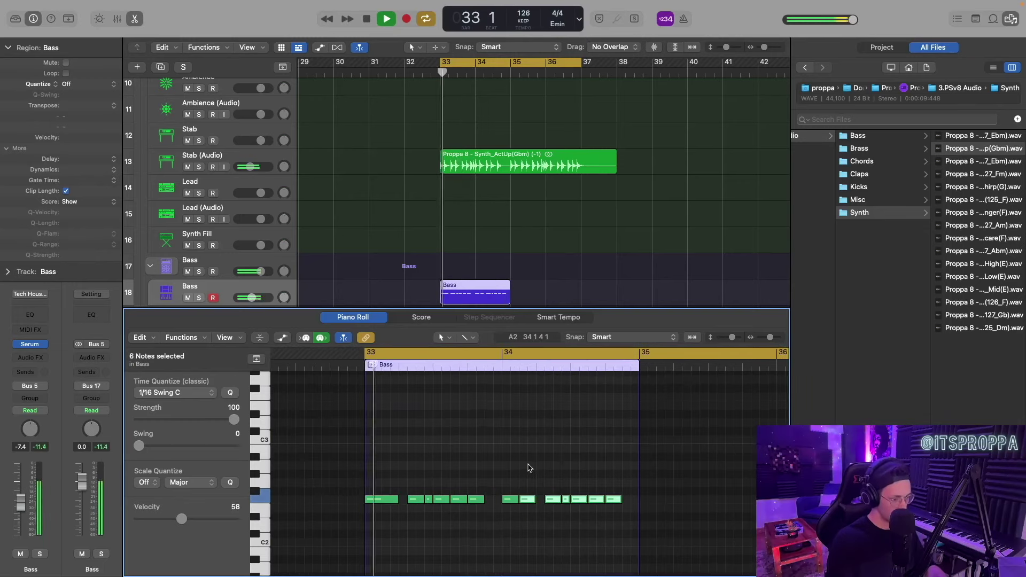
scroll(528, 467, right, 4)
scroll(522, 462, down, 3)
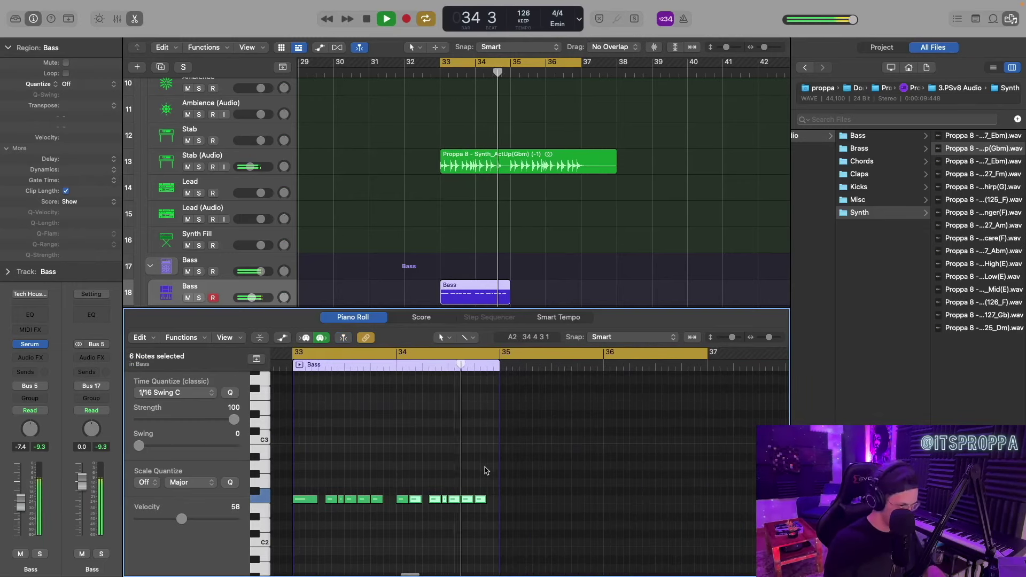
drag(484, 468, 306, 536)
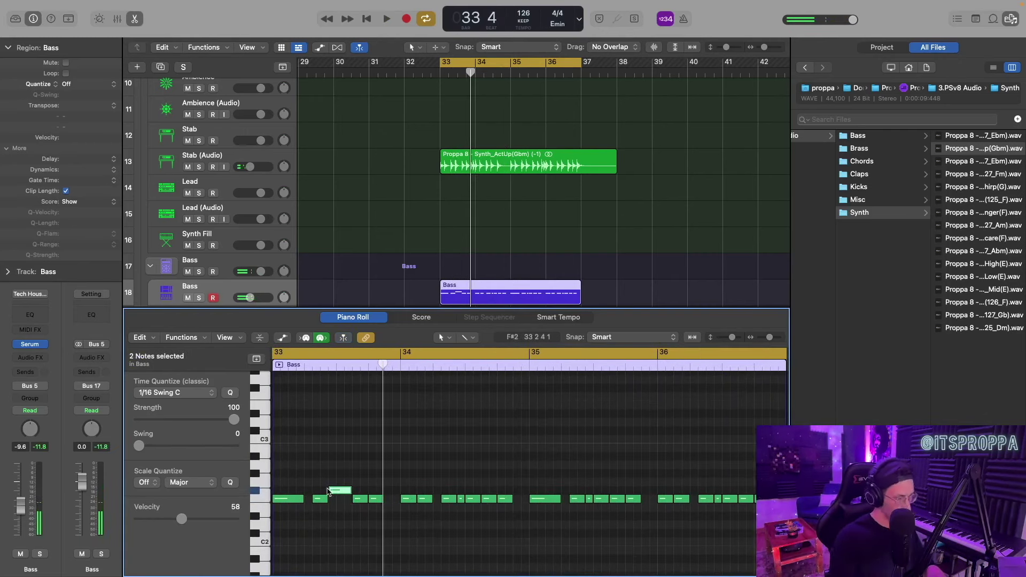
- Raise bass notes in bars 33 and 34 to F#2, and move the note before bar 34's F#2 up to F3
key(space)
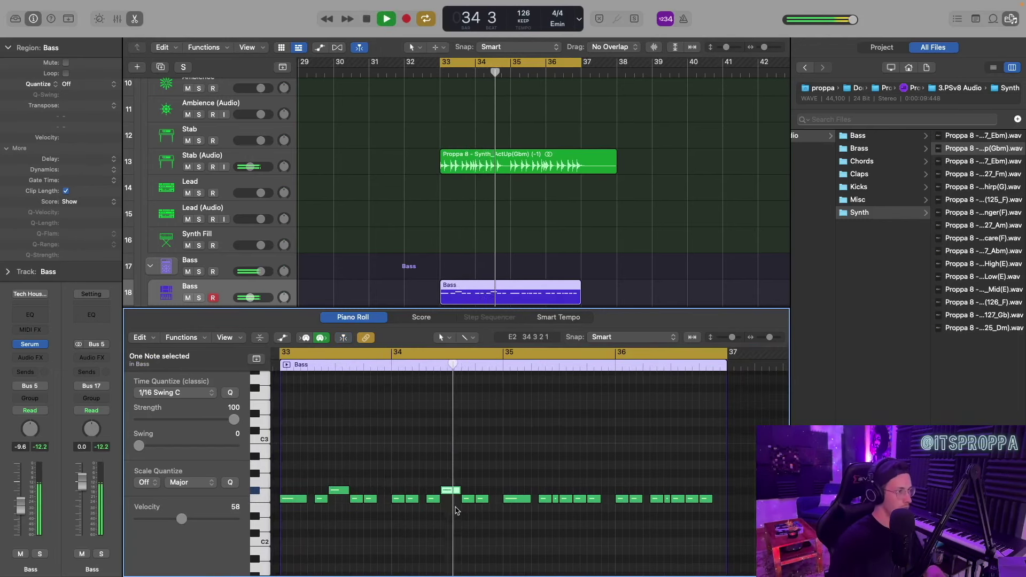
click(433, 498)
key(space)
- Try the F#2 bass note in bar 34 an octave higher during playback, and return it to F#2
click(450, 491)
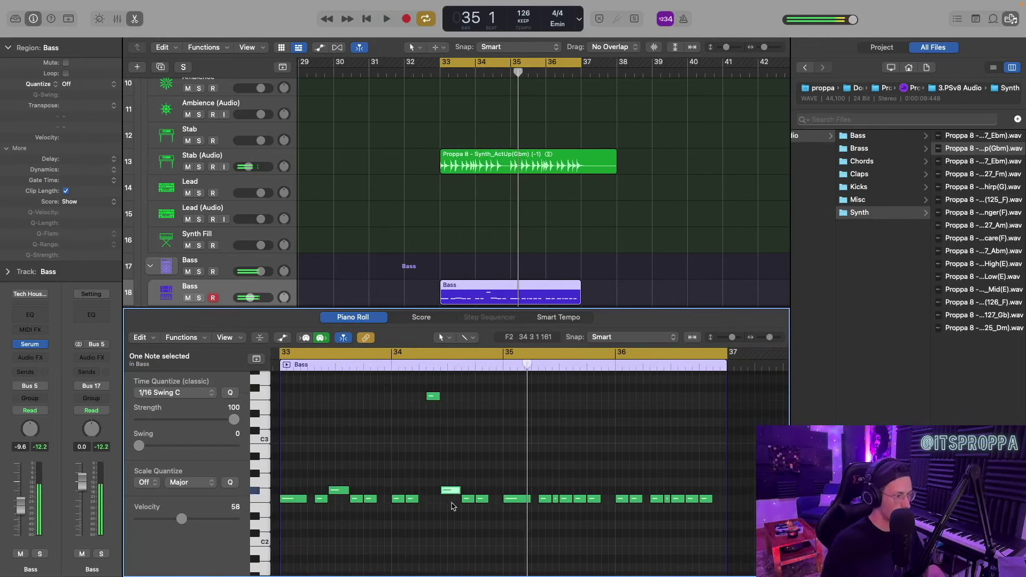
key(alt+shift+Up)
key(space)
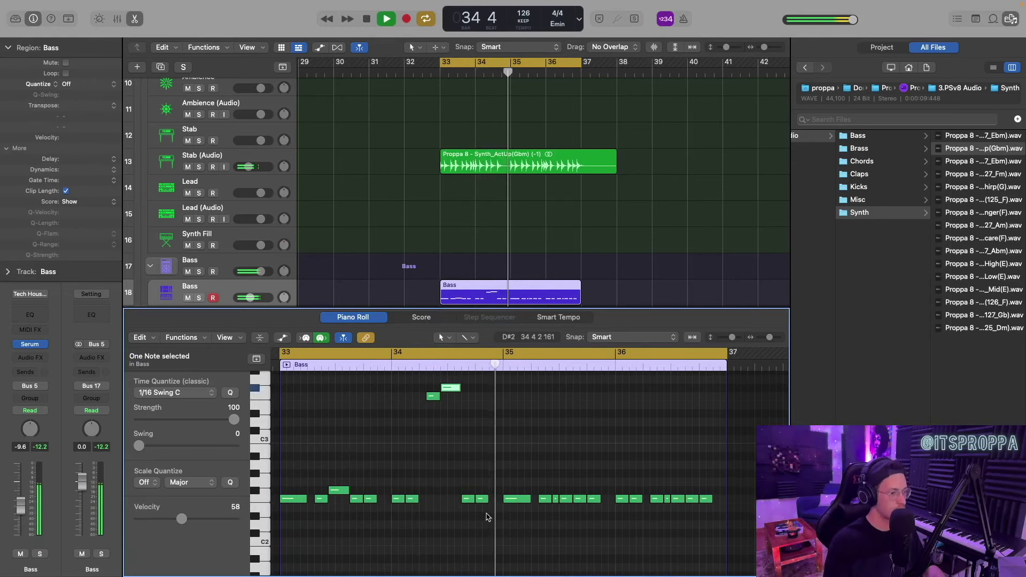
key(alt+shift+Down)
key(space)
- Repeat the first two bars of bass notes over bars 35 and 36, and raise the F#2 note in bar 36 an octave
key(super+Left)
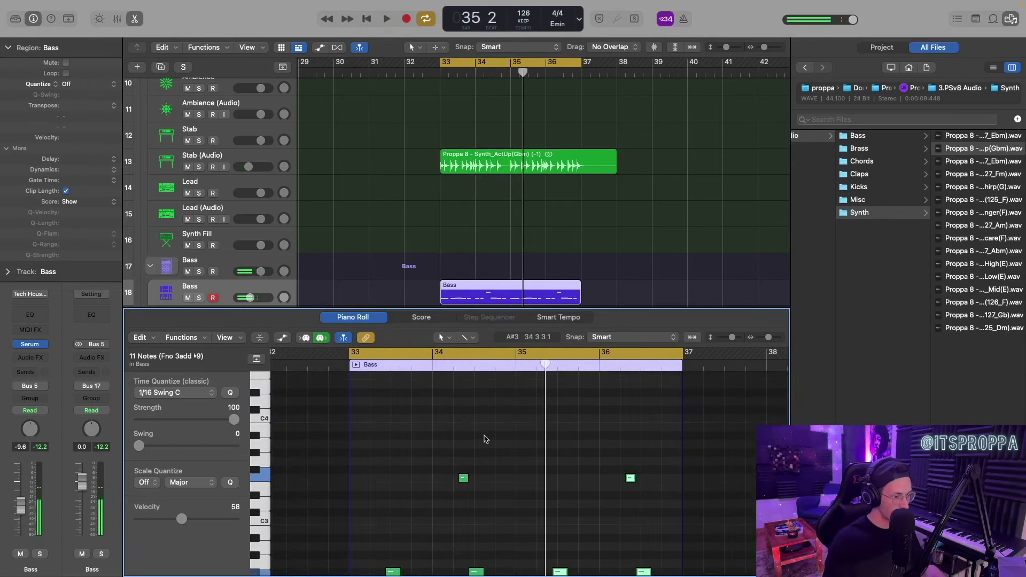
scroll(485, 439, down, 3)
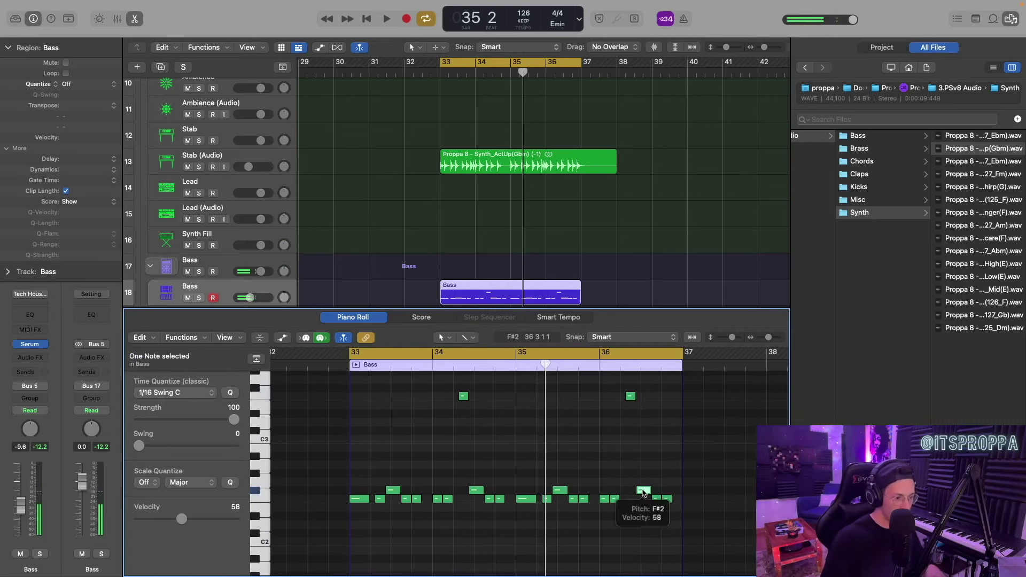
key(alt+shift+Up)
key(space)
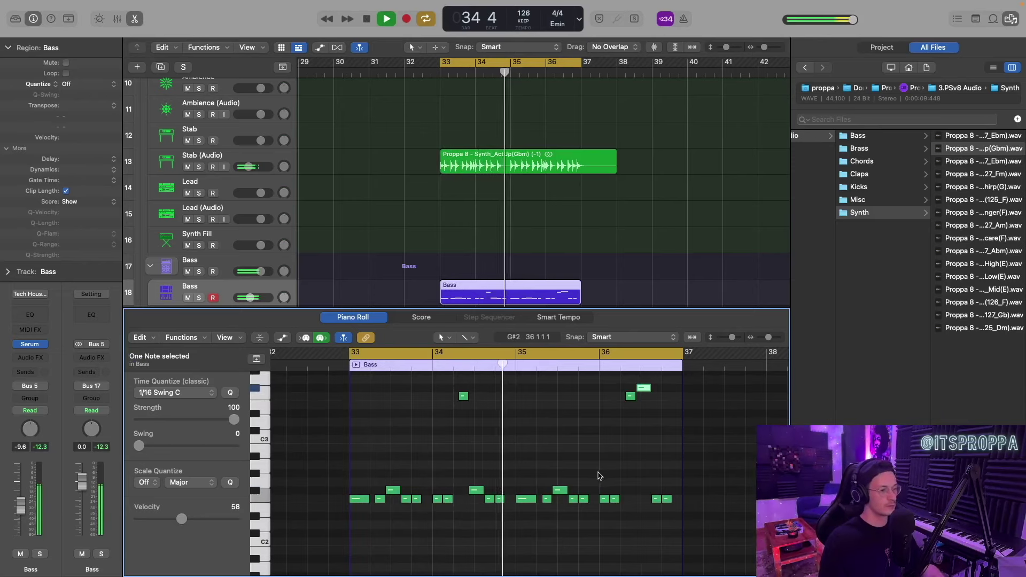
- Mute the Stab (Audio) track and duplicate the bass, drum and percussion regions from bar 33 to bar 37
scroll(600, 480, right, 1)
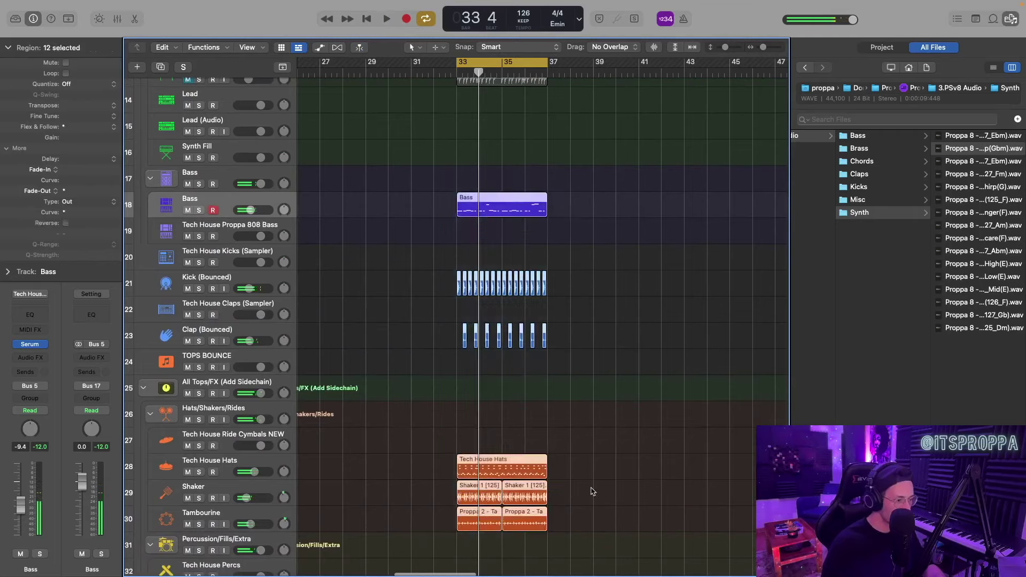
scroll(534, 449, down, 5)
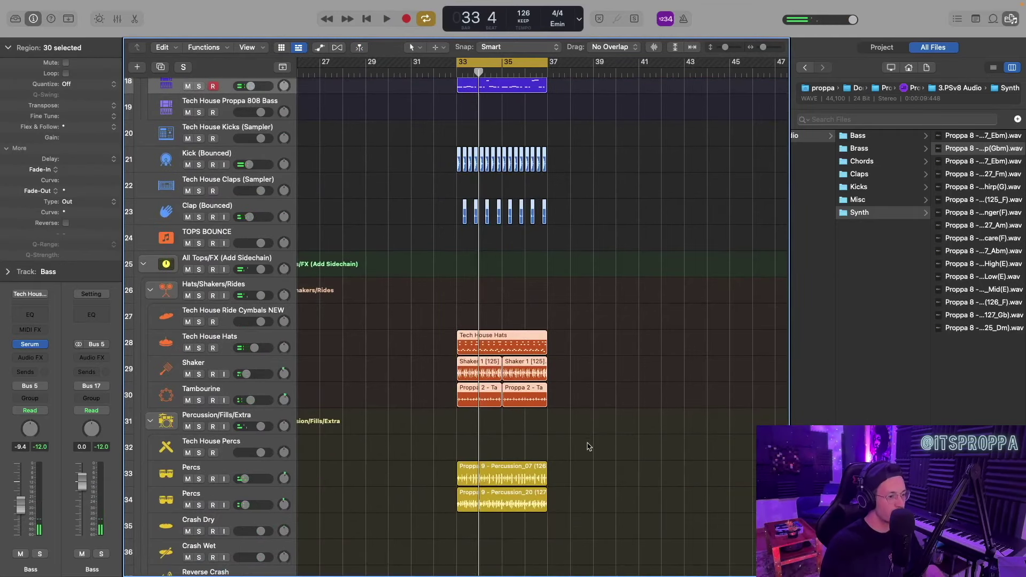
scroll(588, 447, up, 6)
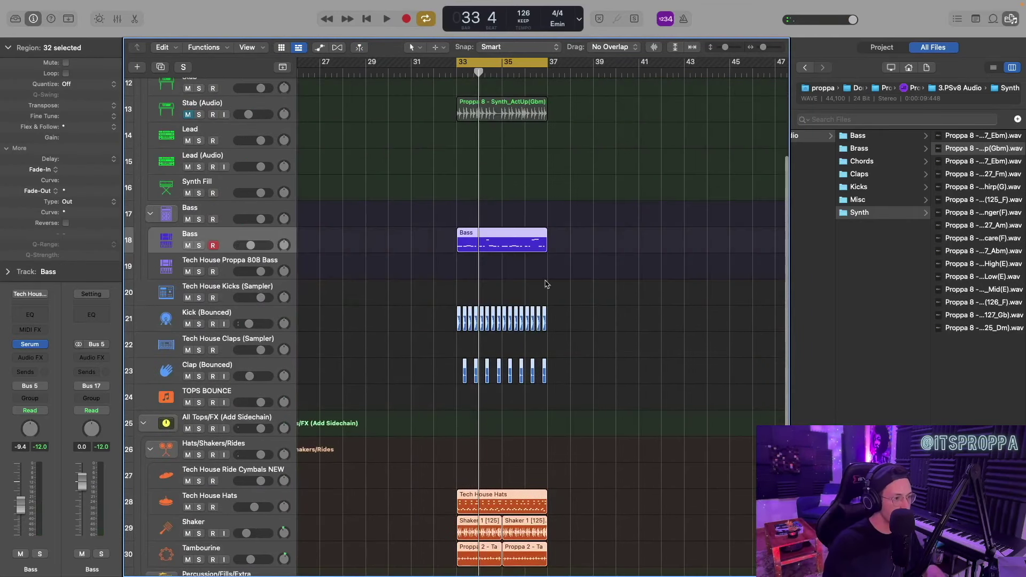
drag(469, 248, 566, 252)
scroll(572, 253, right, 2)
- Open the duplicated bass region at bar 37 and raise the first two notes of bar 40 to A#2
double_click(478, 239)
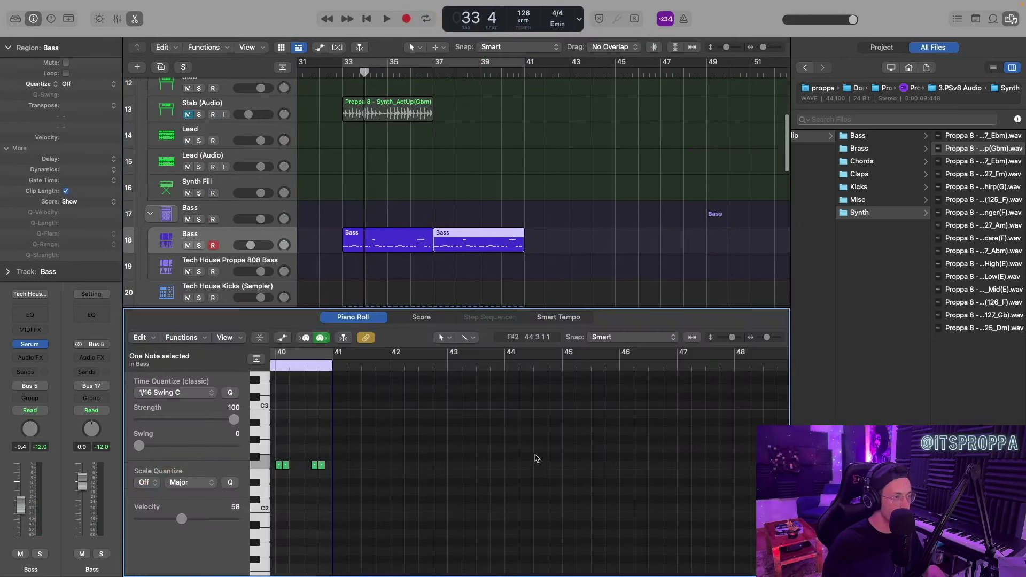
scroll(535, 458, left, 5)
scroll(385, 438, down, 2)
click(507, 240)
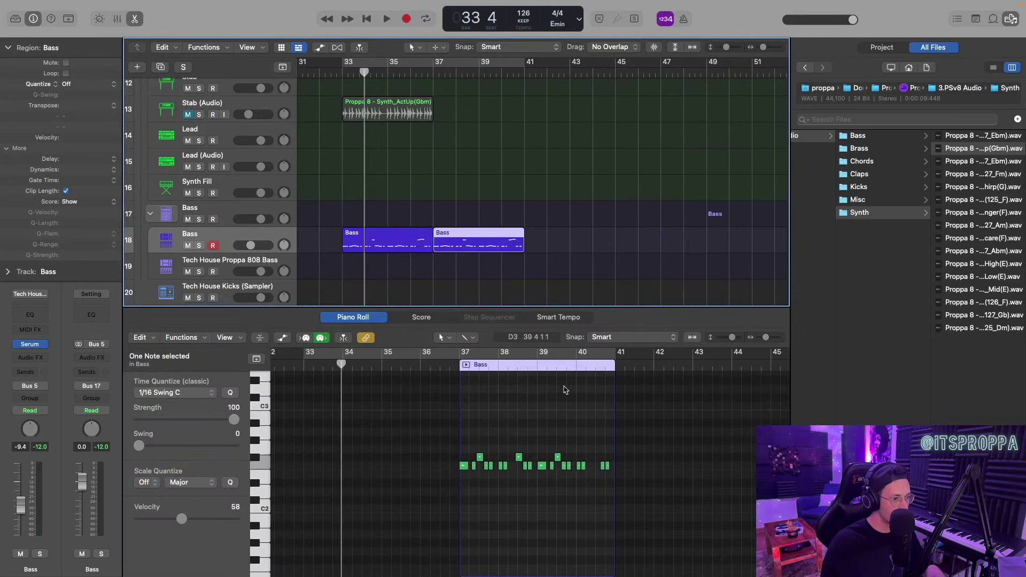
drag(544, 446, 561, 477)
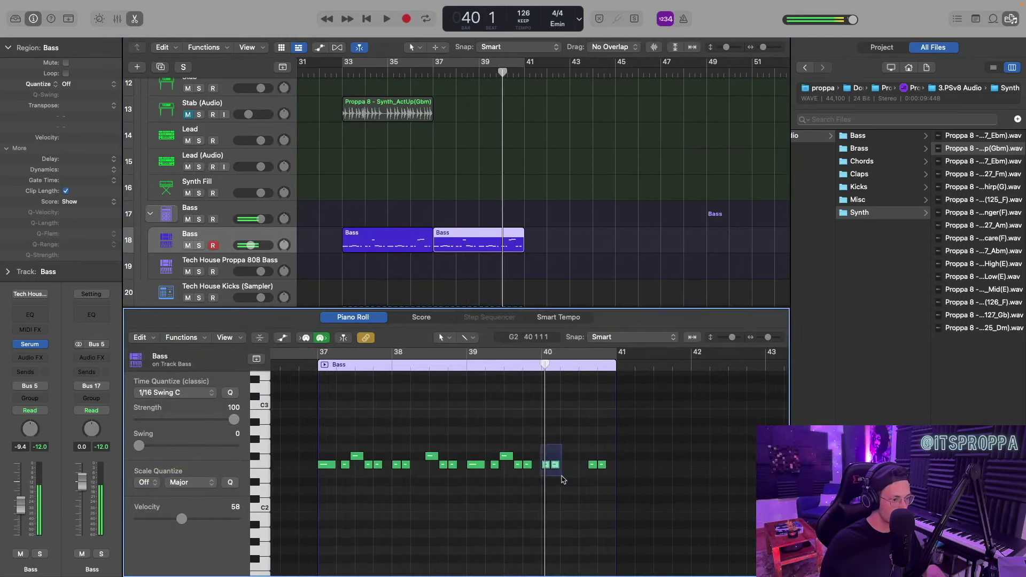
scroll(561, 478, up, 4)
scroll(561, 476, down, 3)
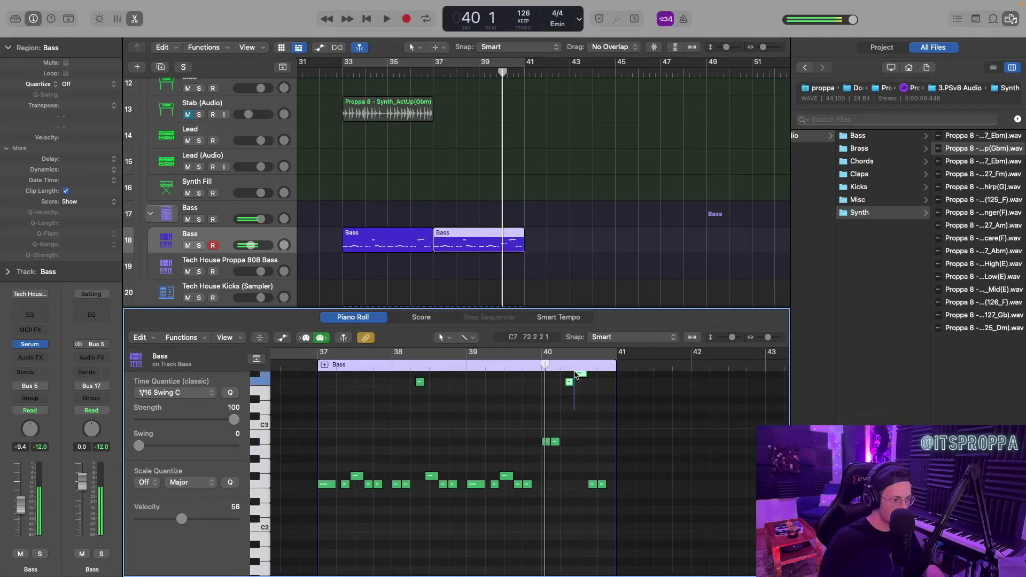
- Try a descending bass run in bar 40 with two notes on G#2, two on F#2 and an added F2, and play it back
click(575, 477)
click(579, 477)
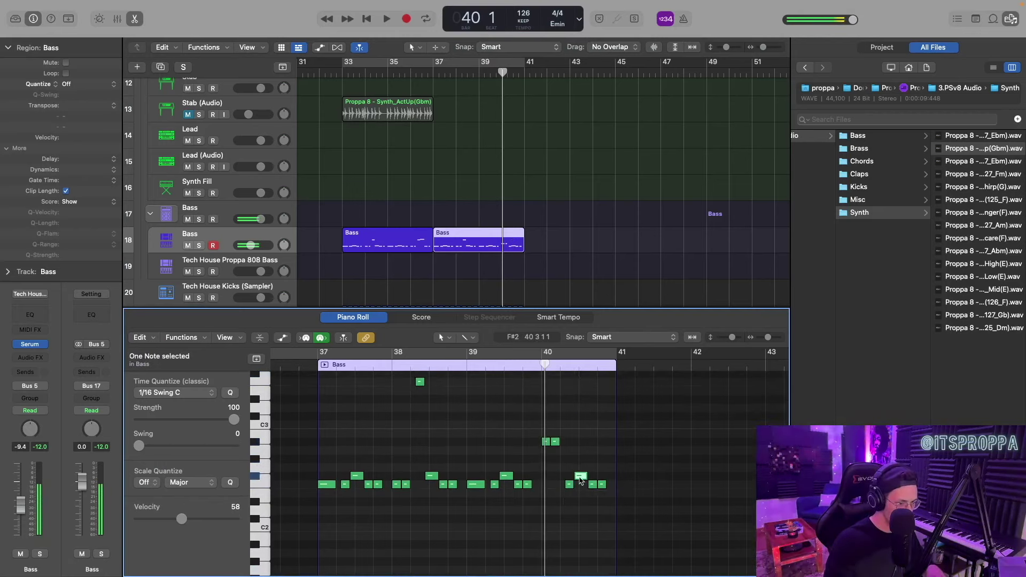
key(alt+Up)
key(alt+Up)
key(alt+Up)
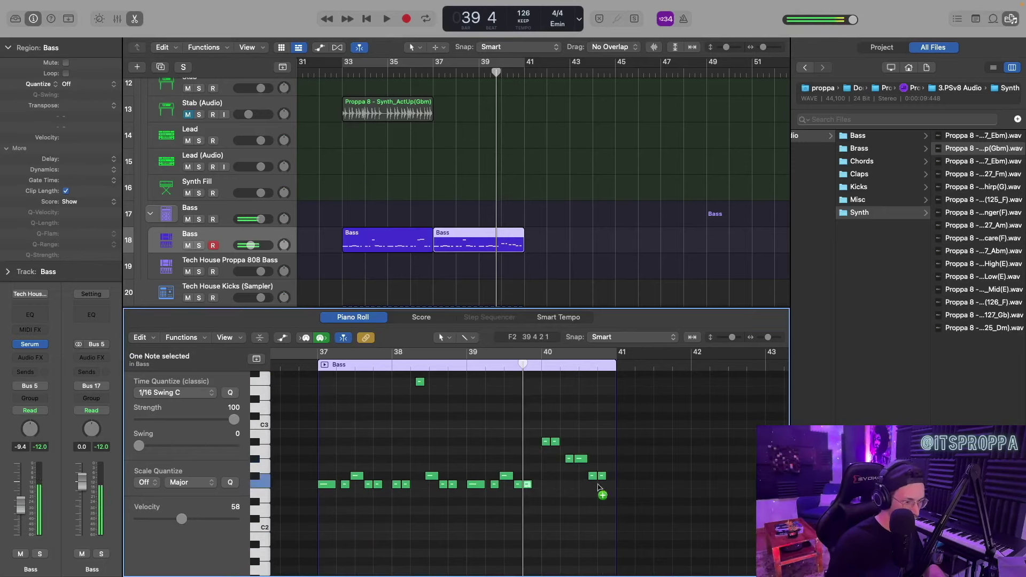
drag(601, 477, 611, 485)
key(space)
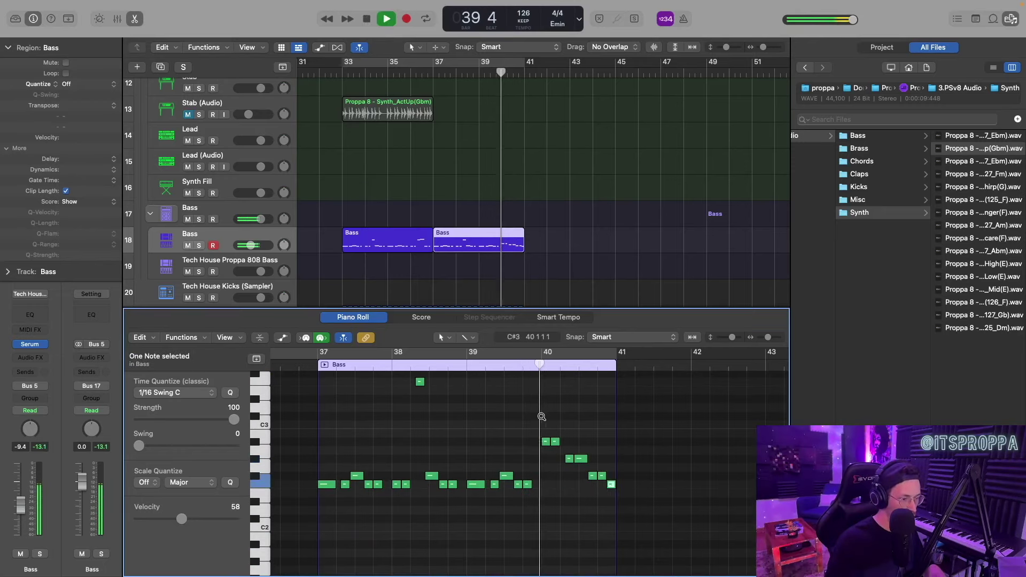
scroll(542, 418, down, 2)
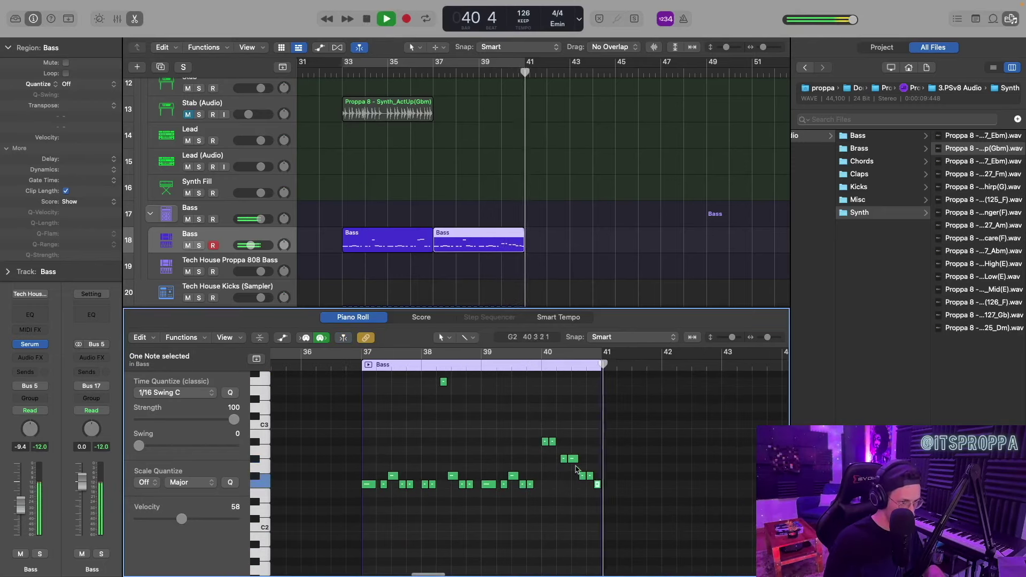
- Rework the end of bar 40 as D#2, F#2 and two F2 notes, deleting the extra F#2 note, and play it back
key(space)
drag(579, 445, 559, 466)
key(alt+Down)
key(alt+Down)
key(alt+Down)
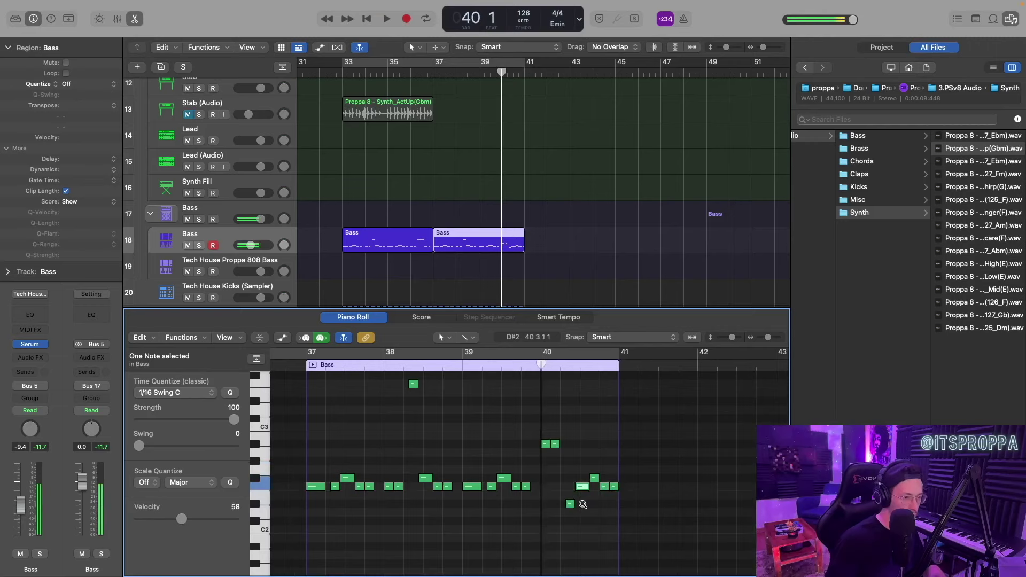
click(593, 479)
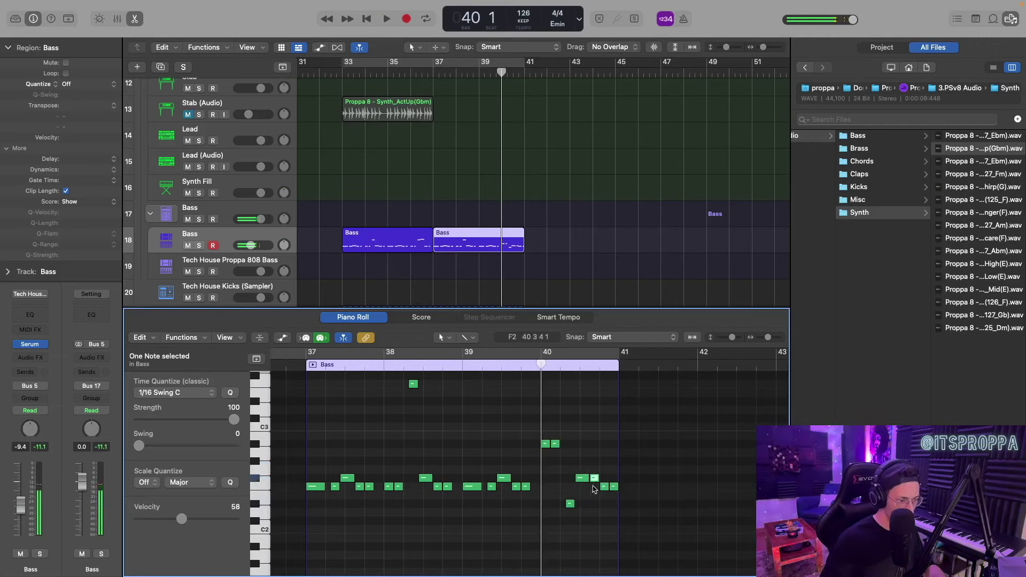
key(Delete)
key(space)
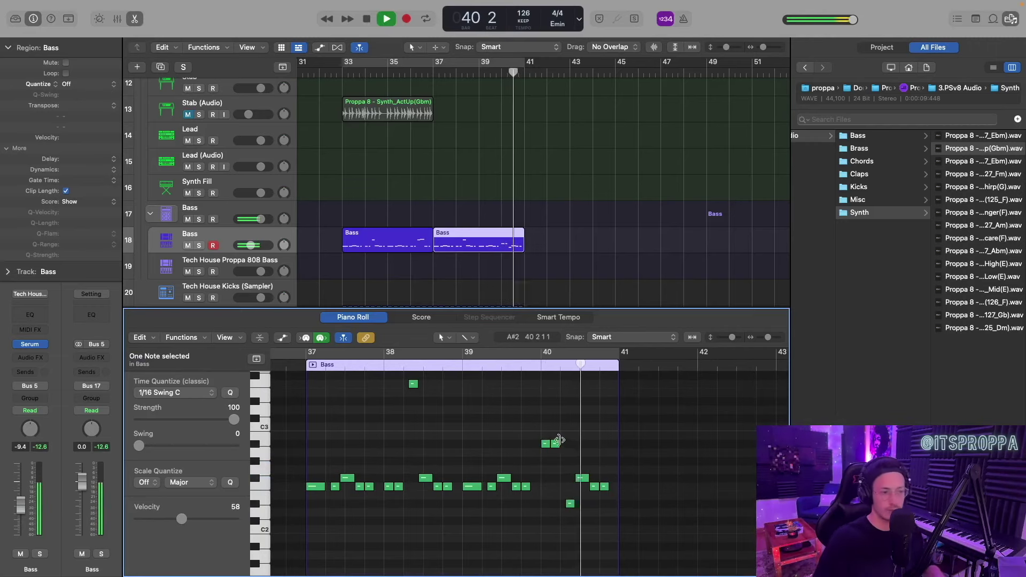
key(space)
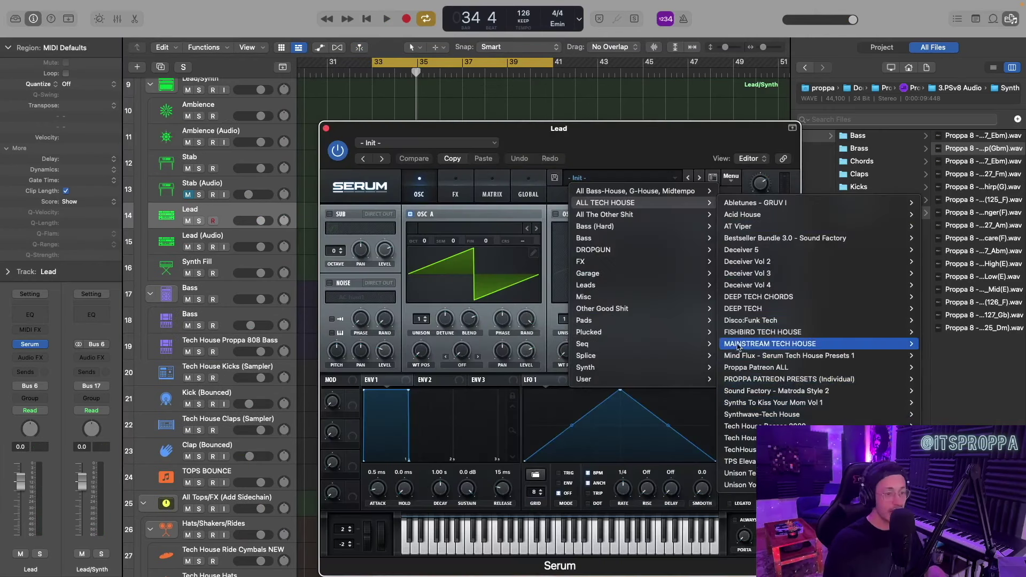
- Load the Serum preset Synth - Like This Stab from Proppa Serum Presets - Week 34 [Truth x Lies Style] on the Lead track
mouse_move(781, 379)
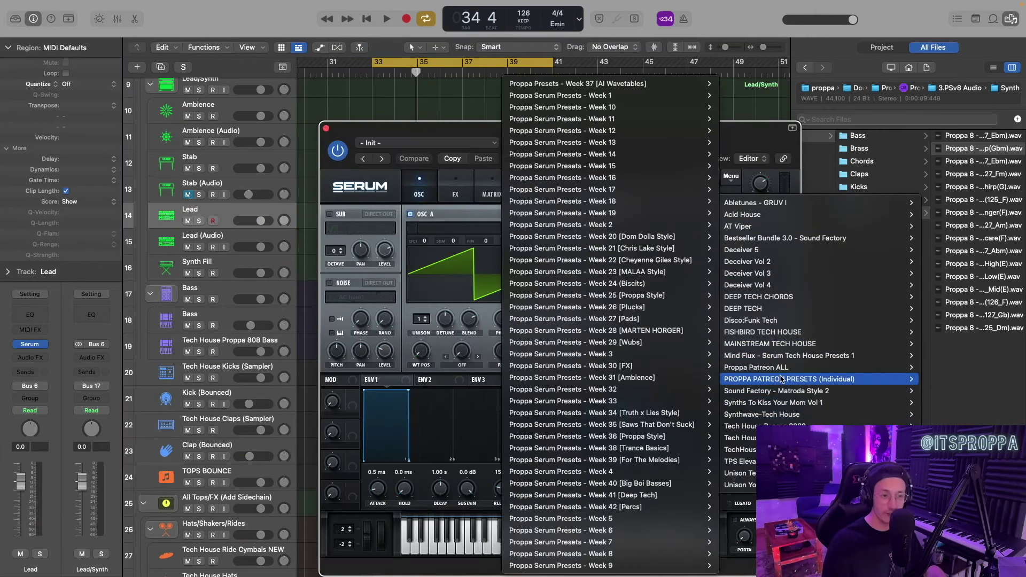
mouse_move(633, 414)
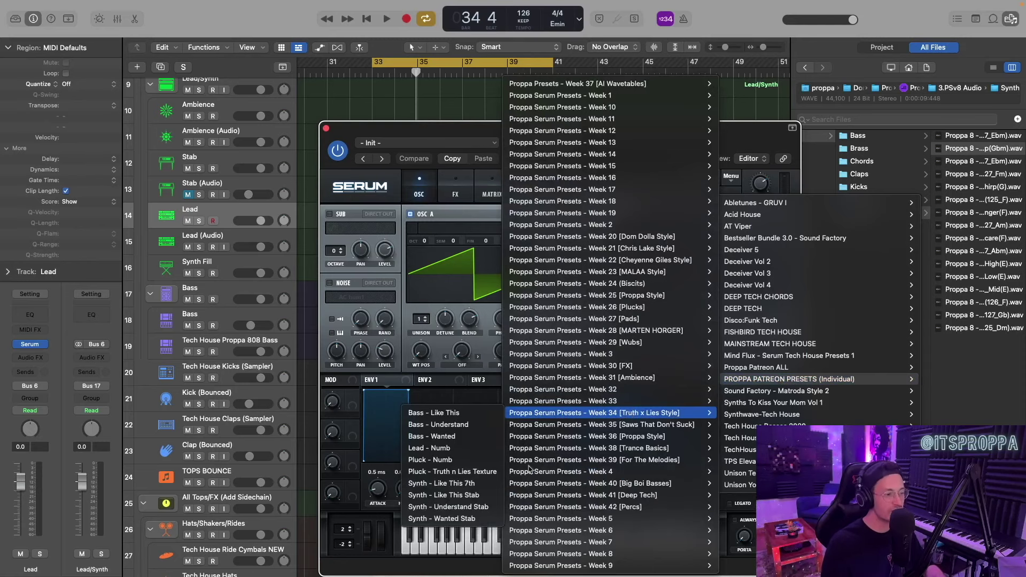
click(443, 494)
key(super+k)
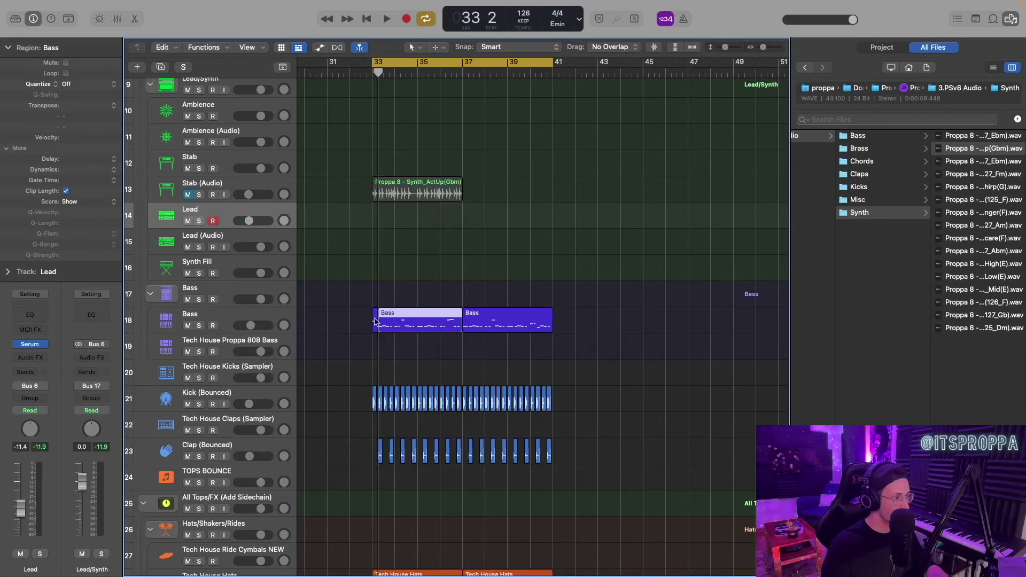
- Copy the first beat of the bass region onto the Lead track at bar 33 and set the track's volume to about -13.2 dB
drag(378, 83, 373, 83)
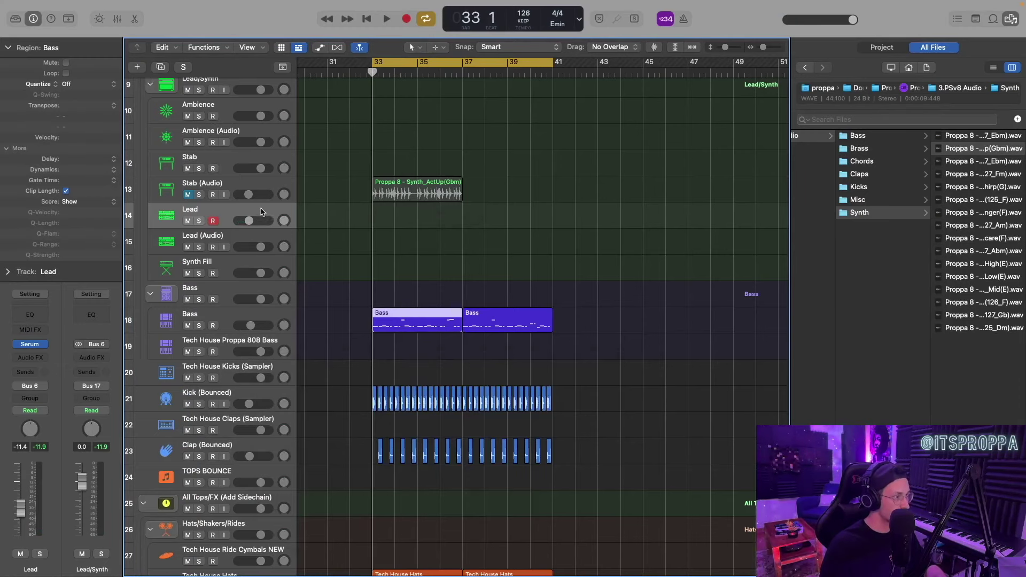
key(super+v)
key(space)
drag(249, 222, 248, 223)
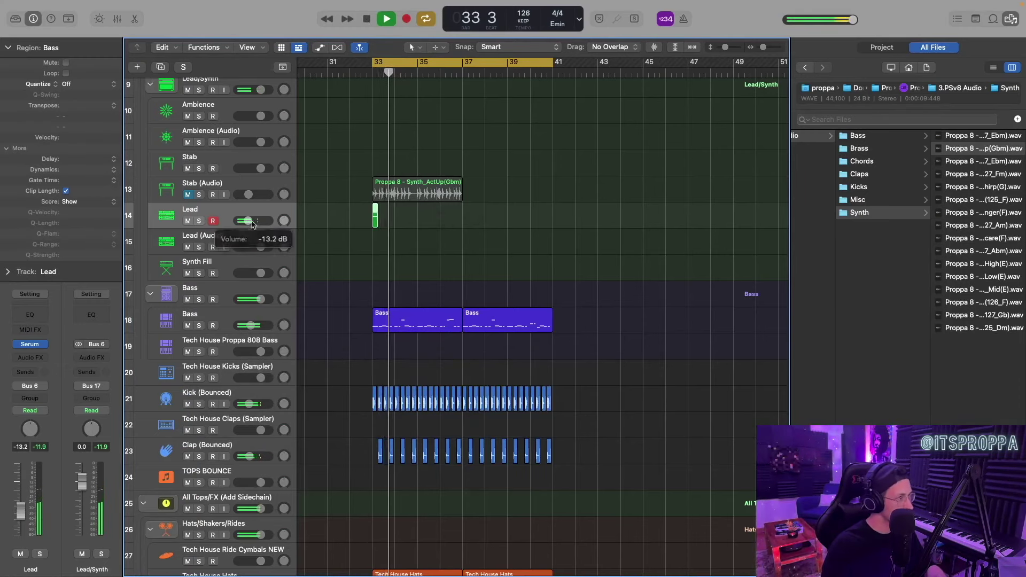
scroll(428, 261, down, 4)
scroll(420, 274, up, 2)
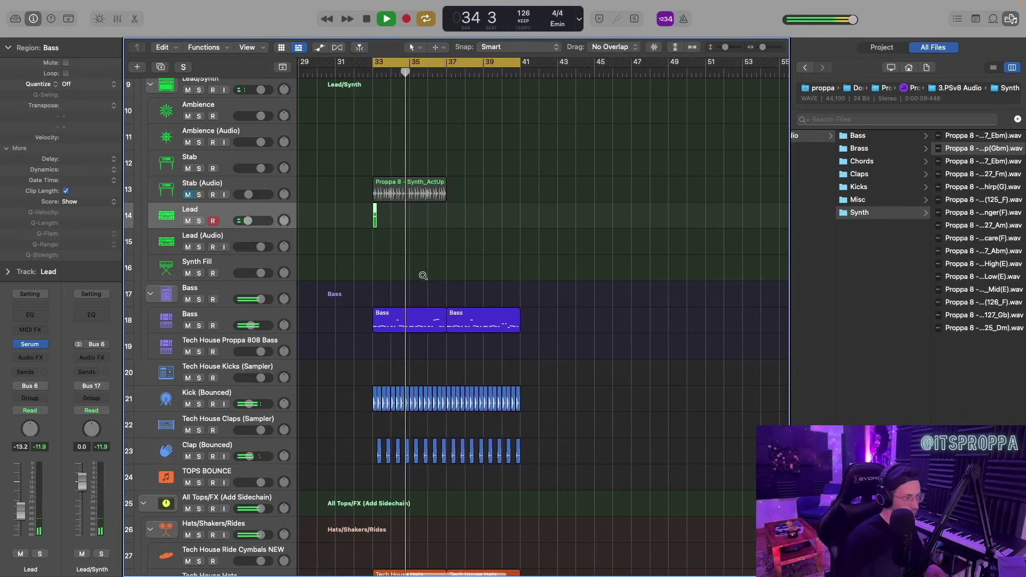
key(space)
scroll(459, 273, up, 2)
scroll(440, 299, up, 2)
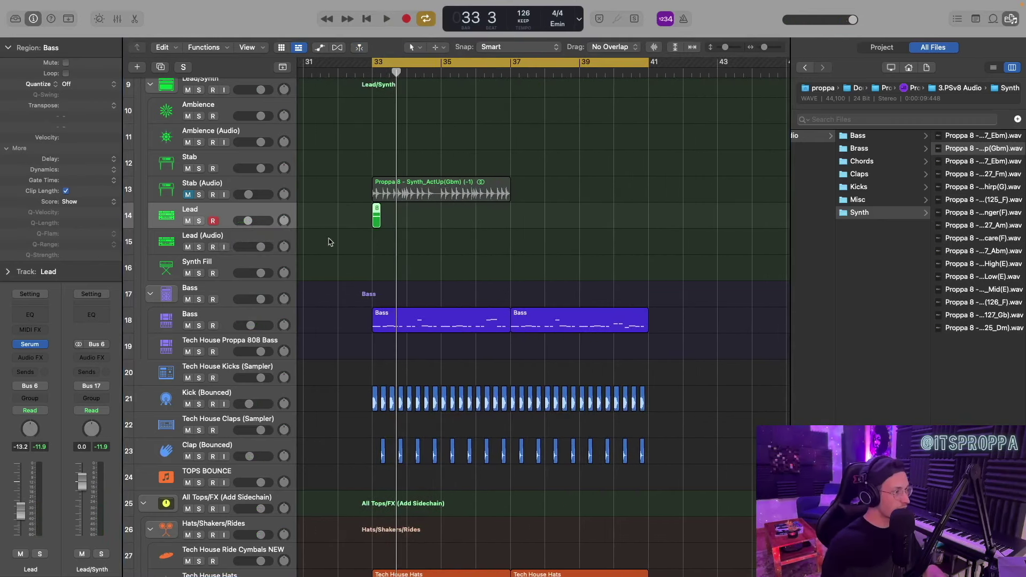
- Move the Synth Fill track directly below Lead and copy the first bar of the bass region onto it at bar 33
drag(244, 266, 245, 229)
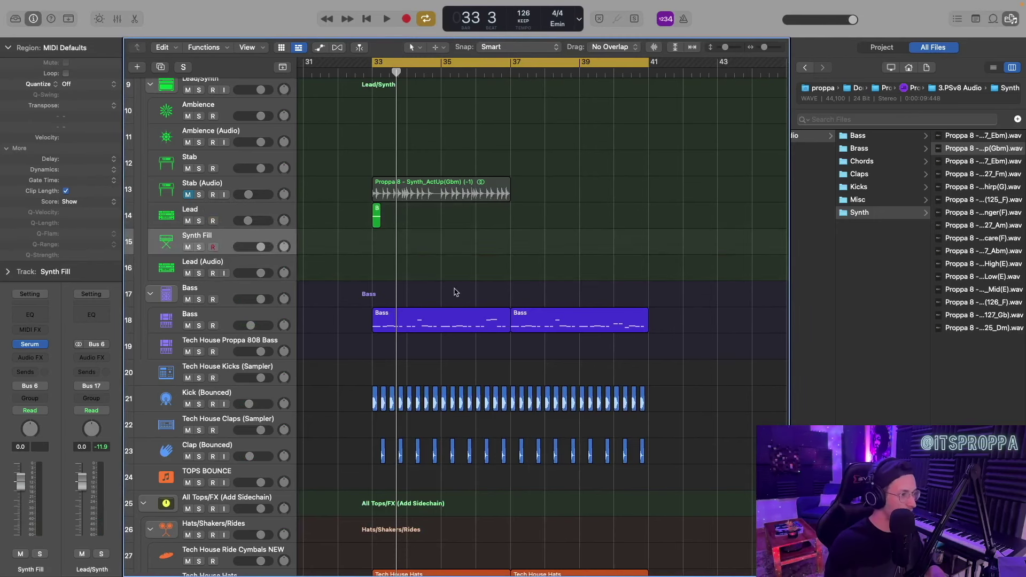
scroll(454, 291, up, 2)
drag(392, 73, 376, 74)
click(404, 326)
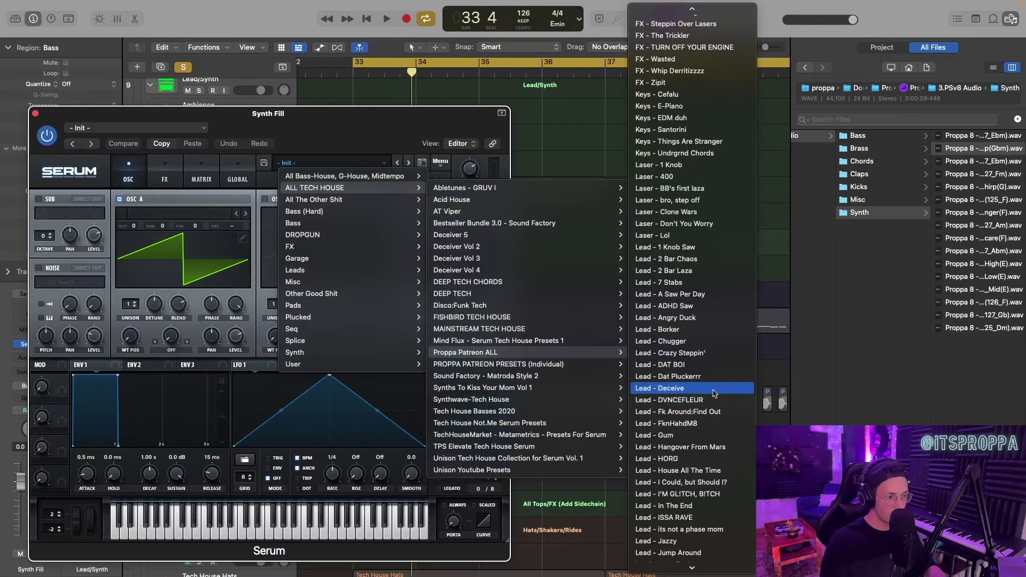
- Audition the Synth presets from Proppa Patreon ALL in Synth Fill's Serum during soloed playback and settle on Synth - Chihuahua
scroll(715, 392, down, 10)
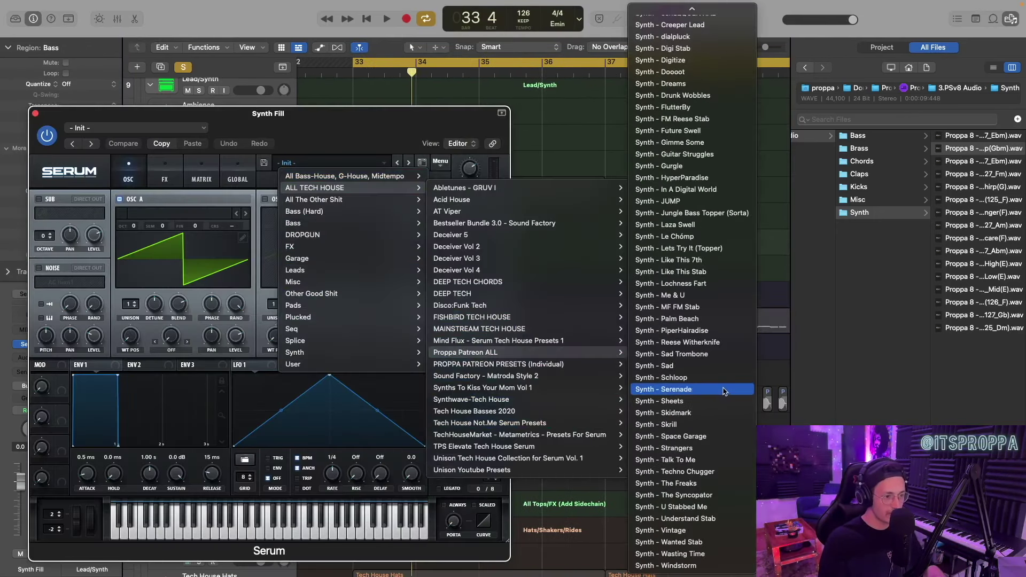
scroll(723, 392, up, 10)
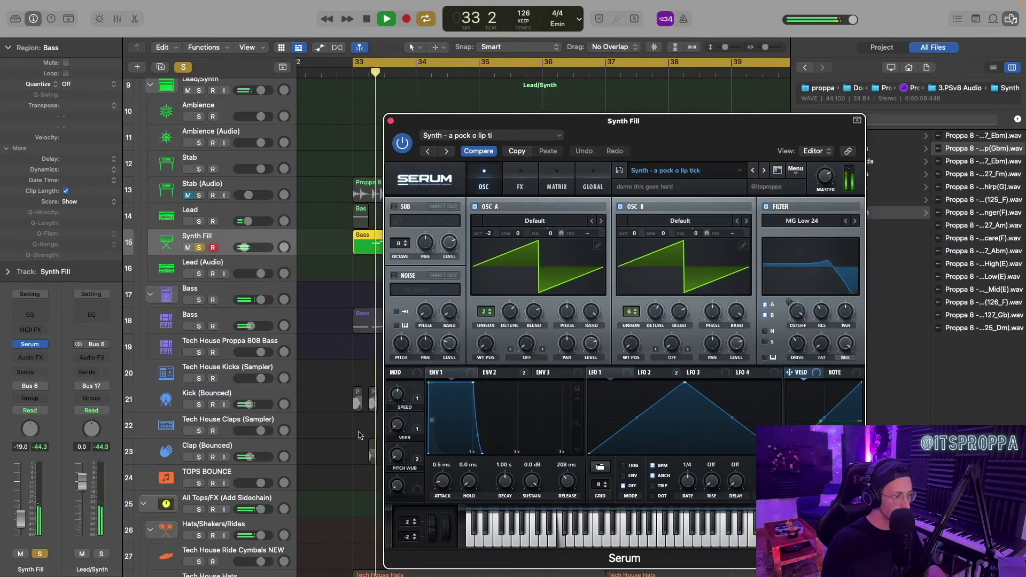
click(763, 171)
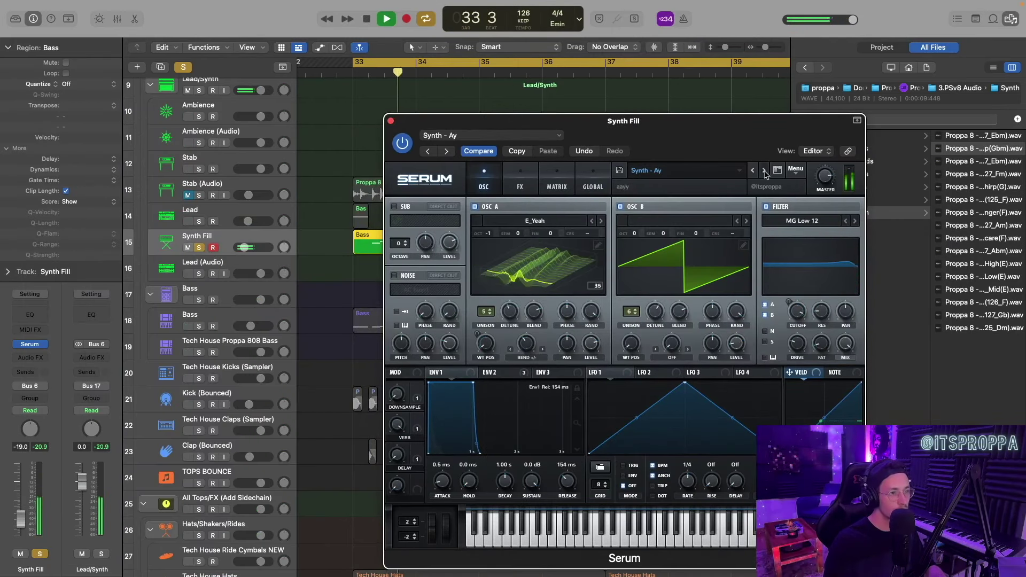
click(764, 170)
click(764, 170)
click(764, 171)
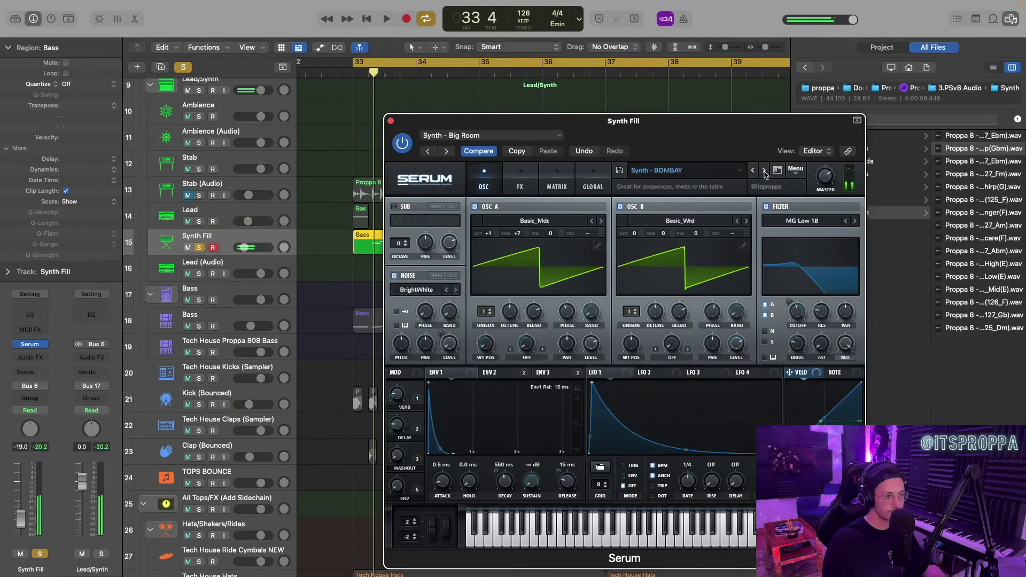
click(764, 171)
- Adjust the Chihuahua preset's macro controls and set the Synth Fill volume to about -14.8 dB during playback
drag(397, 395, 411, 346)
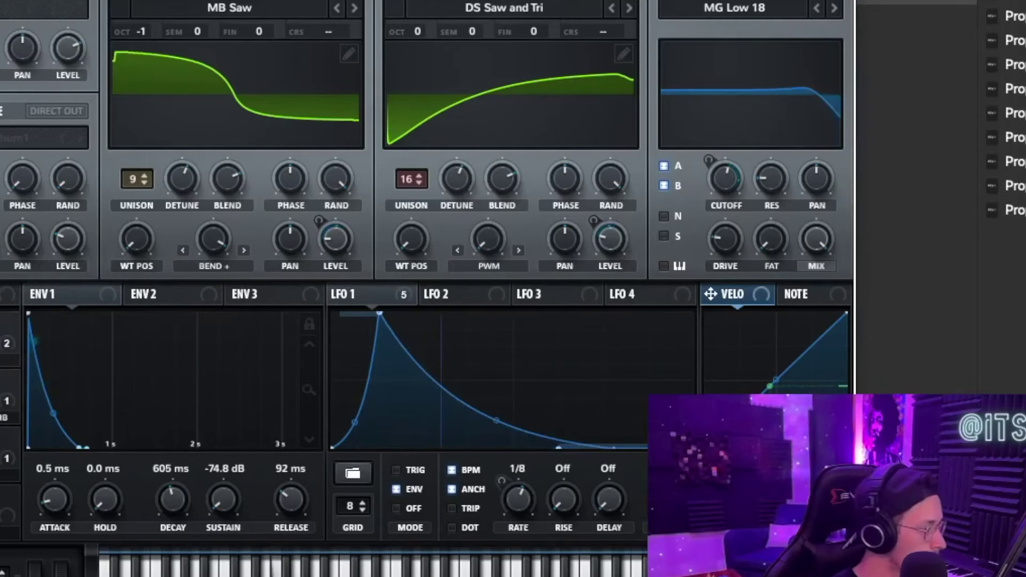
drag(464, 399, 475, 327)
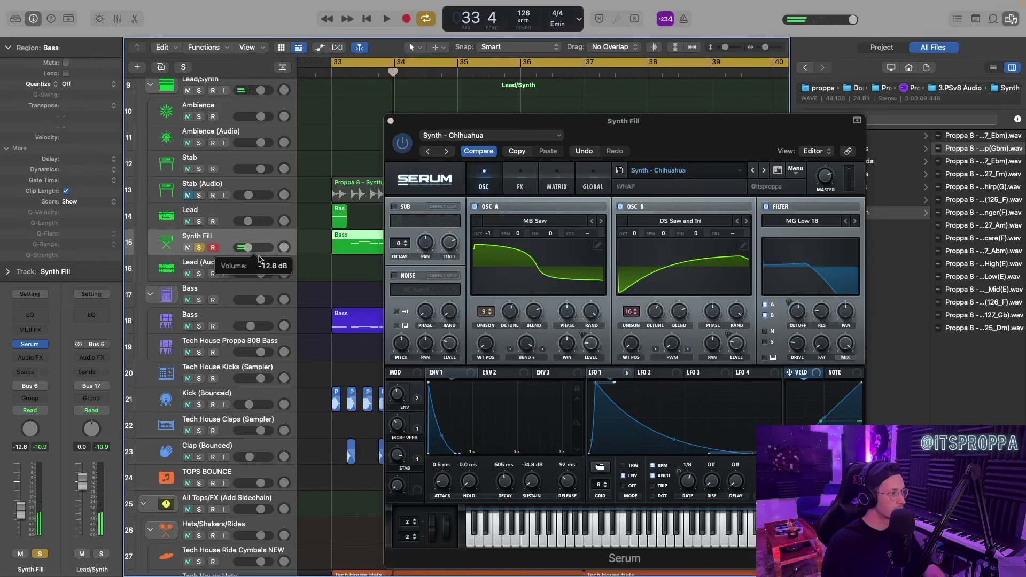
key(space)
drag(248, 248, 247, 247)
key(space)
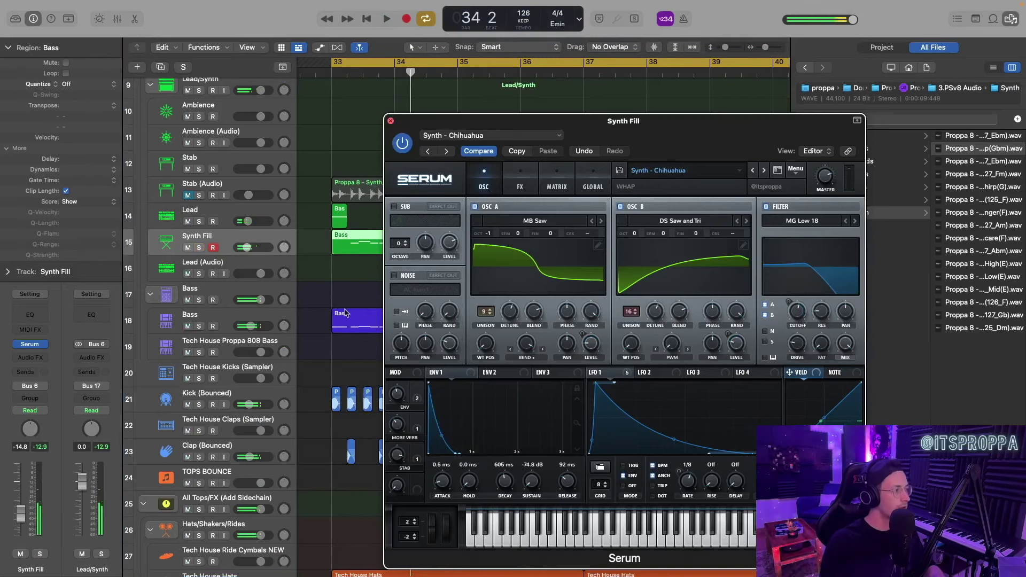
- Insert ChromaVerb on the Synth Fill track with 0.79 s decay and 28% wet, and check it soloed and in the full mix
key(v)
key(ctrl+s)
click(30, 357)
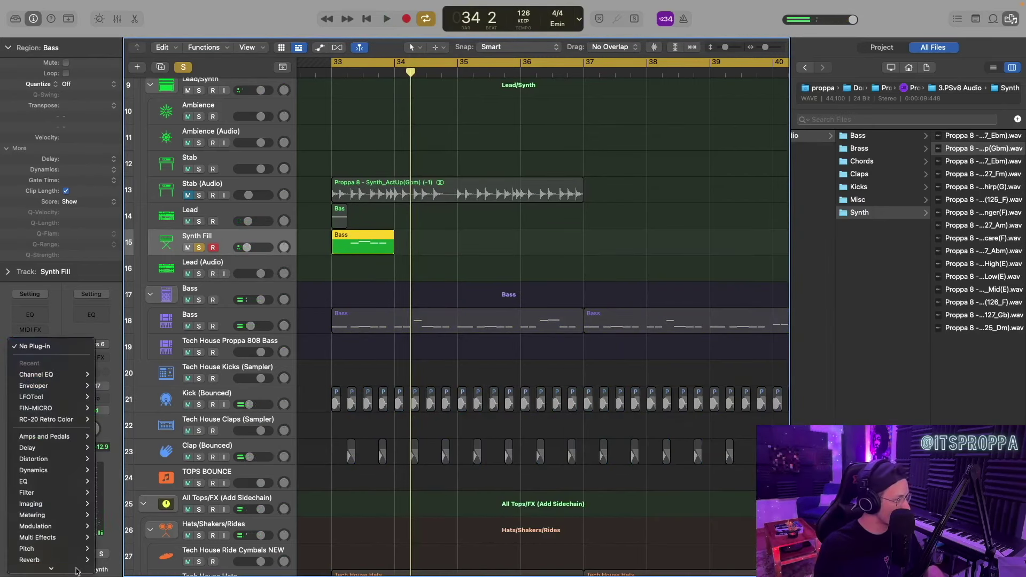
mouse_move(50, 548)
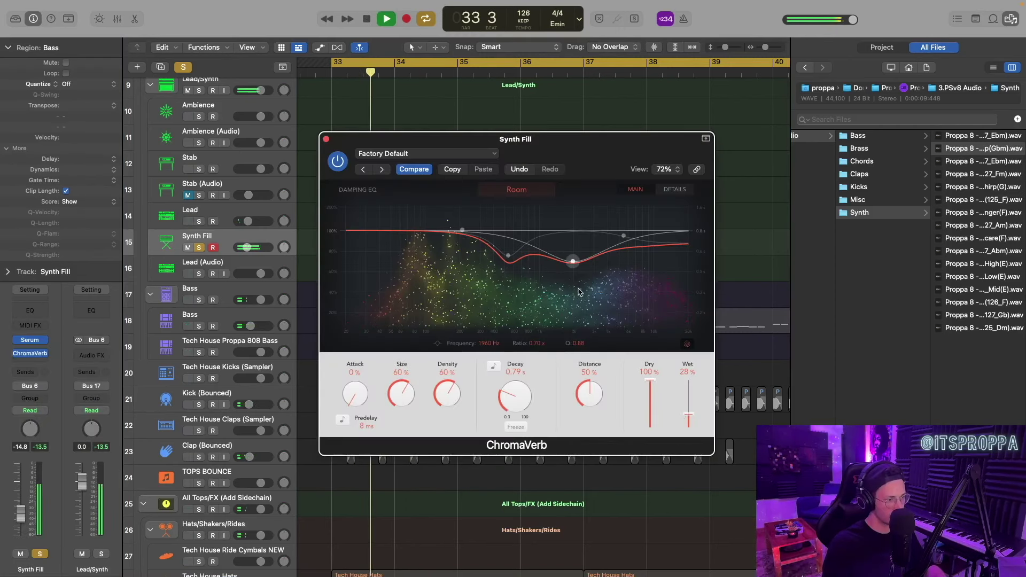
click(669, 190)
key(space)
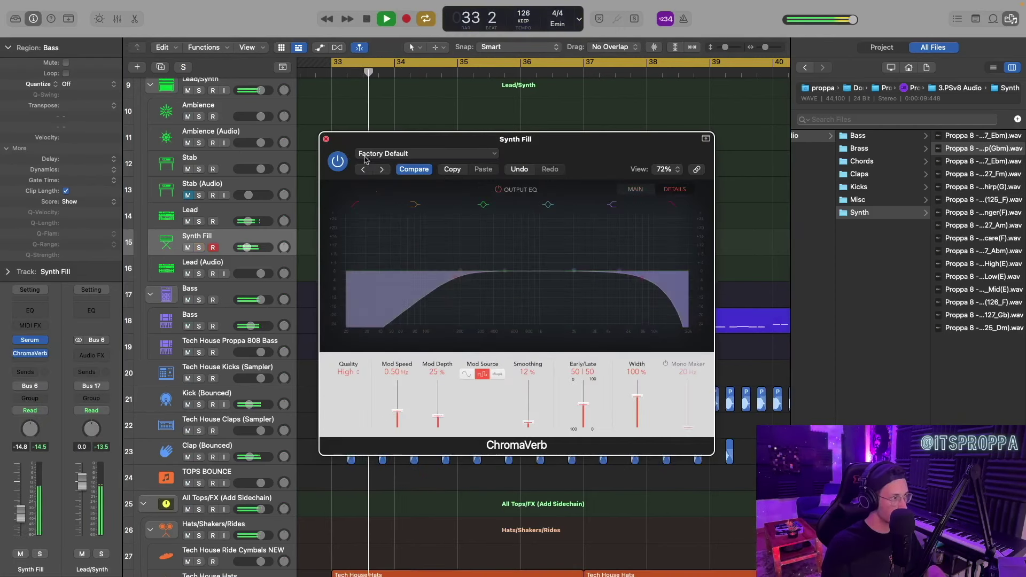
click(326, 139)
key(super+Left)
scroll(444, 282, left, 1)
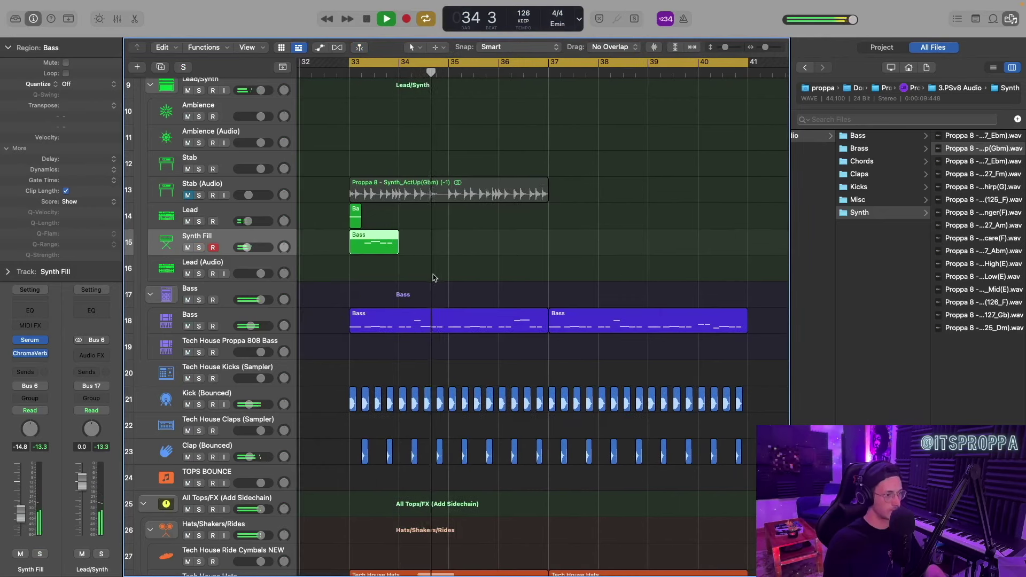
key(c)
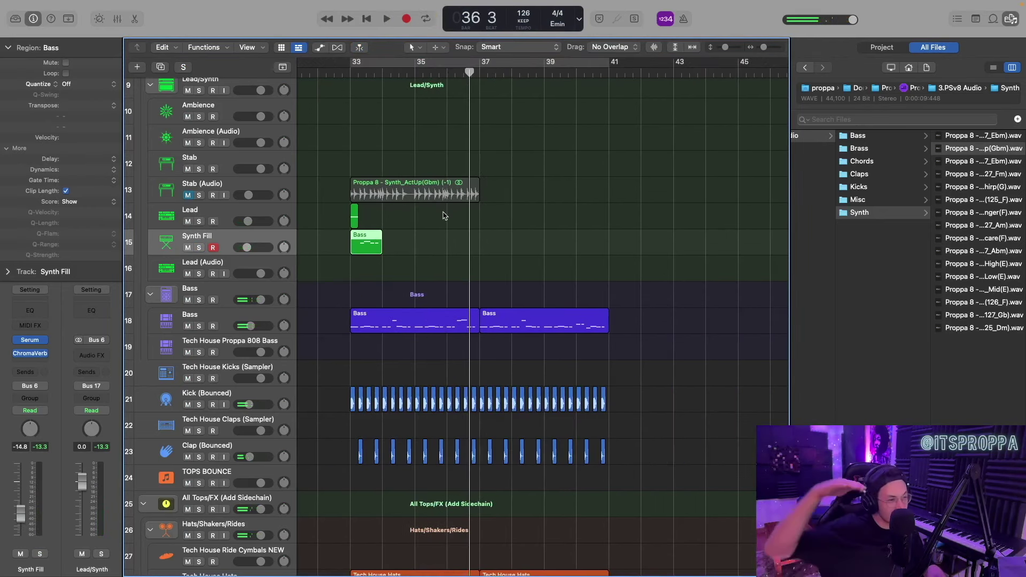
- Move the Stab track below Stab (Audio) and create an empty MIDI region on it from bar 33 to bar 37
click(267, 194)
drag(232, 161, 229, 202)
right_click(367, 188)
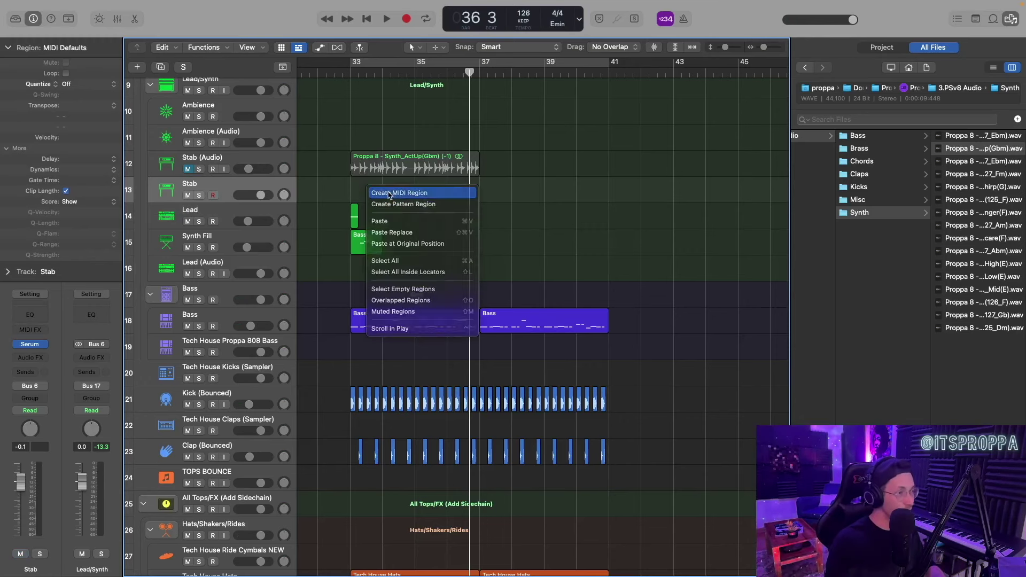
click(389, 194)
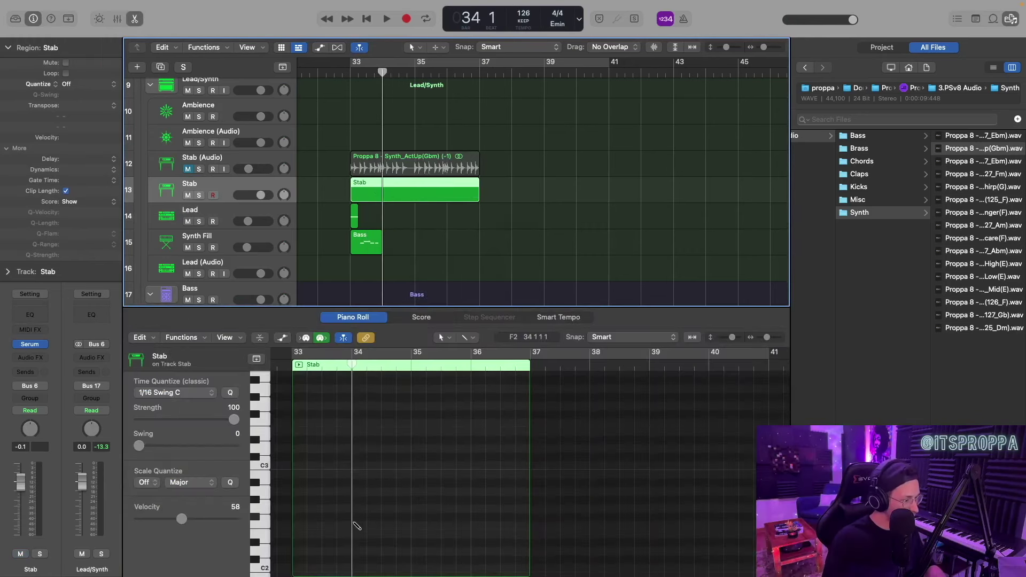
- Set the Stab track volume to about -11.8 dB and add a short F2 note at bar 34 in its region
scroll(357, 527, up, 1)
drag(261, 194, 248, 194)
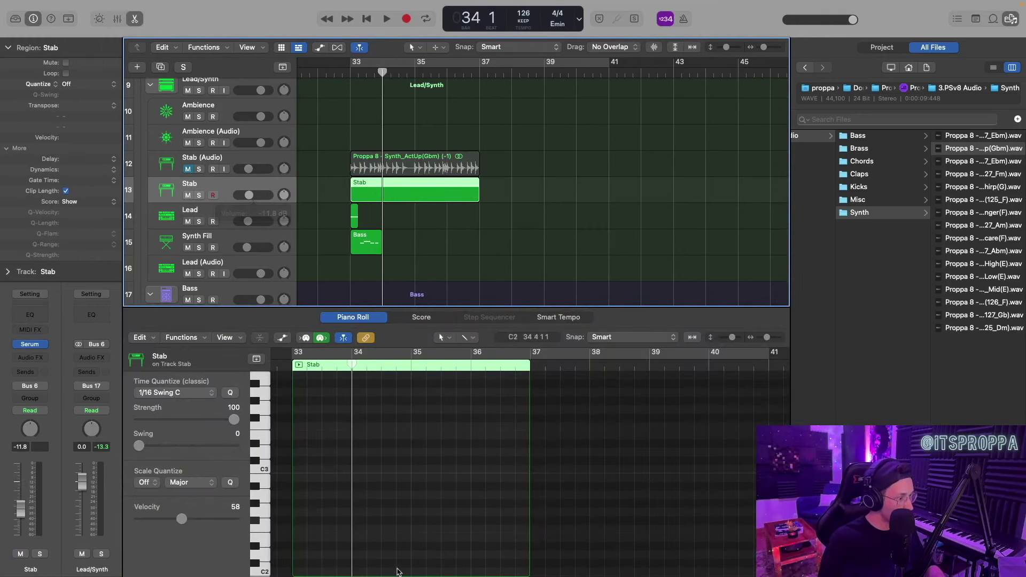
click(354, 528)
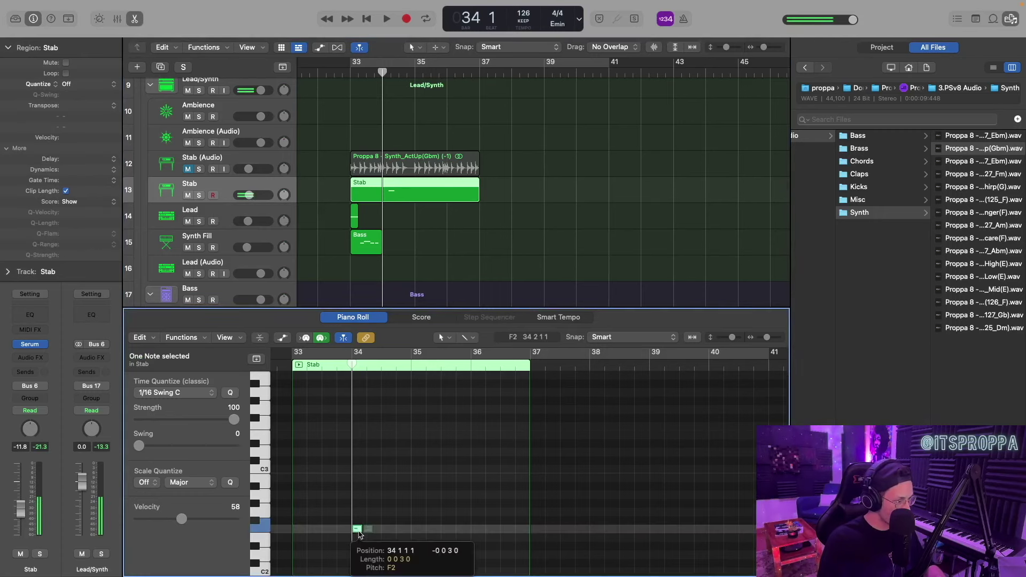
scroll(362, 529, up, 3)
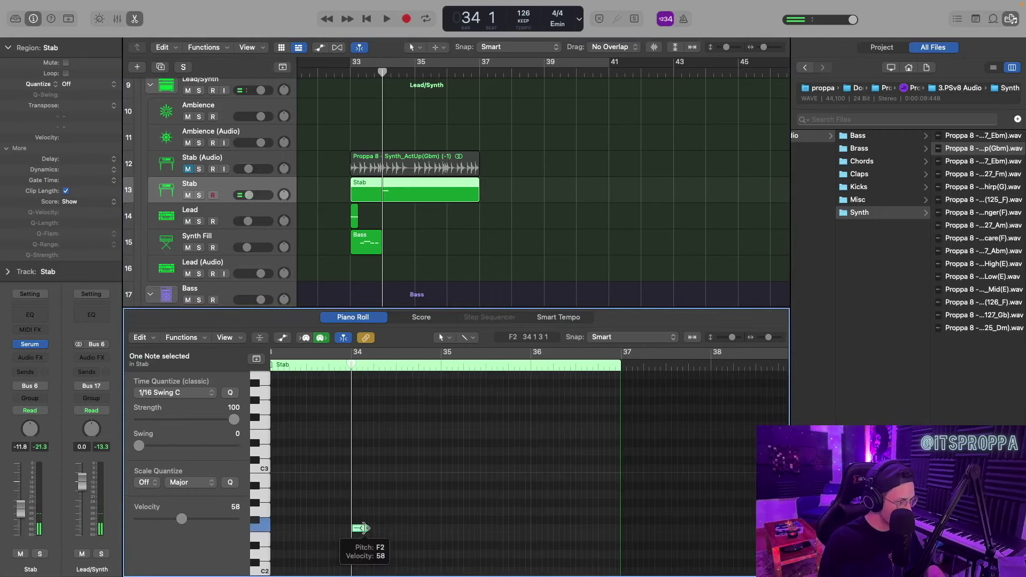
drag(361, 529, 355, 531)
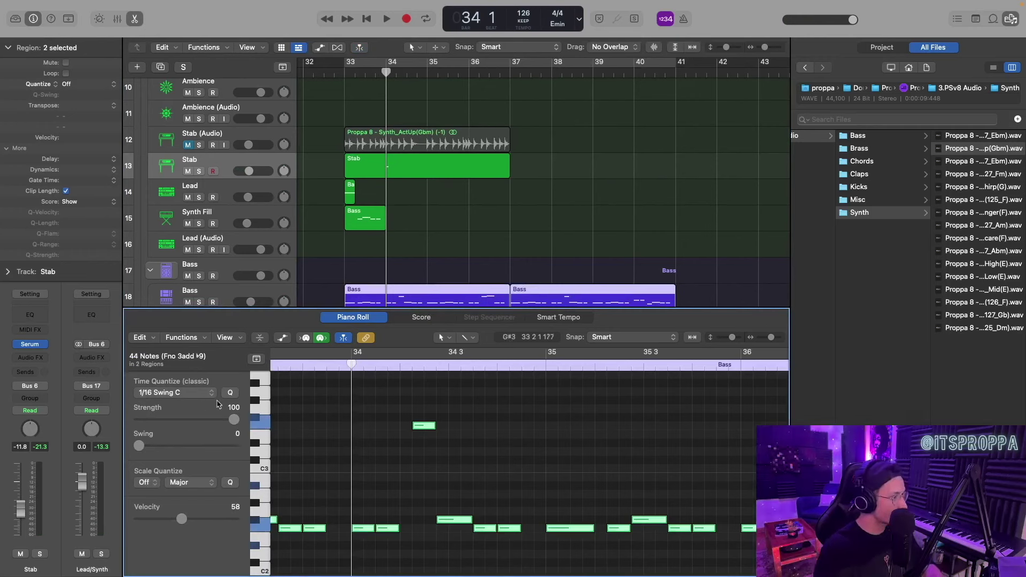
- Listen to the cycled loop with the Stab track muted, and return the playhead to bar 34 with it unmuted
click(167, 172)
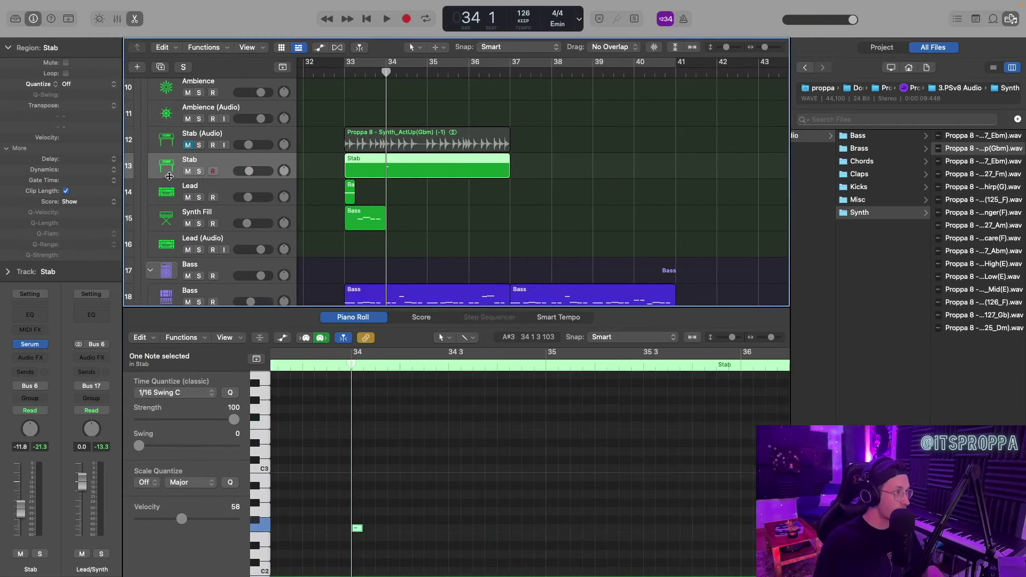
click(188, 172)
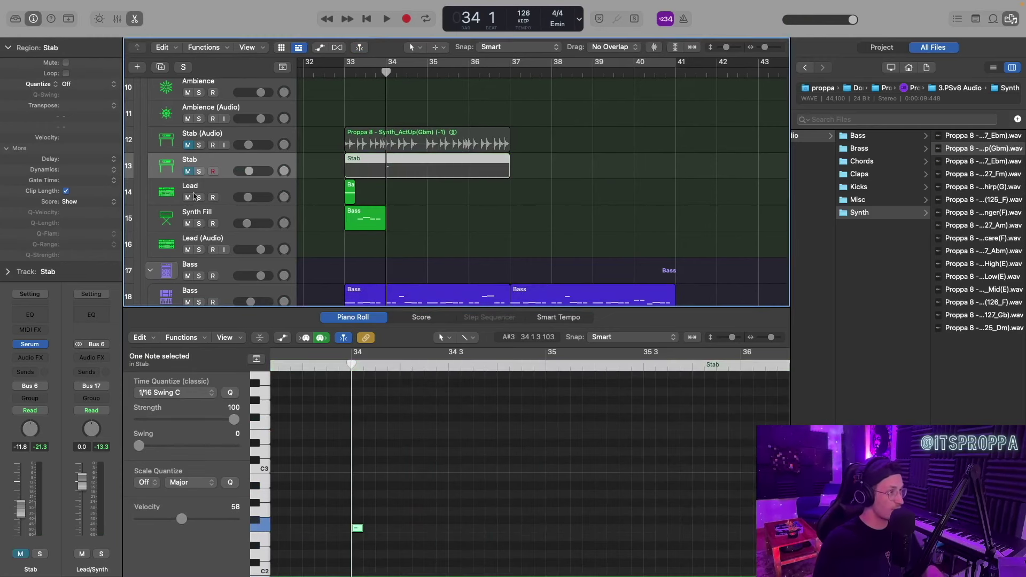
key(c)
key(space)
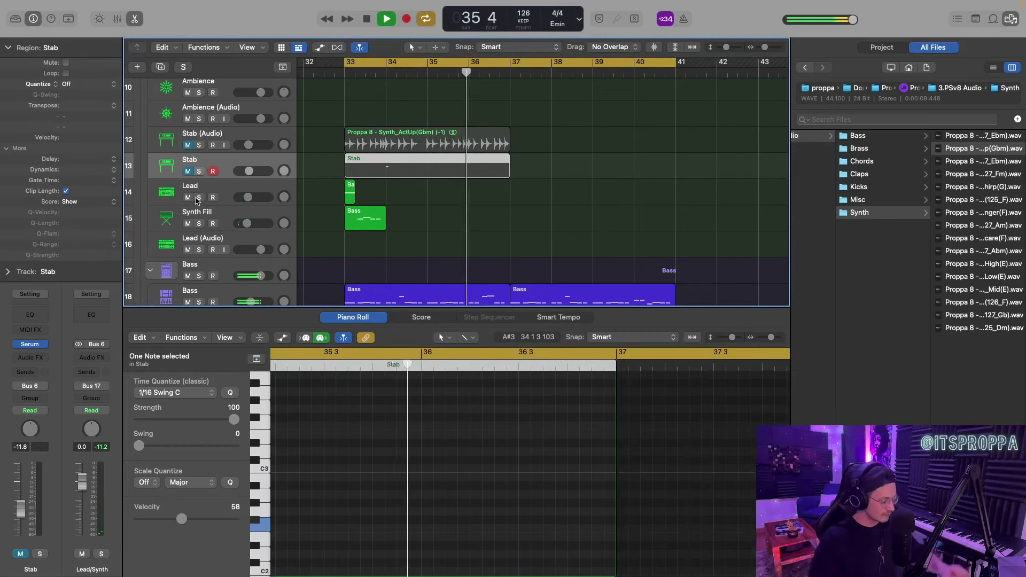
key(space)
key(m)
click(386, 72)
- Repeat the F2 note as a continuous run of 1/16 notes filling the Stab region from bar 34 to bar 37
click(388, 535)
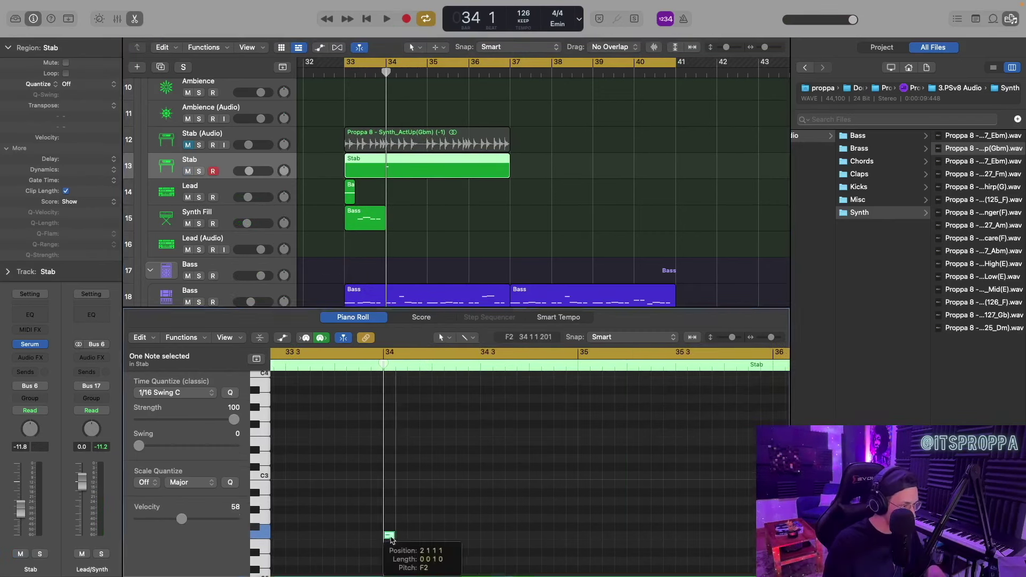
drag(388, 536, 423, 537)
key(super+a)
key(super+r)
key(super+r)
key(super+r)
drag(607, 504, 346, 561)
key(super+r)
scroll(388, 546, down, 3)
scroll(386, 543, right, 2)
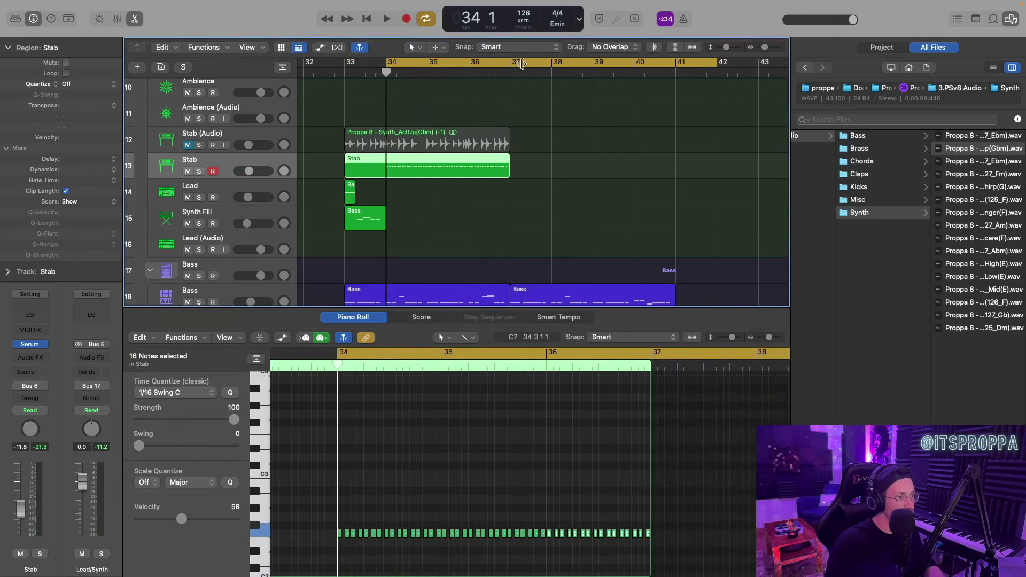
- Set the cycle range to bars 34 to 37, solo the Stab track and lower its volume to about -15.2 dB during playback
drag(715, 63, 510, 63)
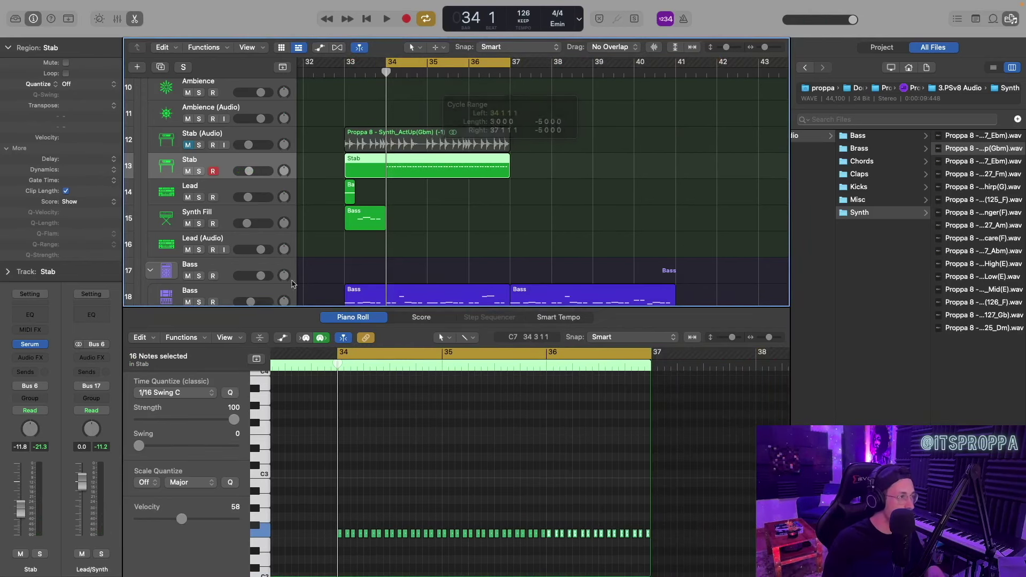
key(s)
key(space)
drag(249, 171, 247, 171)
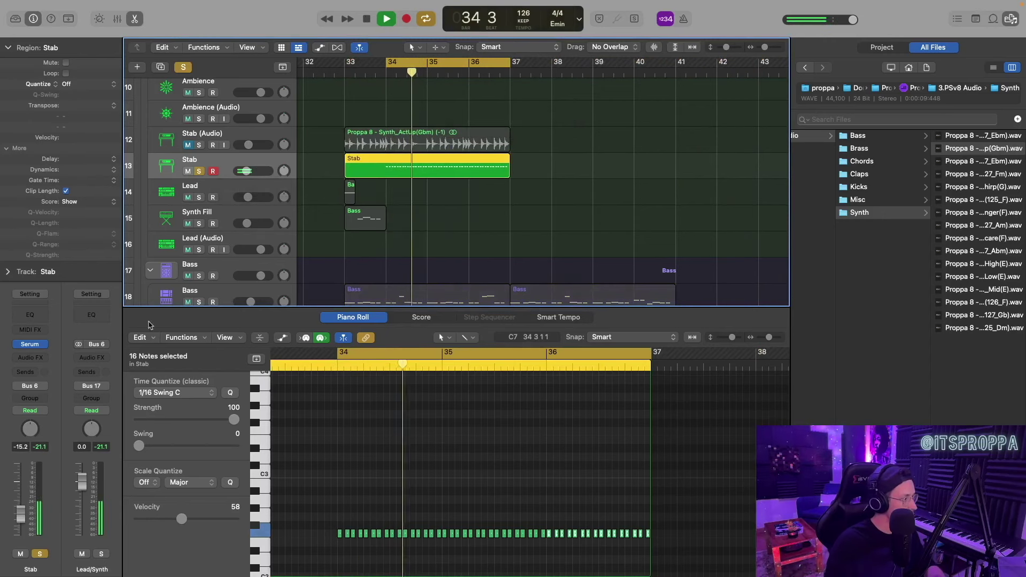
key(space)
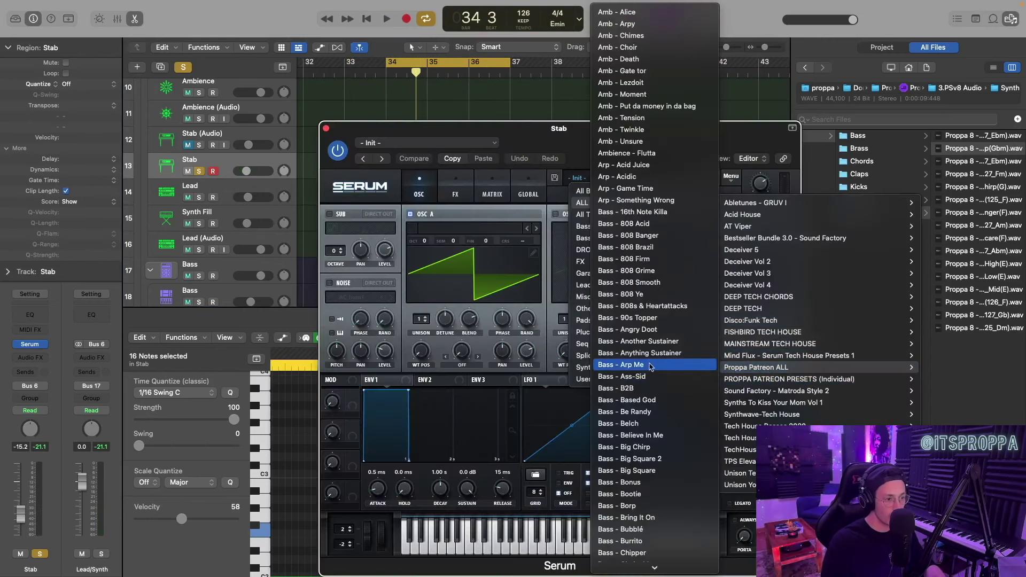
- Load the Pluck - ACTUP preset from Proppa Patreon ALL in the Stab's Serum and audition it with the volume at about -12.8 dB
scroll(650, 366, down, 20)
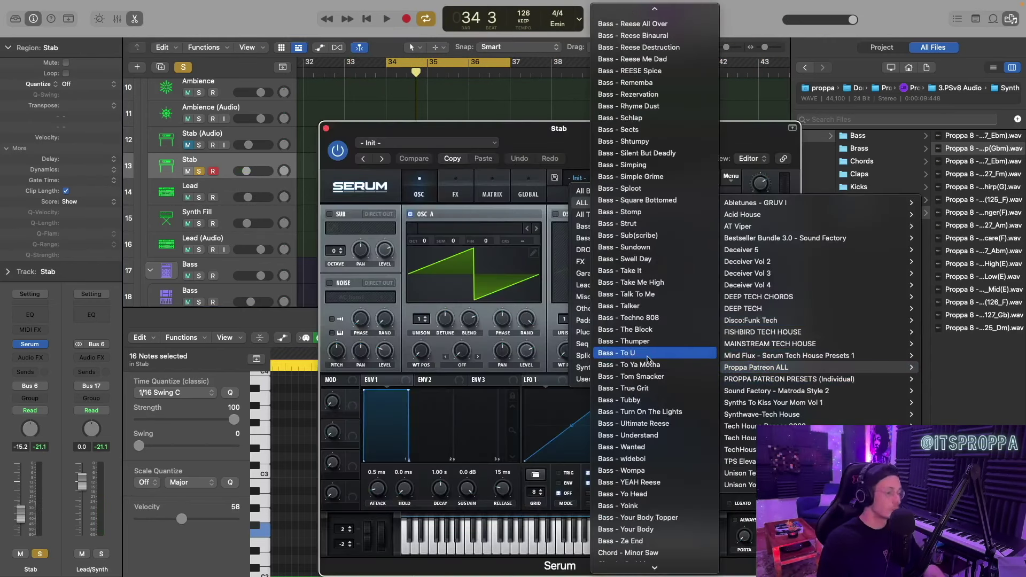
scroll(648, 357, up, 5)
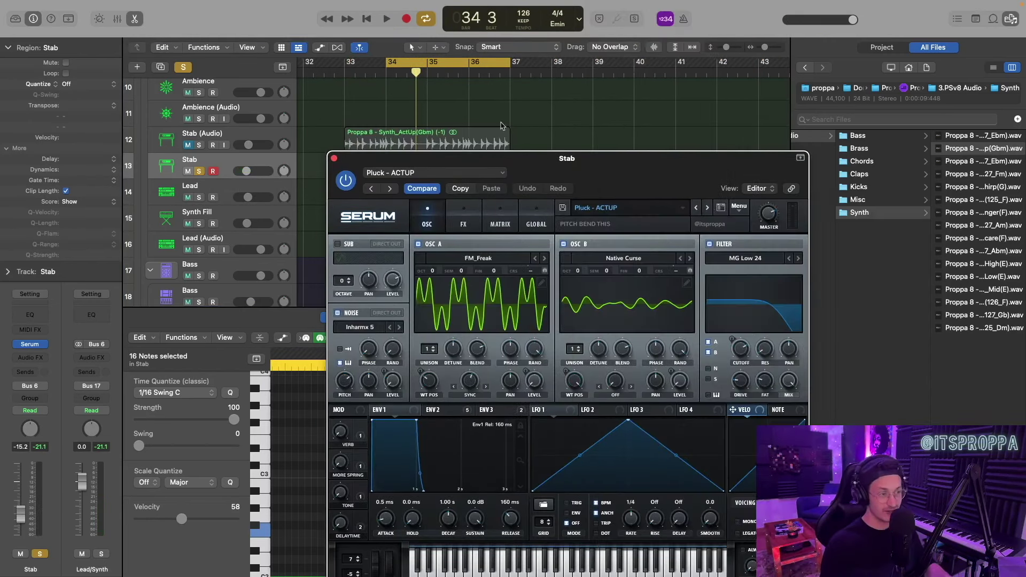
drag(551, 163, 627, 192)
key(space)
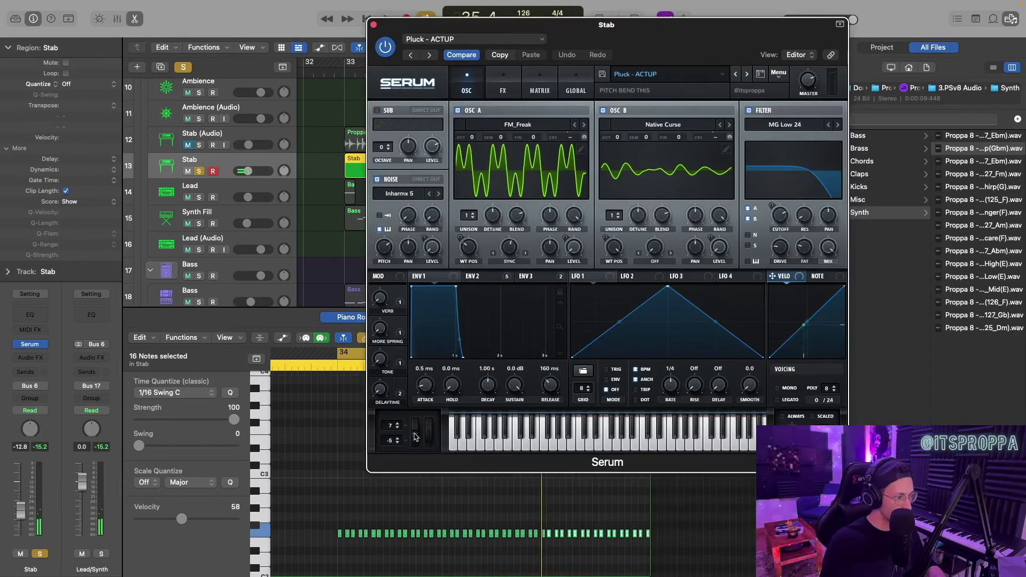
key(space)
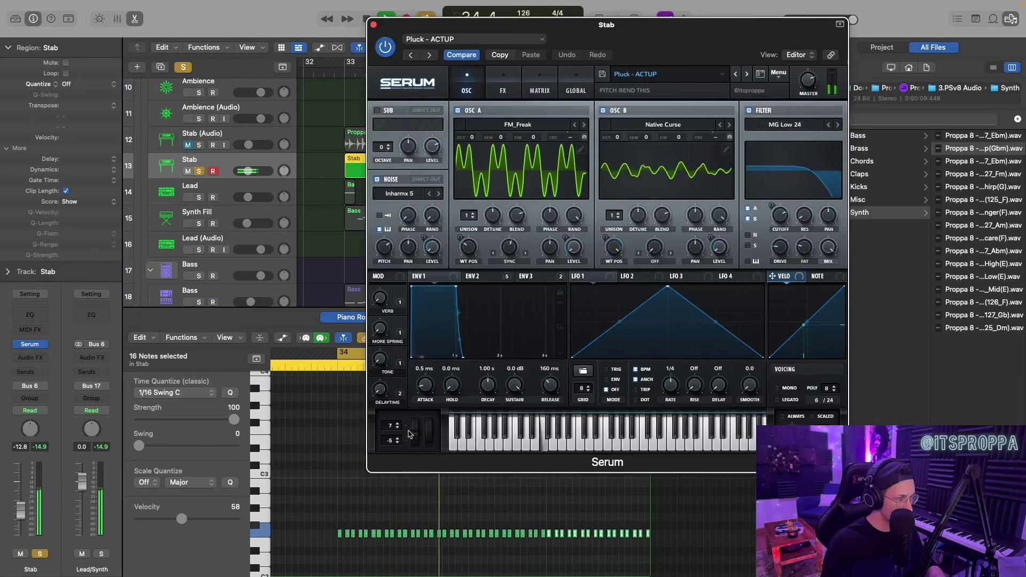
- Raise both ACTUP oscillators by one octave and try bending the pitch down during playback
drag(473, 137, 475, 129)
drag(618, 137, 618, 129)
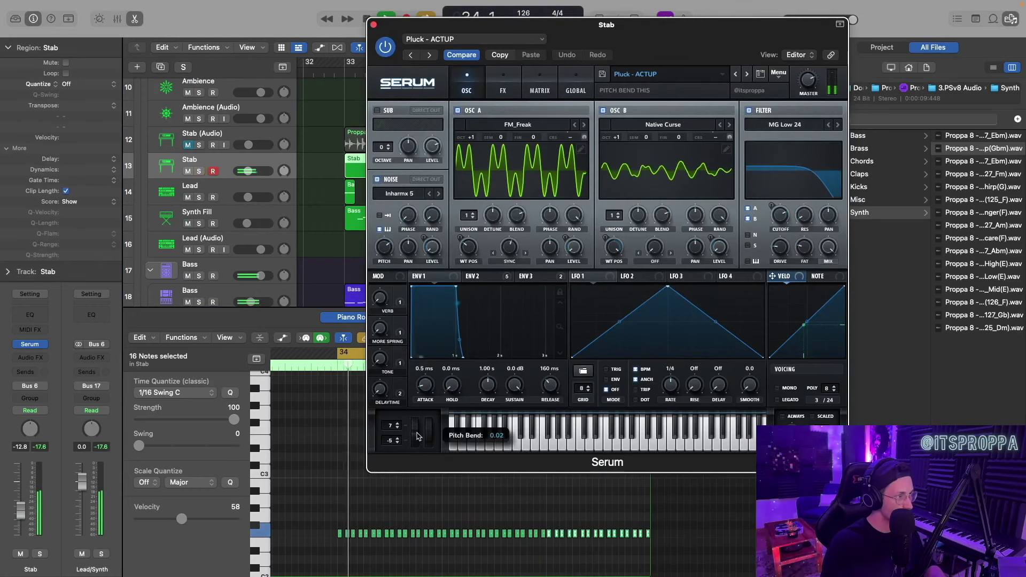
drag(416, 430, 416, 462)
key(s)
- Step through the following Pluck presets to Pluck - Bright and set its bend-down range to -5 semitones
click(746, 74)
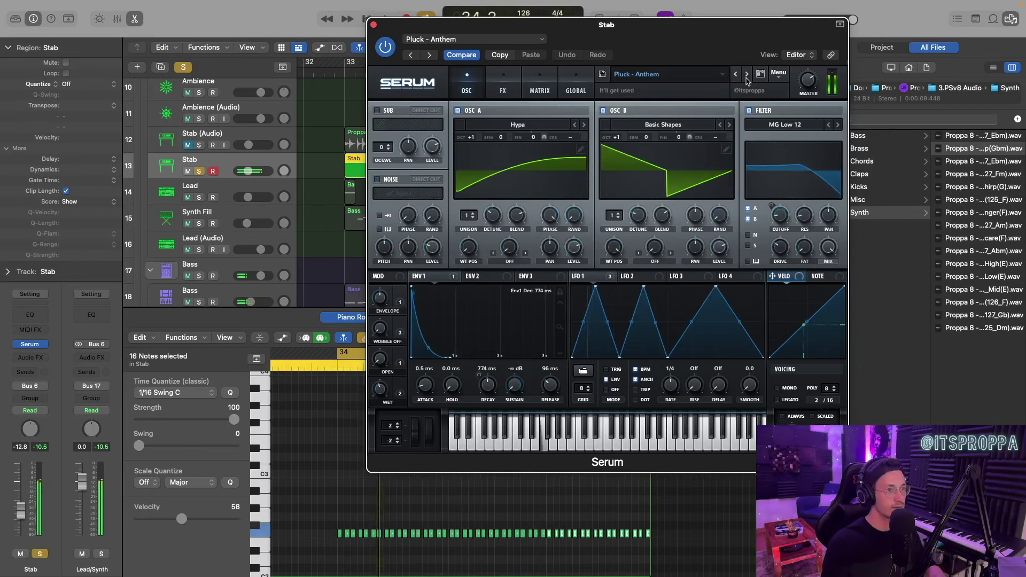
click(746, 74)
click(746, 74)
drag(390, 442, 392, 450)
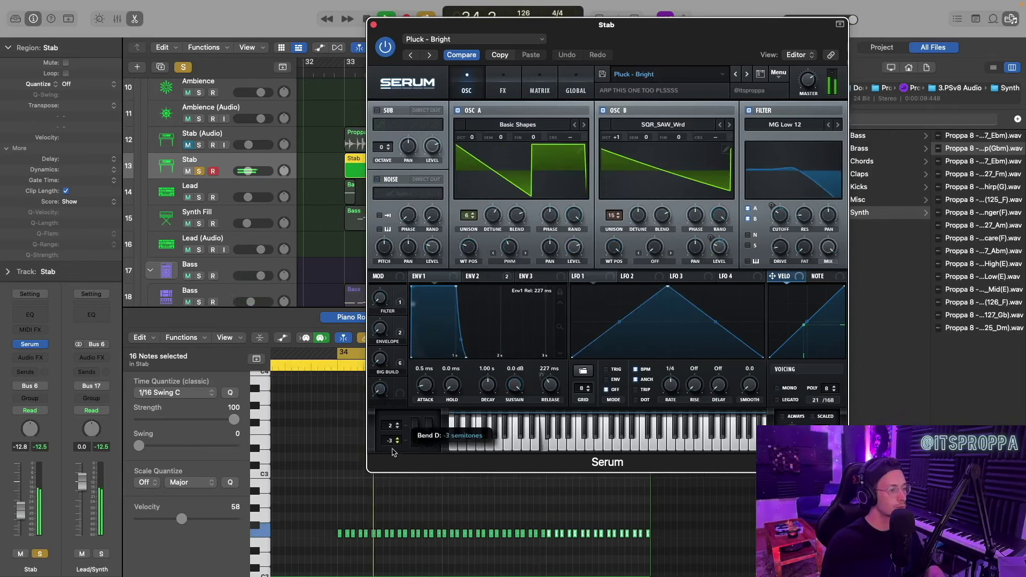
- Automate Serum's Pitch Bend on the Stab track, falling from 0.00 near bar 34 to its lowest value at bar 37, and play it
click(416, 435)
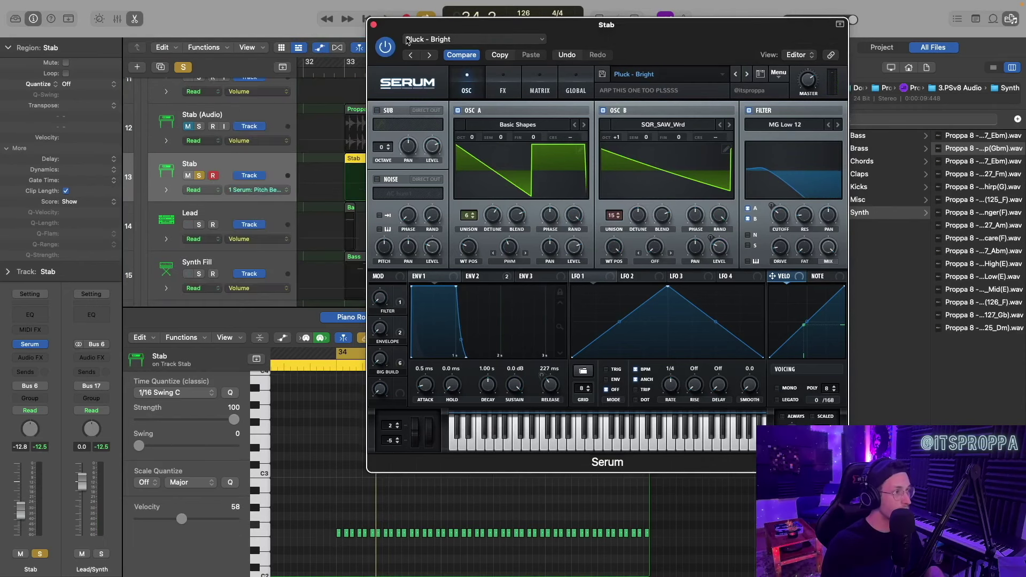
drag(412, 30, 735, 115)
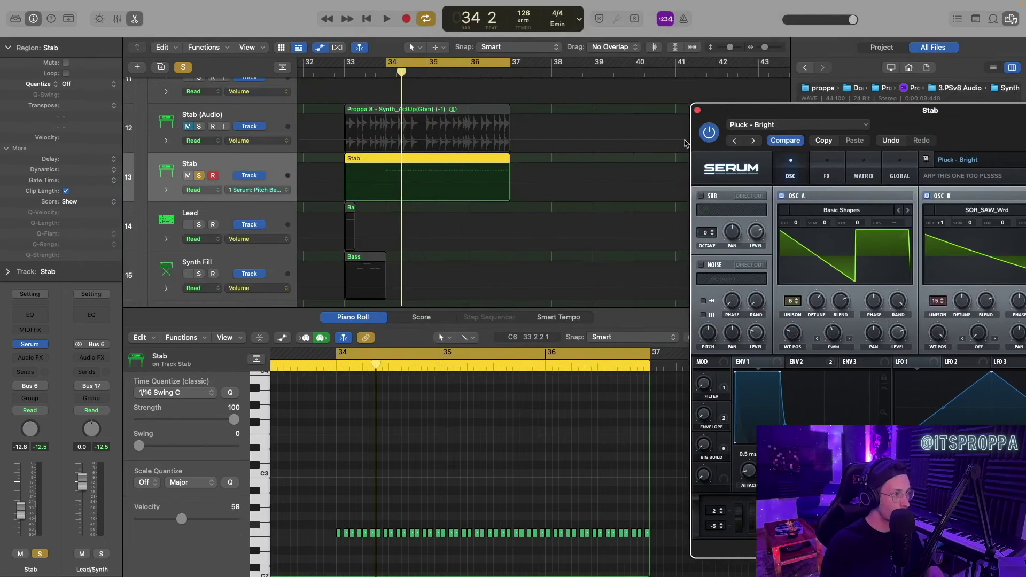
click(502, 188)
drag(503, 189, 510, 201)
key(space)
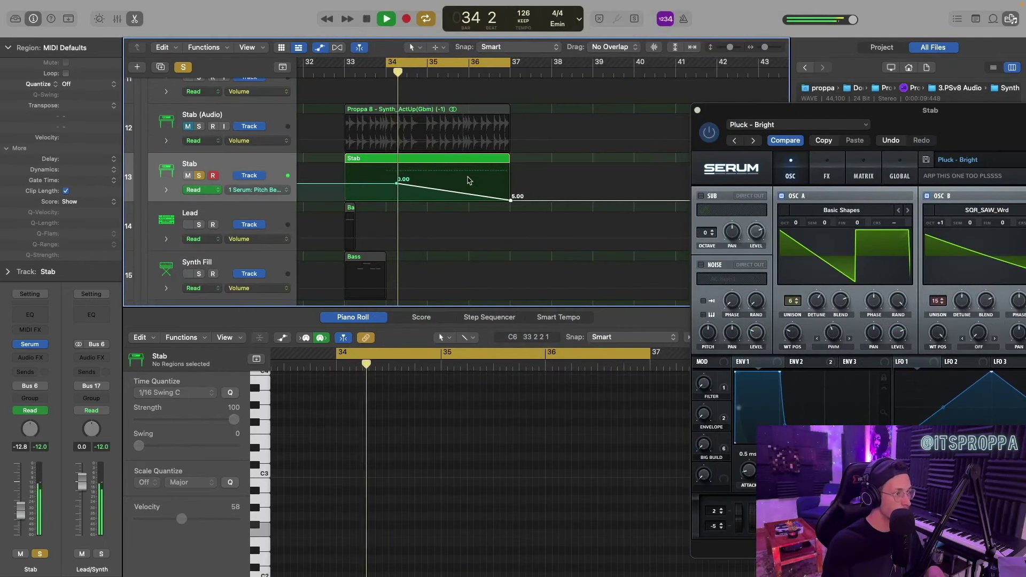
key(space)
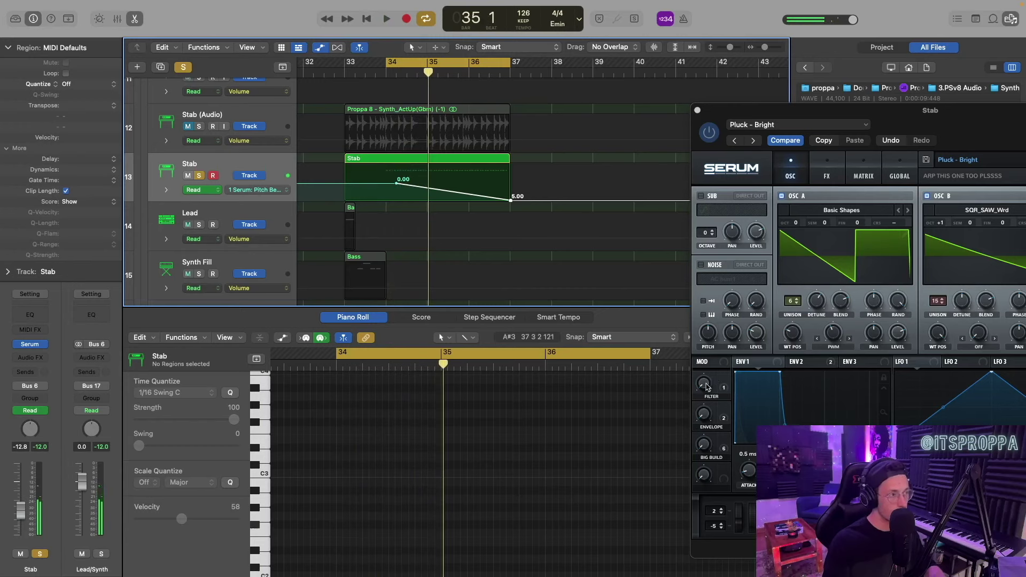
- Automate Serum's Filter macro from 0% near bar 34 to about 53% at bar 37, and add a rise on the Big Build macro
click(705, 386)
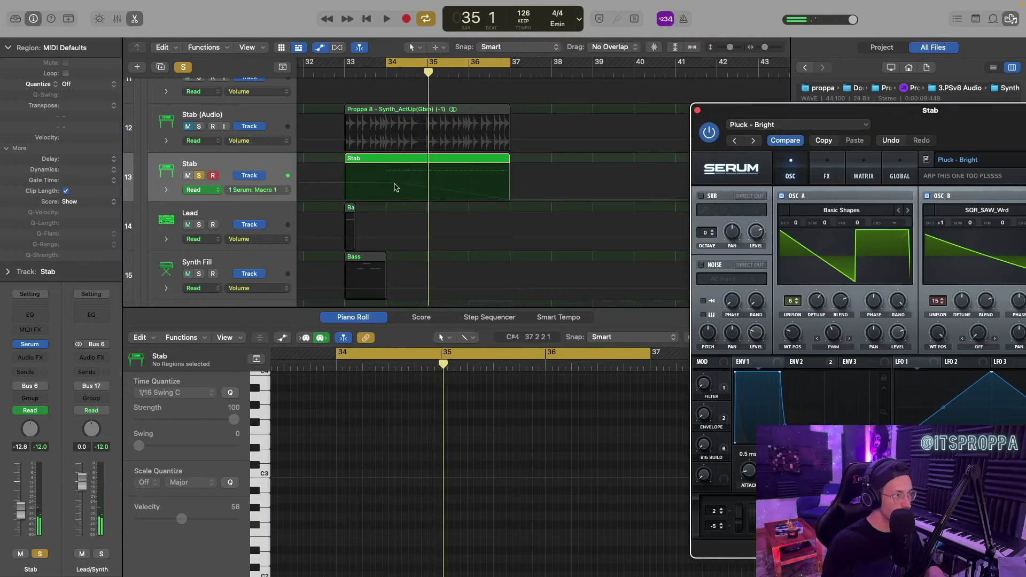
click(394, 200)
click(509, 183)
key(space)
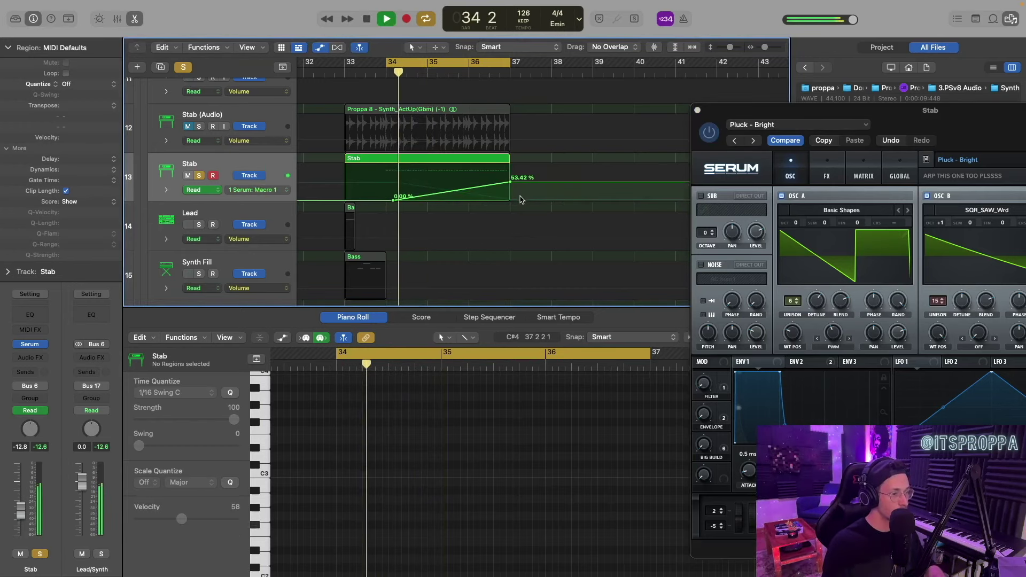
drag(522, 199, 533, 178)
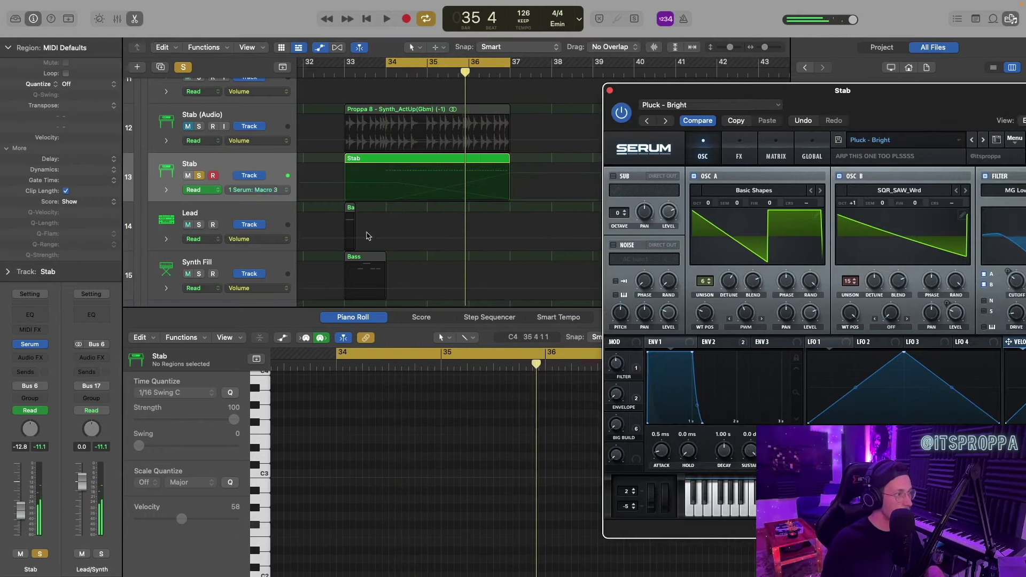
click(432, 203)
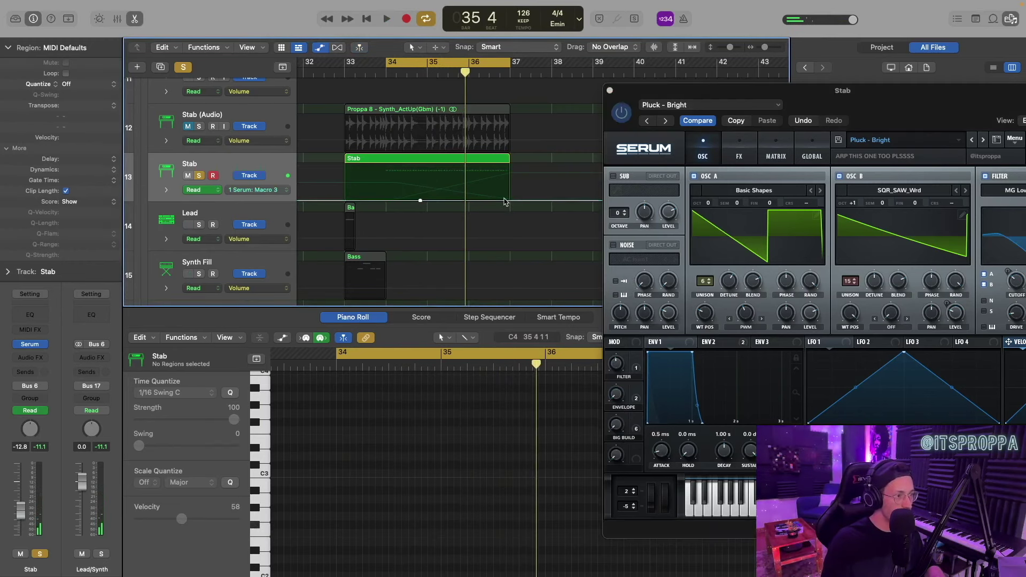
drag(516, 203, 521, 172)
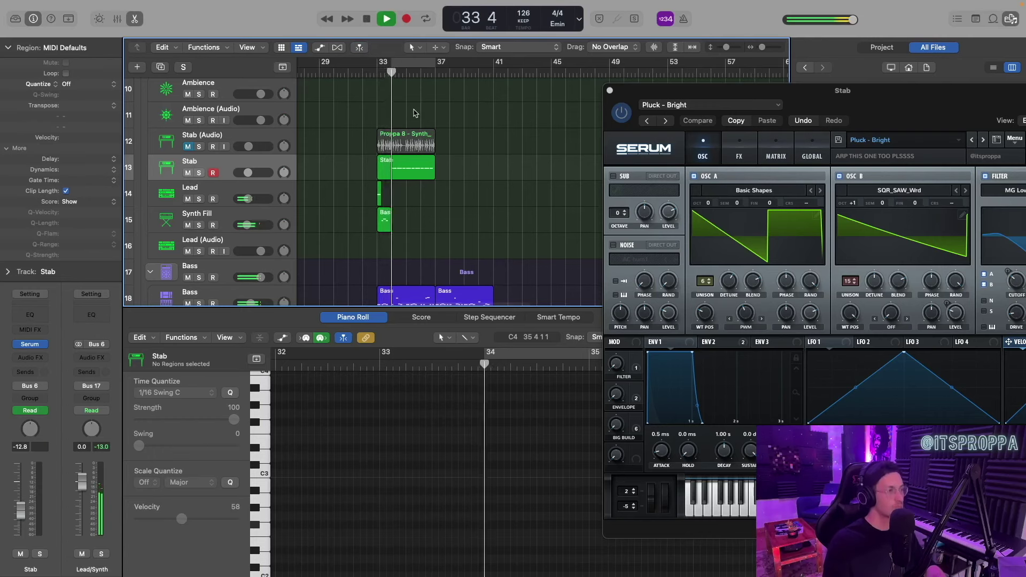
- Lower the Stab track volume to about -17.6 dB while playing the full mix
drag(276, 173, 271, 174)
scroll(442, 210, down, 5)
scroll(447, 213, up, 5)
key(space)
- Duplicate the Lead track, copy its region onto the new track at bar 37, solo it and cycle bars 37 to 41
click(371, 197)
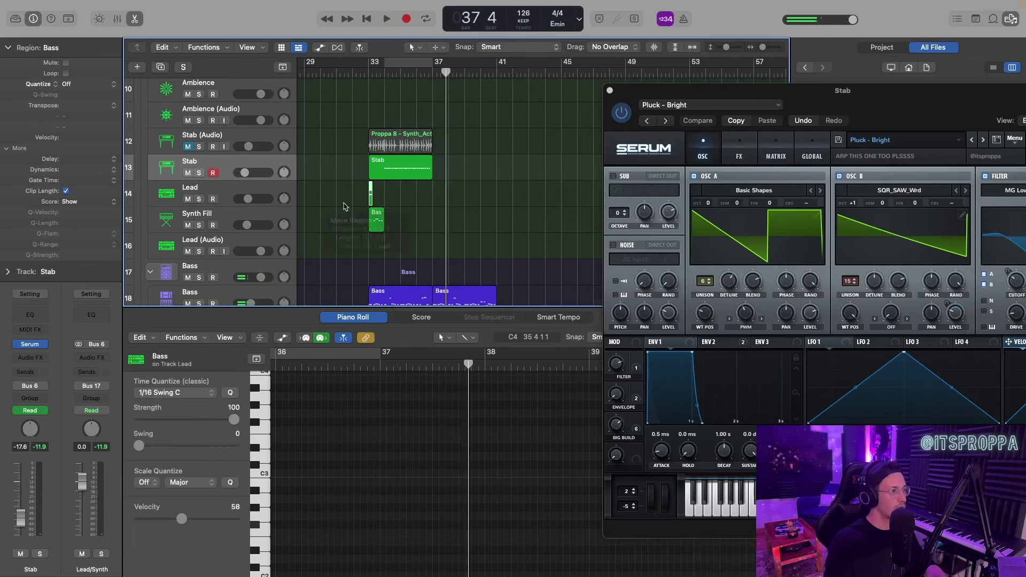
click(225, 195)
key(super+d)
drag(371, 199, 435, 218)
key(s)
drag(433, 62, 496, 61)
- Load the Synth - Space Garage preset in the Stab's Serum and open the duplicated Lead track's Serum beside it
drag(954, 104, 735, 110)
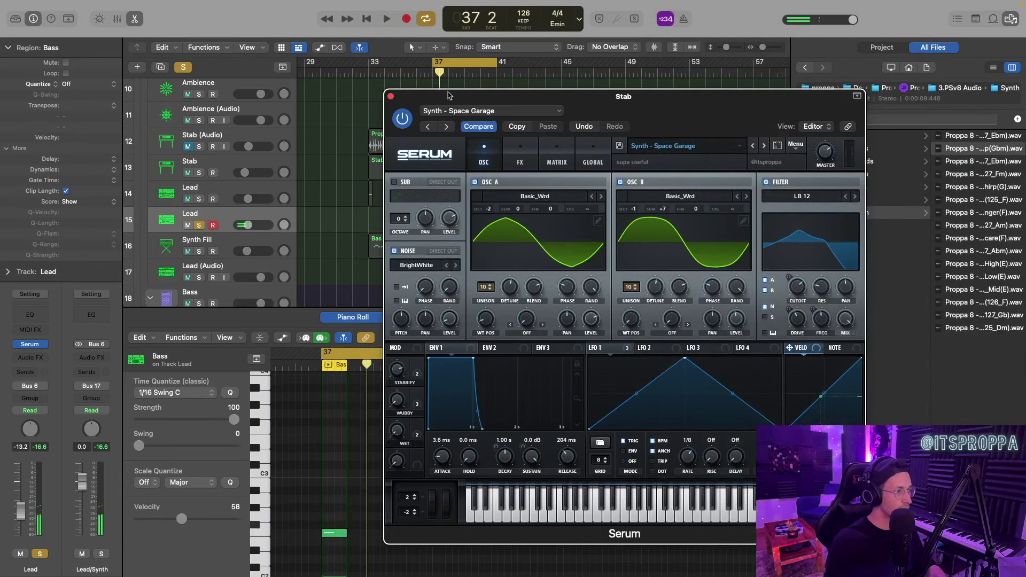
drag(448, 96, 658, 108)
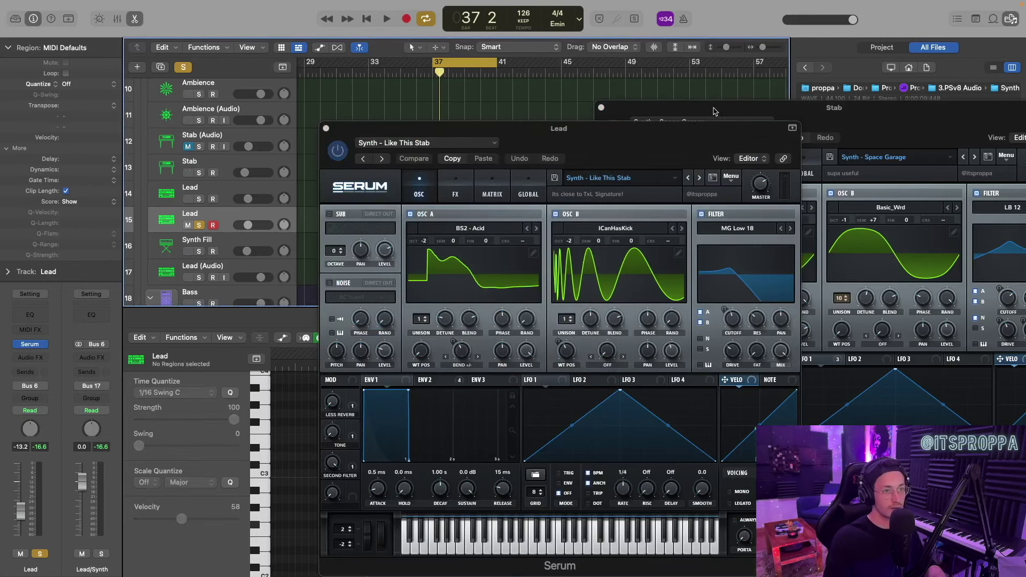
click(710, 107)
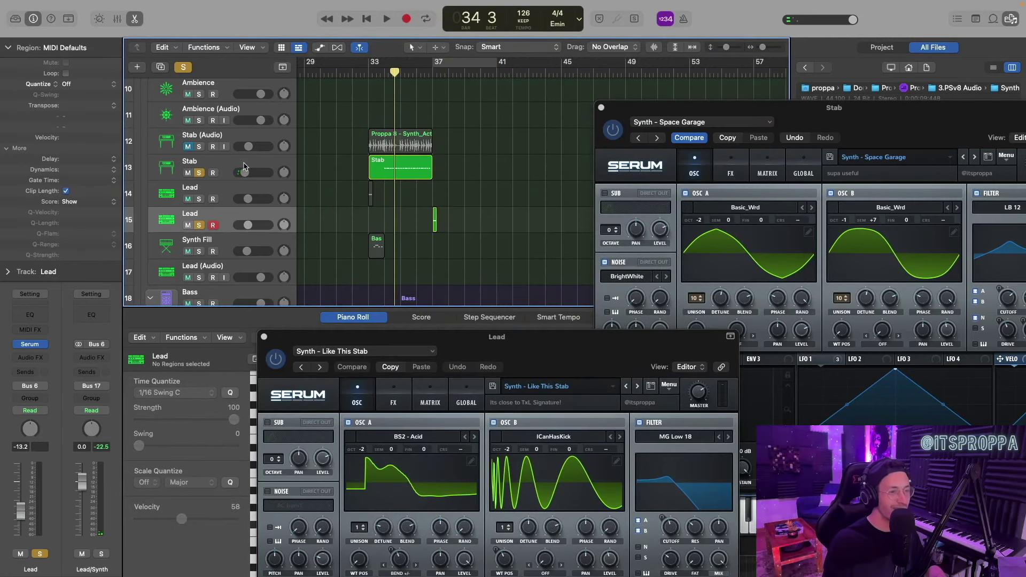
- Unsolo the Stab and duplicated Lead tracks, play the full mix and raise the Stab volume to about -13.2 dB
click(199, 172)
click(198, 224)
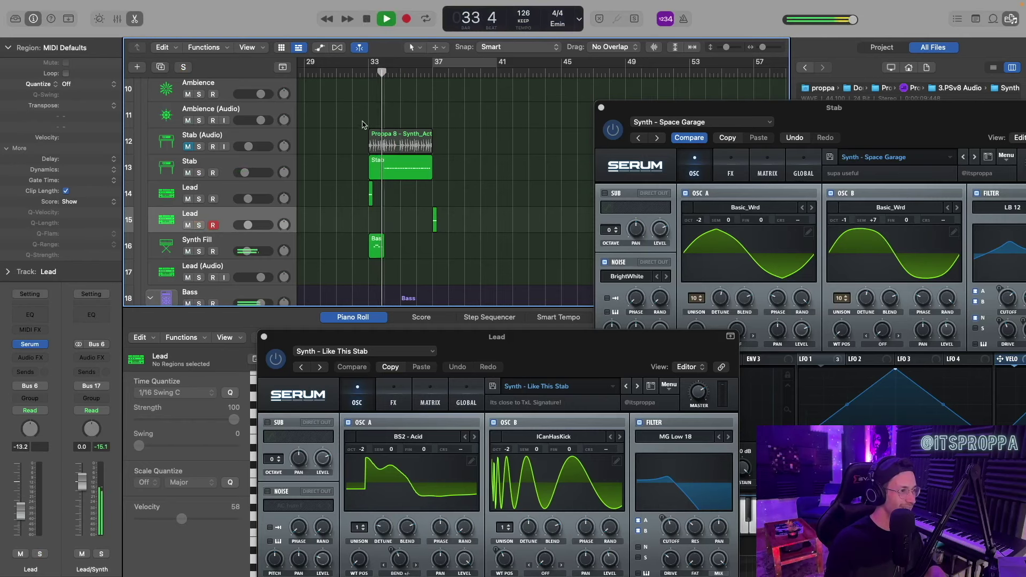
key(super+Left)
key(super+Left)
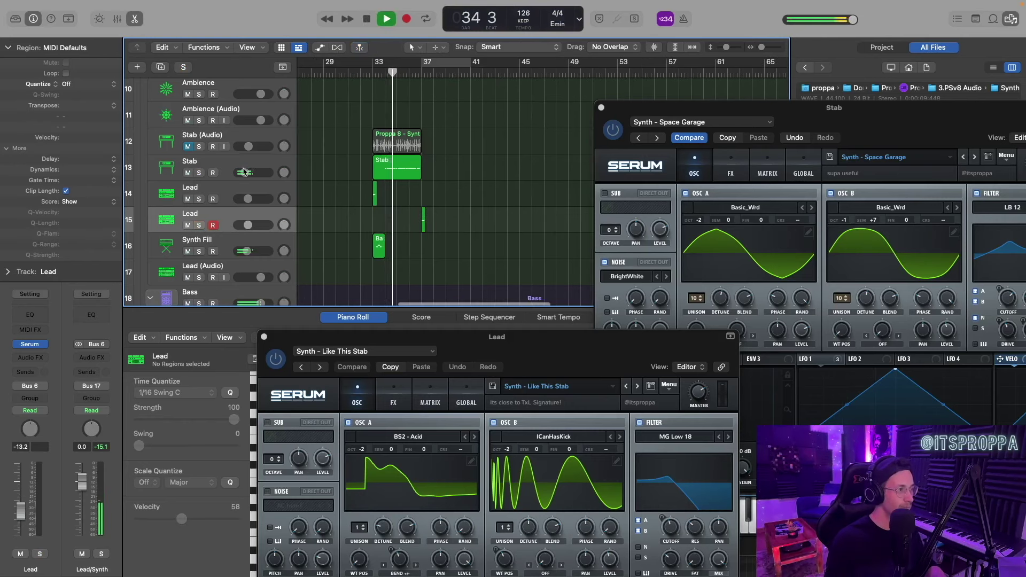
click(270, 164)
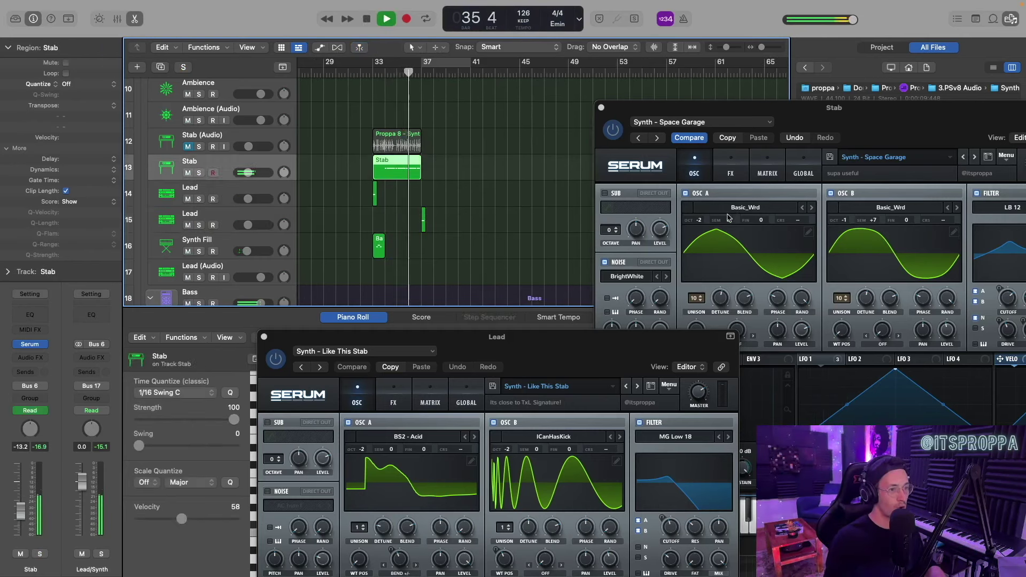
- Solo the Stab, set its Serum octaves to -1 for OSC A and 0 for OSC B, audition it and unsolo it
key(space)
key(s)
drag(698, 220, 701, 215)
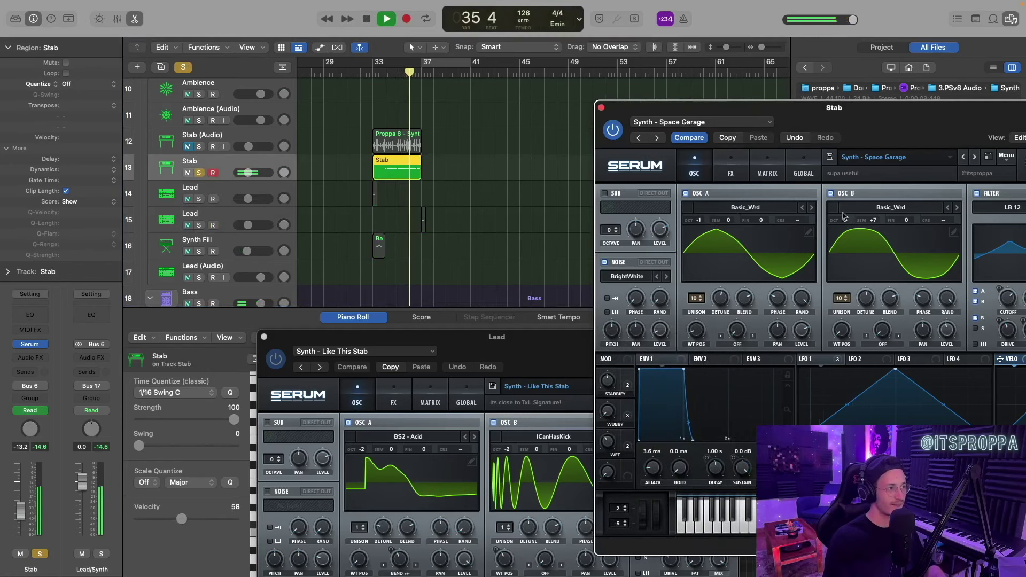
click(382, 72)
key(s)
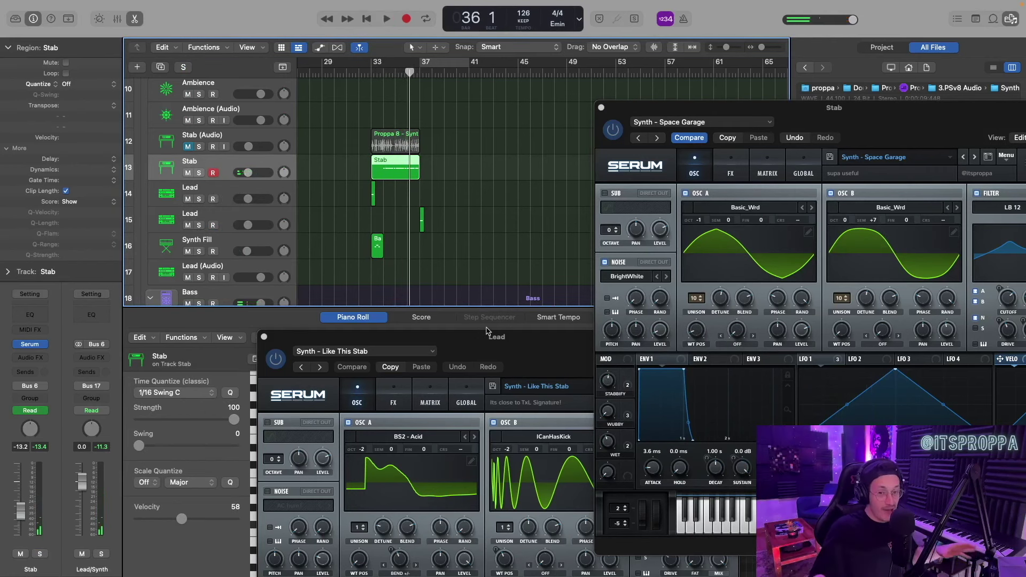
- Solo the Stab, cycle bars 34 to 37 and set Serum's envelope 1 sustain to 0.0 dB during playback
key(s)
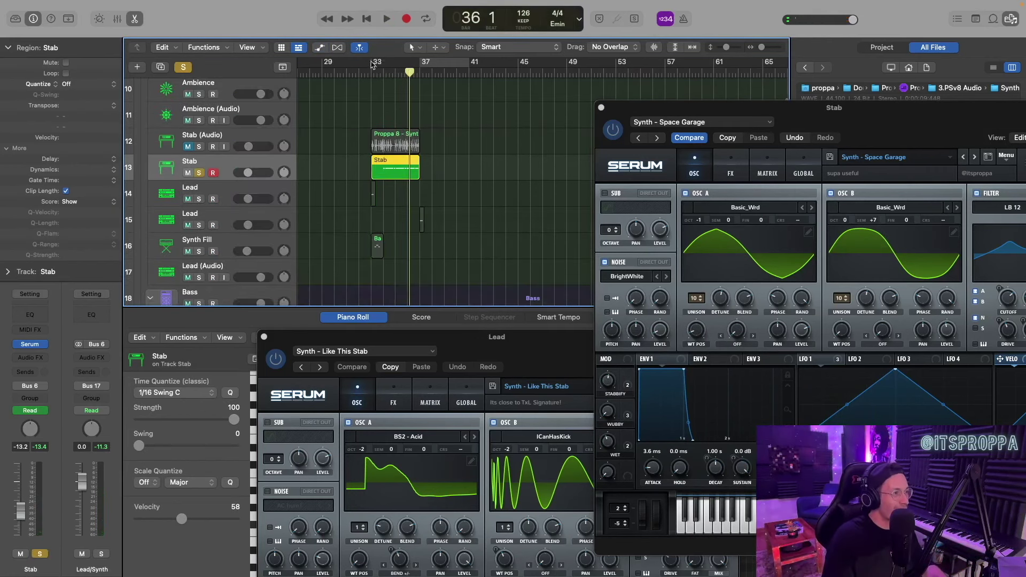
mouse_move(372, 64)
mouse_down()
mouse_move(430, 68)
mouse_move(385, 66)
mouse_up()
key(space)
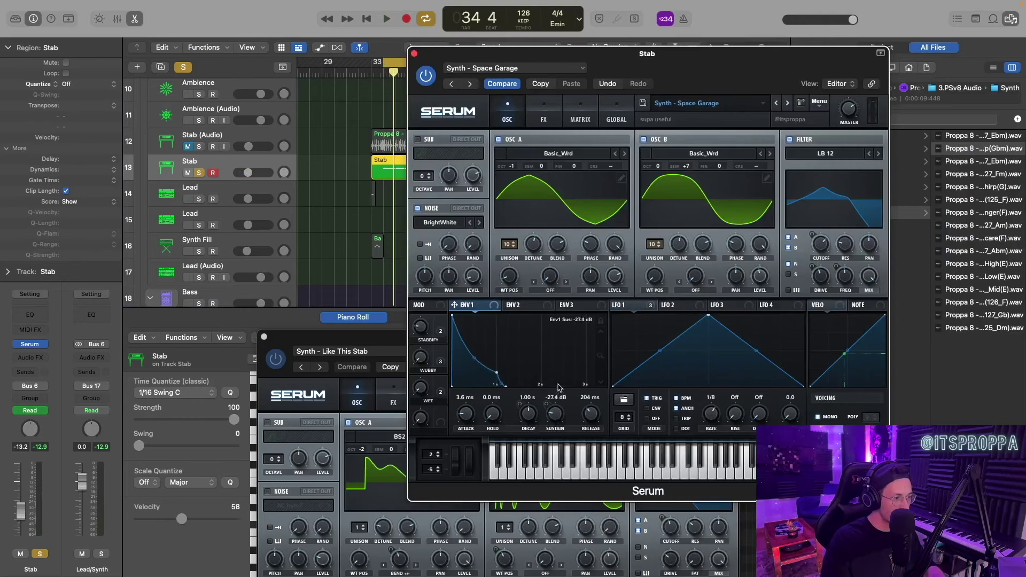
drag(559, 388, 585, 261)
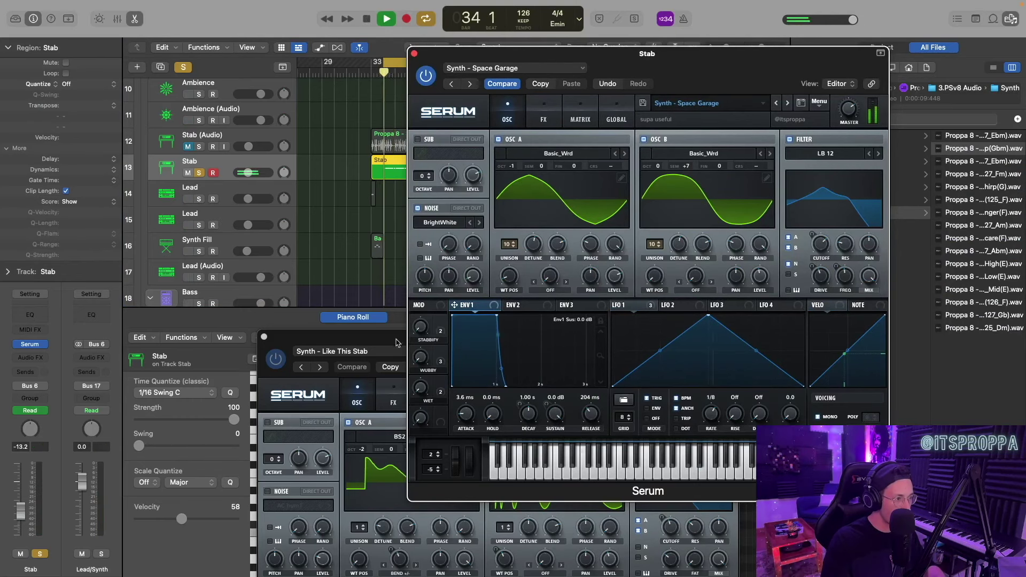
- Show the Stab's automation and raise its Serum Macro 1 line to 100% through bar 37, then audition the change
key(a)
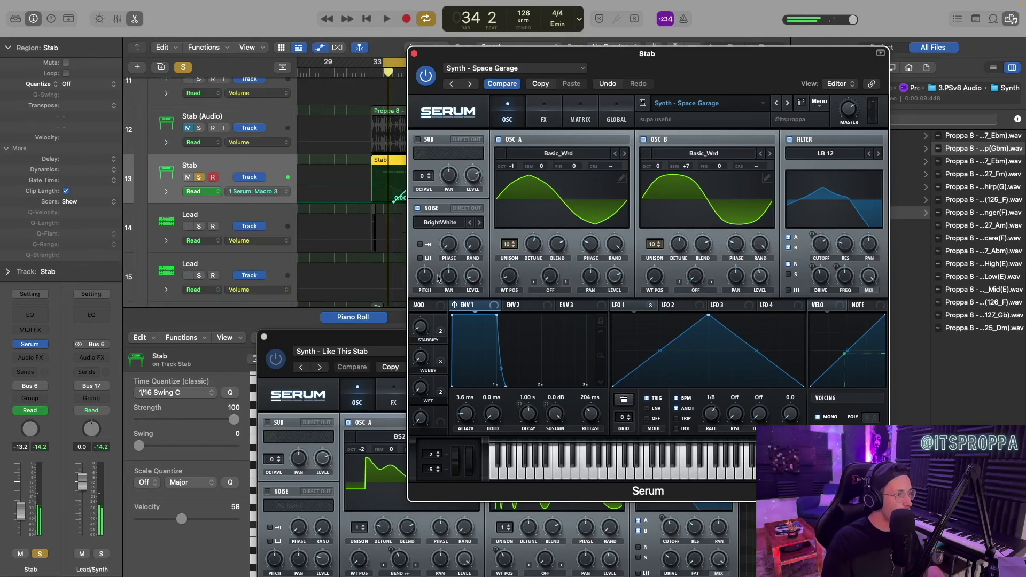
drag(370, 201, 378, 105)
key(space)
drag(464, 53, 640, 83)
drag(419, 195, 437, 149)
key(space)
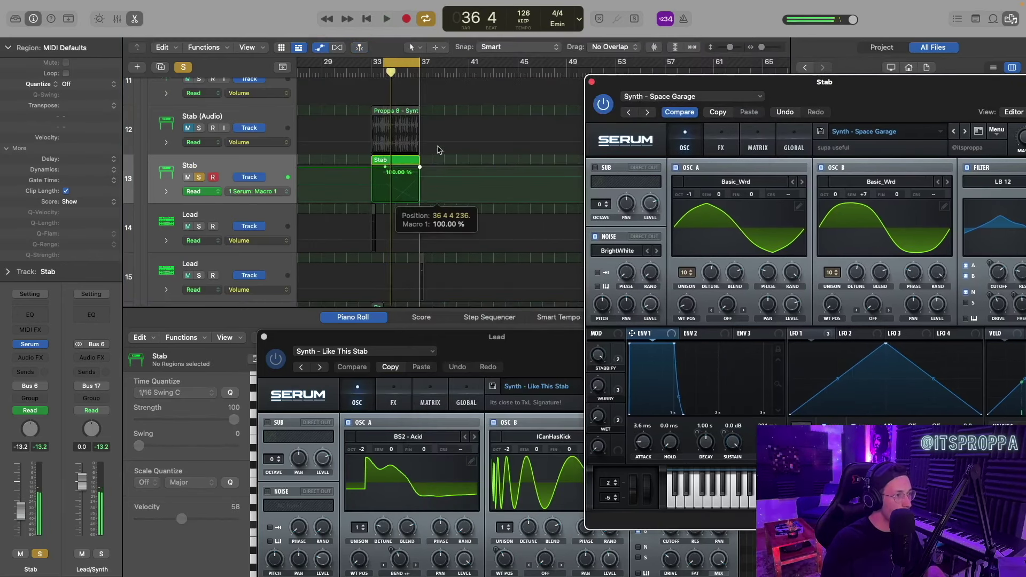
key(space)
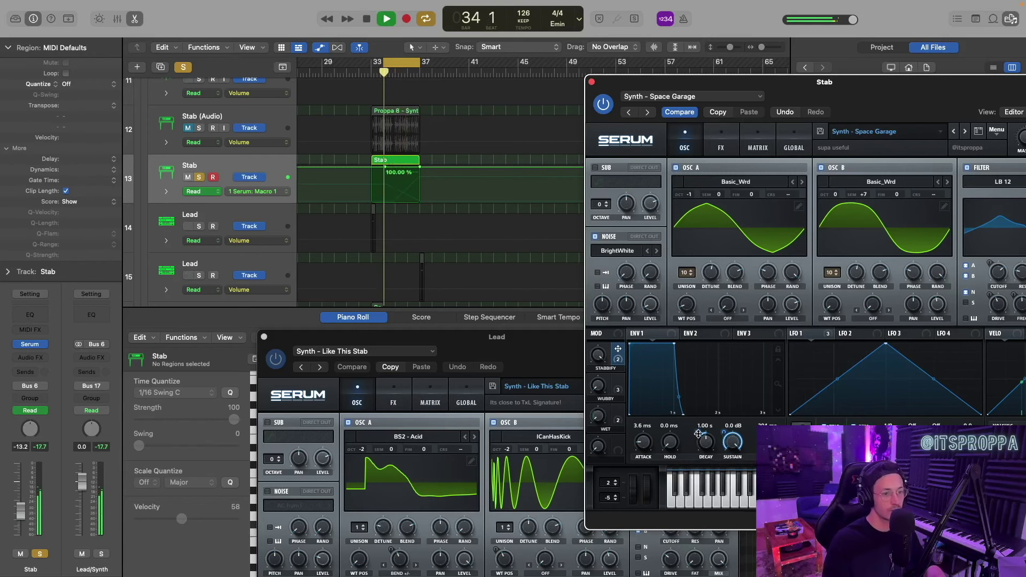
- Assign envelope 1 to the Stab's filter cutoff at an amount of 19, then hide automation and close Serum during full-mix playback
drag(766, 101, 613, 97)
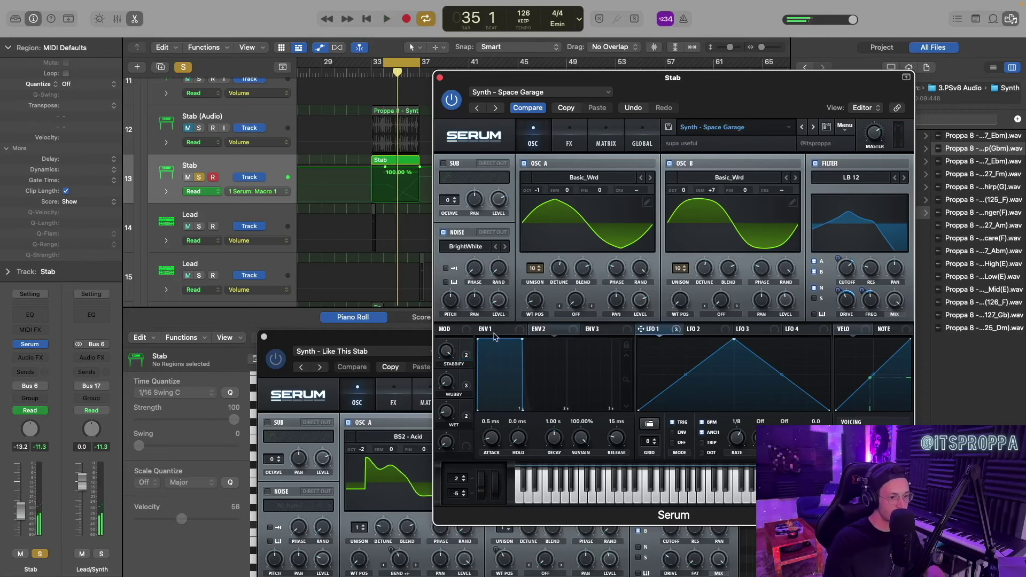
drag(495, 337, 832, 269)
key(space)
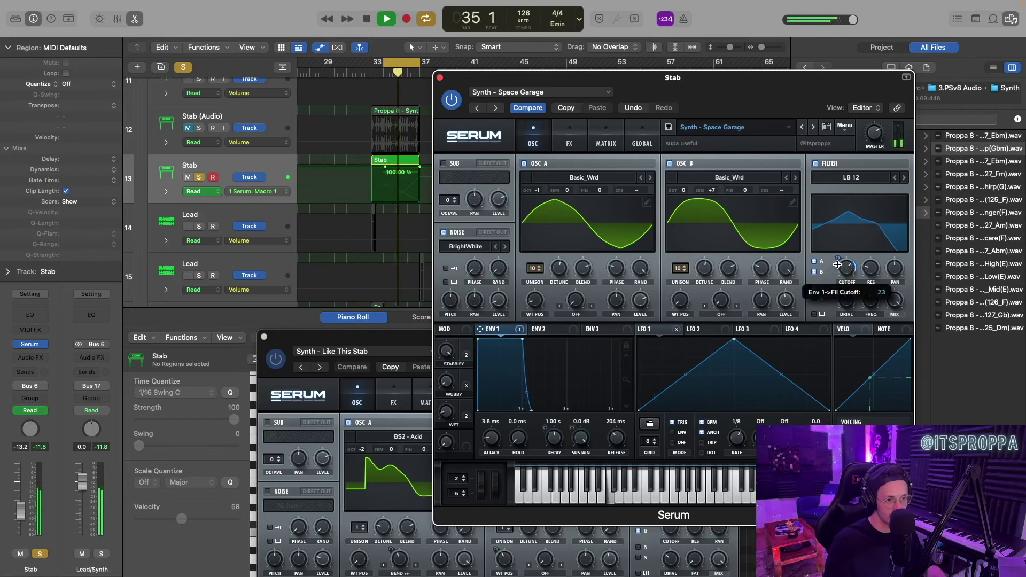
key(space)
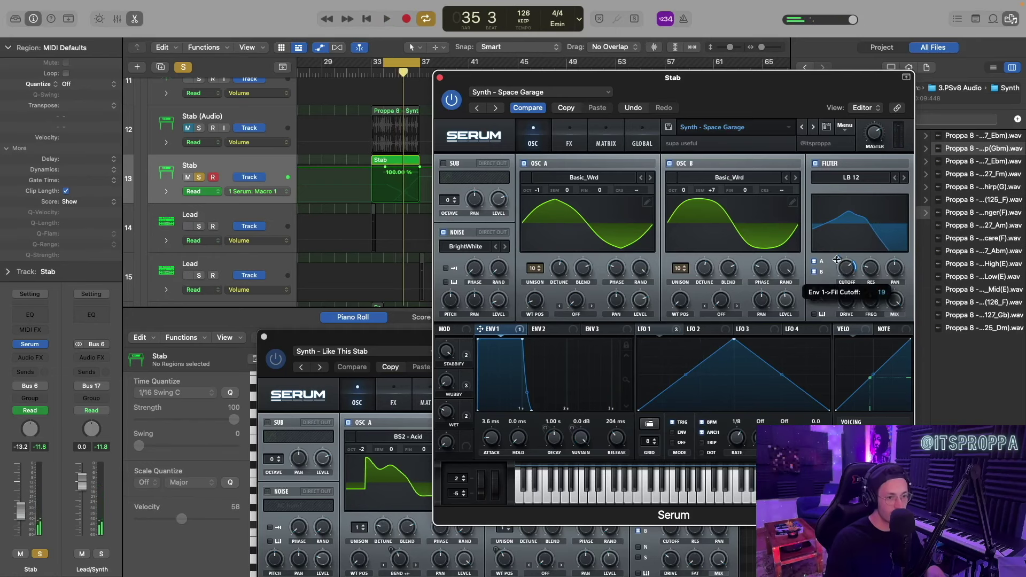
key(space)
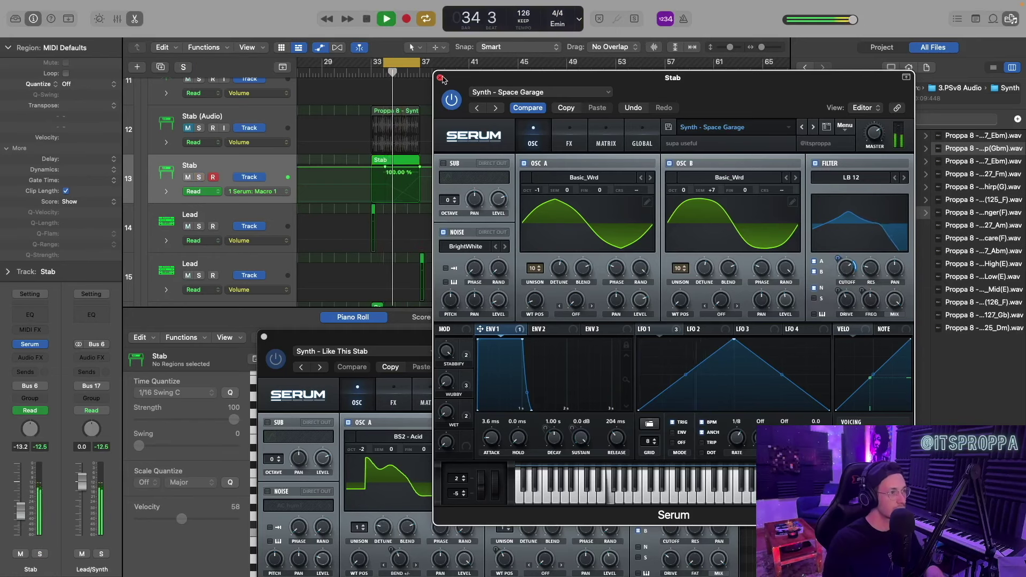
key(a)
click(440, 78)
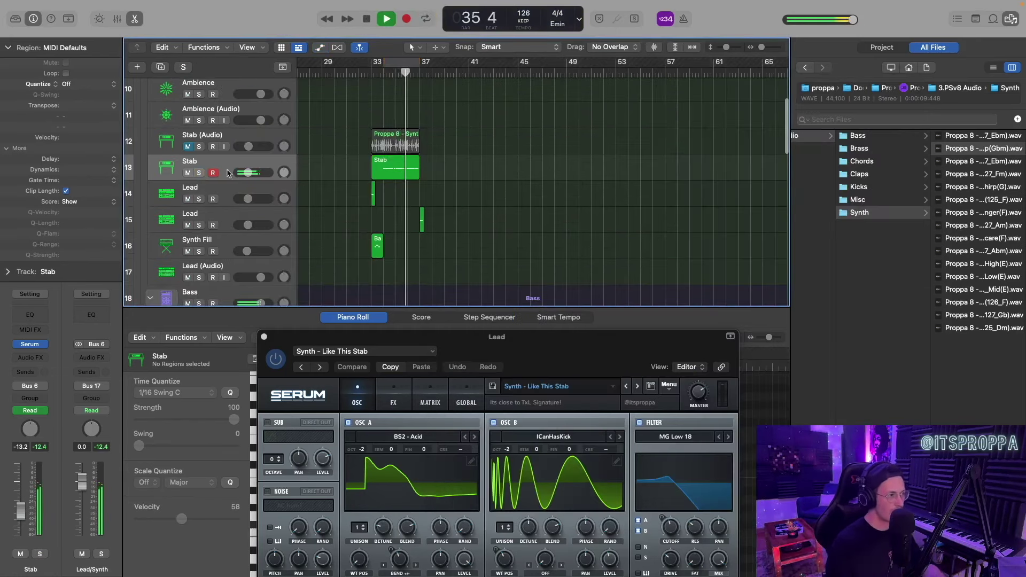
- Lower the Stab to -14.0 dB and add a Channel EQ with a low cut at about 202 Hz
key(space)
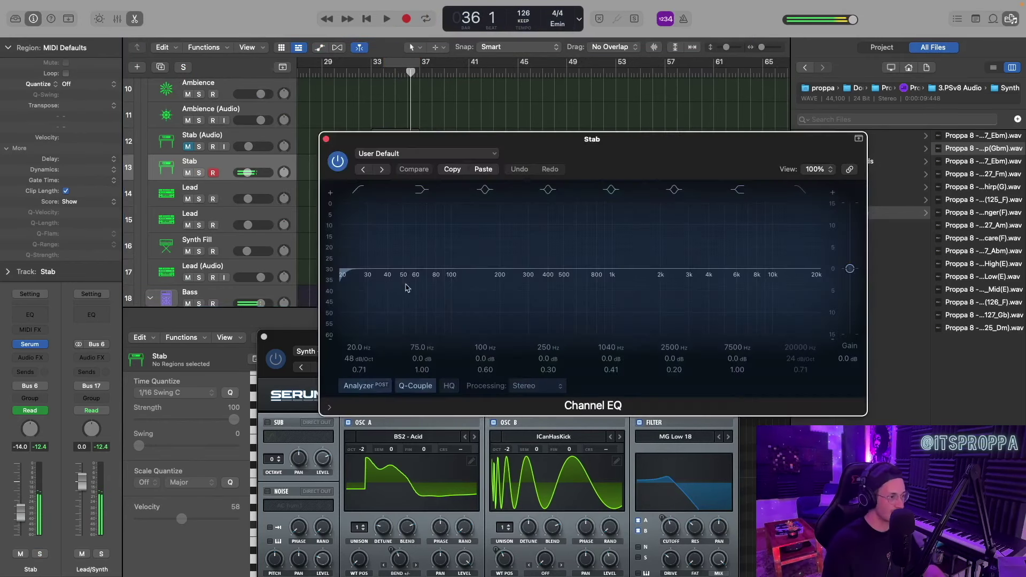
drag(386, 281, 505, 284)
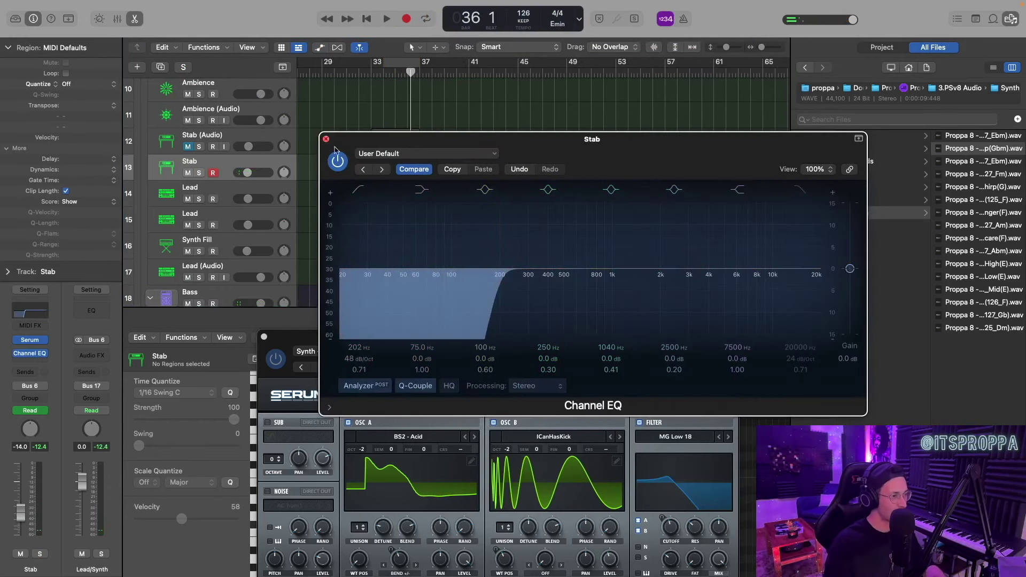
click(326, 139)
- Solo the duplicated Lead track, cycle bars 37 to 41 and audition the Bass - Anything Sustainer preset in its Serum
click(249, 224)
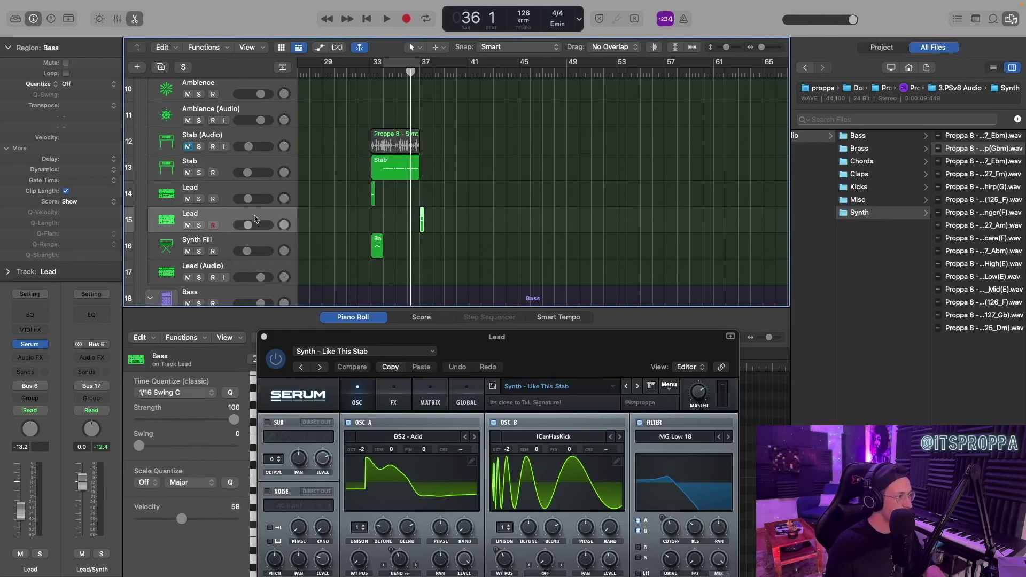
key(s)
drag(427, 66, 466, 66)
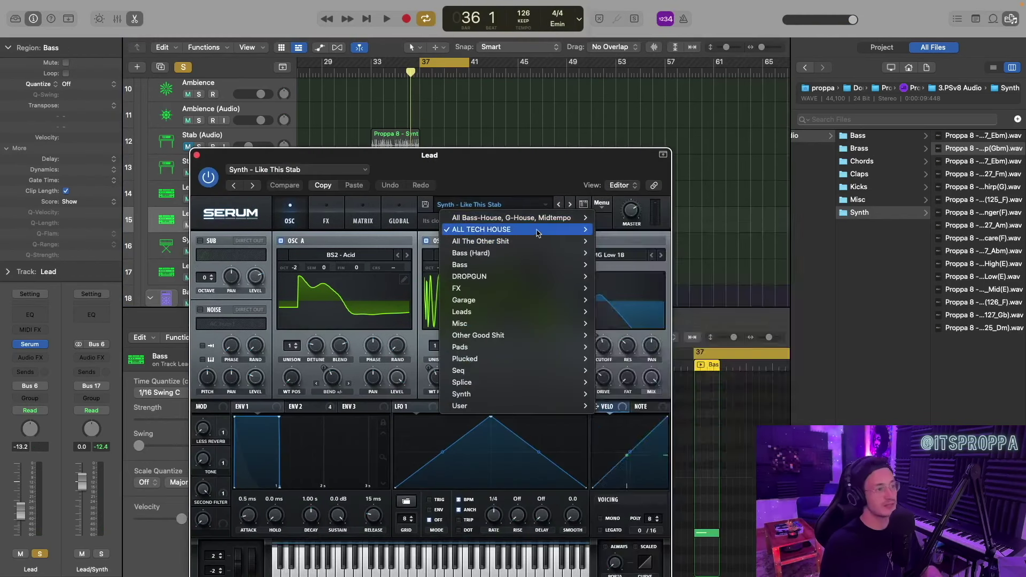
mouse_move(538, 230)
mouse_move(680, 392)
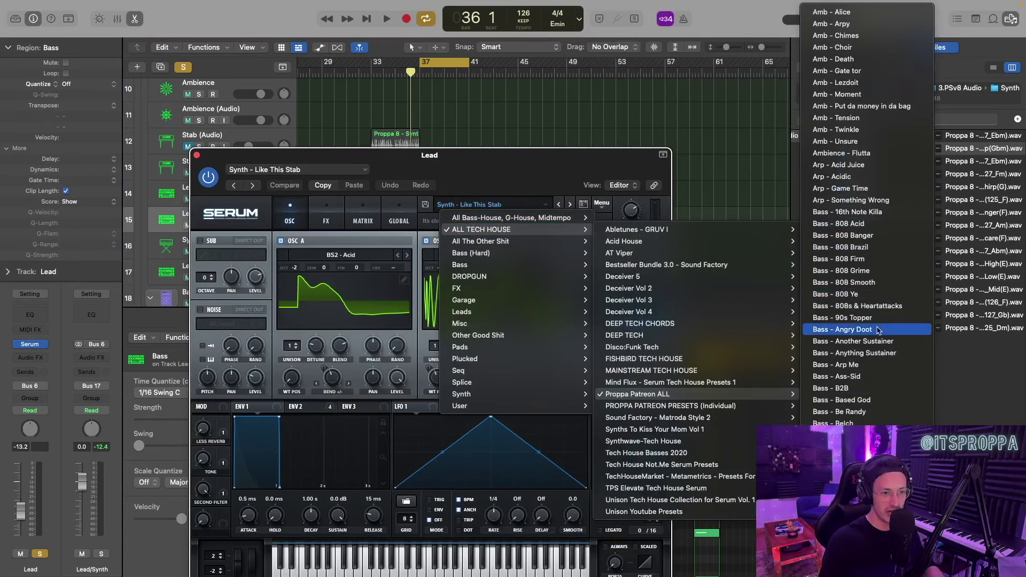
click(853, 341)
click(570, 205)
key(space)
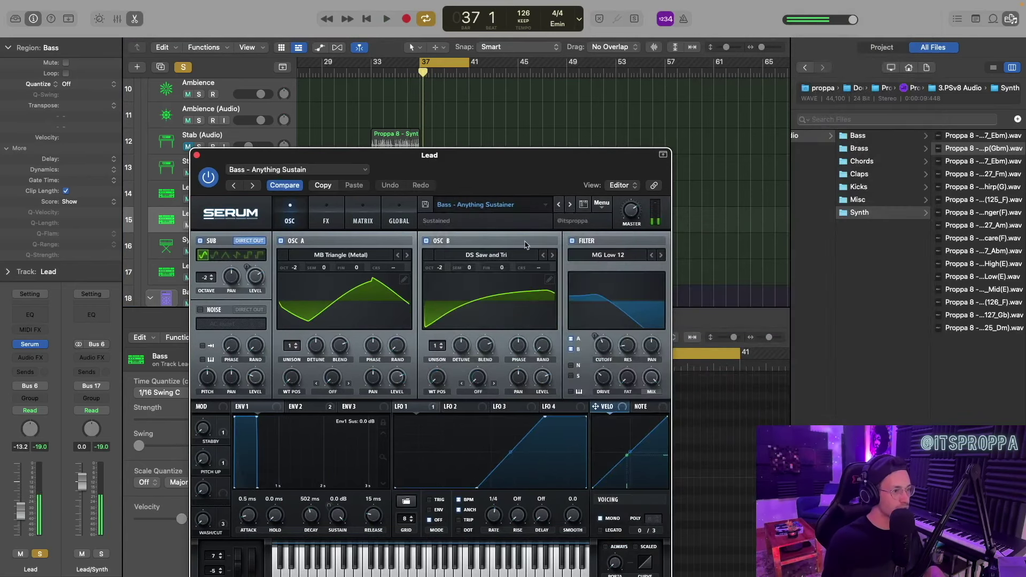
- Browse the tech house presets, load Bass - Bring It On in the duplicated Lead's Serum and audition it from bar 37
click(481, 205)
mouse_move(481, 229)
mouse_move(635, 393)
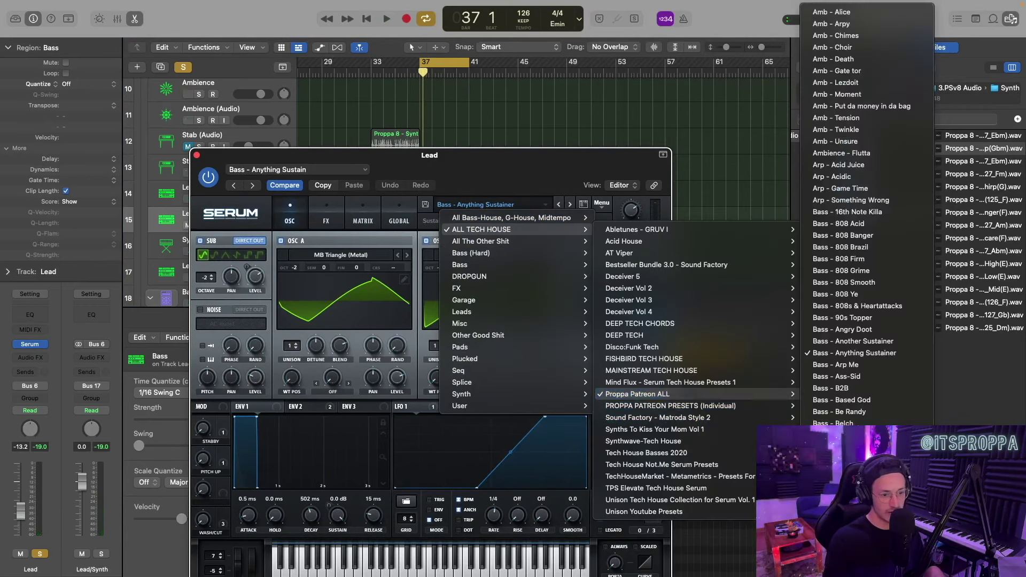
scroll(866, 214, down, 10)
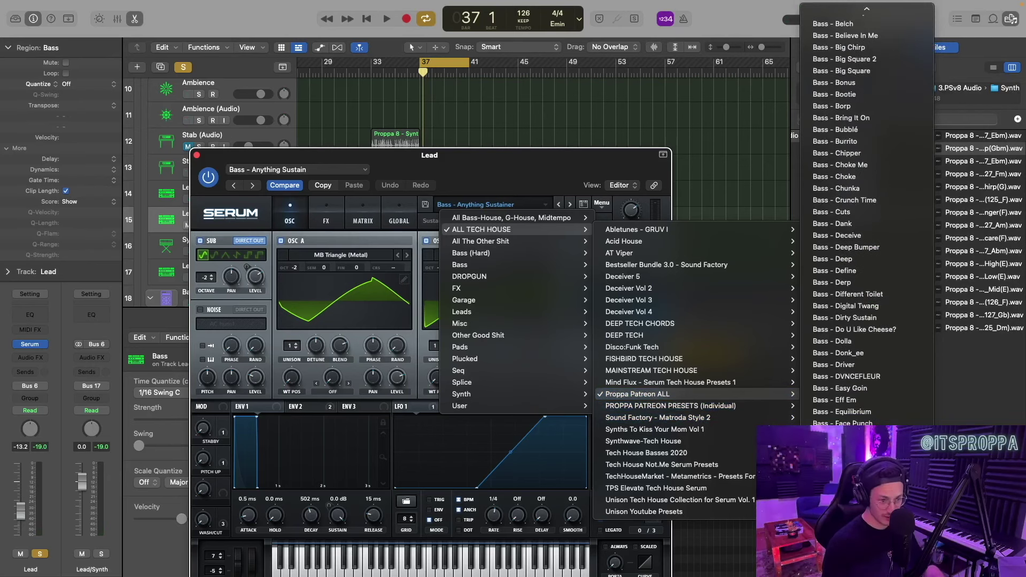
scroll(865, 213, down, 10)
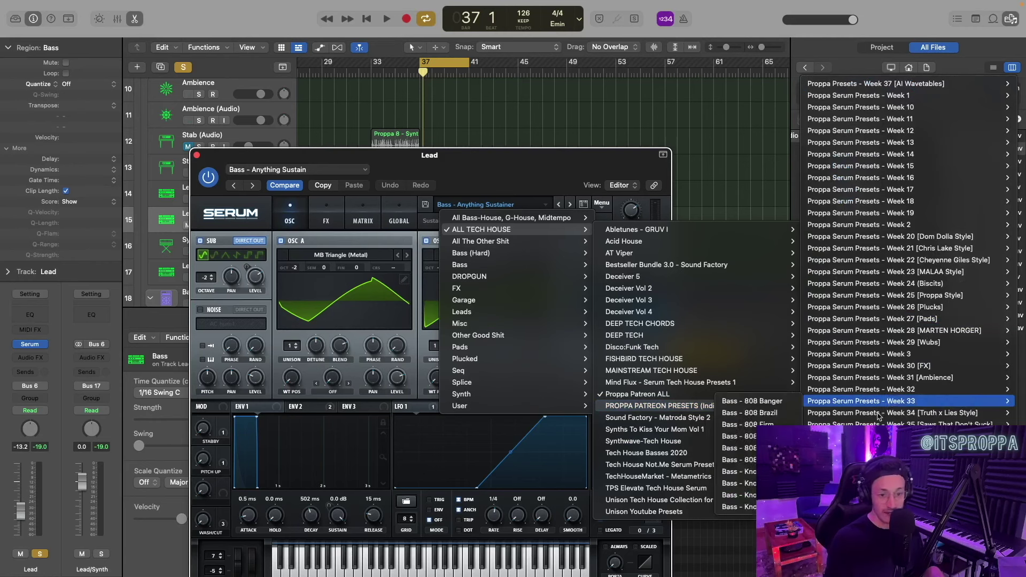
mouse_move(897, 370)
mouse_move(903, 391)
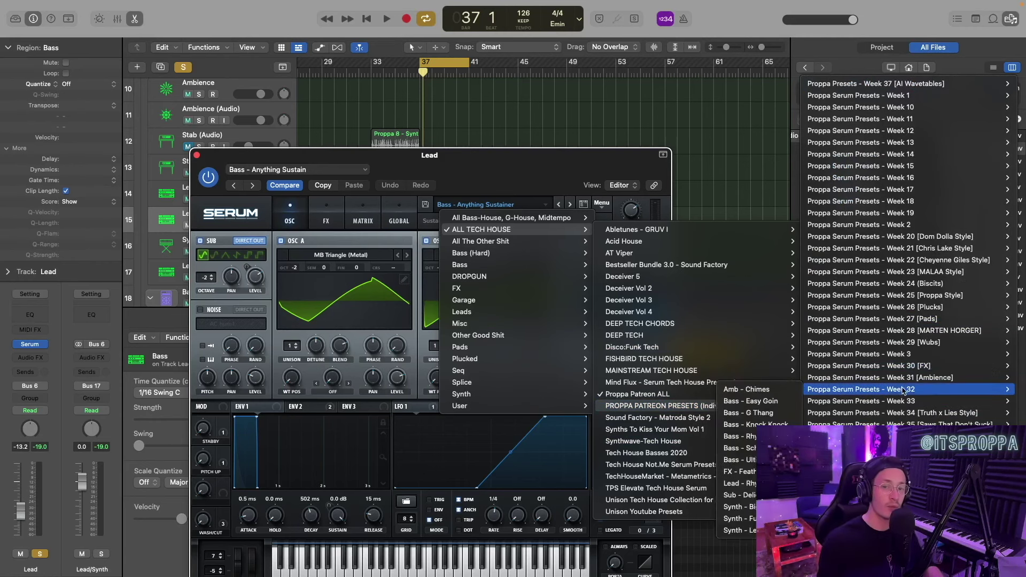
mouse_move(902, 341)
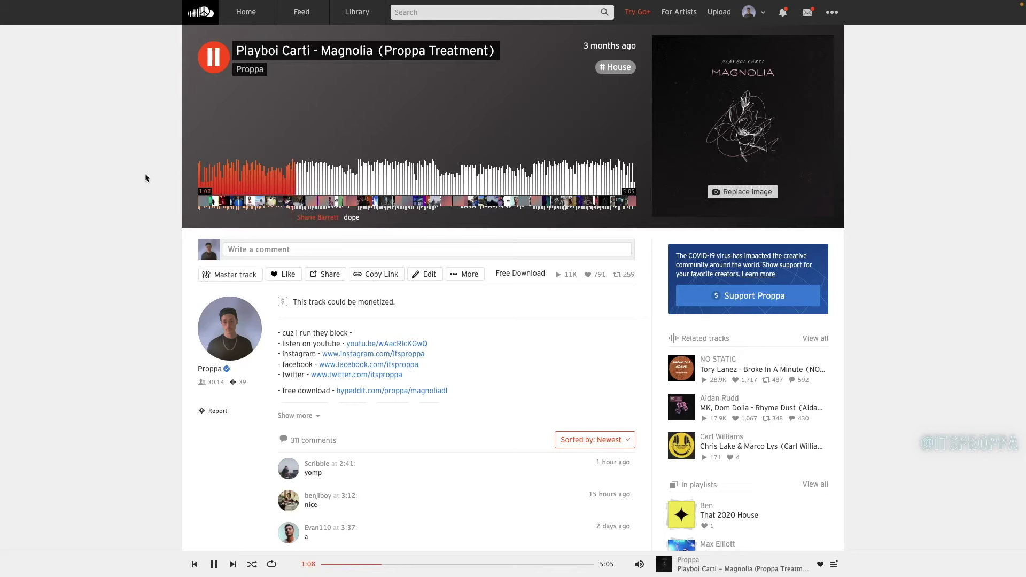
key(space)
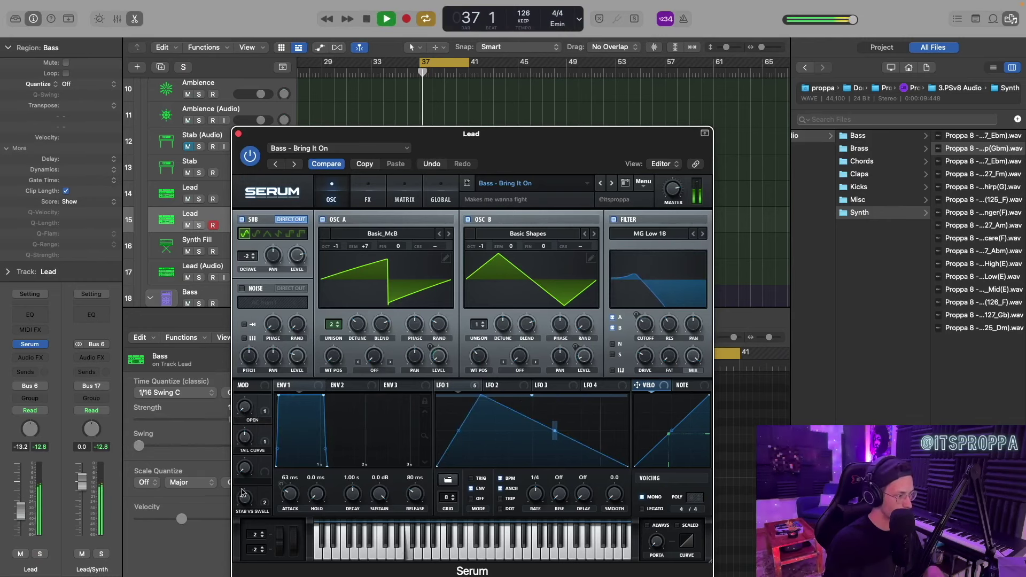
key(space)
key(space)
key(space)
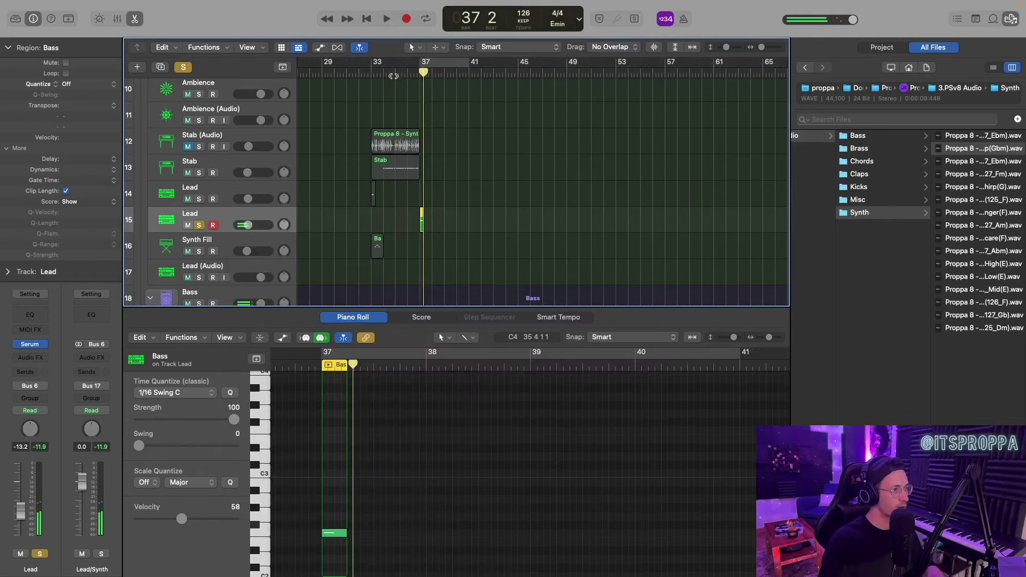
- Unsolo the duplicated Lead track and play the full mix from bar 33 into bar 37
key(s)
click(372, 76)
key(space)
scroll(406, 116, down, 2)
scroll(406, 116, up, 6)
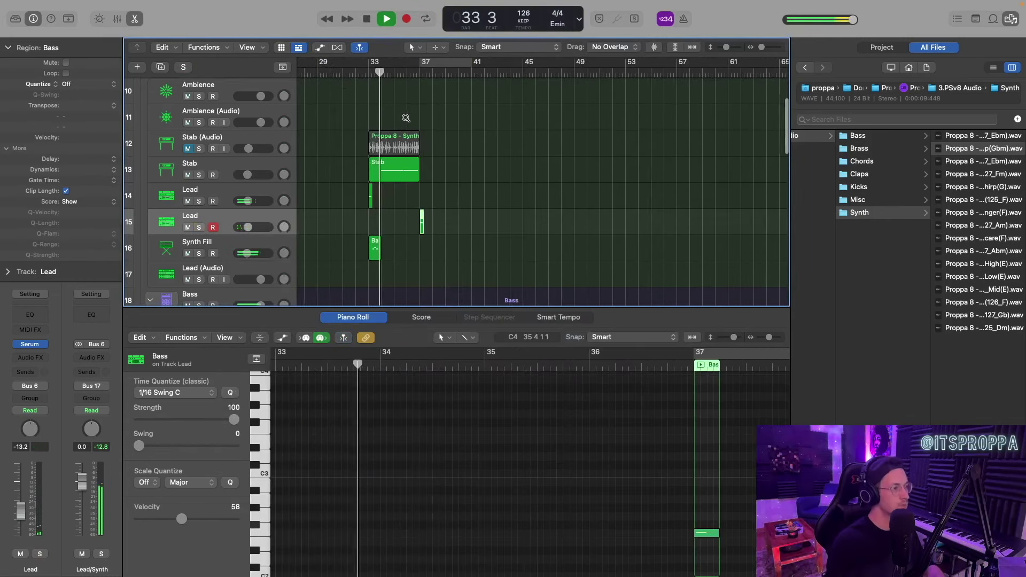
scroll(402, 132, down, 3)
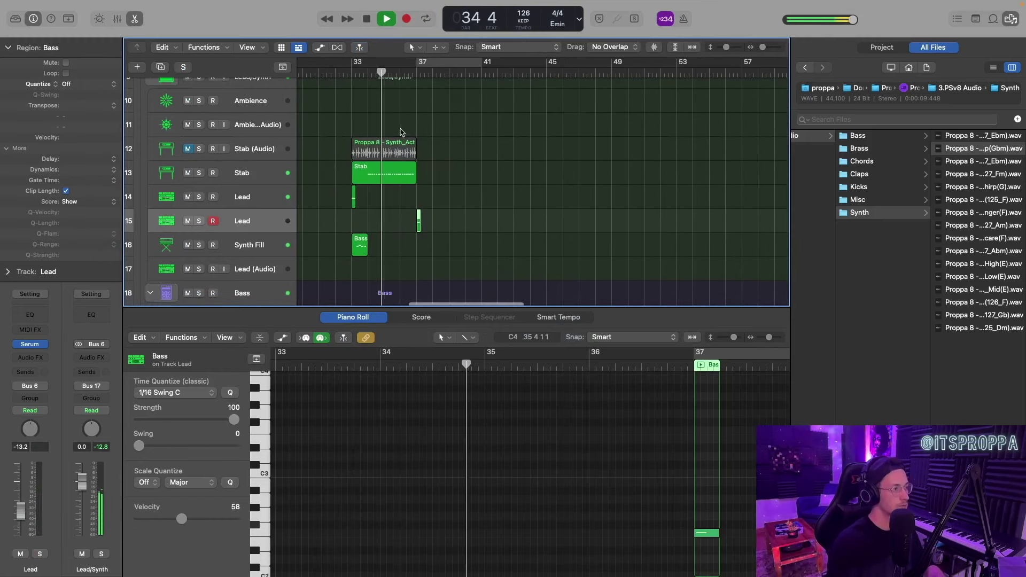
scroll(407, 132, up, 5)
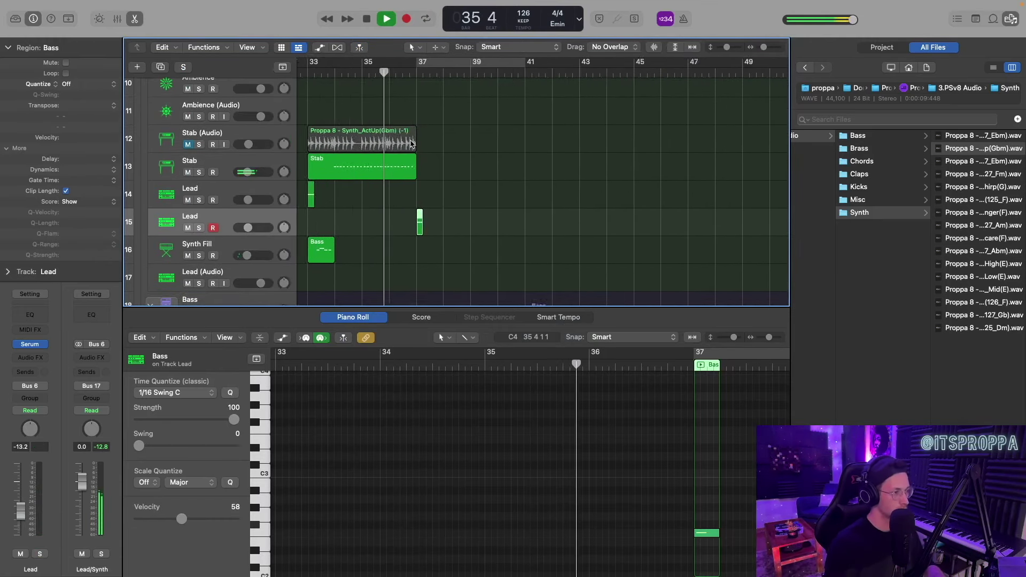
scroll(409, 141, up, 1)
scroll(409, 141, down, 3)
scroll(408, 144, up, 3)
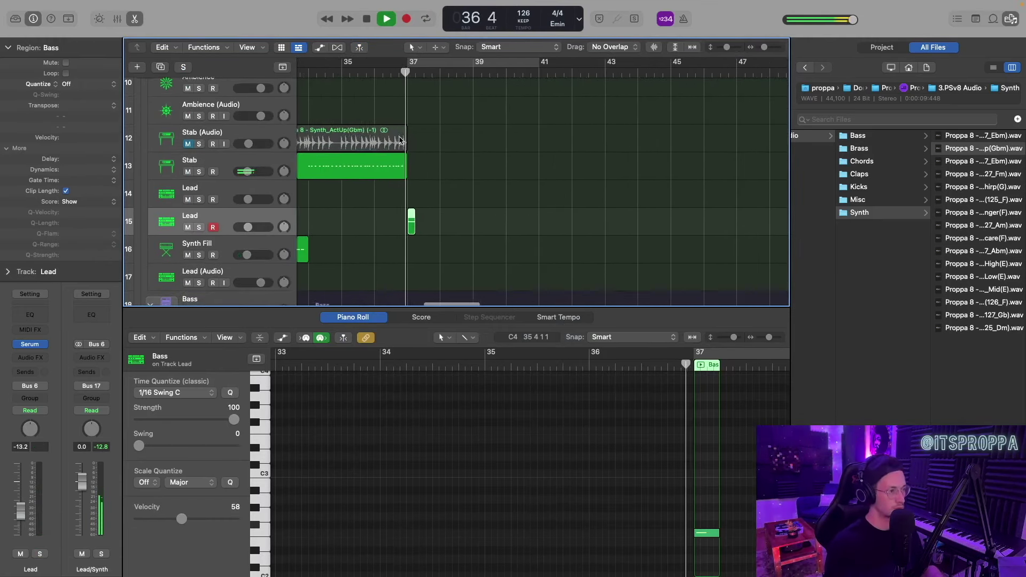
key(space)
- Copy the bar 40 section of the second Bass region onto the duplicated Lead track, replacing its short region at bar 37
scroll(422, 176, down, 5)
click(425, 192)
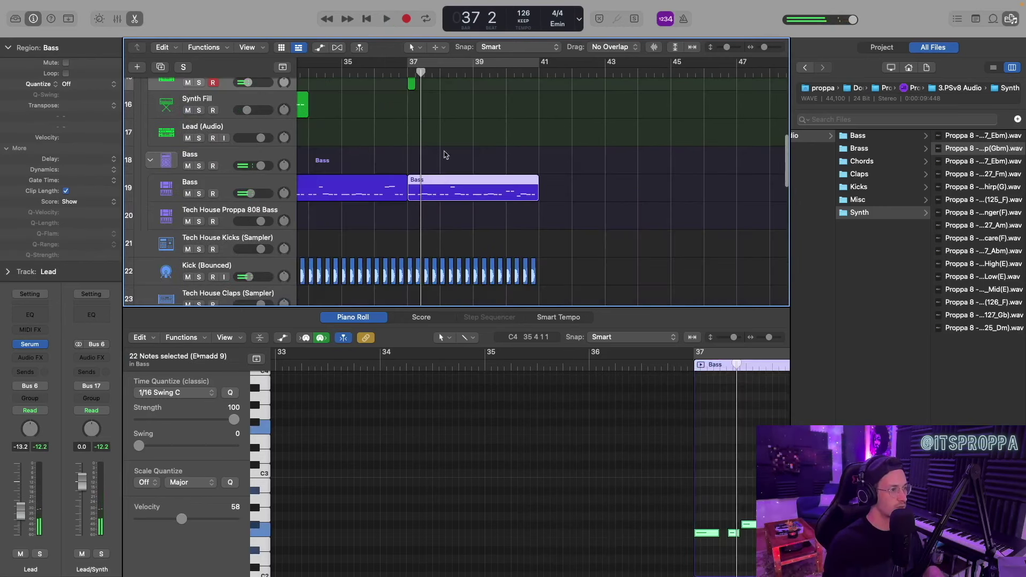
click(440, 71)
key(super+t)
scroll(439, 134, up, 3)
drag(424, 243, 424, 131)
click(409, 71)
- Add a Channel EQ to the duplicated Lead track with a low cut at about 200 Hz while playing it soloed
key(space)
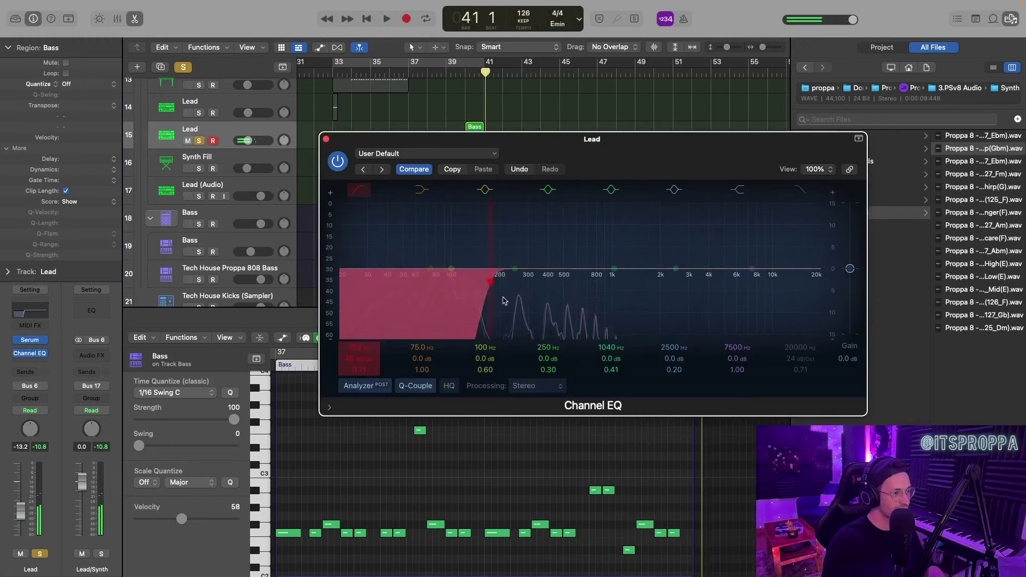
drag(504, 300, 501, 288)
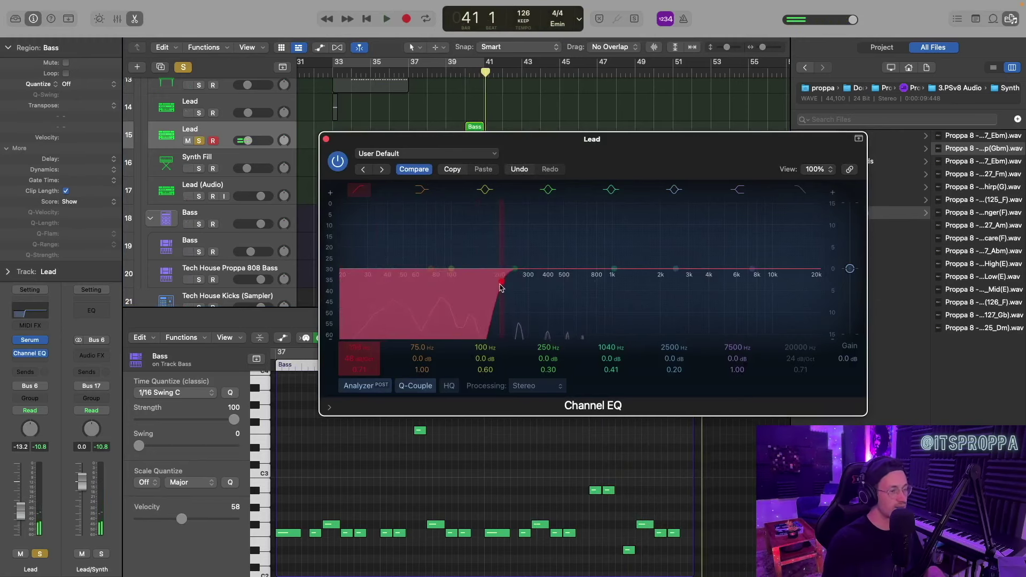
click(326, 140)
- Unsolo the duplicated Lead track and play the full mix from around bar 39
key(s)
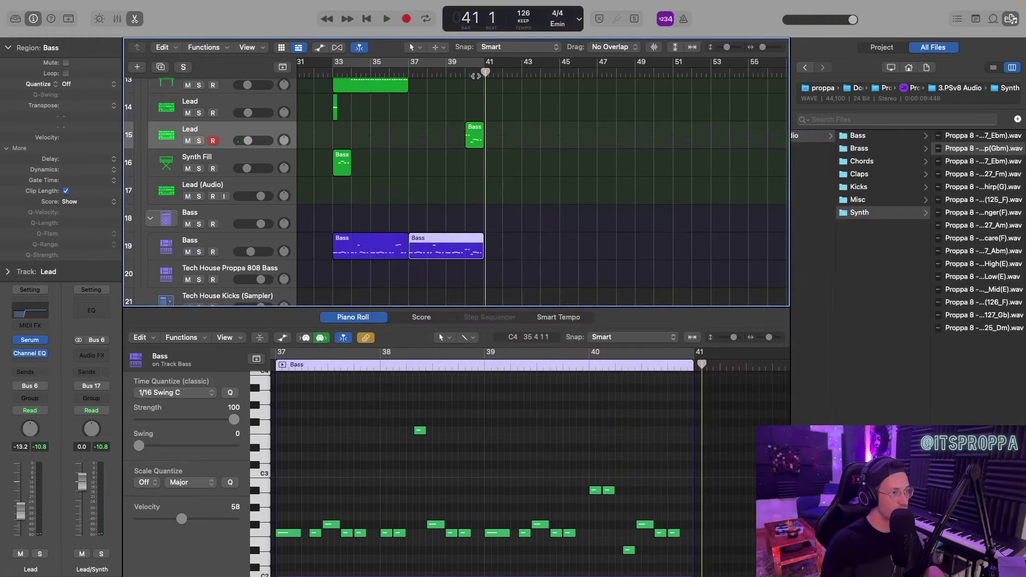
click(465, 72)
click(454, 72)
key(space)
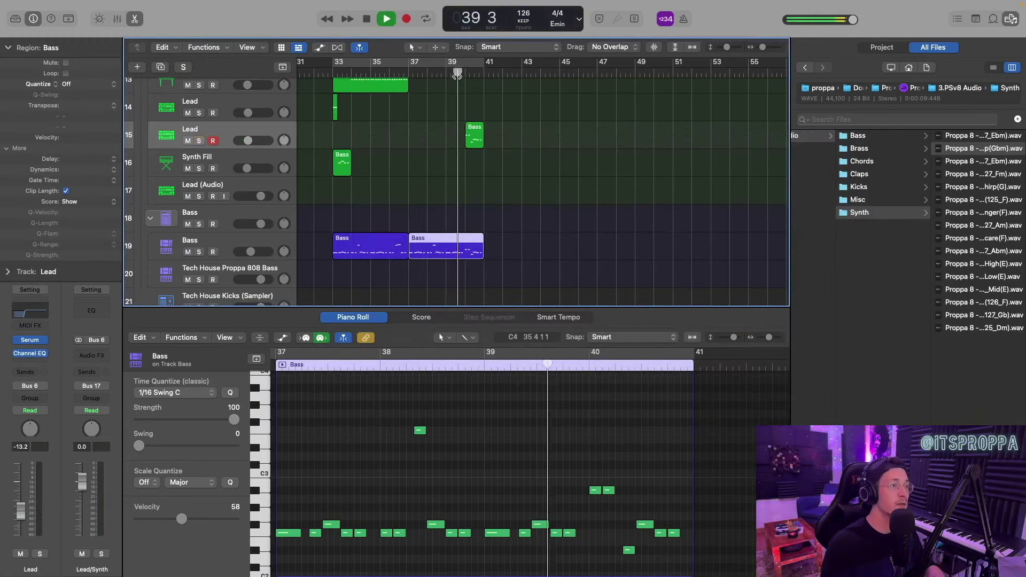
- Split the second Bass region at bar 40 and mute its final one-bar section
scroll(458, 101, left, 2)
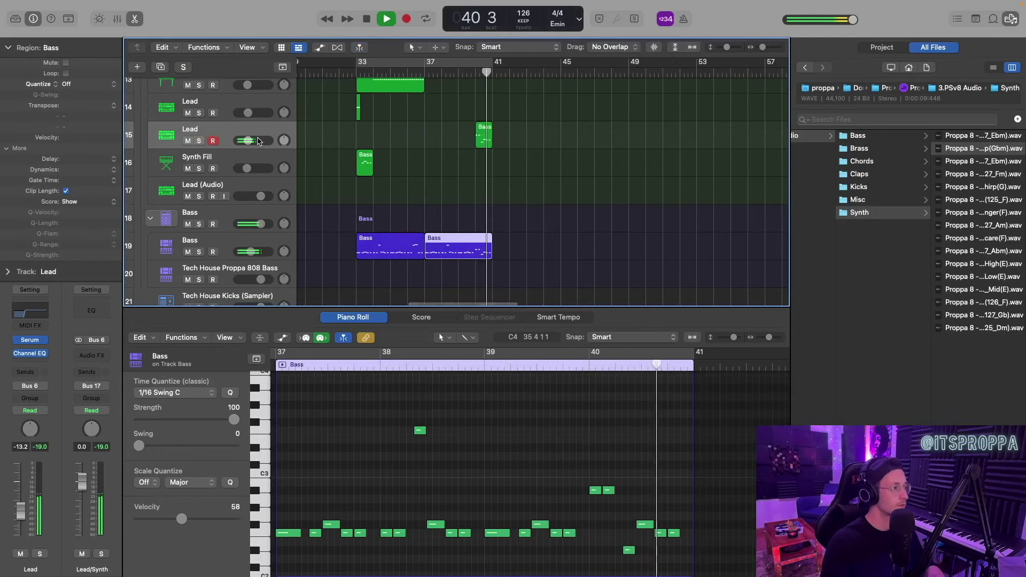
click(485, 119)
key(ctrl+m)
- Show the bar 40 kicks of the Kick (Bounced) track in the track audio editor and mute the last two kick regions
drag(524, 203, 480, 245)
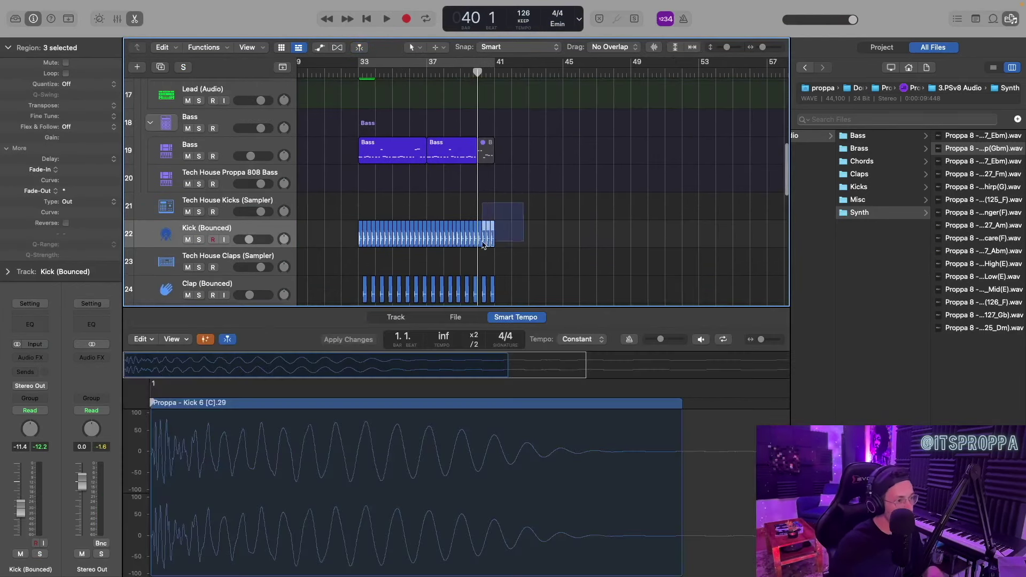
click(416, 318)
scroll(510, 235, up, 3)
scroll(512, 235, up, 2)
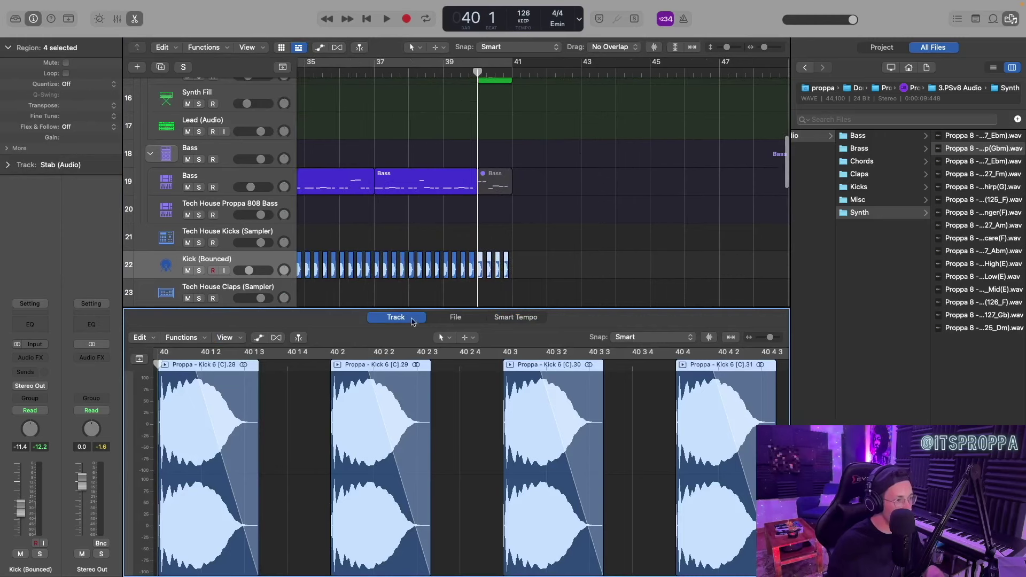
drag(545, 262, 498, 286)
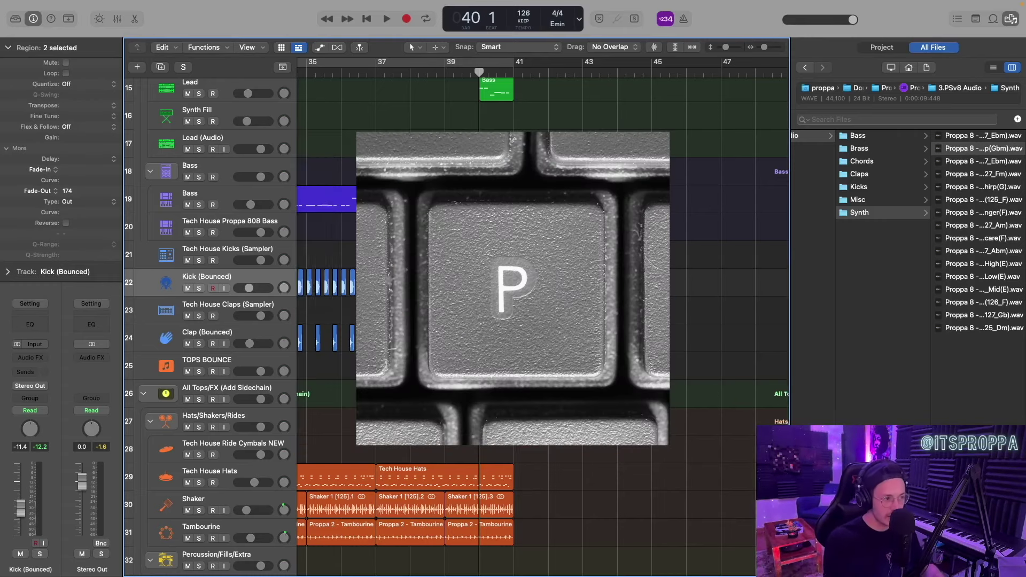
- Open Selection-Based Processing for the first two kick regions in bar 40
key(shift+alt+p)
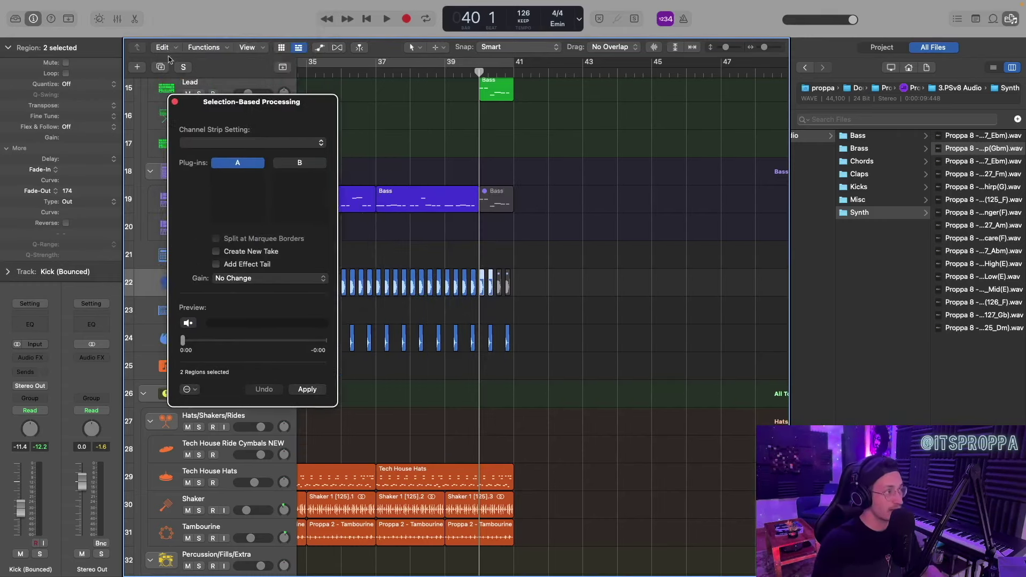
mouse_move(192, 4)
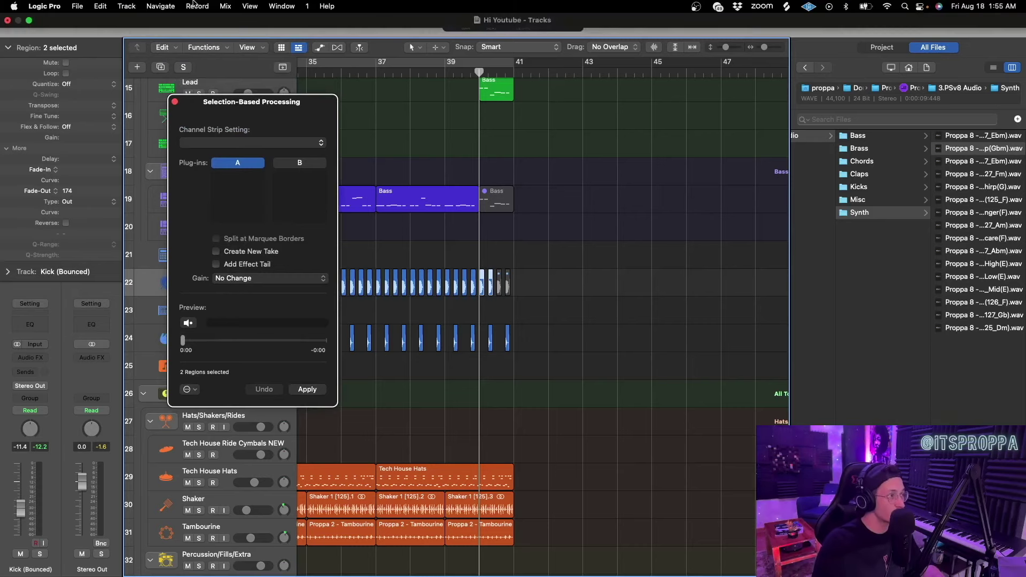
- Look for the Selection-Based Processing command in the help search and among the kick region's commands
click(327, 6)
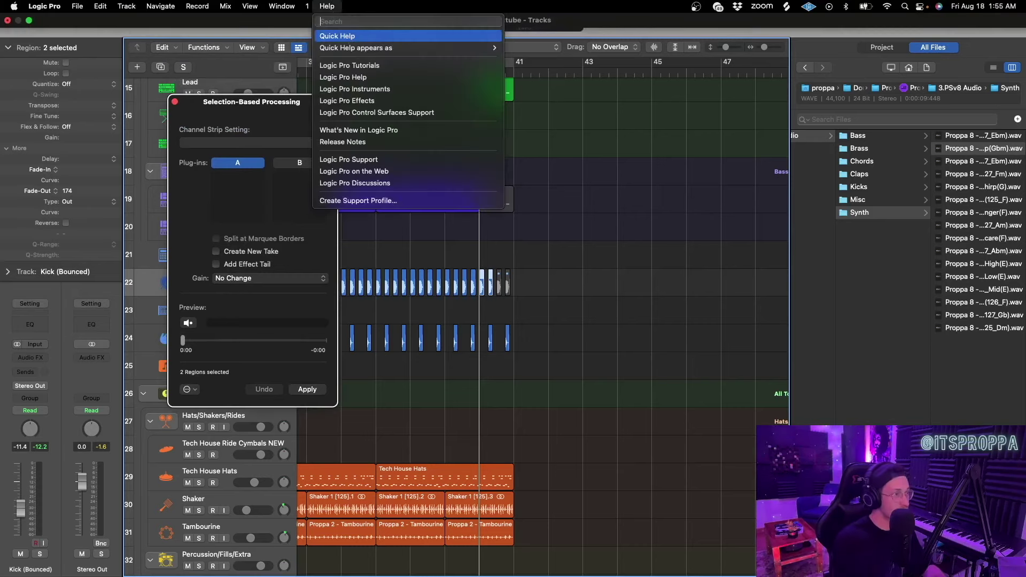
text(selection based props)
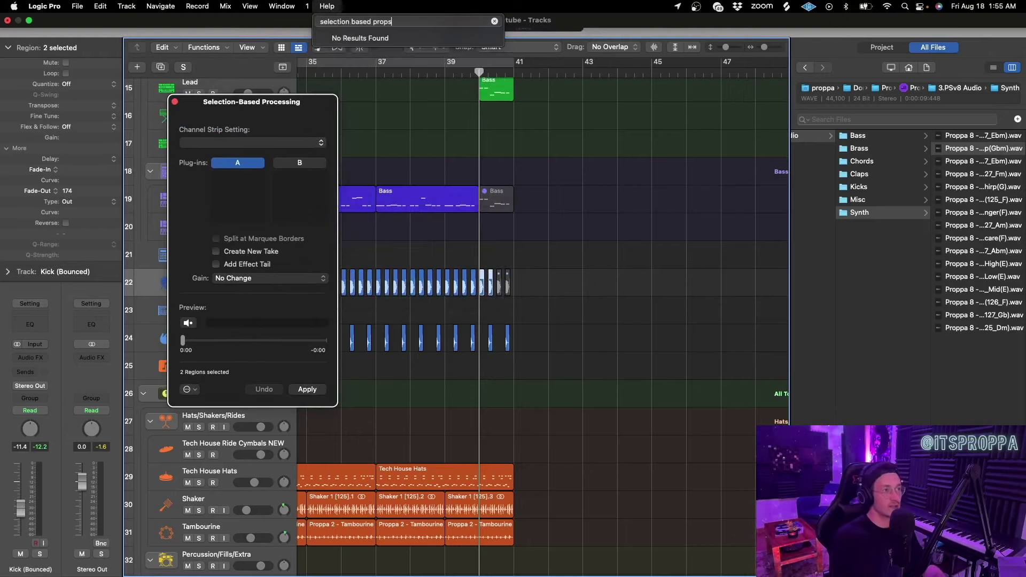
key(BackSpace)
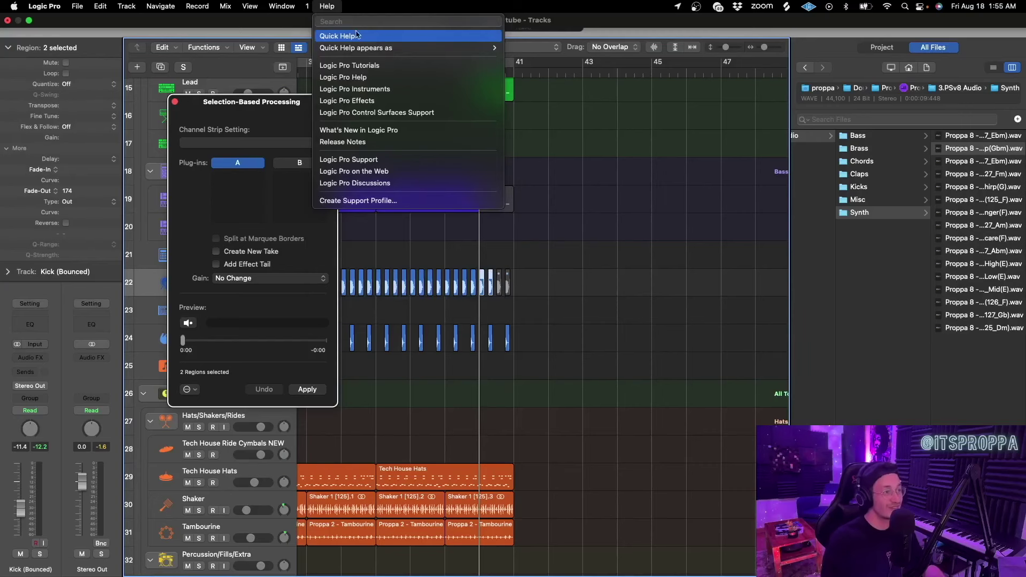
click(494, 131)
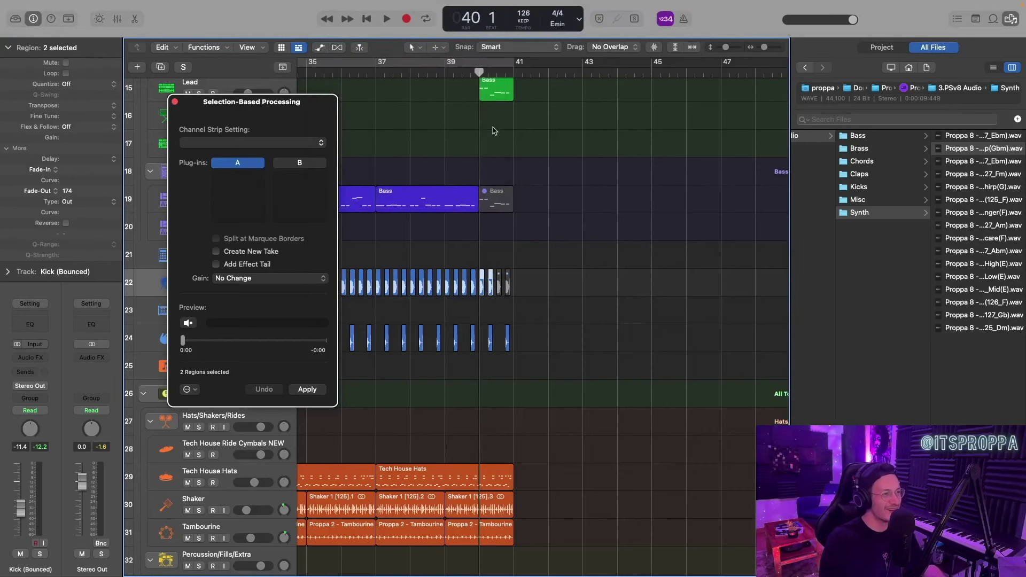
right_click(492, 273)
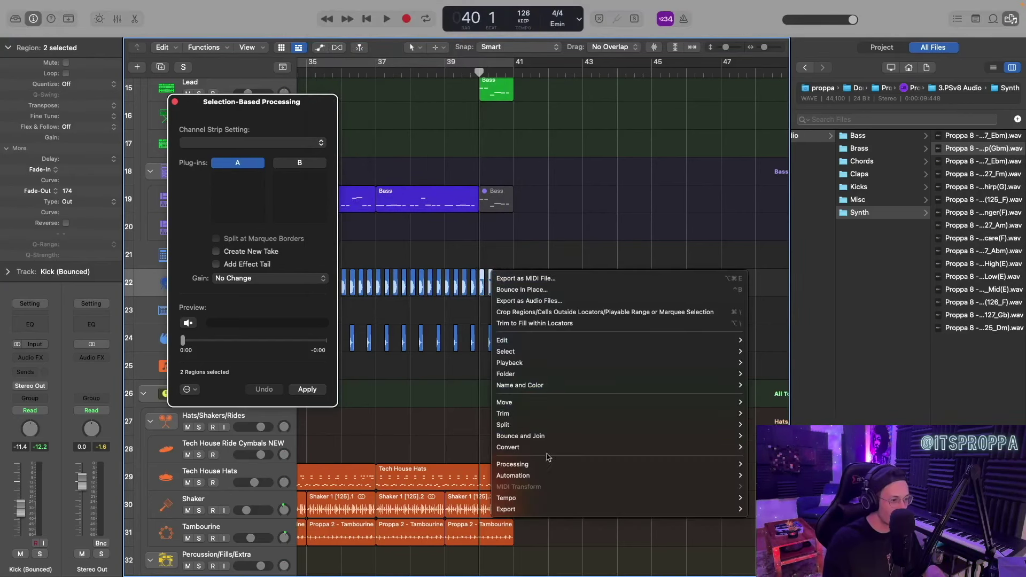
mouse_move(543, 430)
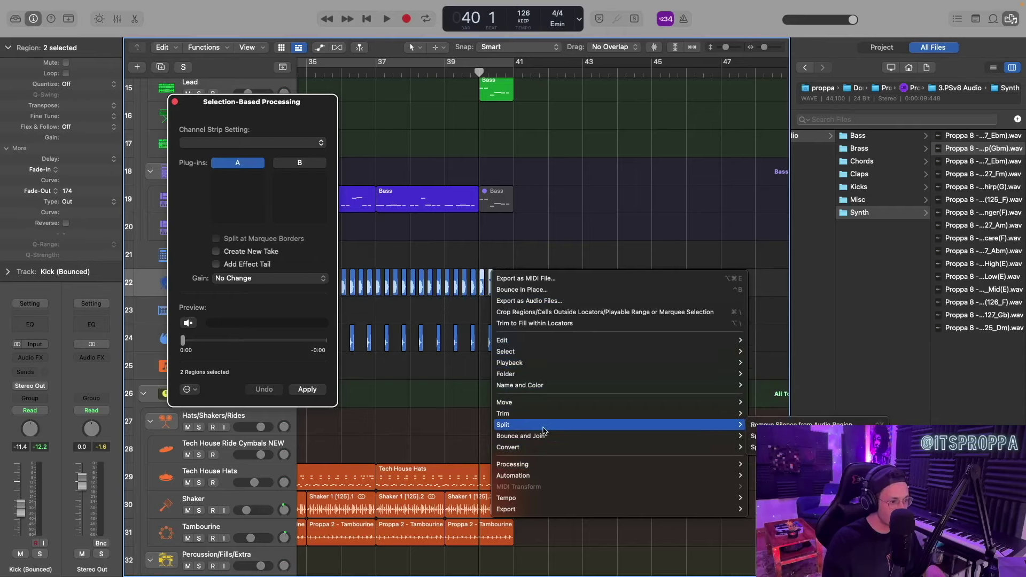
mouse_move(532, 463)
click(206, 193)
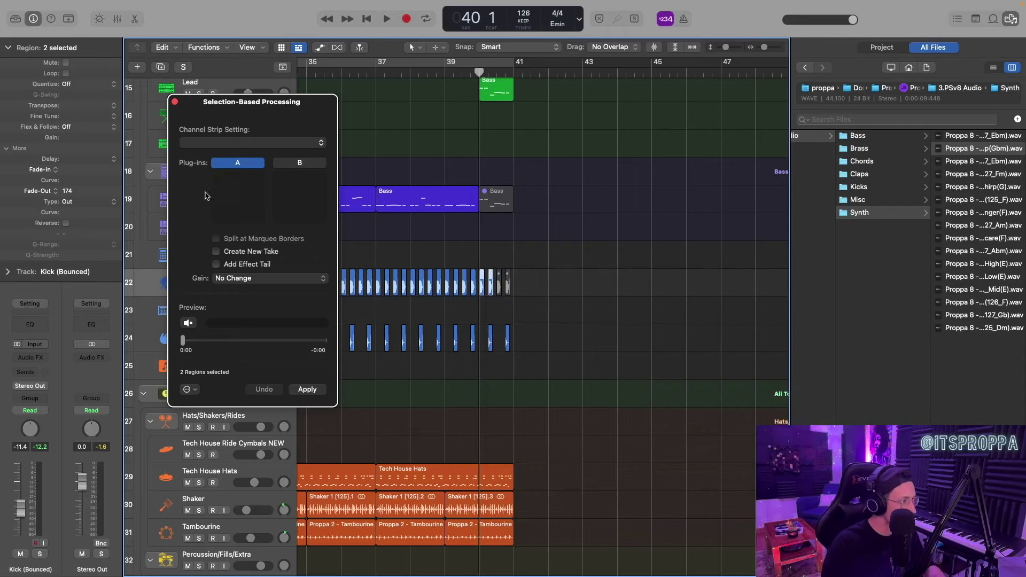
- Add a stereo Channel EQ to the selection-based processing and apply a steep low cut to the two selected kick regions
click(254, 179)
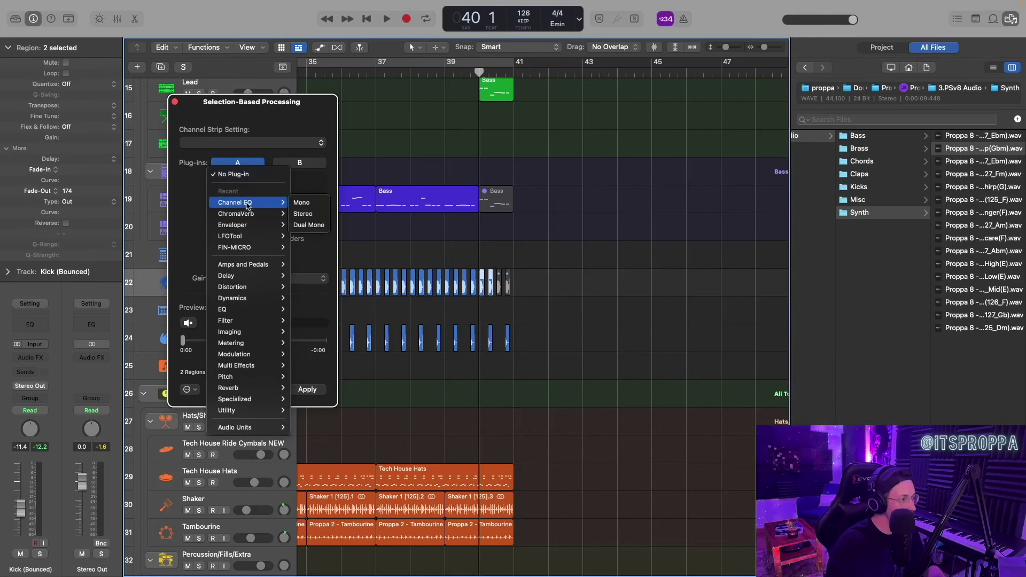
click(304, 214)
drag(346, 291, 478, 281)
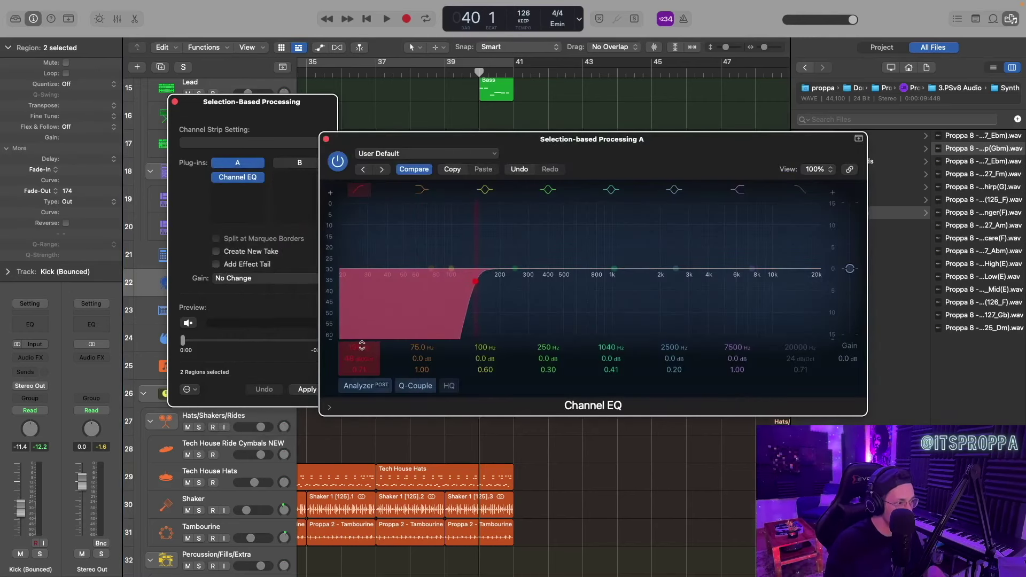
click(326, 139)
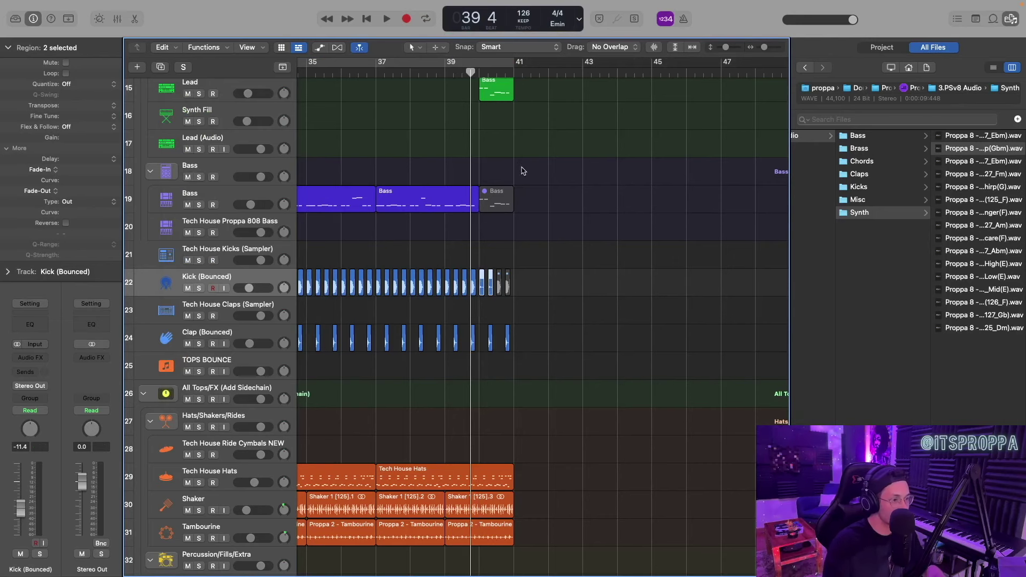
- Play the arrangement from bar 39 beat 4 into bar 40 to hear the processed kicks
scroll(523, 170, down, 2)
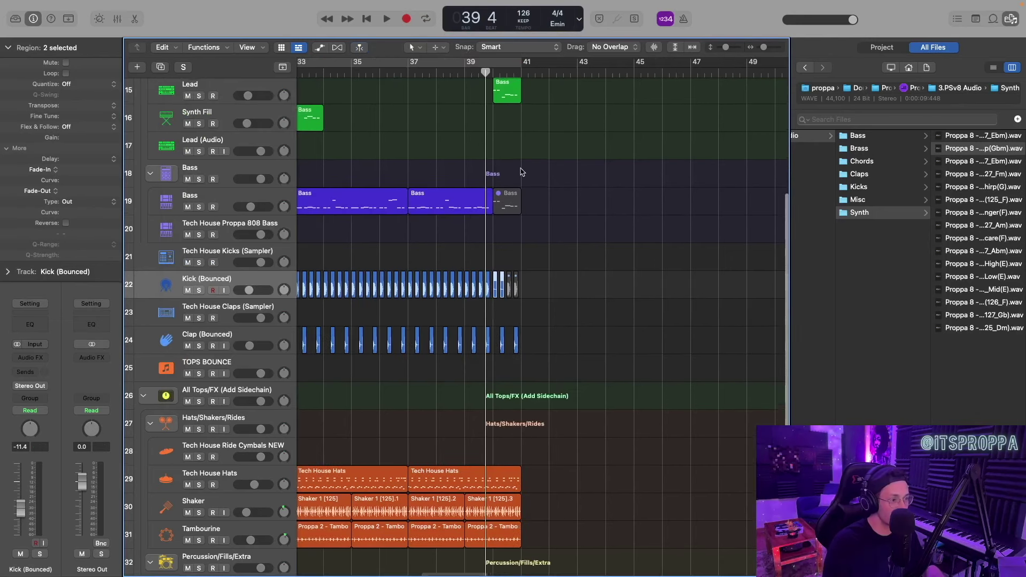
key(space)
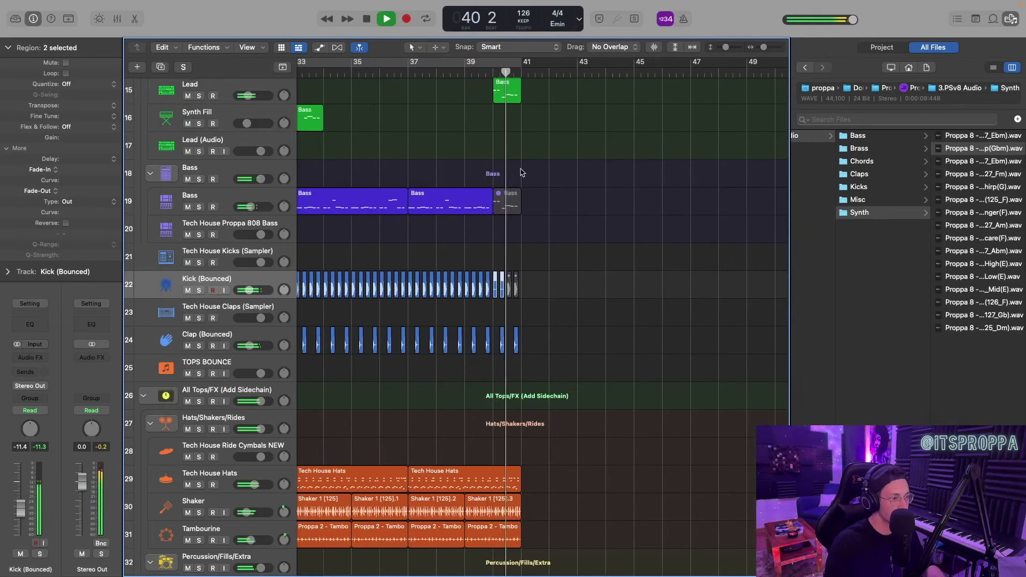
scroll(519, 172, up, 2)
key(space)
- Automate LFOTool's LFO Depth on the soloed Bass/Synth (Add Sidechain) track down to 0 for the second half of bar 40
click(508, 74)
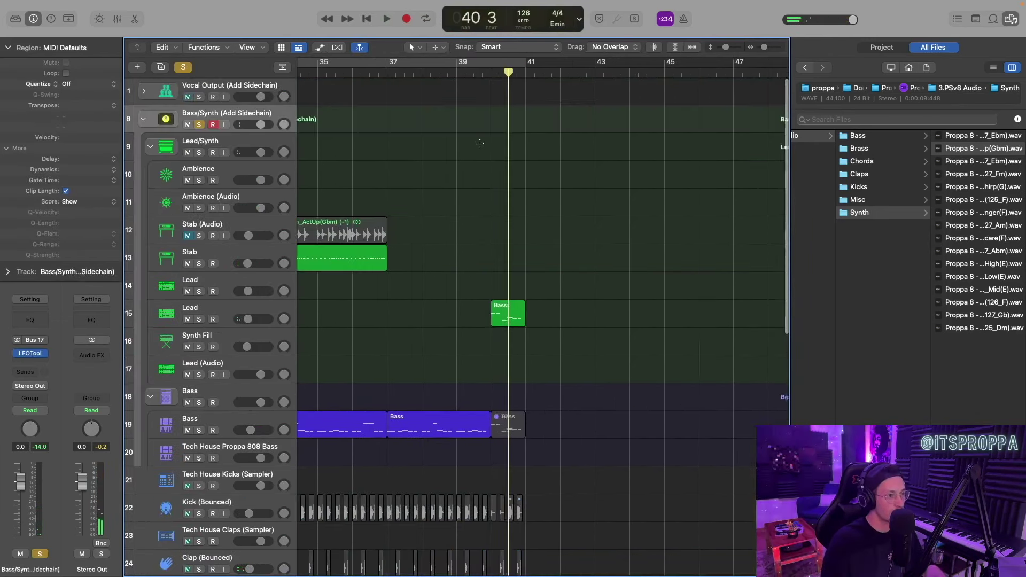
scroll(481, 144, right, 3)
key(a)
click(263, 142)
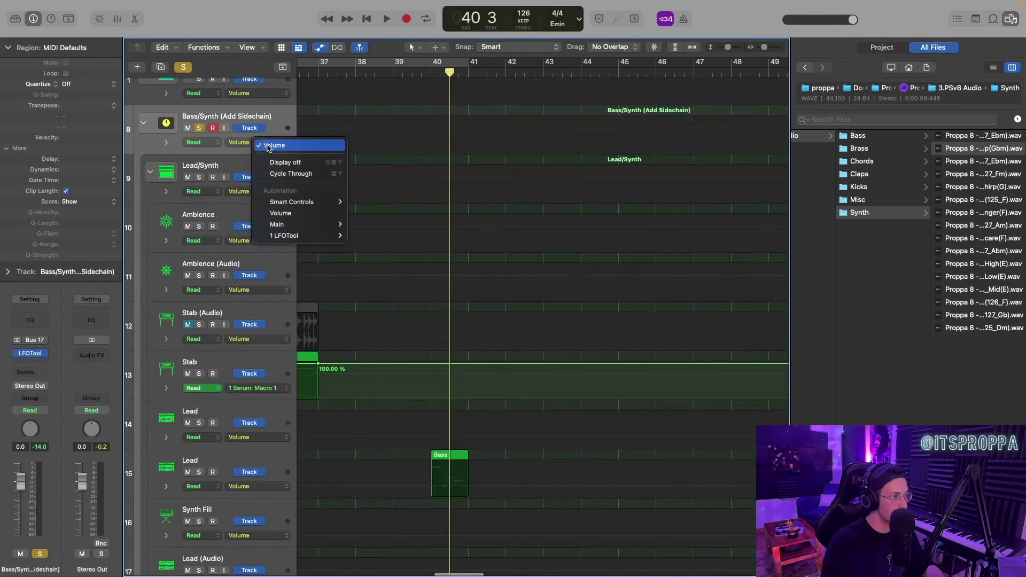
click(326, 236)
click(265, 142)
click(490, 139)
key(super+Right)
key(super+Right)
key(super+Right)
click(484, 125)
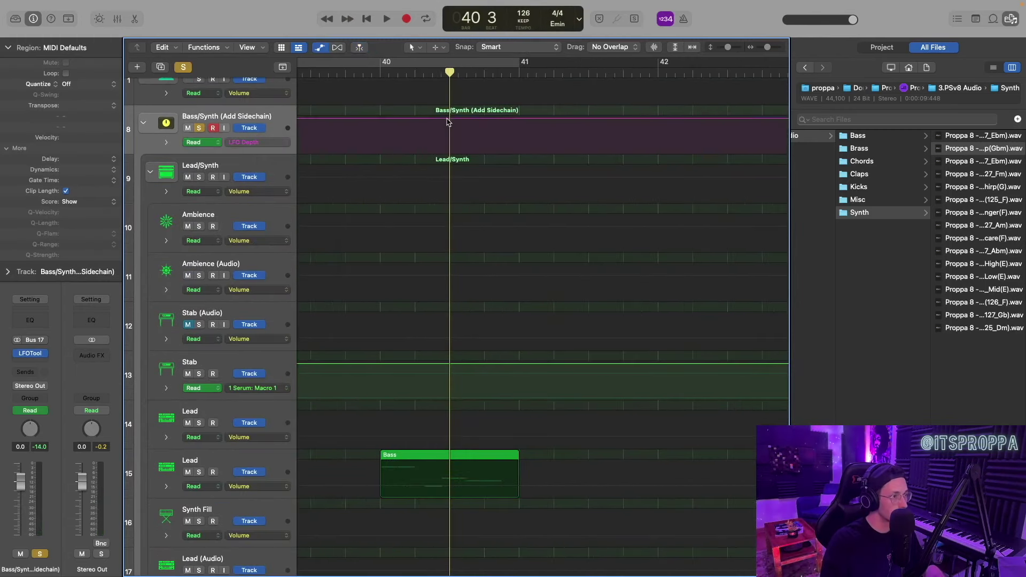
drag(479, 125, 479, 172)
- Paste the LFO Depth automation dip onto the All Tops/FX (Add Sidechain) track at bar 40 and hide the automation
key(super+Left)
key(super+Left)
click(422, 73)
scroll(462, 205, down, 20)
scroll(463, 209, up, 10)
click(230, 256)
key(super+v)
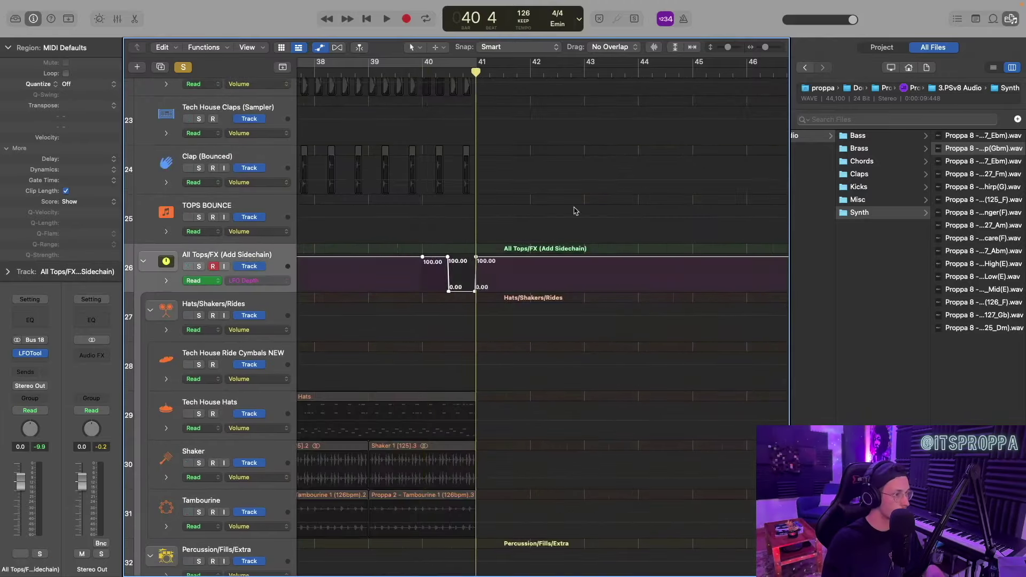
key(super+Left)
key(super+Left)
key(a)
- Turn off solo and play the arrangement through bar 40
click(447, 73)
click(184, 67)
key(space)
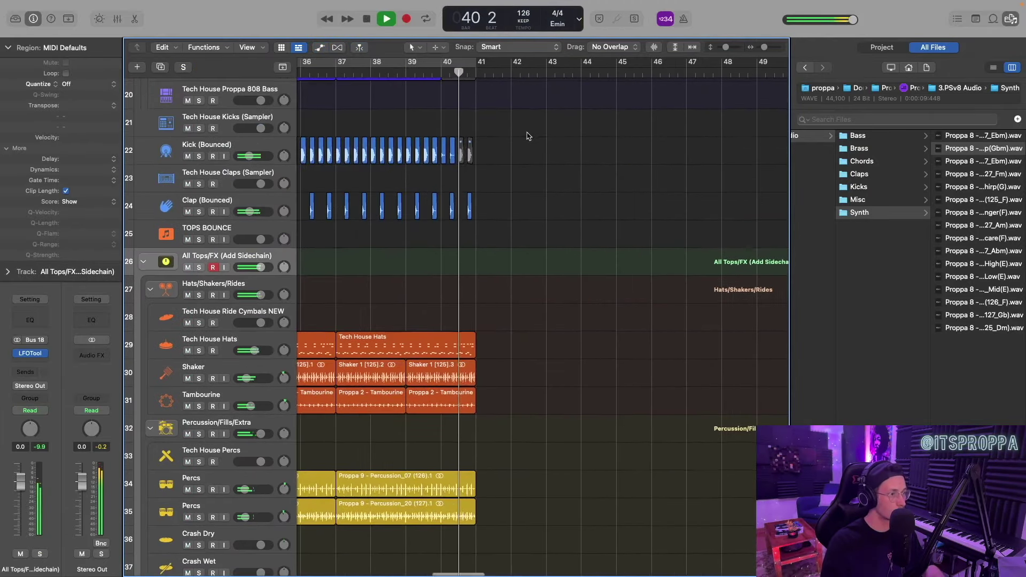
scroll(527, 136, up, 10)
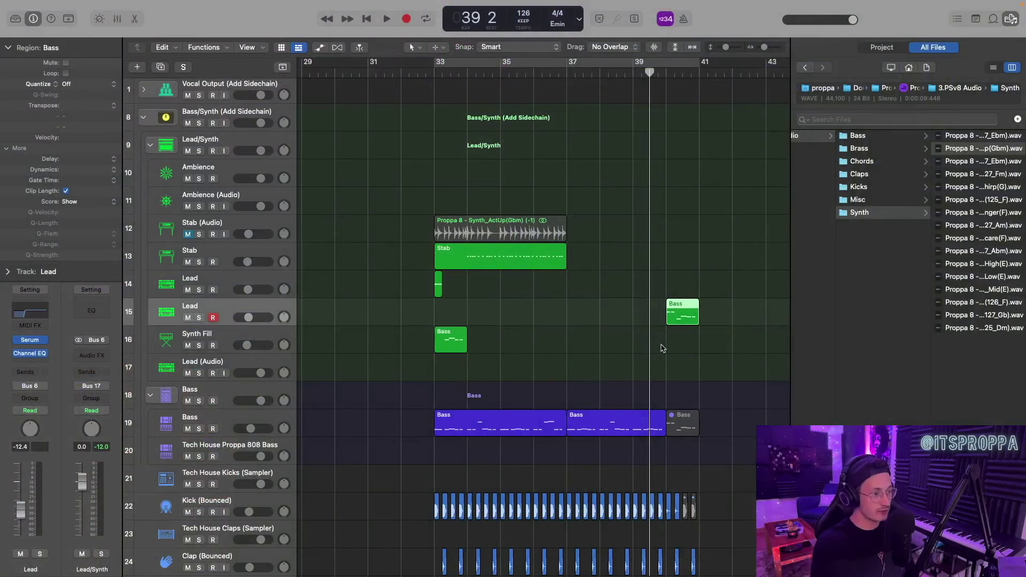
- Copy the first bass note at bar 37 onto the empty duplicated Lead track as a short region, and solo it
key(super+Left)
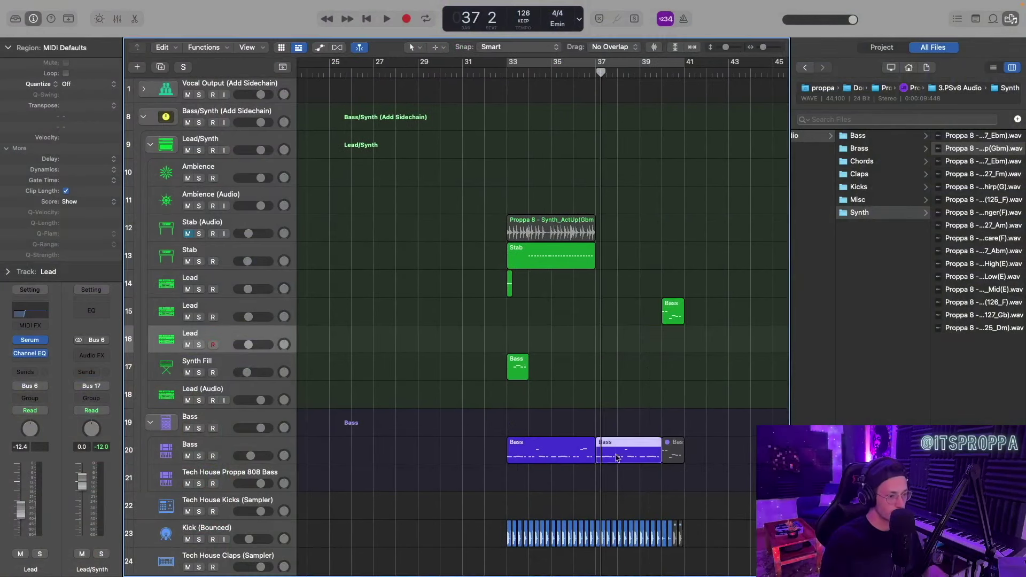
drag(598, 448, 598, 340)
click(598, 339)
key(s)
- Load the Serum preset Bass - Borp on the new Lead track and audition it with bar 37 cycling
click(31, 340)
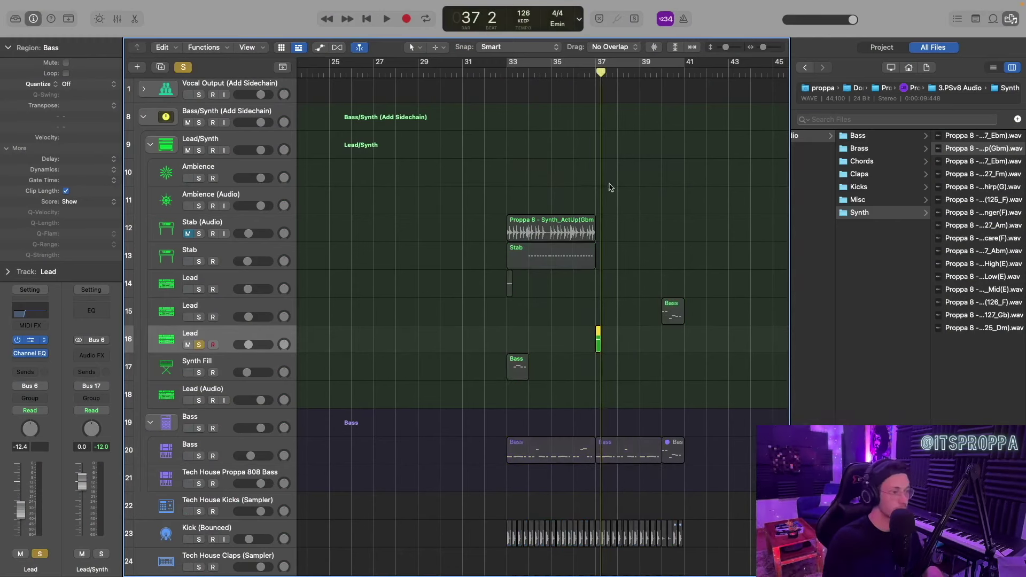
click(393, 140)
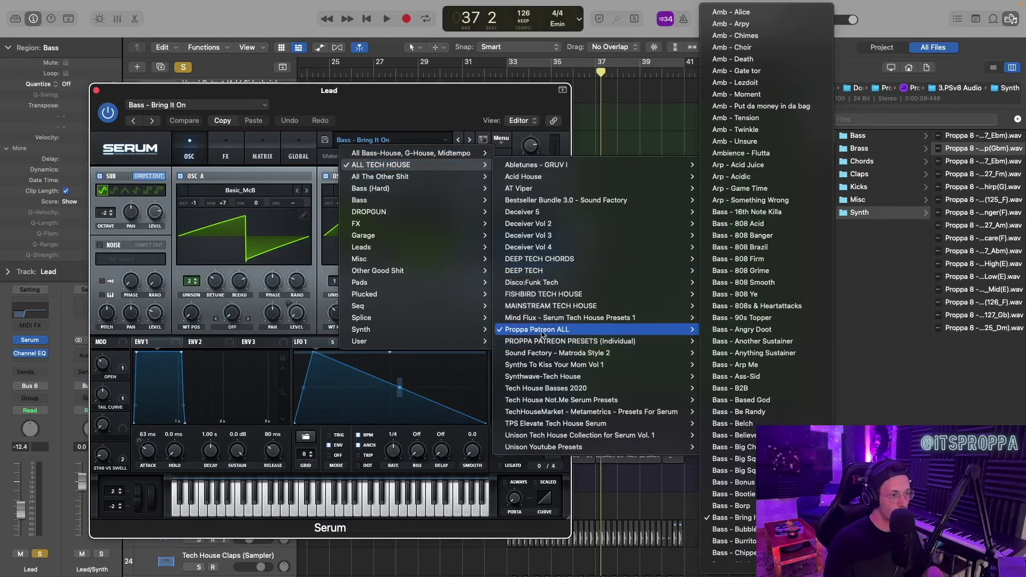
click(759, 412)
key(space)
key(s)
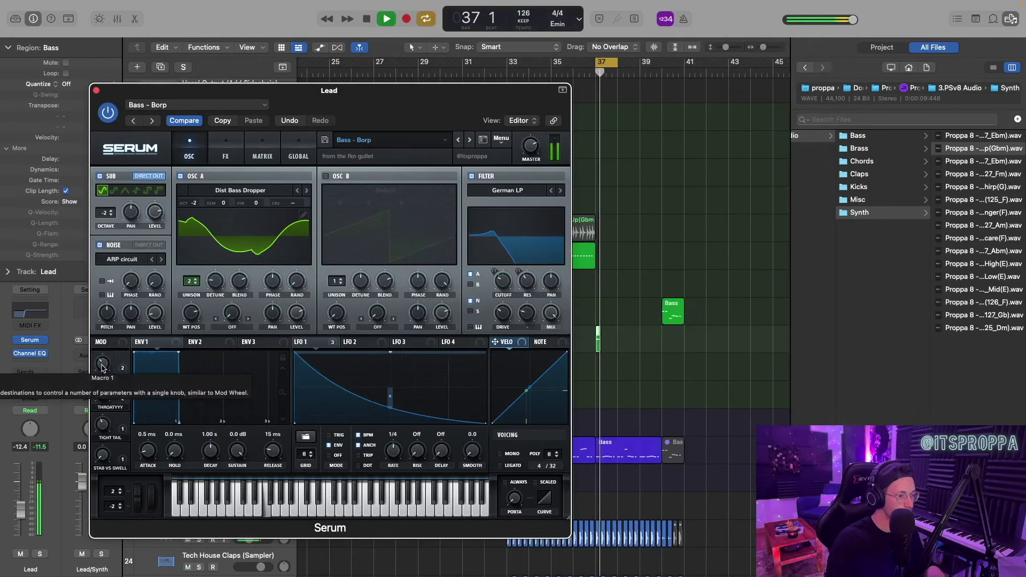
key(space)
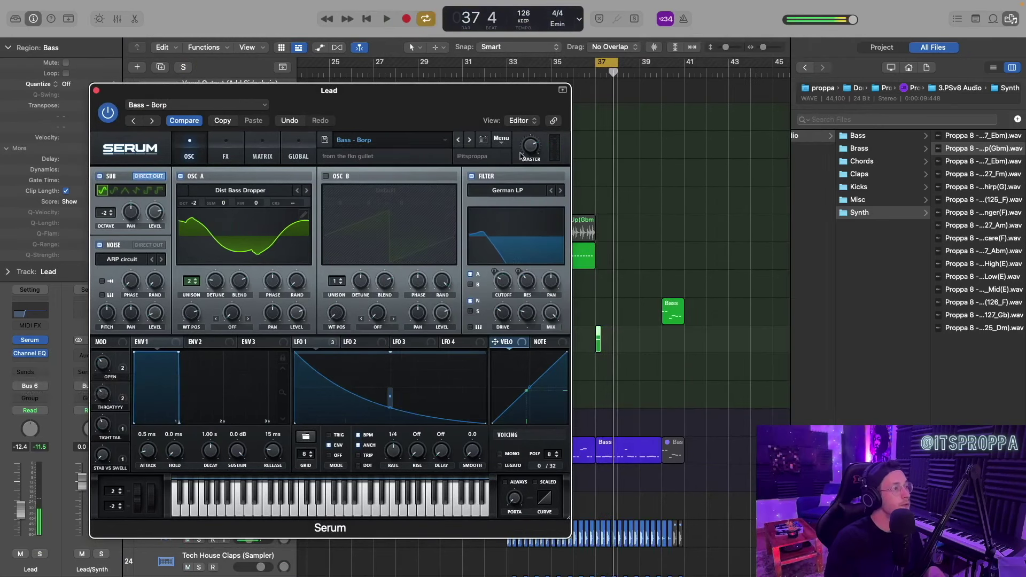
- Switch the Lead track's Serum to the preset Bass - Eff Em and audition it soloed
click(468, 140)
key(s)
key(space)
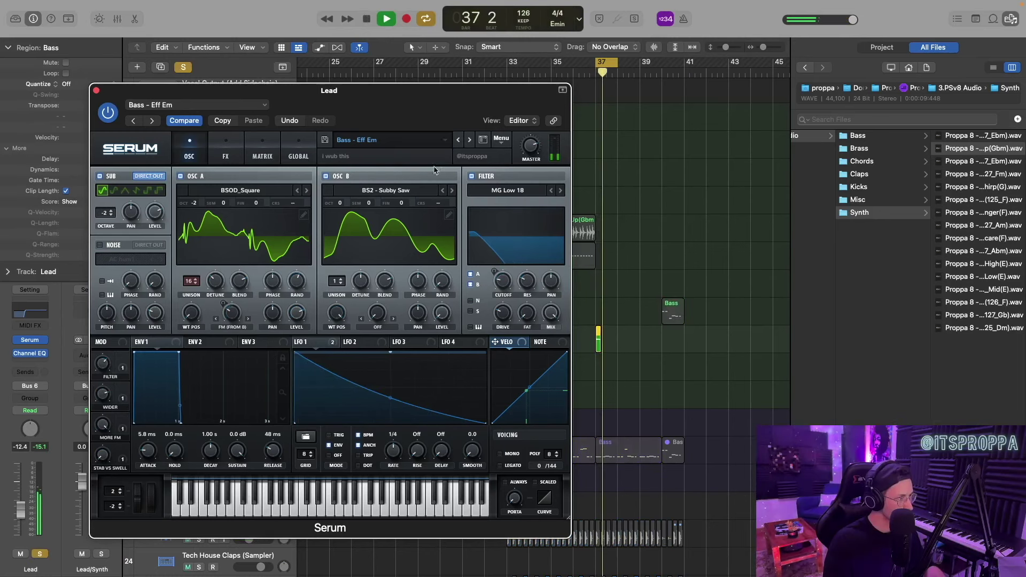
key(s)
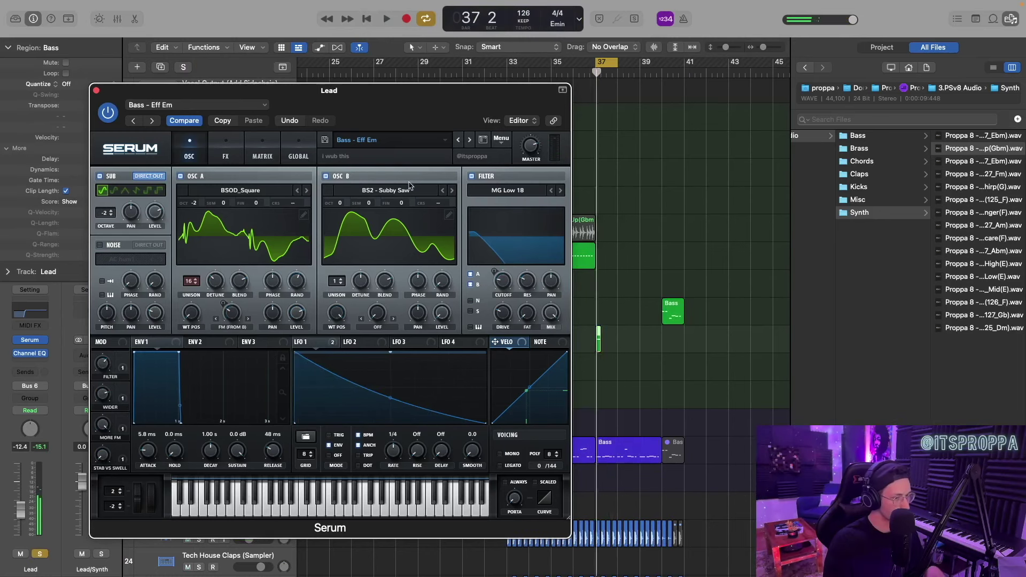
- Switch Serum to the preset Bass - Reese All Over, audition it soloed and in the mix, and close the plug-in
click(470, 140)
key(s)
key(space)
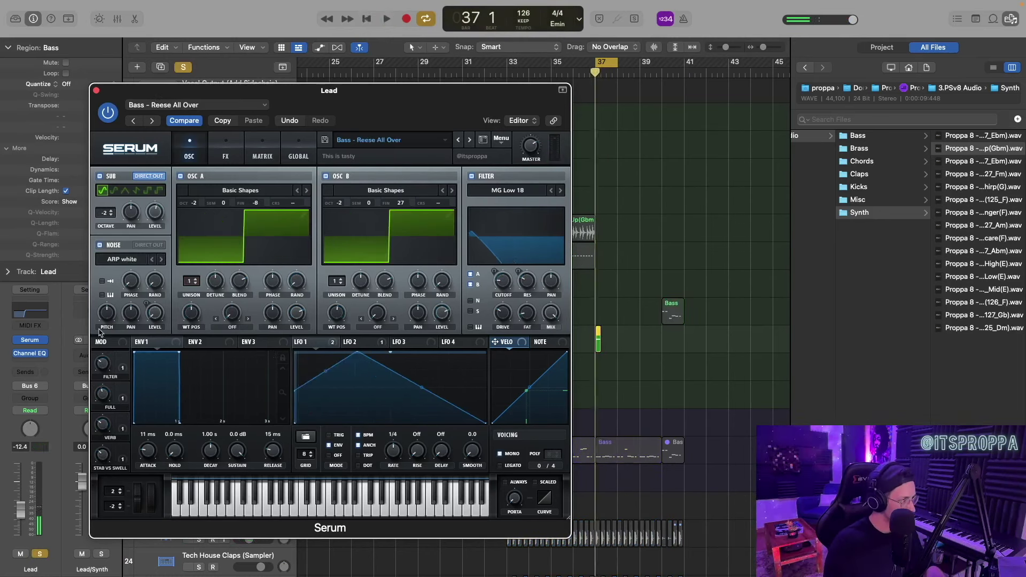
key(s)
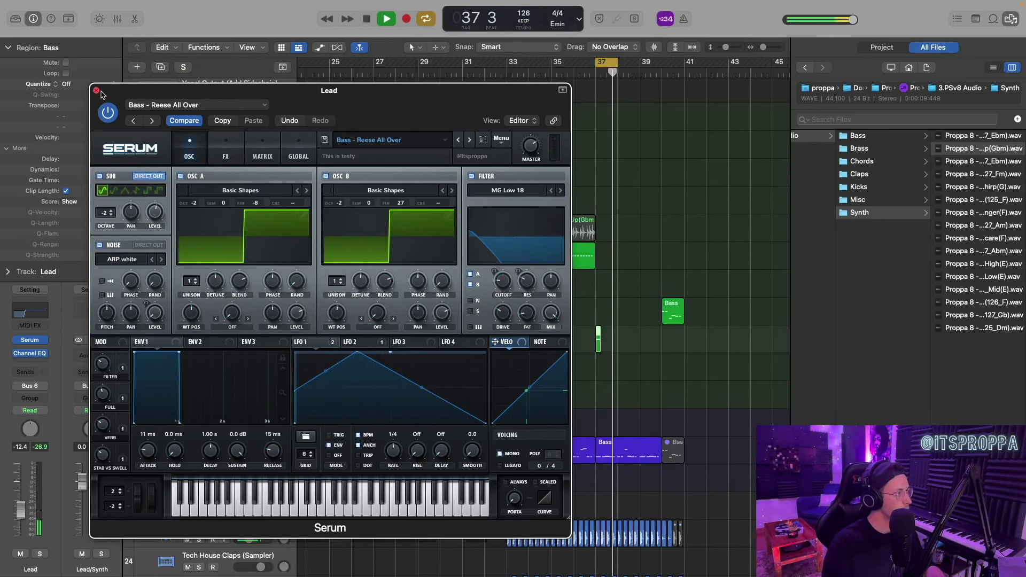
key(space)
click(96, 90)
- Turn off the cycle, play the bars leading into bar 37 to hear the Reese note, and return the playhead to 37 1
ctrl+alt+click(563, 345)
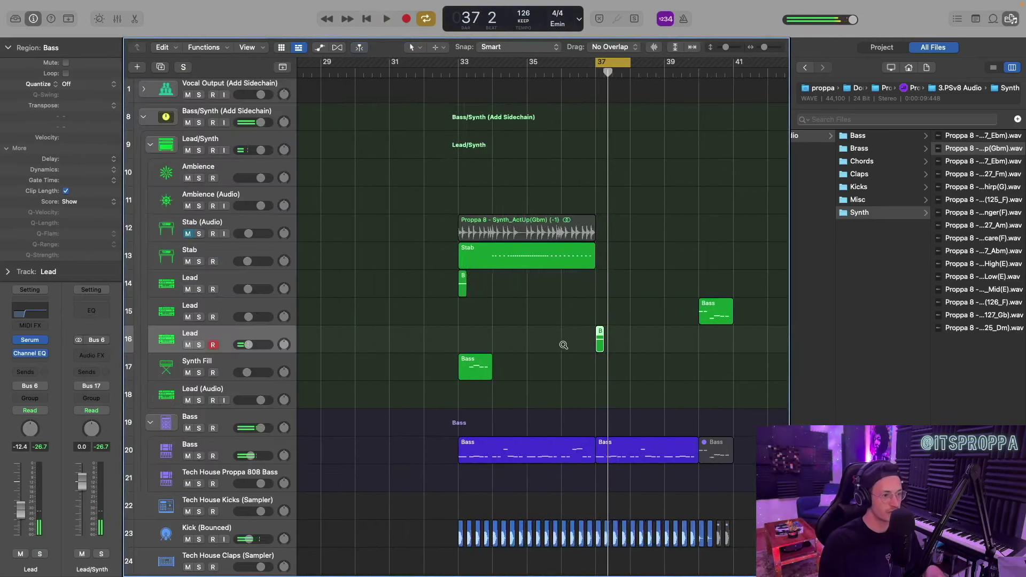
scroll(563, 345, right, 5)
drag(618, 347, 617, 347)
ctrl+alt+click(617, 347)
key(c)
click(446, 71)
key(space)
key(super+Left)
key(super+Left)
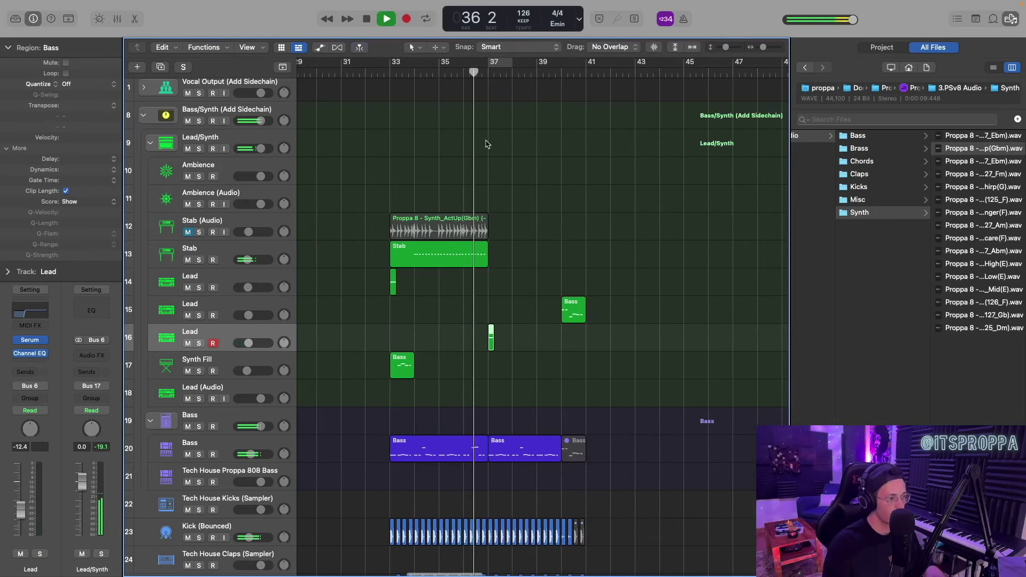
key(super+Right)
key(super+Right)
key(super+Right)
key(super+Right)
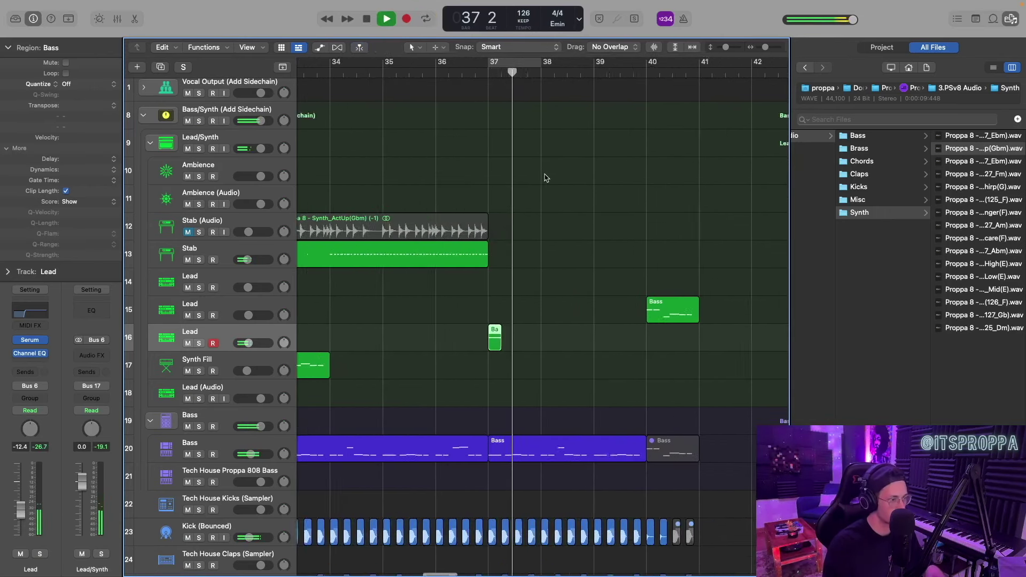
key(space)
click(487, 74)
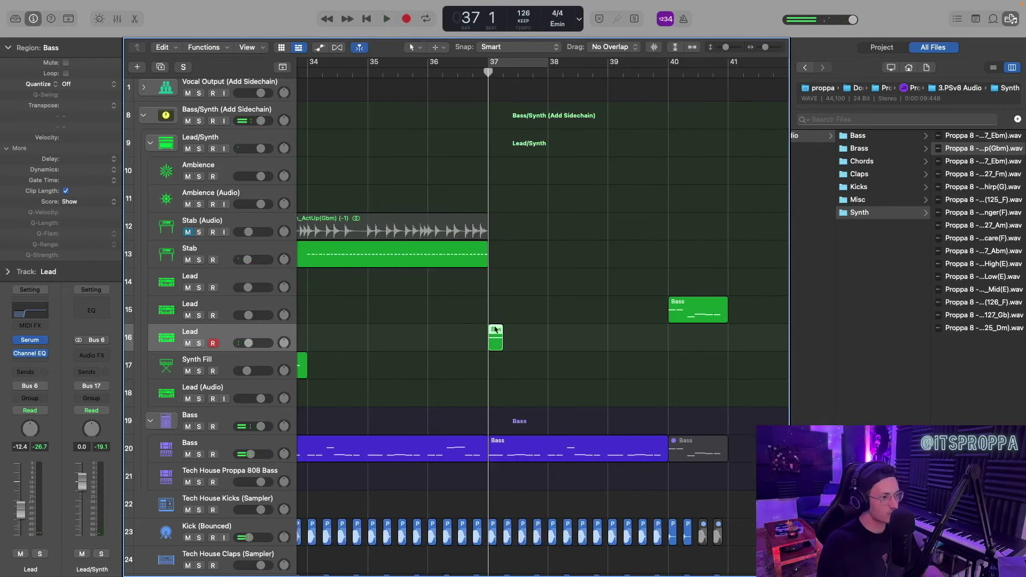
- Move the two lower Lead tracks into the Bass group as purple tracks named Wub Fill and Reese Stab
scroll(495, 328, down, 4)
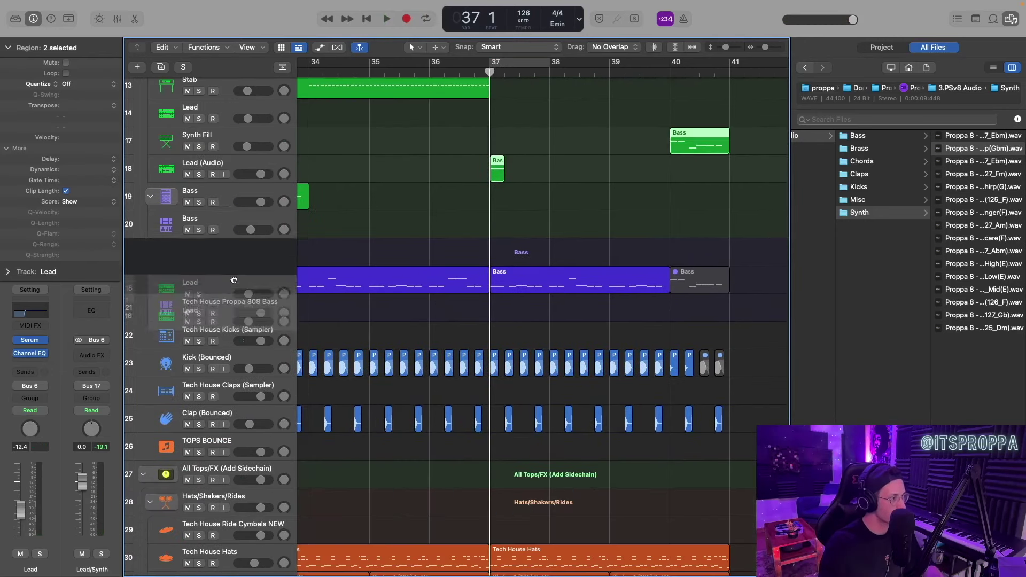
drag(233, 279, 235, 235)
drag(217, 198, 217, 256)
drag(217, 257, 218, 259)
key(alt+c)
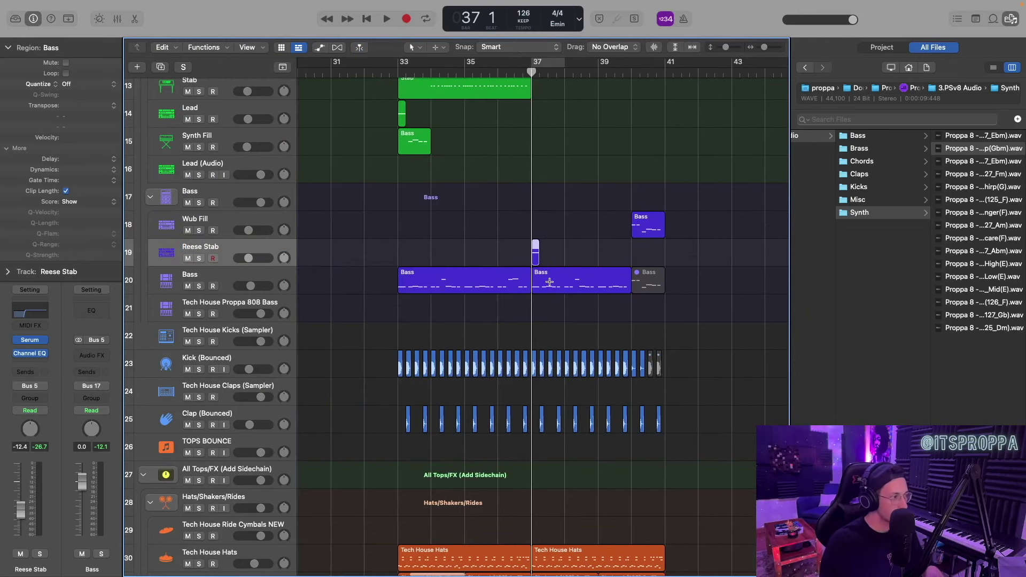
- Duplicate the Reese Stab track as Swell, place its one-beat region right before bar 37, and audition it soloed in a one-bar cycle
key(super+d)
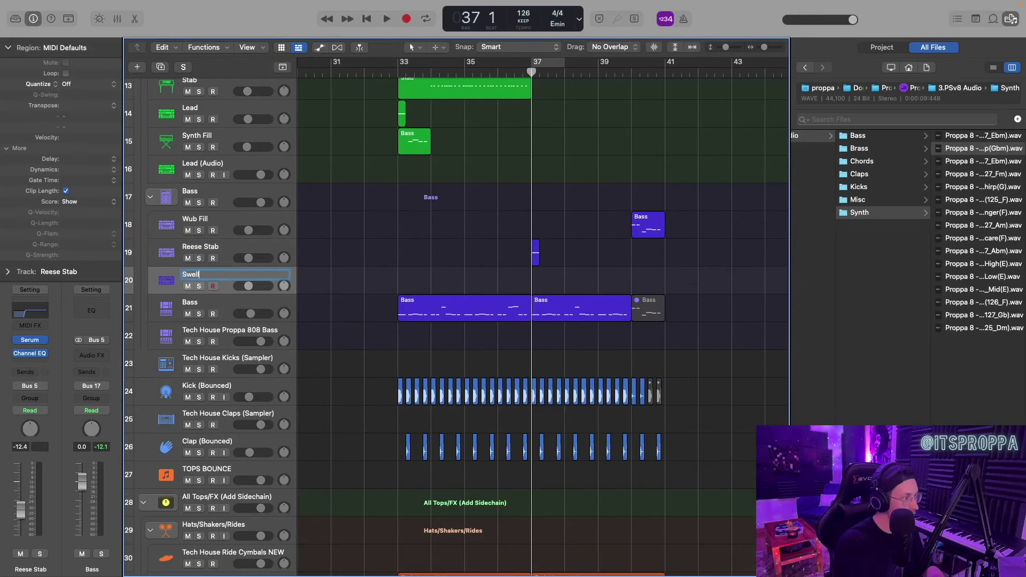
scroll(548, 277, up, 5)
drag(601, 63, 554, 65)
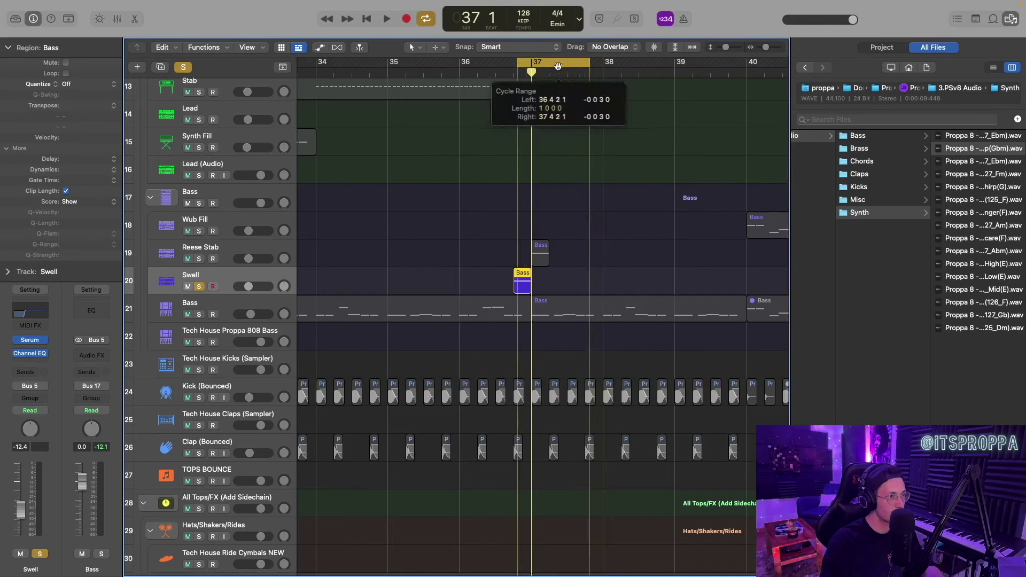
key(space)
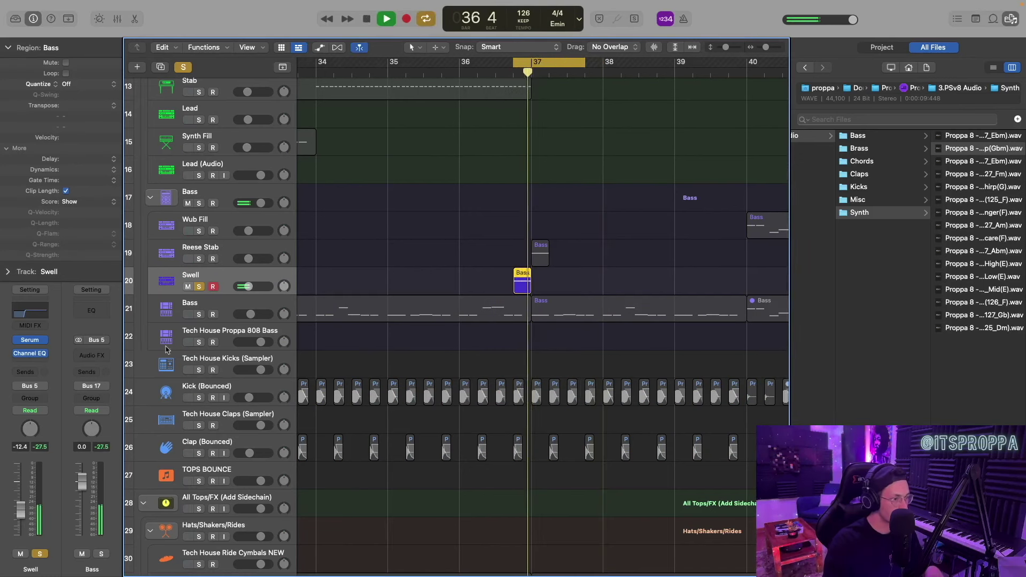
- Load Bass - FM Insane in Swell's Serum, shape LFO 1 into a late-peaking ramp, and set the track's volume to -6.0 dB
click(29, 340)
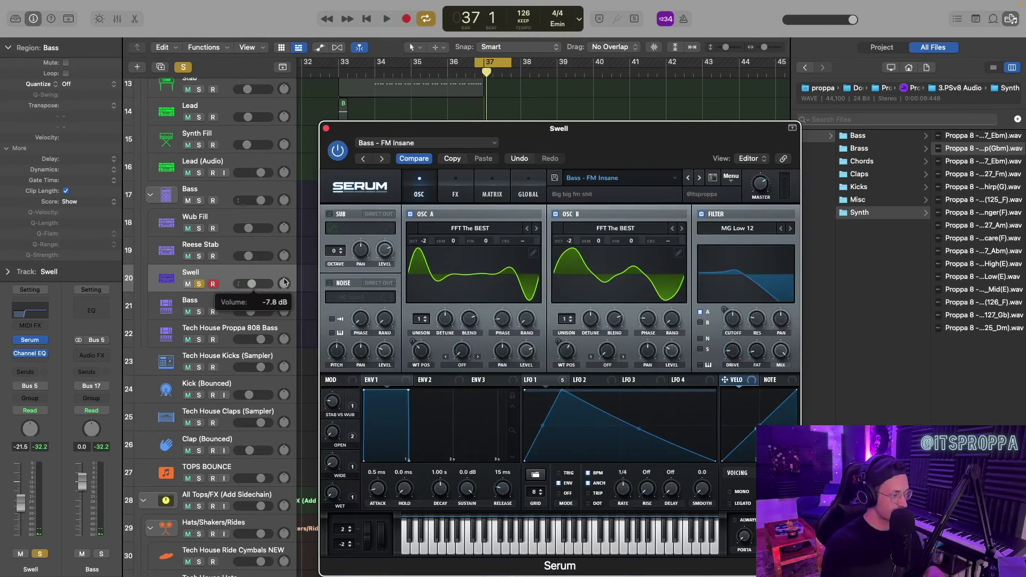
key(space)
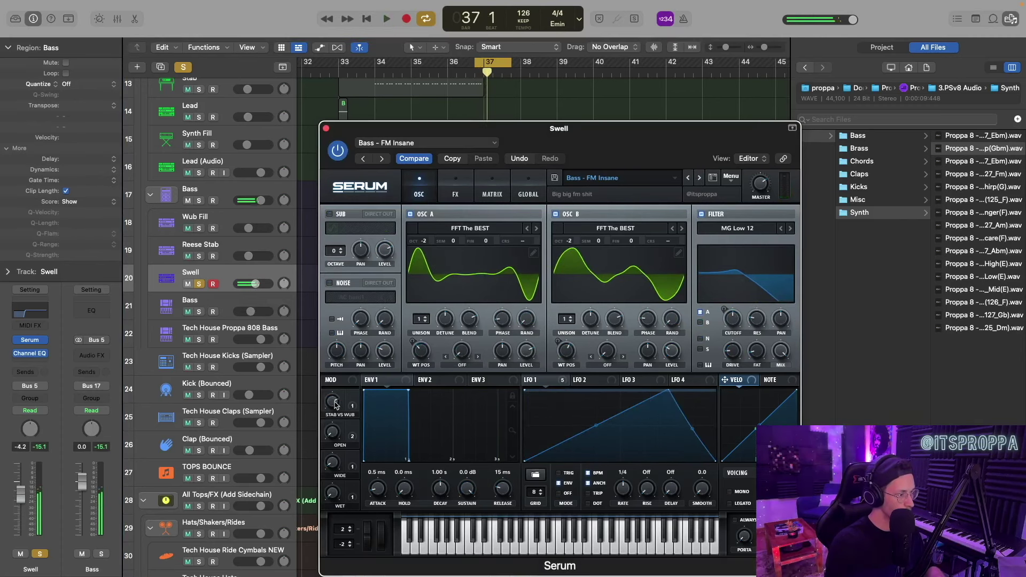
drag(337, 400, 333, 449)
key(space)
key(s)
key(space)
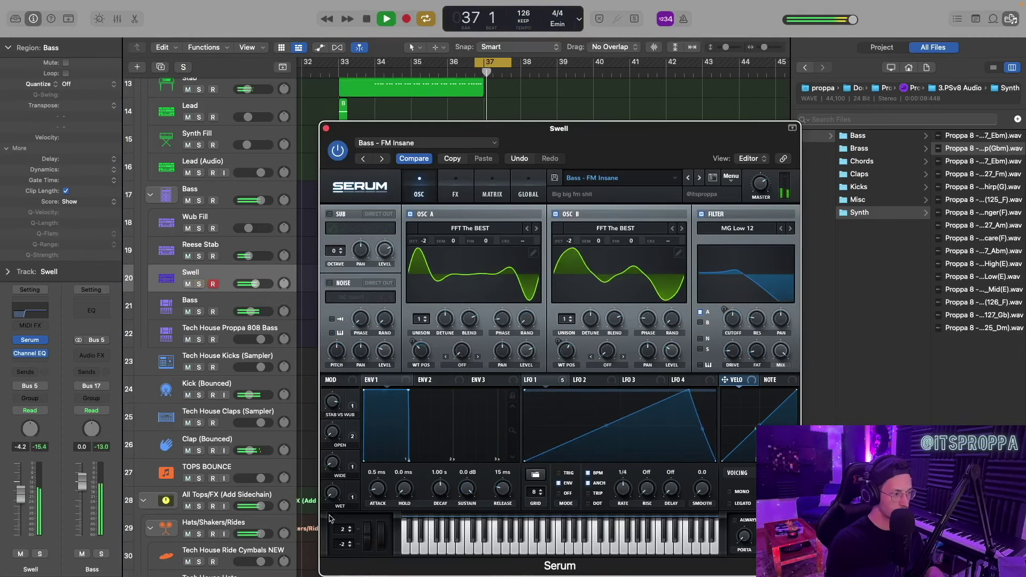
key(space)
key(v)
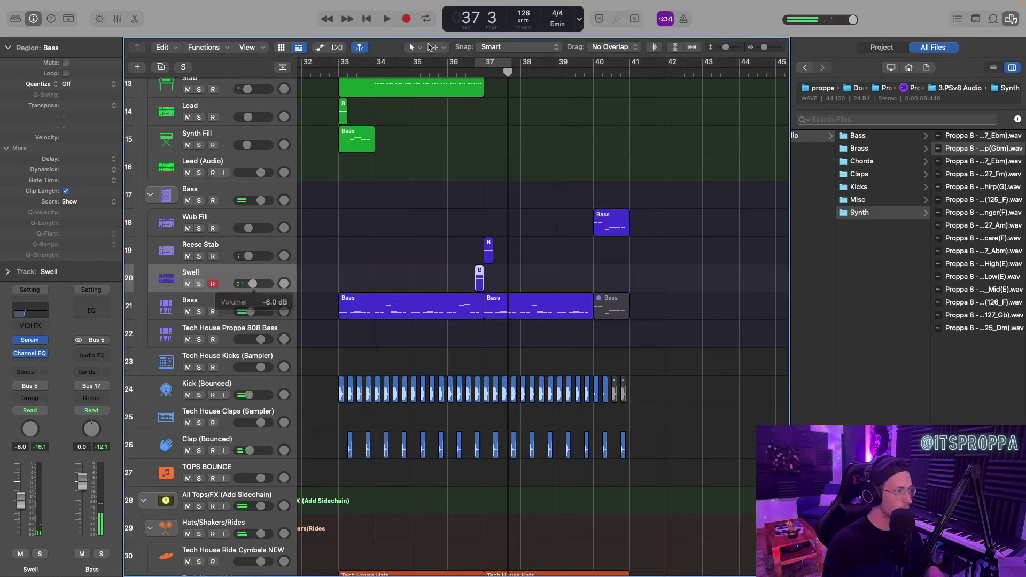
- Play the drop from bar 33 into bar 37 to hear the swell and Reese stab in the full mix
click(335, 75)
key(space)
scroll(436, 99, down, 3)
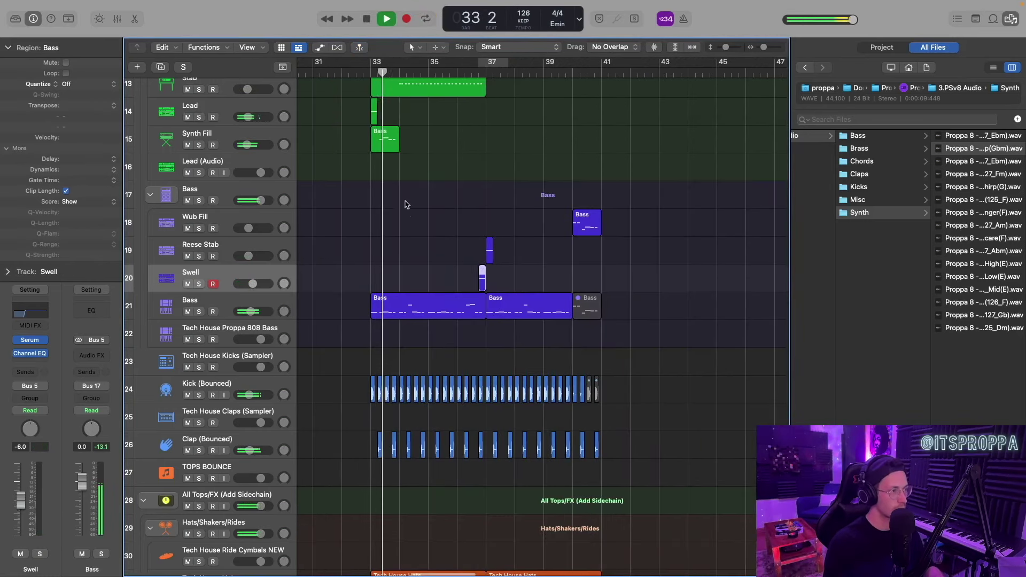
key(super+Up)
scroll(404, 213, left, 2)
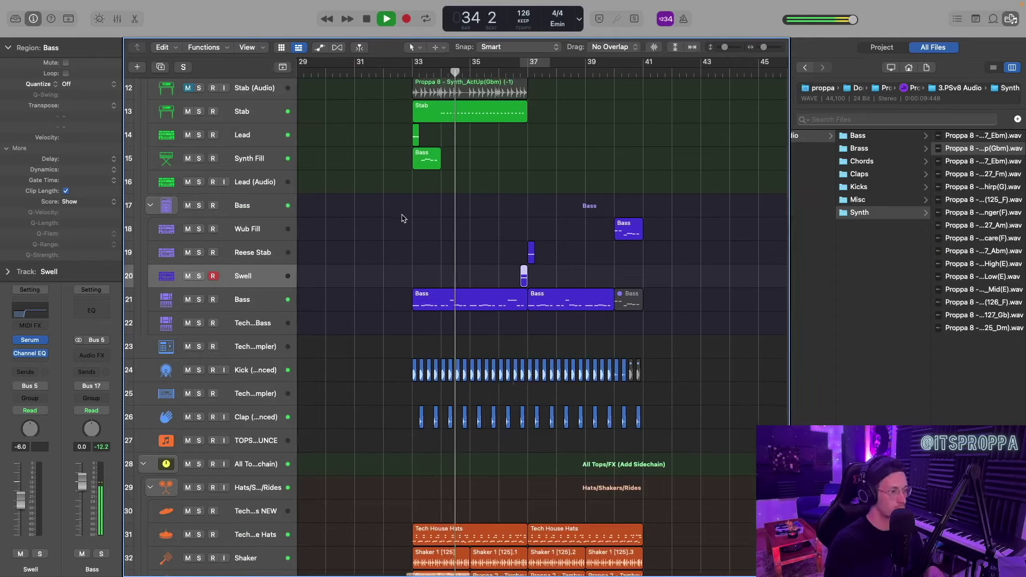
scroll(402, 212, down, 2)
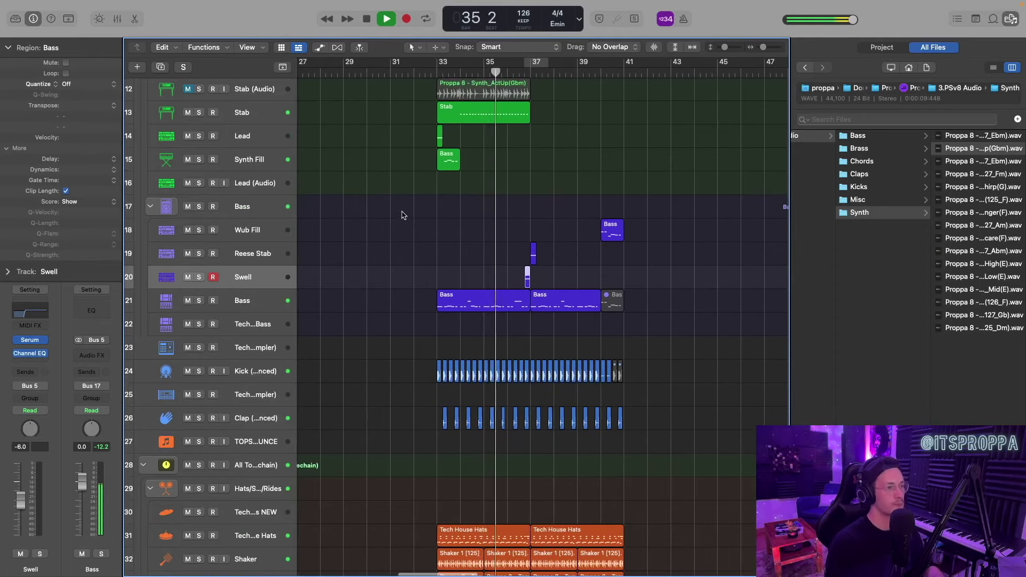
scroll(402, 212, up, 1)
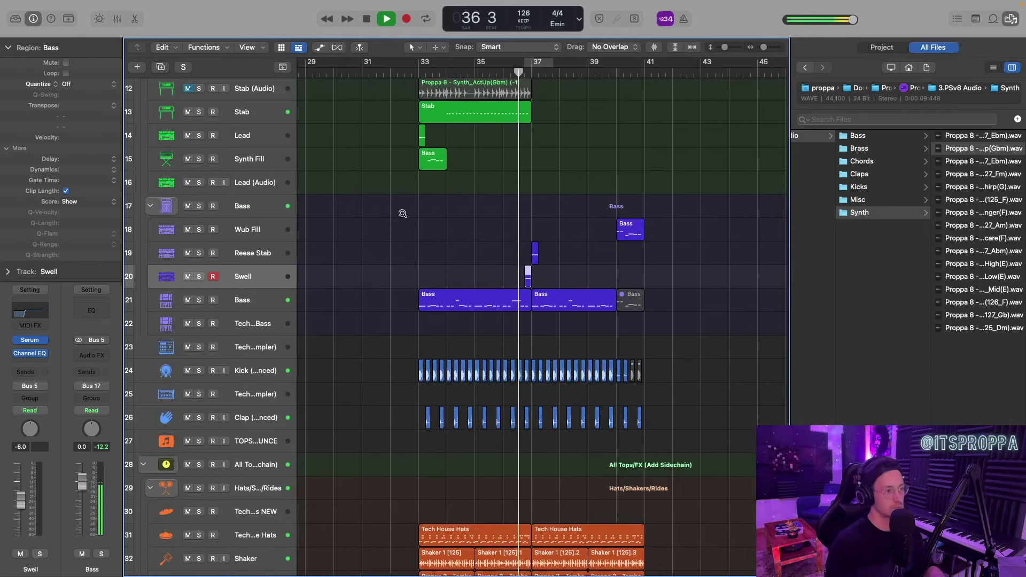
scroll(402, 215, up, 1)
scroll(402, 216, up, 1)
key(space)
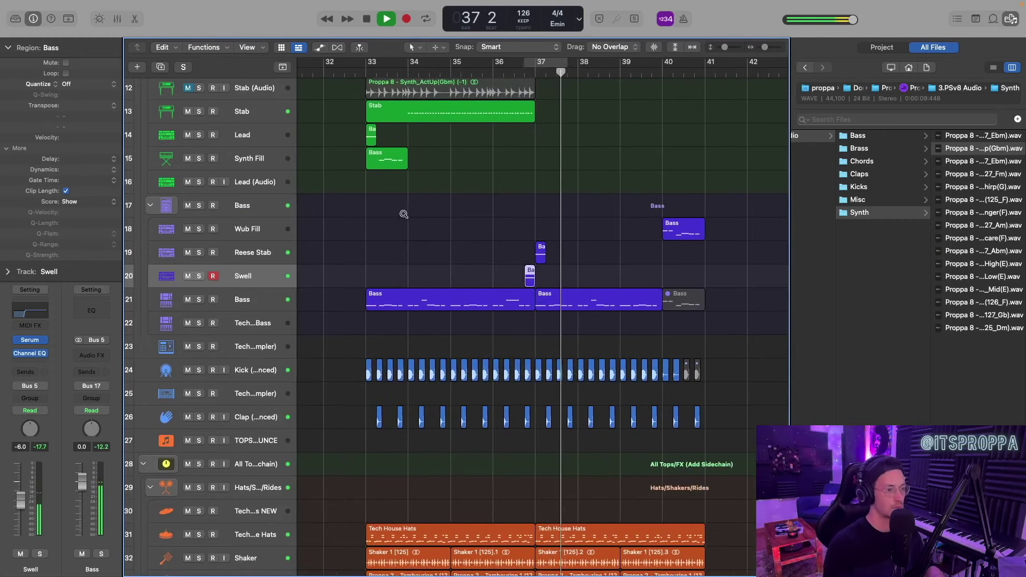
- Duplicate the Synth Fill track, move the fill region onto it at bar 37, and cycle that bar with the track soloed
scroll(415, 246, up, 3)
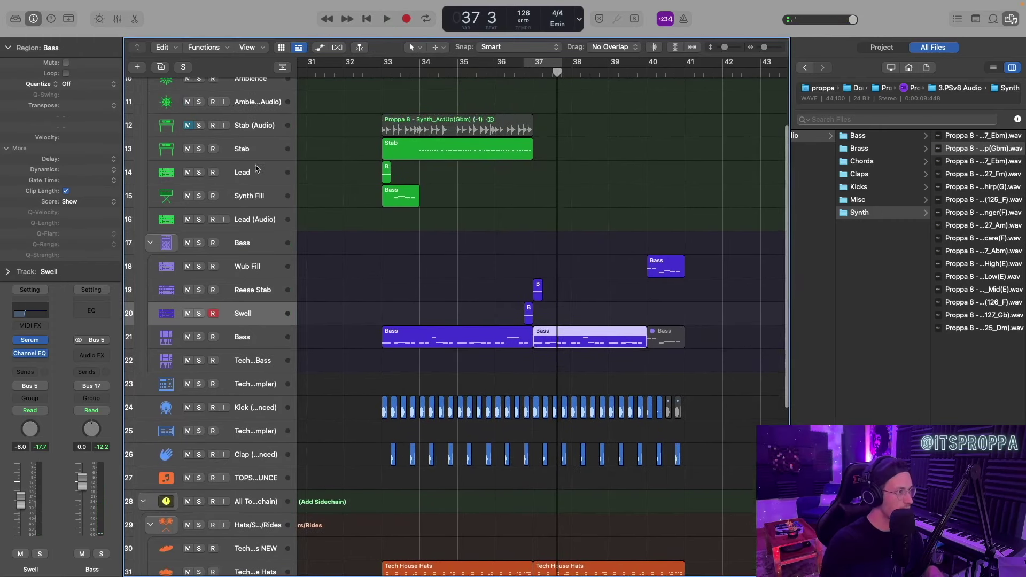
click(247, 206)
key(super+d)
drag(404, 204, 574, 221)
drag(550, 63, 558, 68)
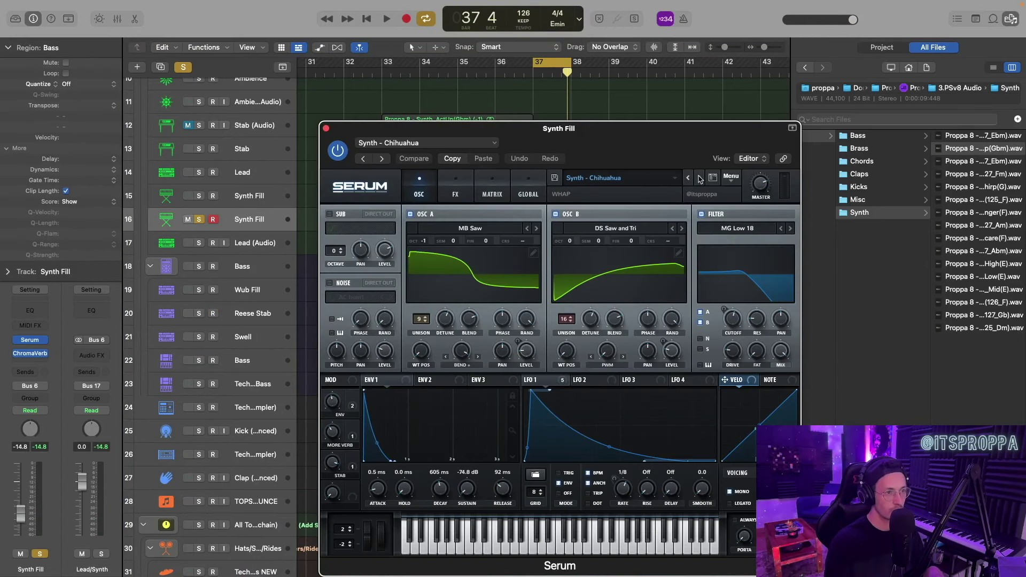
- Audition Serum presets on the duplicated Synth Fill track and load Lead - House All The Time
click(700, 179)
key(space)
click(699, 178)
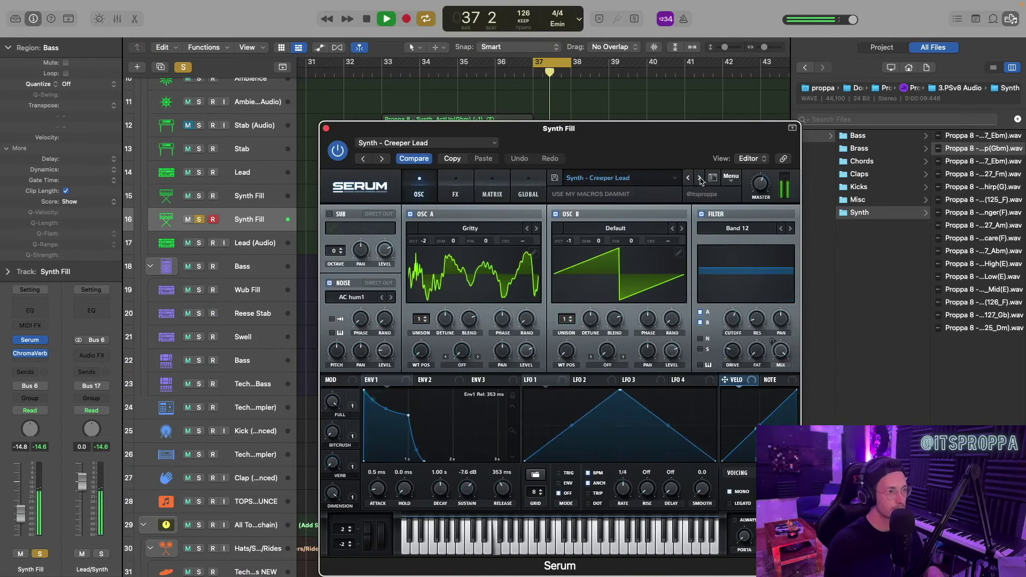
click(699, 179)
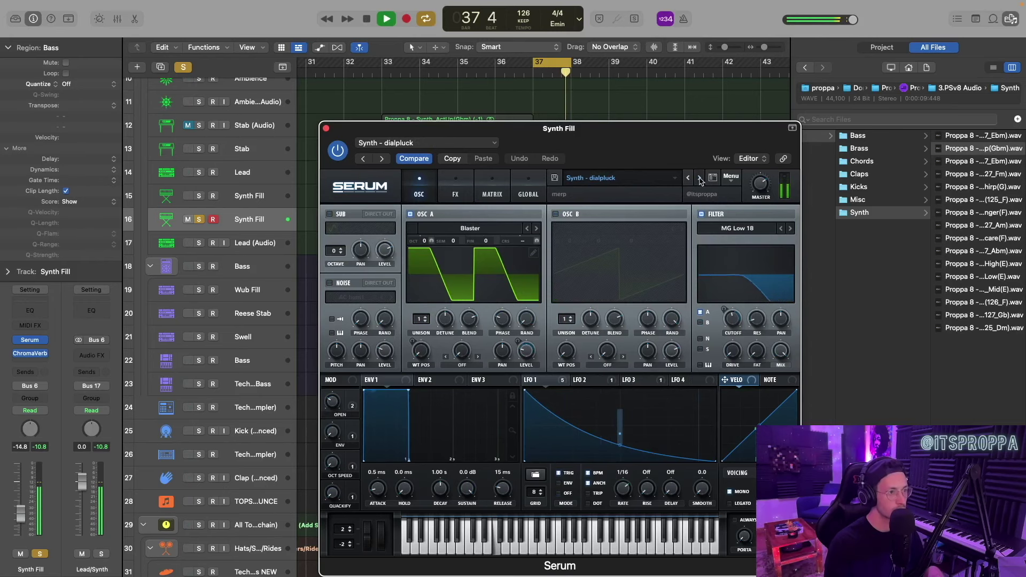
click(699, 178)
key(space)
click(614, 178)
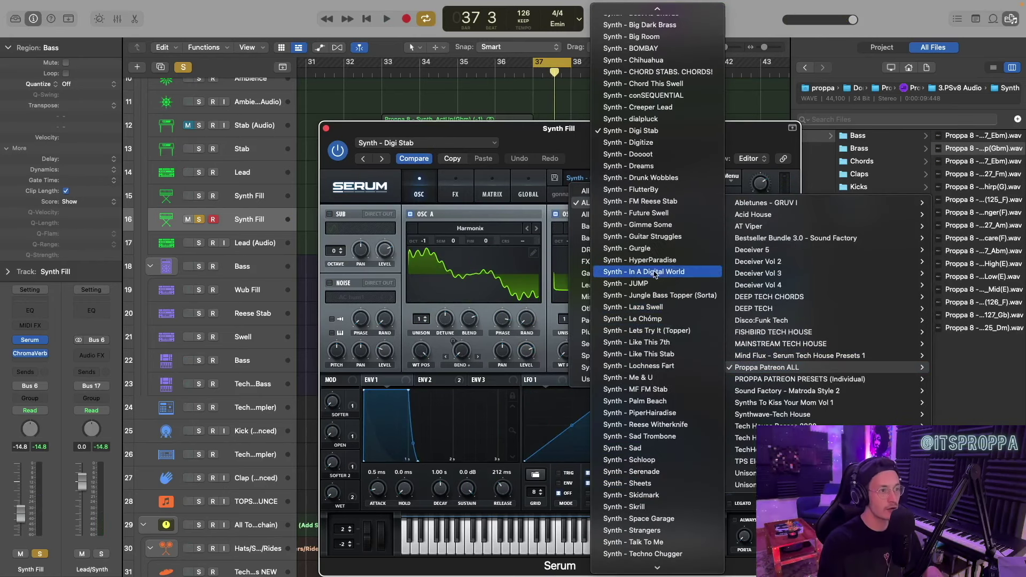
scroll(655, 274, up, 1)
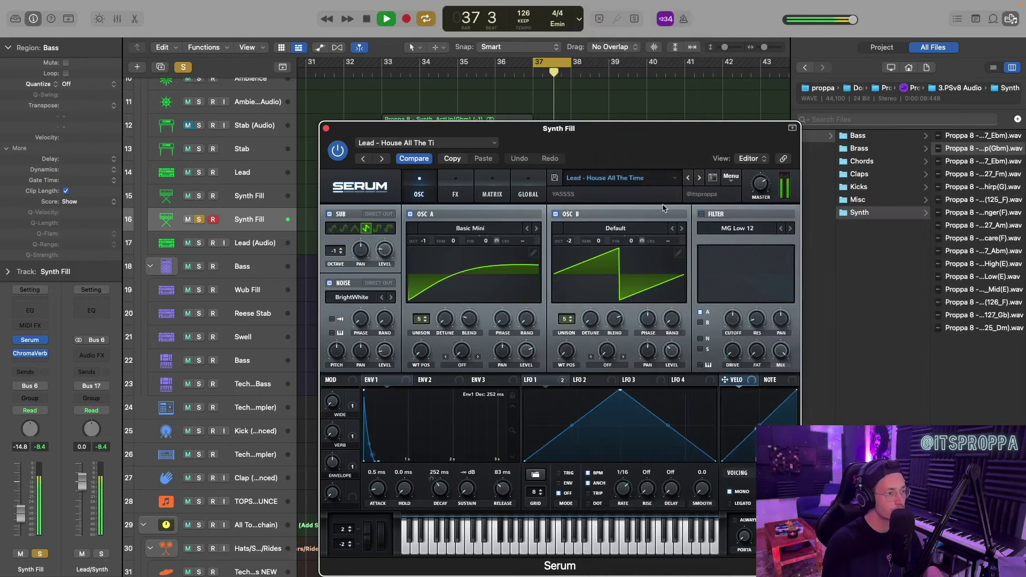
- Close Serum, play the fill in the mix without the cycle, set the new Synth Fill track's volume to -20.0 dB, and save the project
click(326, 129)
key(c)
key(space)
scroll(532, 103, down, 3)
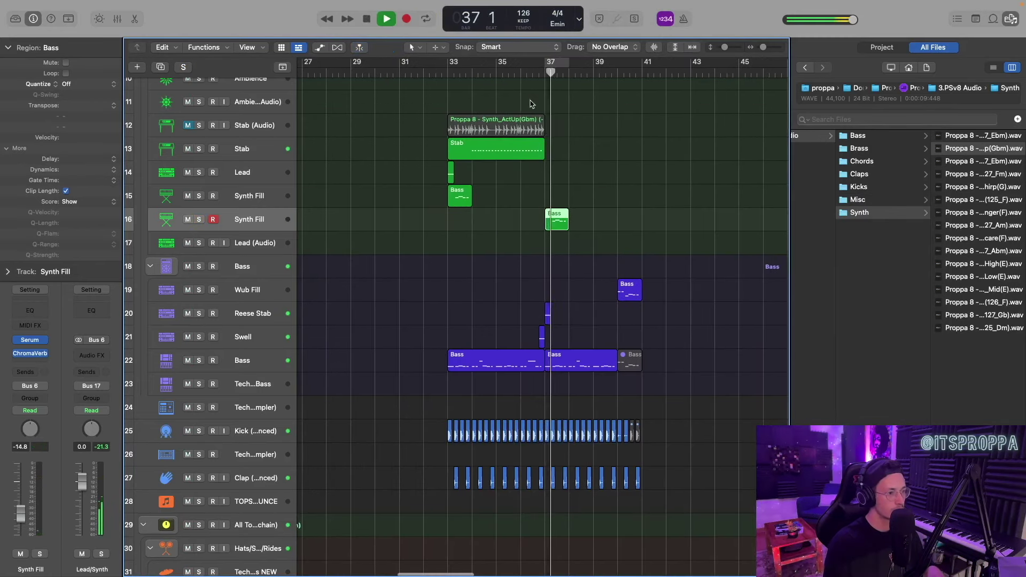
key(super+Down)
key(super+Down)
key(super+Down)
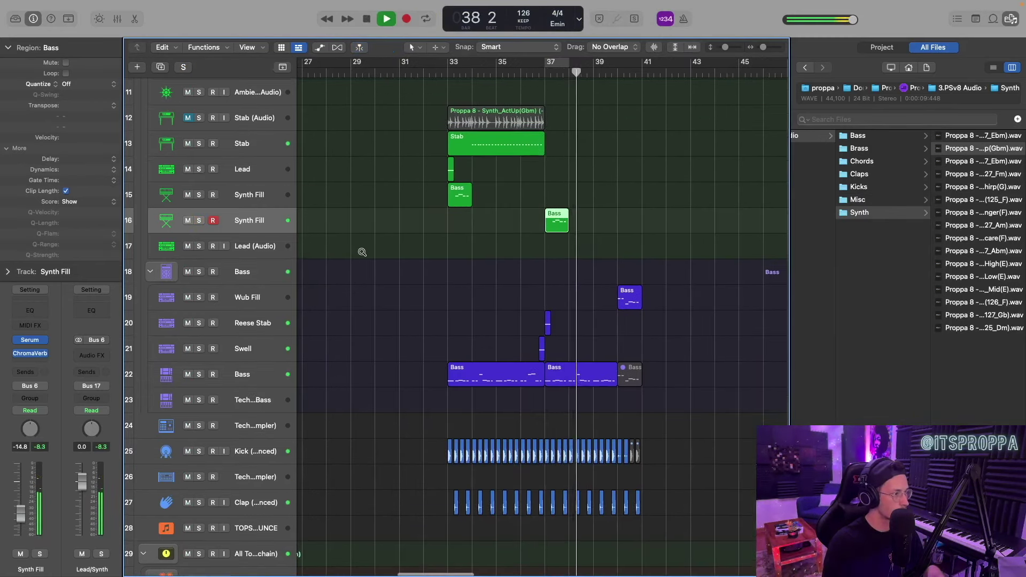
drag(246, 230, 247, 229)
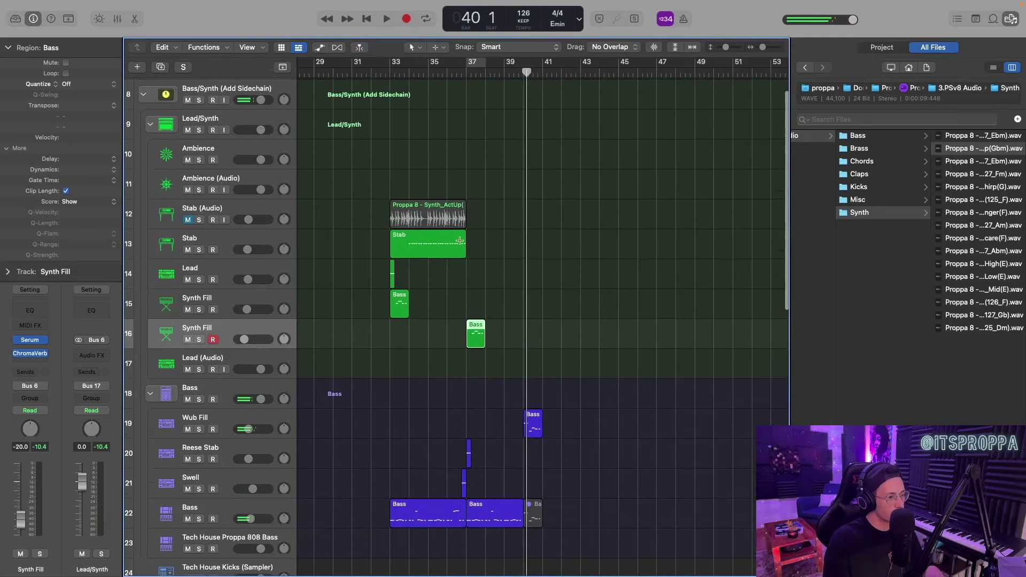
key(super+s)
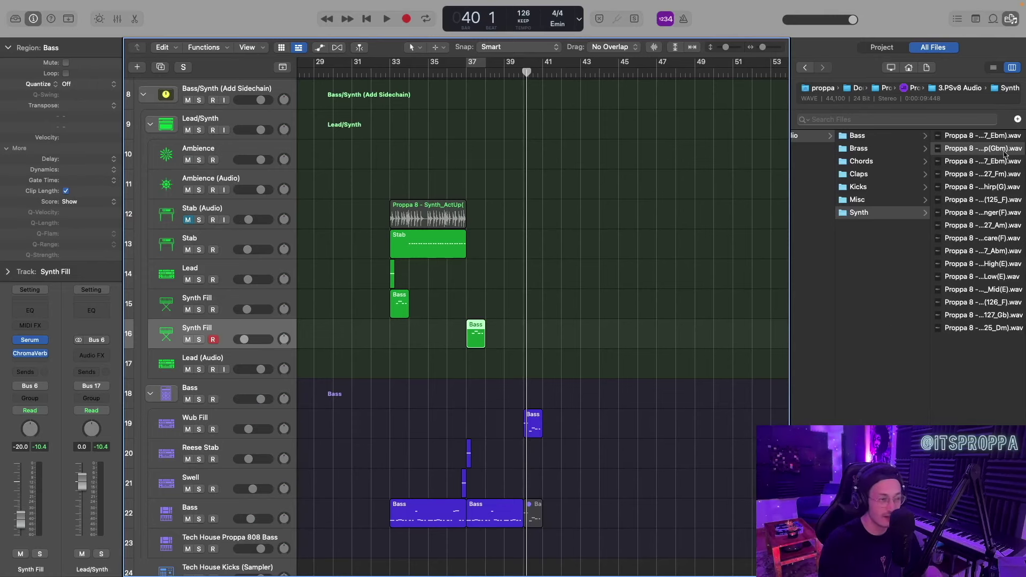
- Audition samples in the Synth folder and place Proppa 8 - Synth_DistantDanger(F) at bar 38 on the Lead (Audio) track
click(981, 161)
click(975, 175)
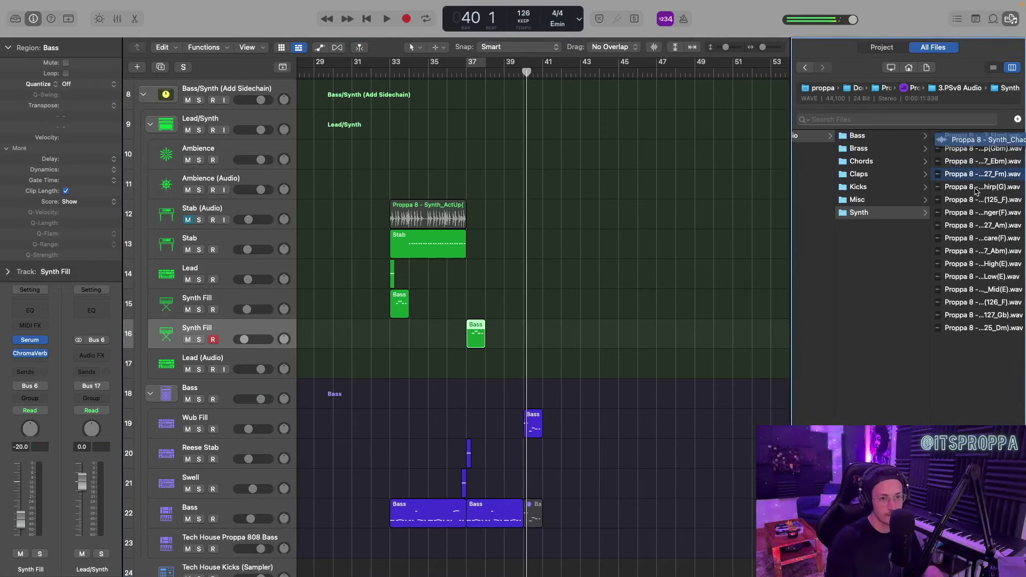
click(984, 200)
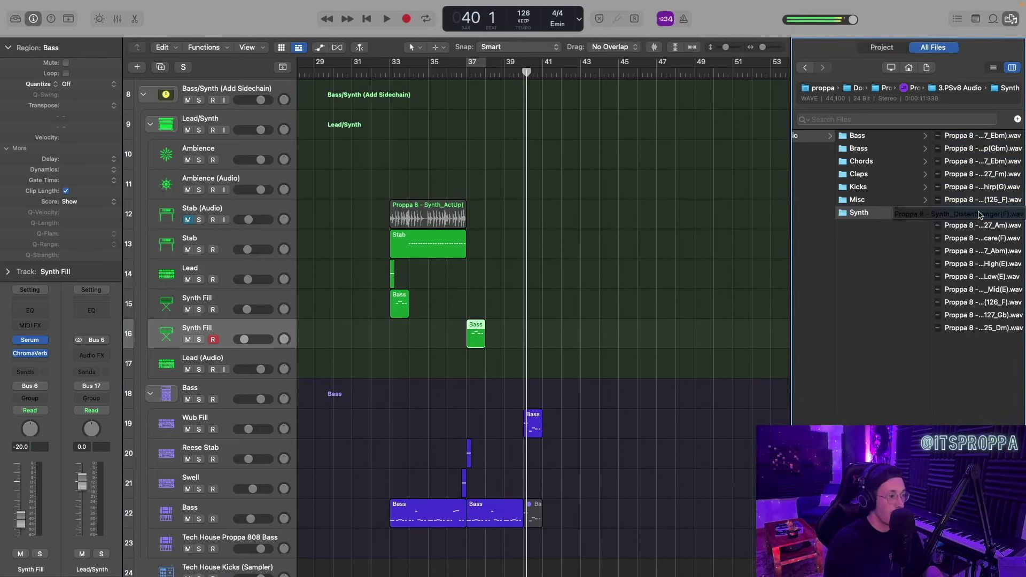
drag(979, 214, 486, 366)
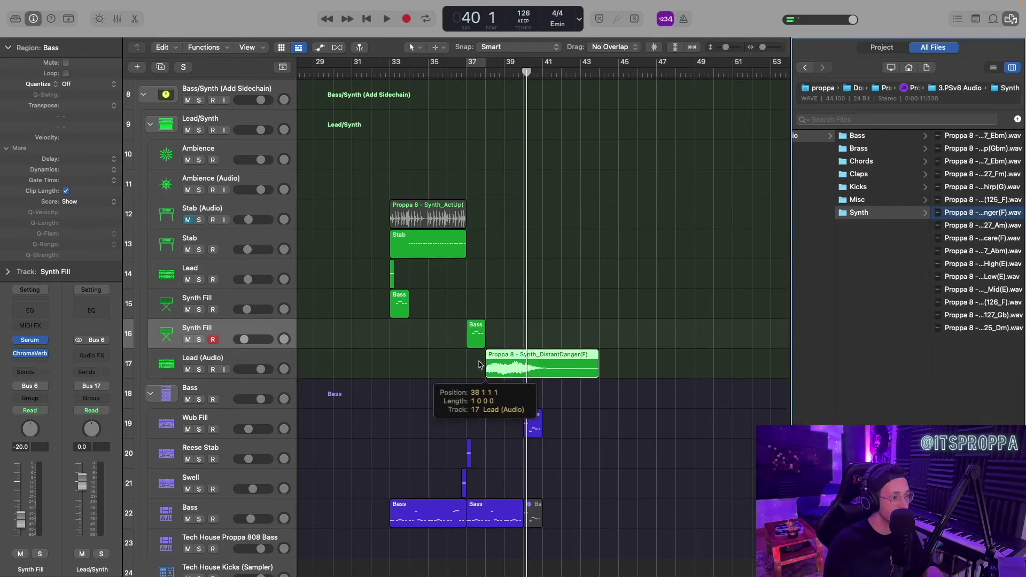
- Lower the Lead (Audio) track's volume to -21.5 dB while playing the bars around the new sample
drag(260, 369, 251, 369)
key(space)
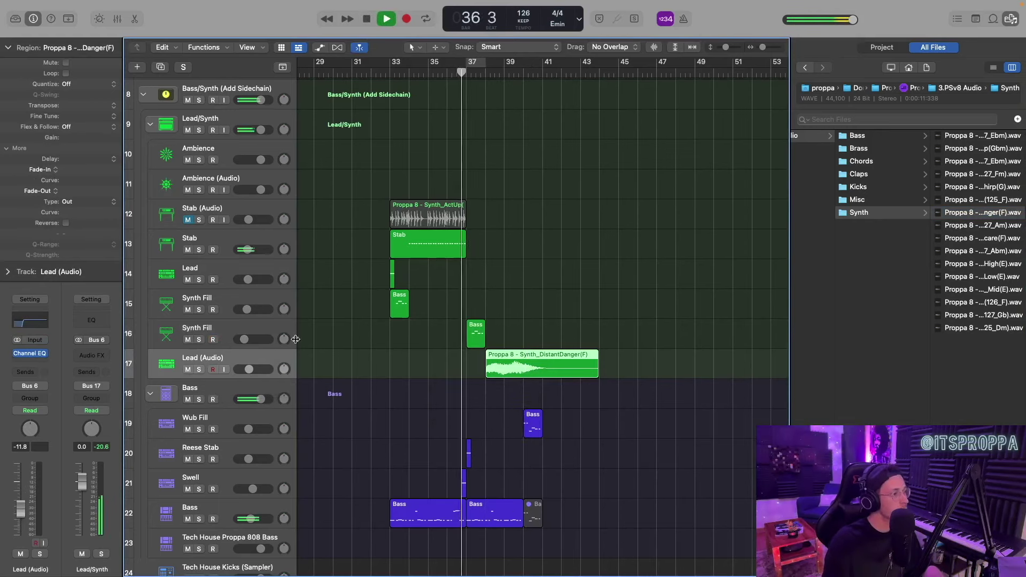
mouse_move(248, 370)
mouse_down()
mouse_move(245, 340)
mouse_move(245, 370)
mouse_up()
scroll(521, 383, down, 3)
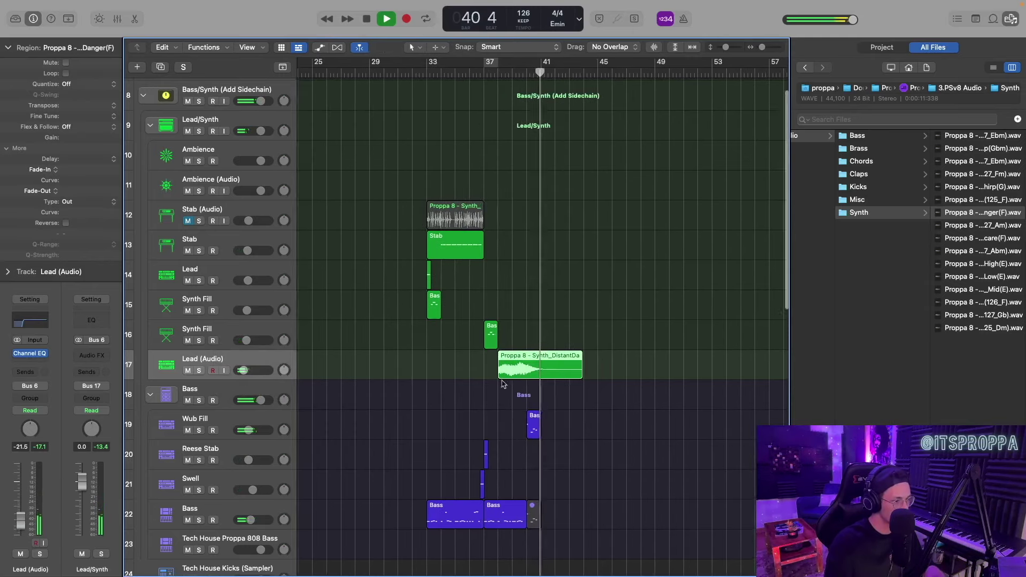
scroll(511, 384, up, 4)
key(space)
- Set the Lead (Audio) track's flex mode to Flex Time - Polyphonic and hide the flex view
key(super+f)
click(238, 387)
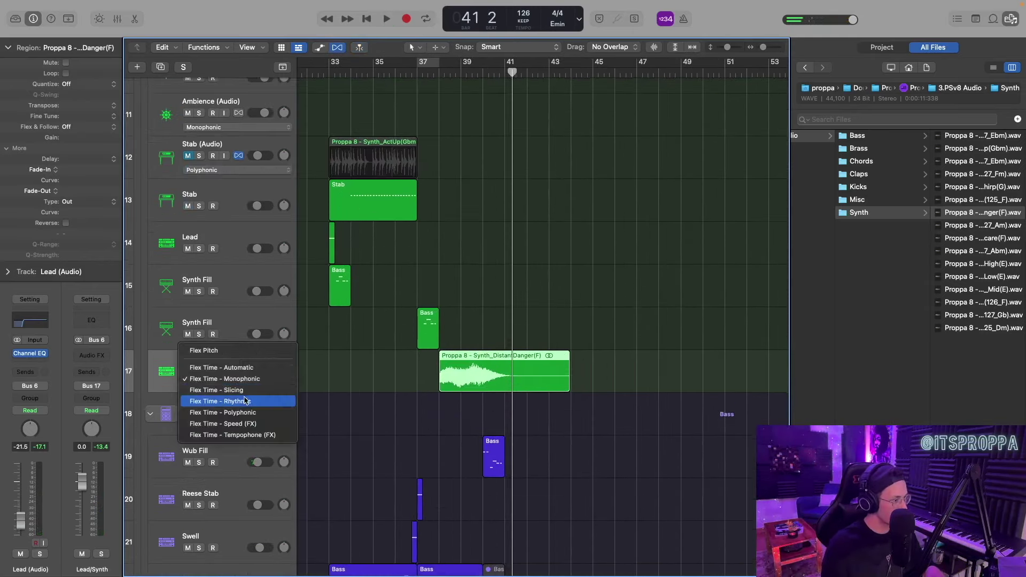
click(229, 410)
key(super+f)
- Raise the Lead (Audio) track's volume to -19.5 dB and play the stretched sample in the mix up to bar 41
key(space)
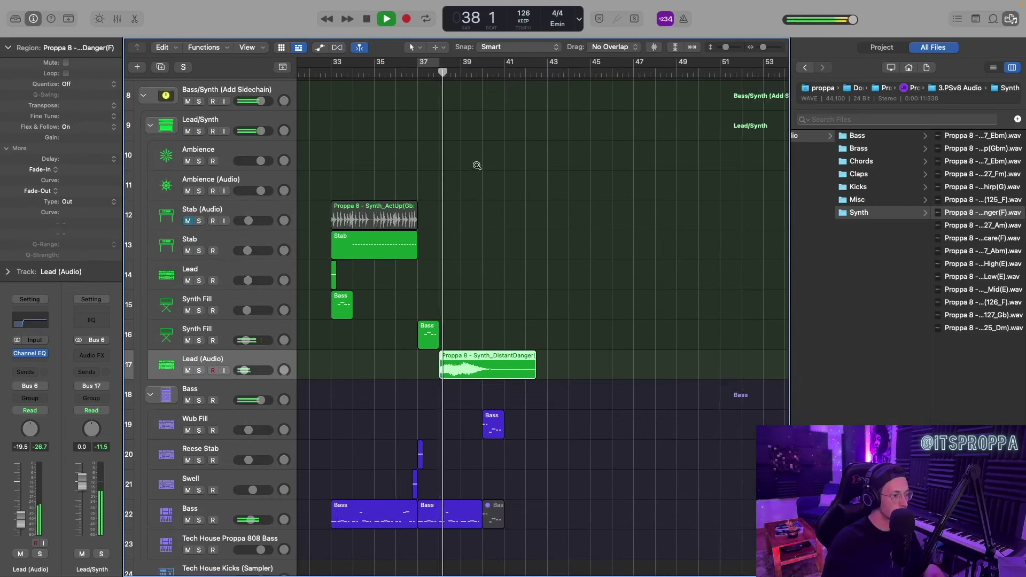
scroll(477, 165, down, 2)
scroll(484, 179, down, 2)
scroll(485, 181, down, 5)
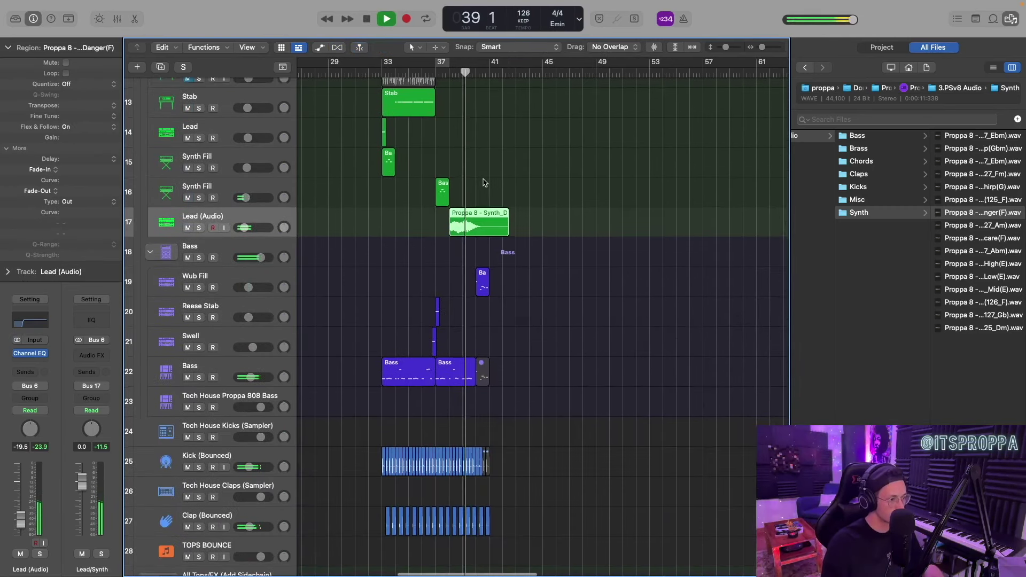
scroll(484, 183, down, 3)
scroll(484, 183, up, 4)
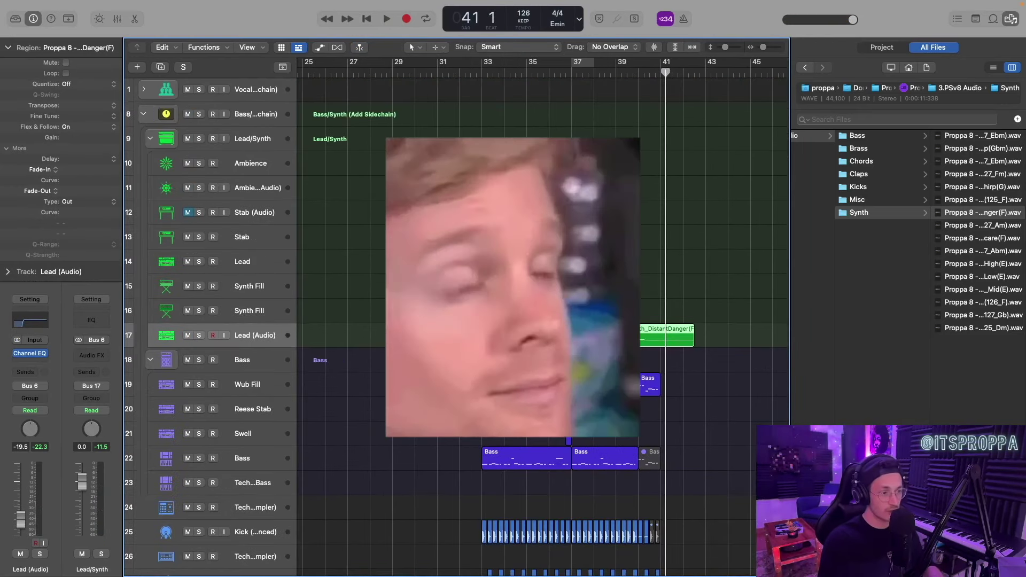
- Insert UJAM's FIN-MICRO above the Channel EQ on the Lead (Audio) track and set a cycle from bar 38 to bar 43
scroll(383, 395, down, 3)
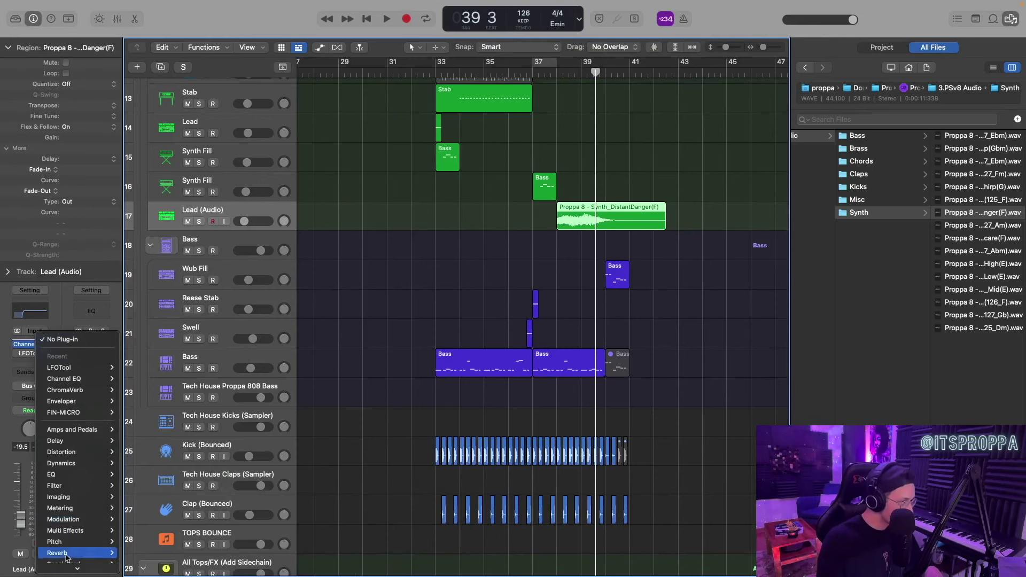
mouse_move(71, 568)
mouse_move(148, 510)
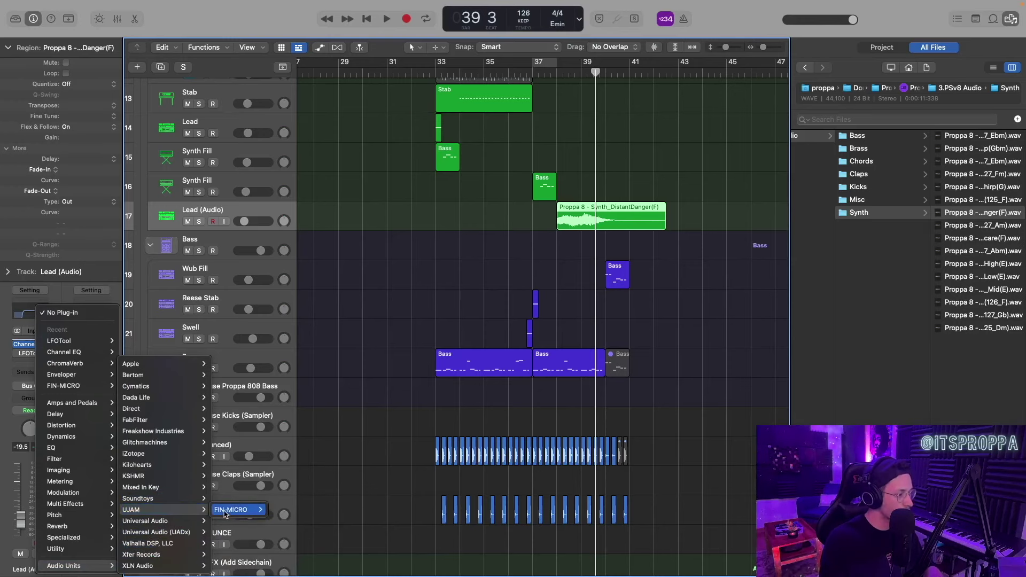
click(226, 511)
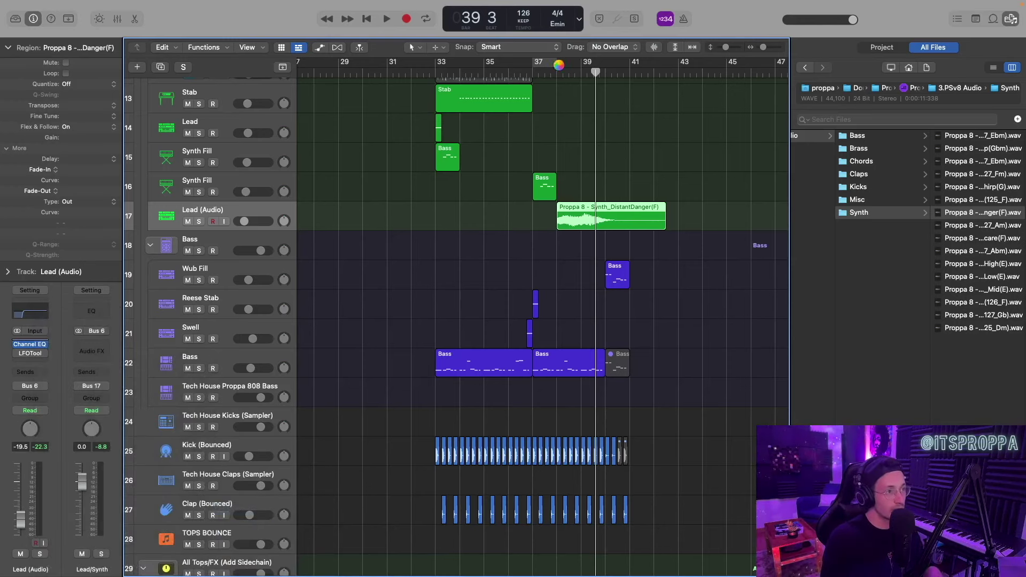
drag(558, 65, 673, 76)
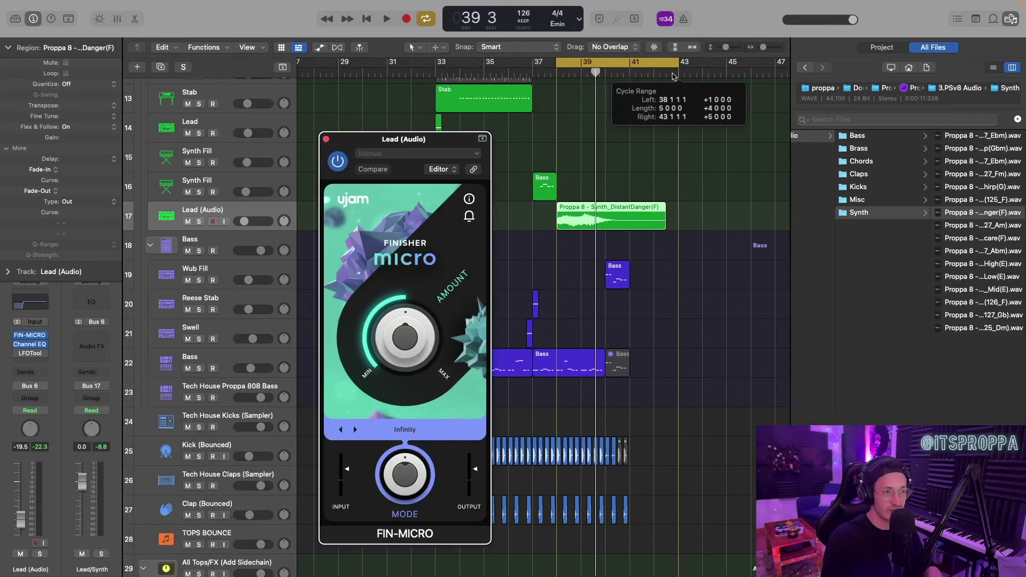
- Set the FIN-MICRO mode on the Lead (Audio) track to FrequencyShift
click(404, 430)
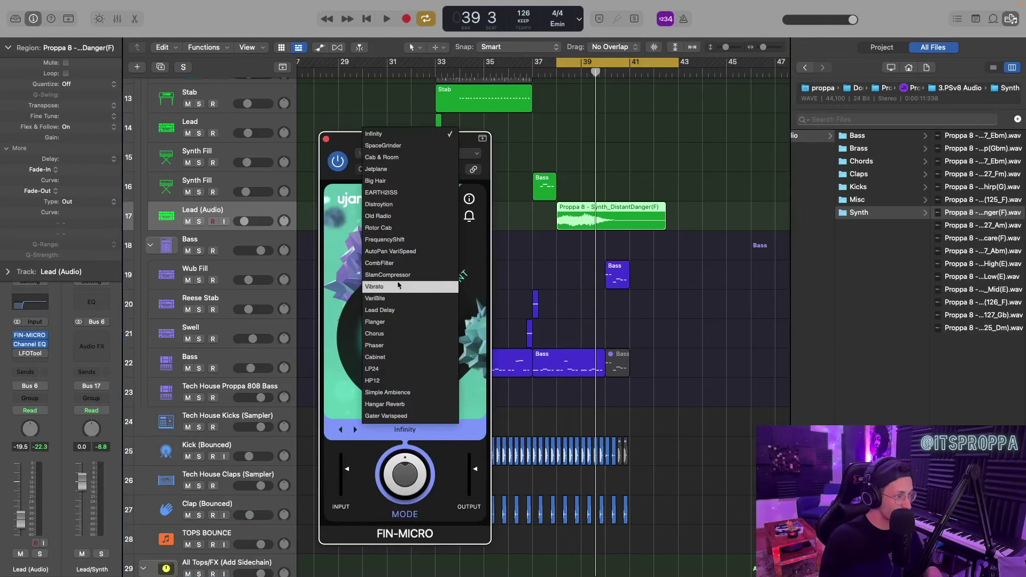
click(405, 242)
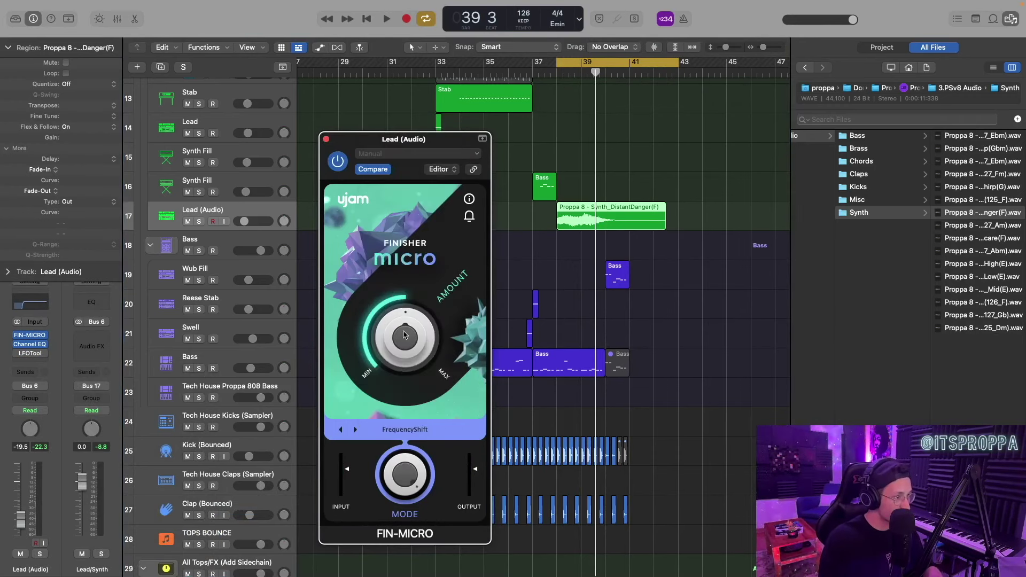
click(559, 252)
- Automate FIN-MICRO's Amount to ramp up from bar 38 to just before bar 41, and trim the synth sample to end at bar 41
key(a)
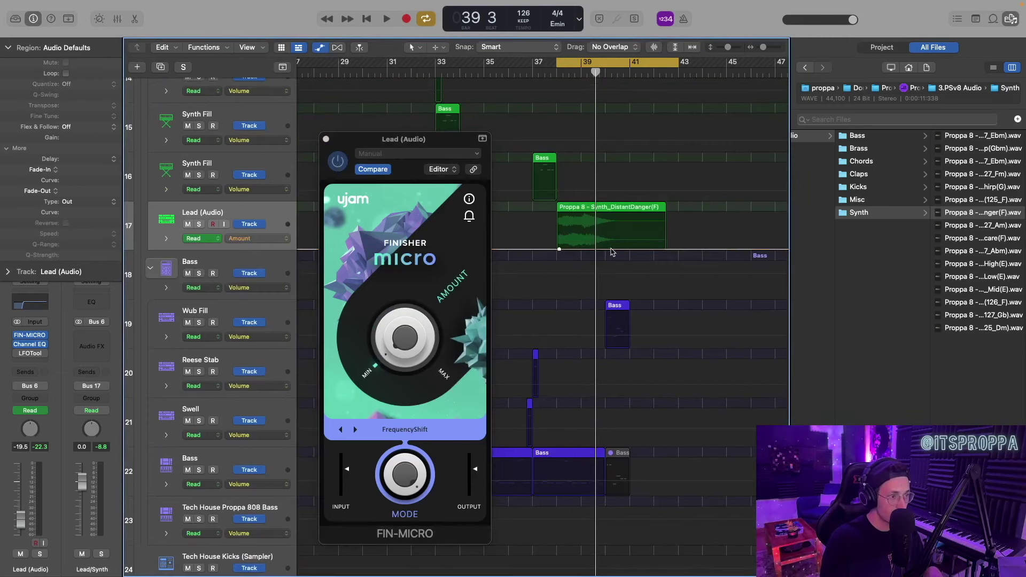
drag(602, 250, 629, 243)
key(space)
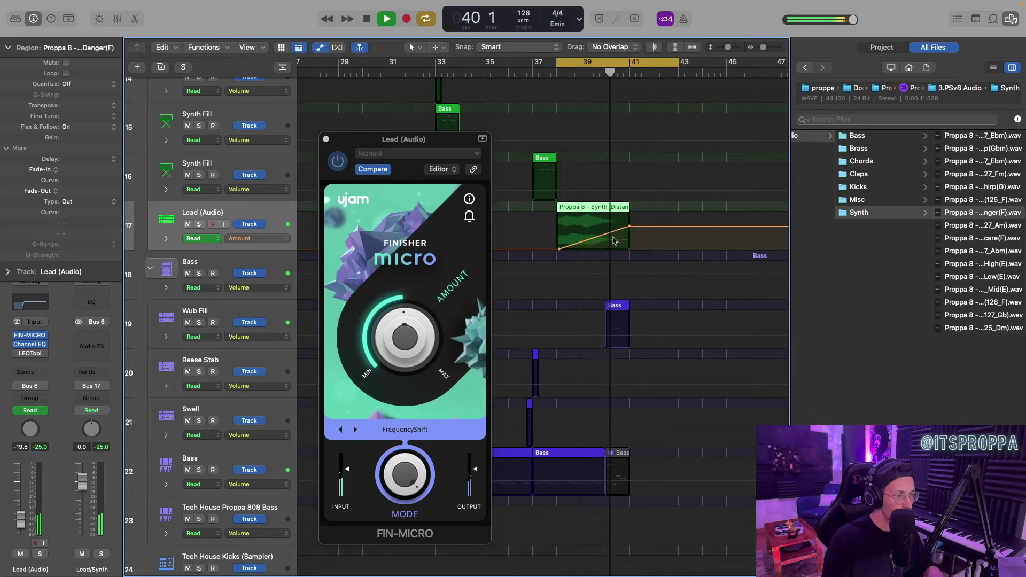
drag(622, 233, 621, 228)
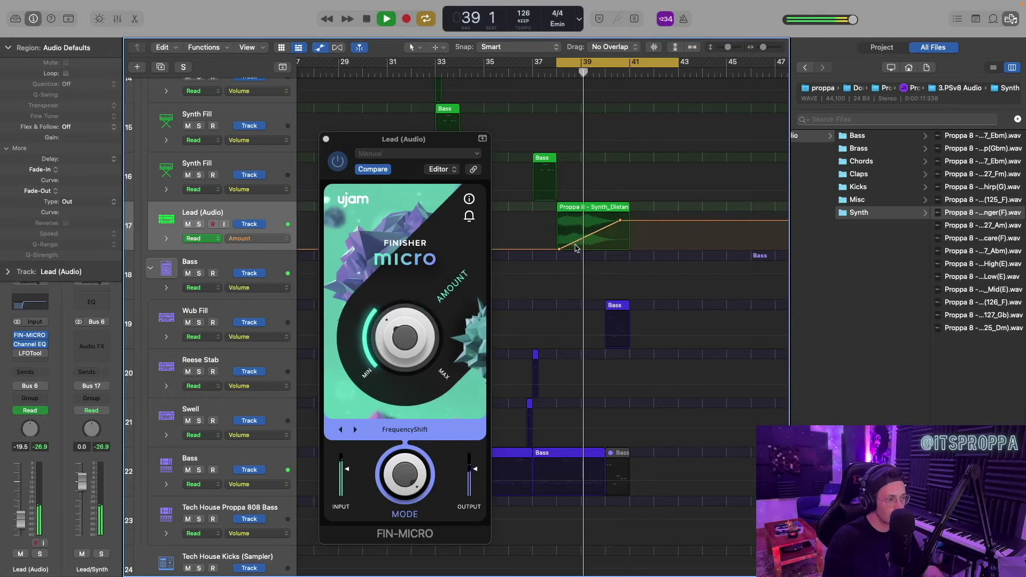
key(a)
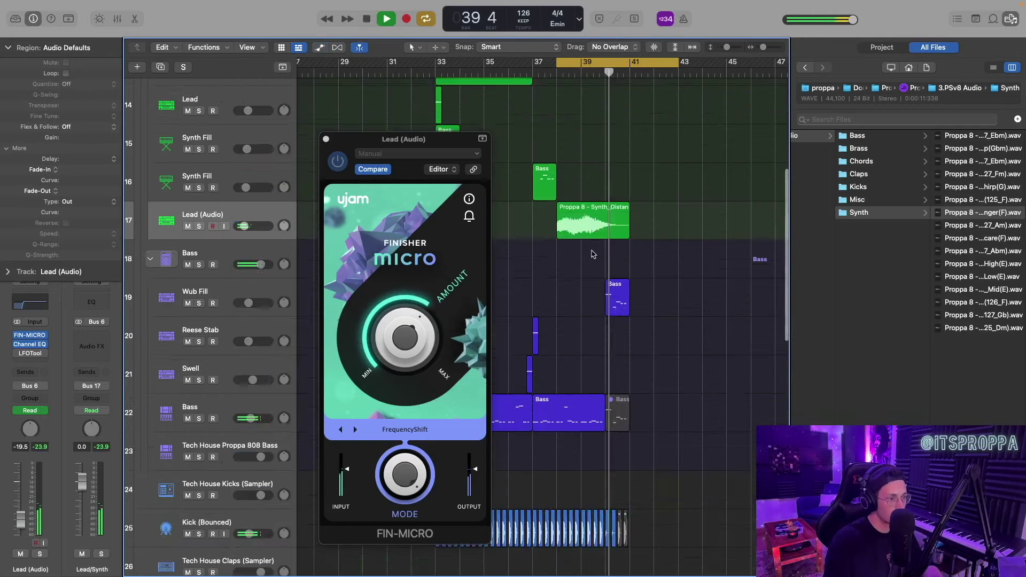
key(space)
key(super+Left)
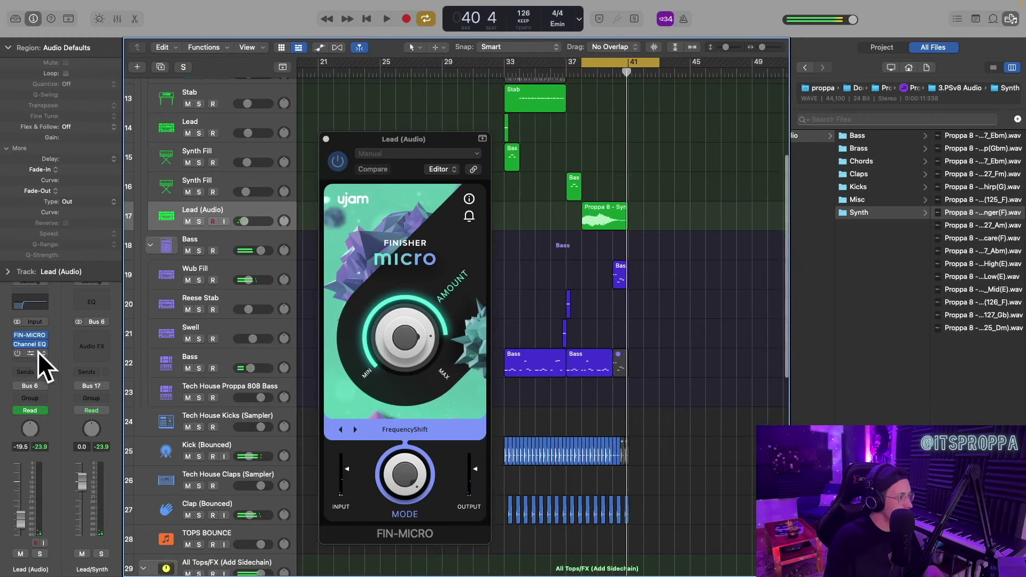
- Insert ChromaVerb below the Channel EQ on the Lead (Audio) track, solo the track, and close FIN-MICRO
click(38, 349)
mouse_move(66, 401)
click(138, 402)
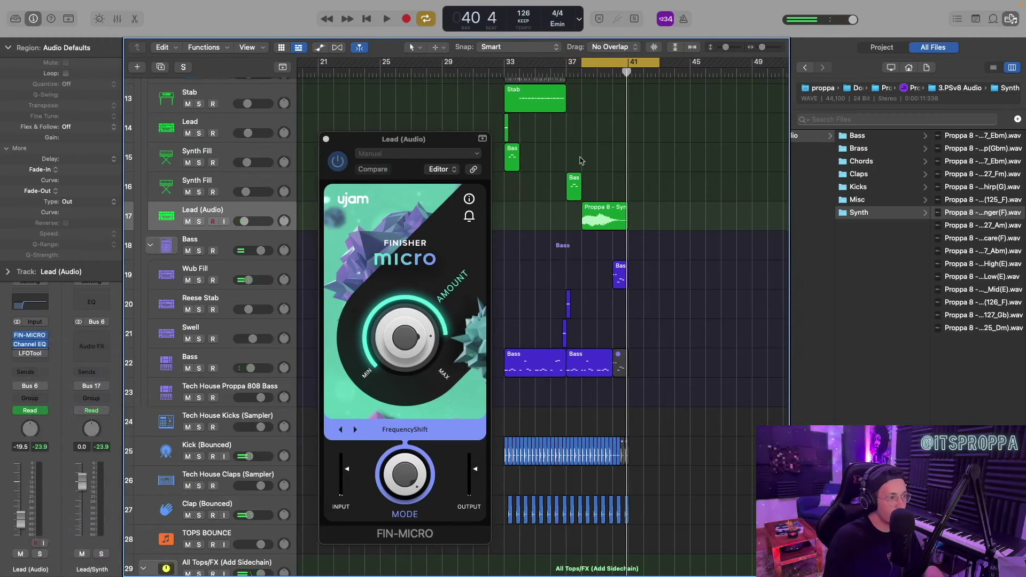
key(s)
click(325, 139)
click(326, 139)
drag(497, 152, 367, 106)
- Set ChromaVerb's decay to 1.00 s and wet level to 32% during playback, then unsolo the track and close the reverb
key(space)
drag(388, 350, 388, 356)
drag(565, 370, 566, 382)
key(s)
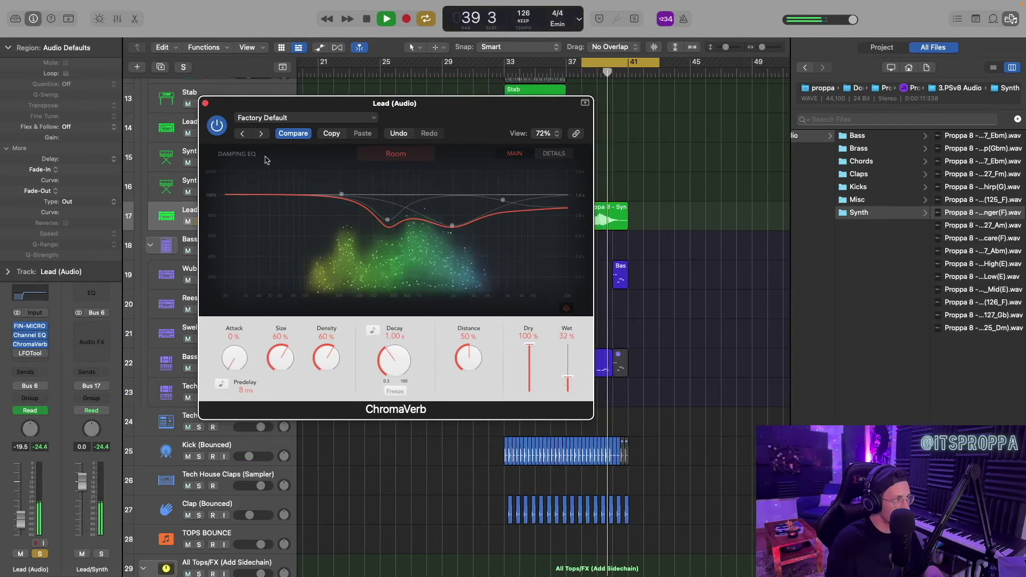
click(205, 102)
- Preview the male vocal phrases in the PSv6 samples and place Vocal_Phrase_Steady Job (125) on the Vocal Main track at bar 33
scroll(636, 168, down, 3)
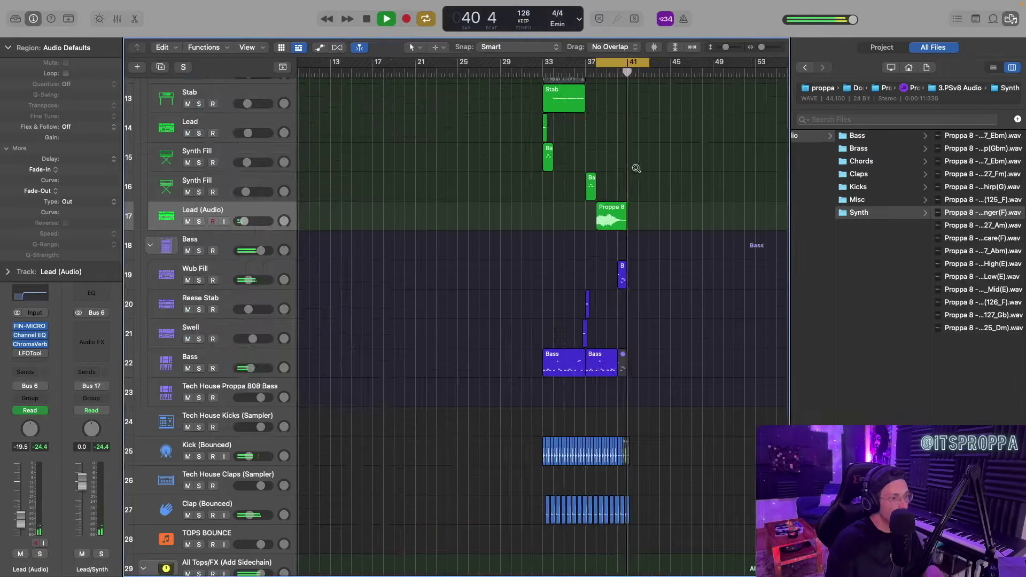
scroll(636, 168, down, 3)
scroll(636, 169, up, 3)
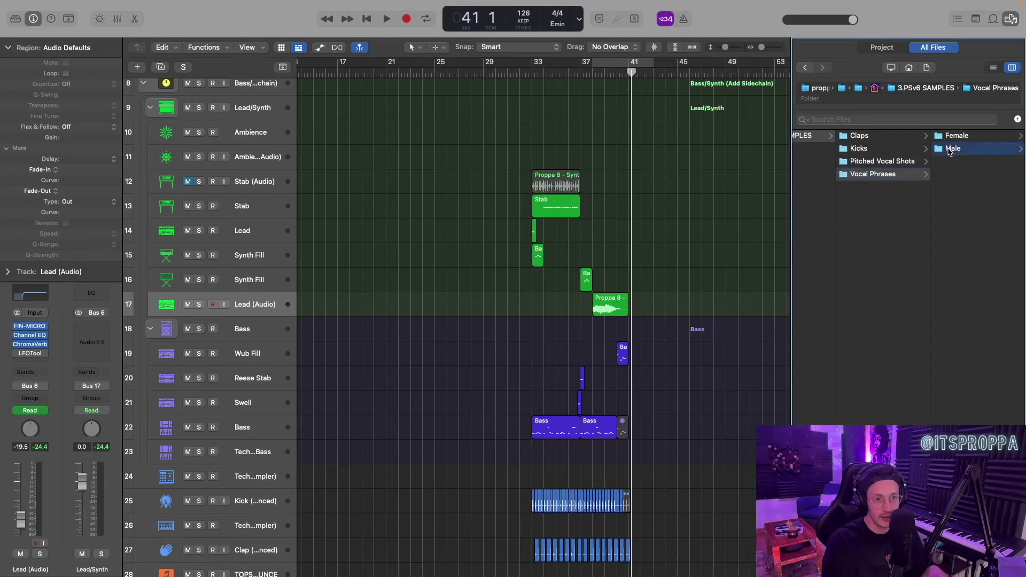
click(956, 148)
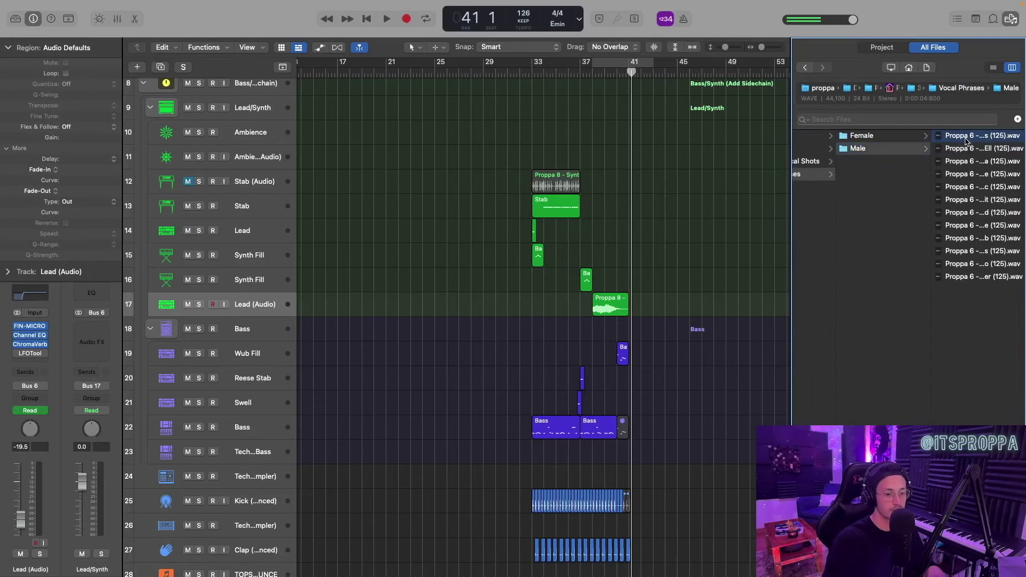
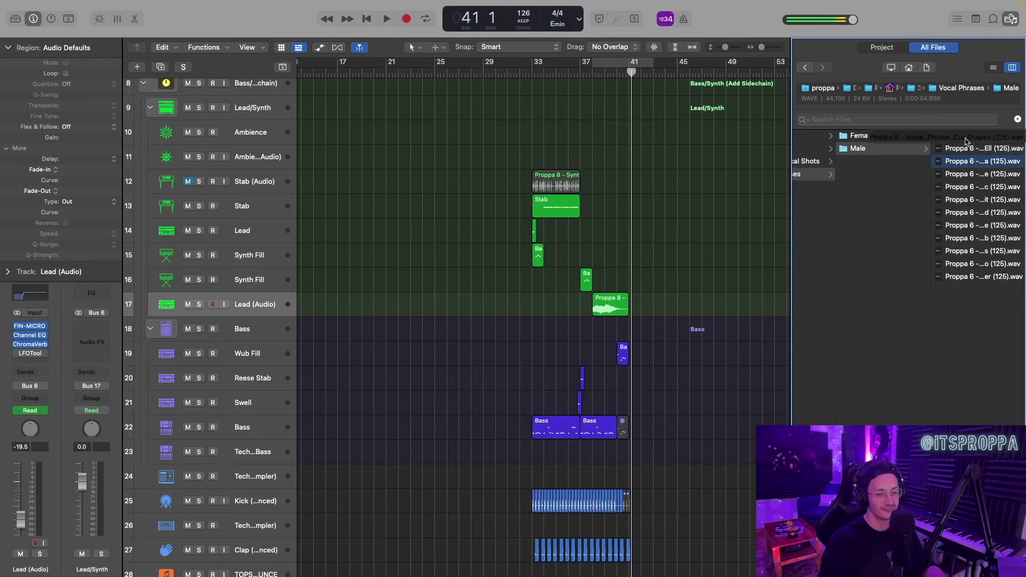
key(Down)
key(Down)
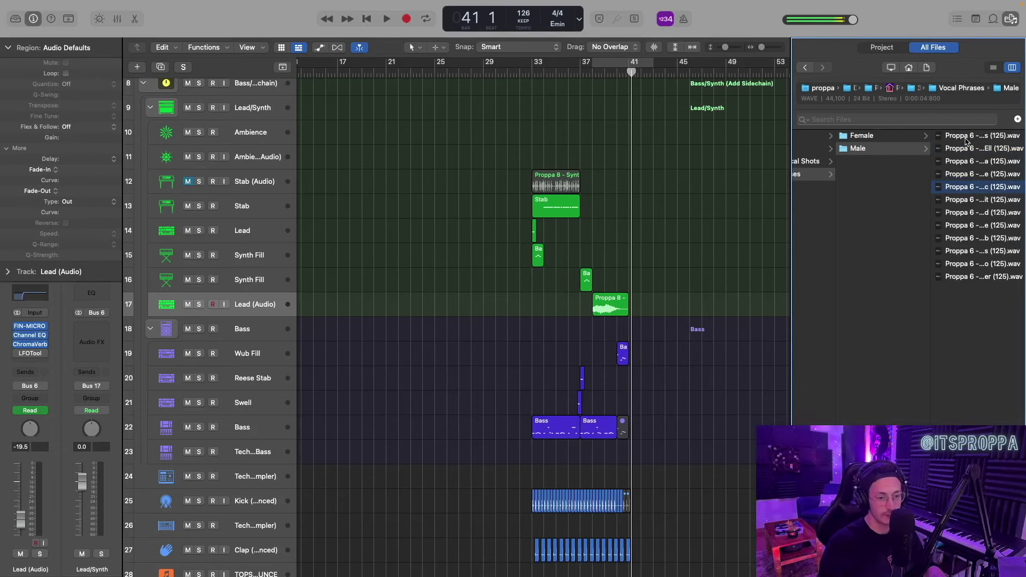
key(Down)
key(Down)
key(Down)
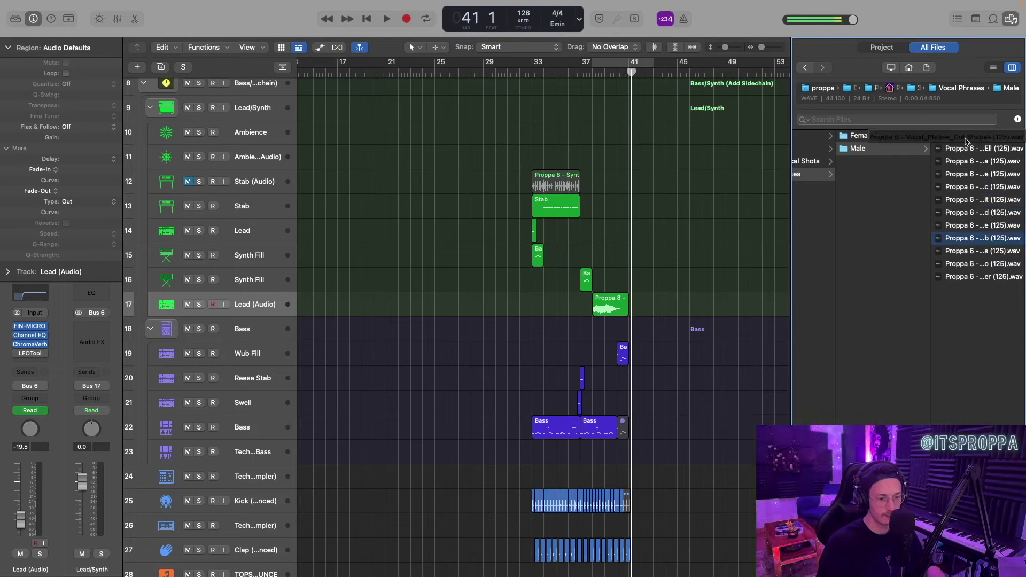
key(space)
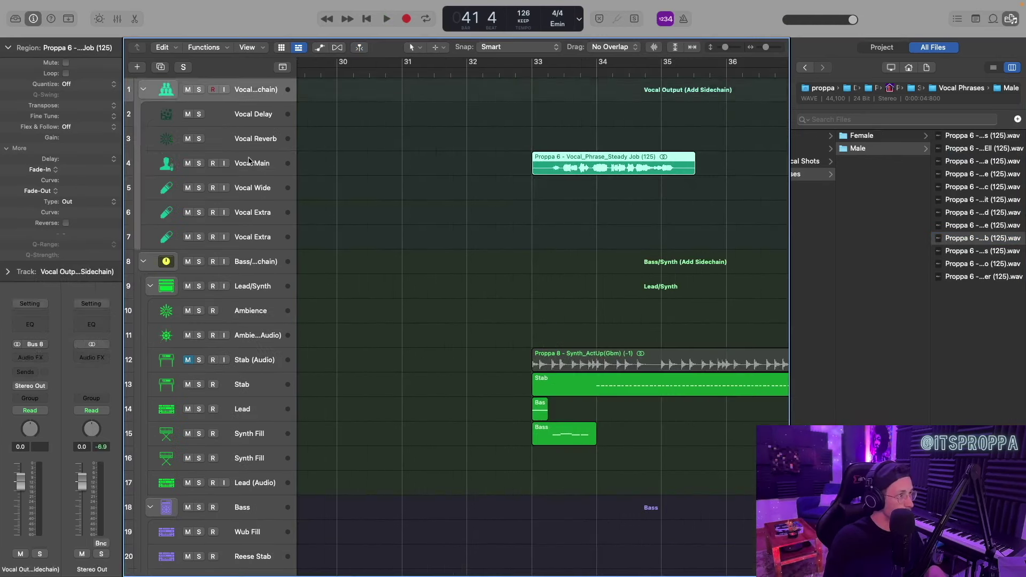
- Turn on flex for the Vocal Main phrase, move it to end at bar 33, and play it into the drop
key(super+f)
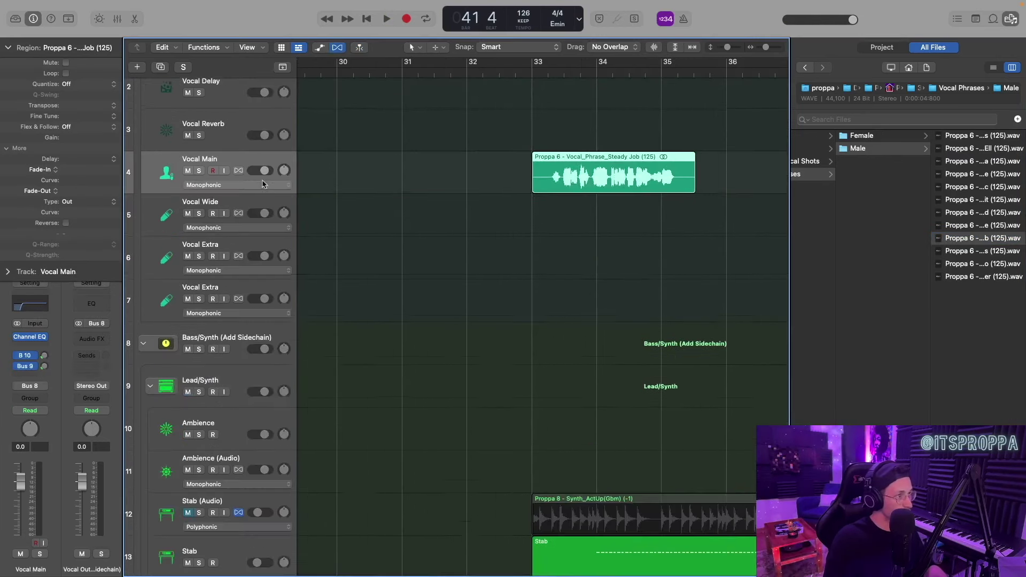
click(241, 185)
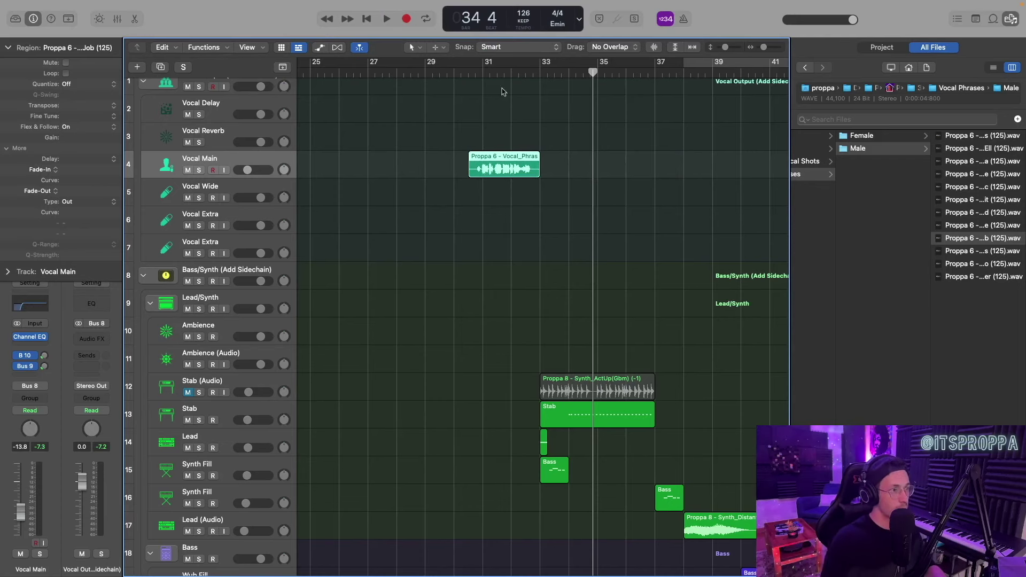
key(space)
scroll(485, 87, down, 4)
scroll(320, 152, up, 2)
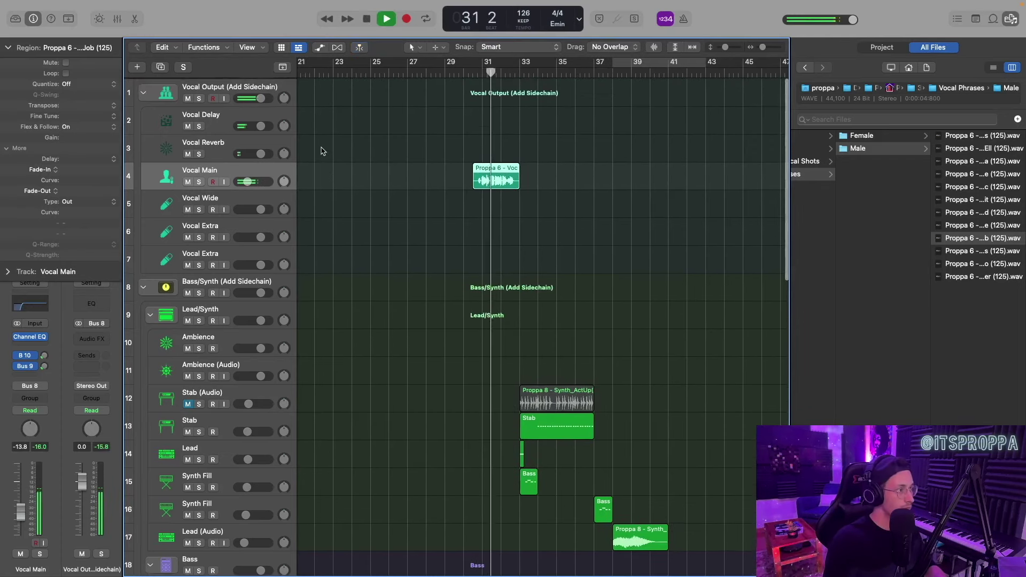
drag(263, 175, 265, 175)
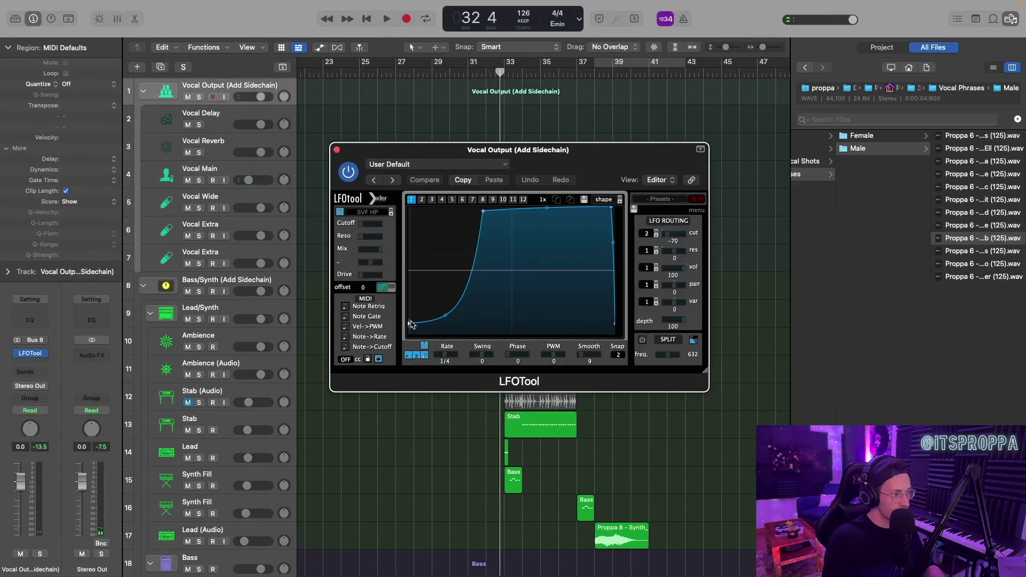
- Raise the low starting point of the LFOTool curve on the Vocal Output track to soften the sidechain ducking
drag(410, 295, 410, 291)
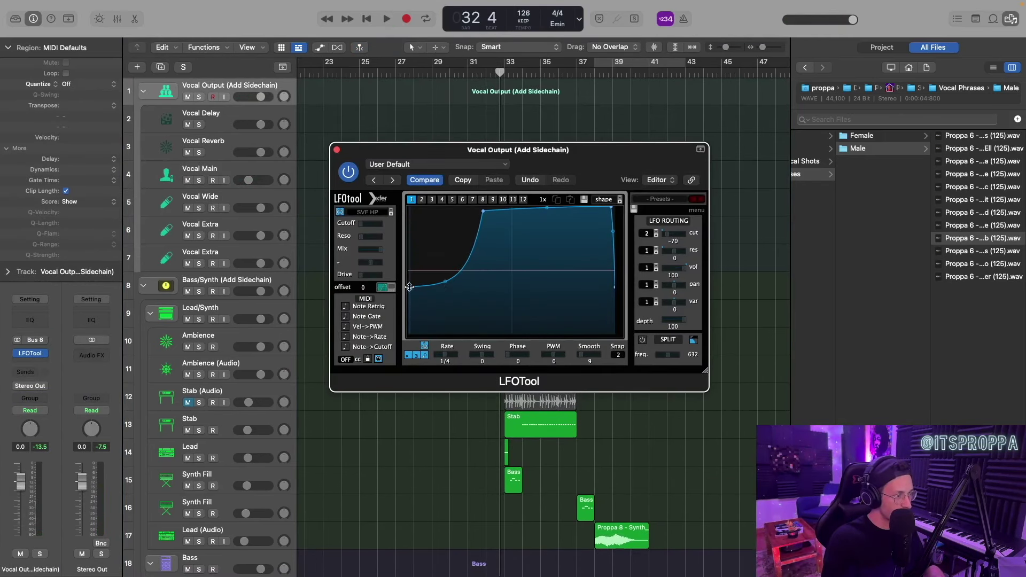
key(a)
click(337, 149)
- Automate the LFO Depth on the Vocal Output track so that it steps up at bar 33
click(503, 72)
key(super+Right)
key(super+Right)
key(super+Right)
key(super+Right)
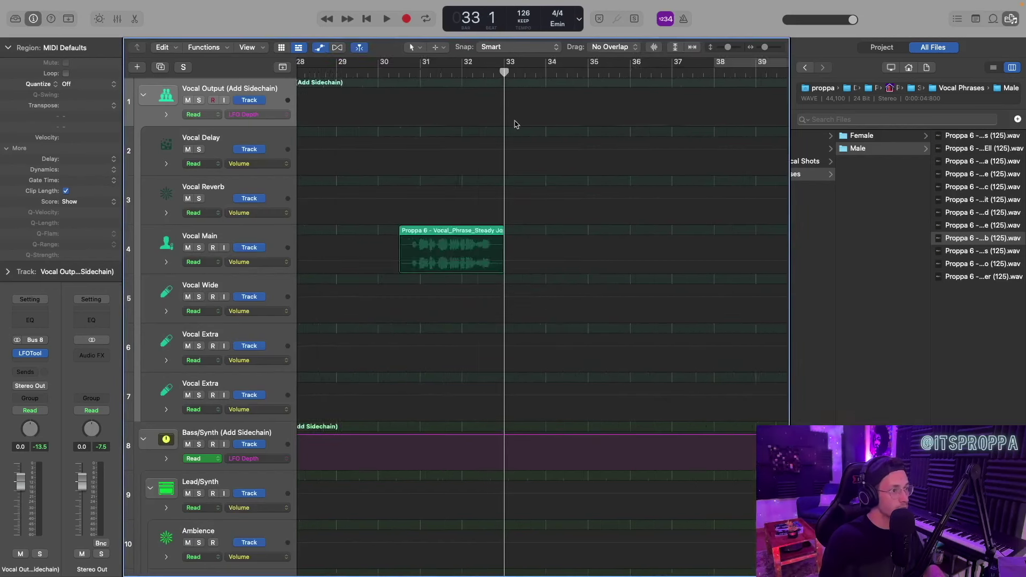
click(504, 126)
key(super+Right)
key(super+Right)
key(super+Right)
drag(501, 125, 508, 57)
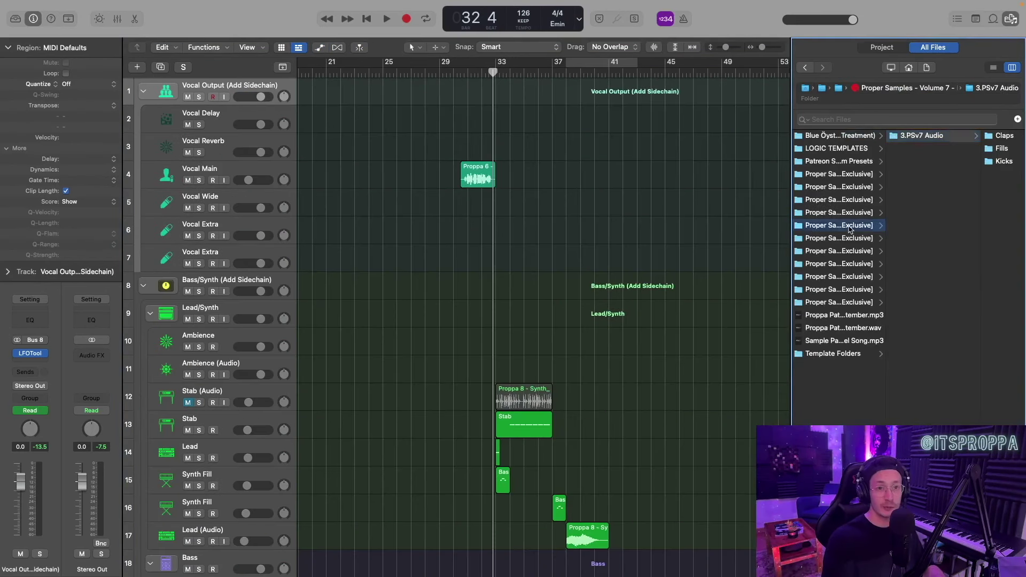
- Preview the PSv7 drum fills and place Drum Fill 15 (127bpm) at bar 32 on a new track under Percussion/Fills/Extra
click(841, 174)
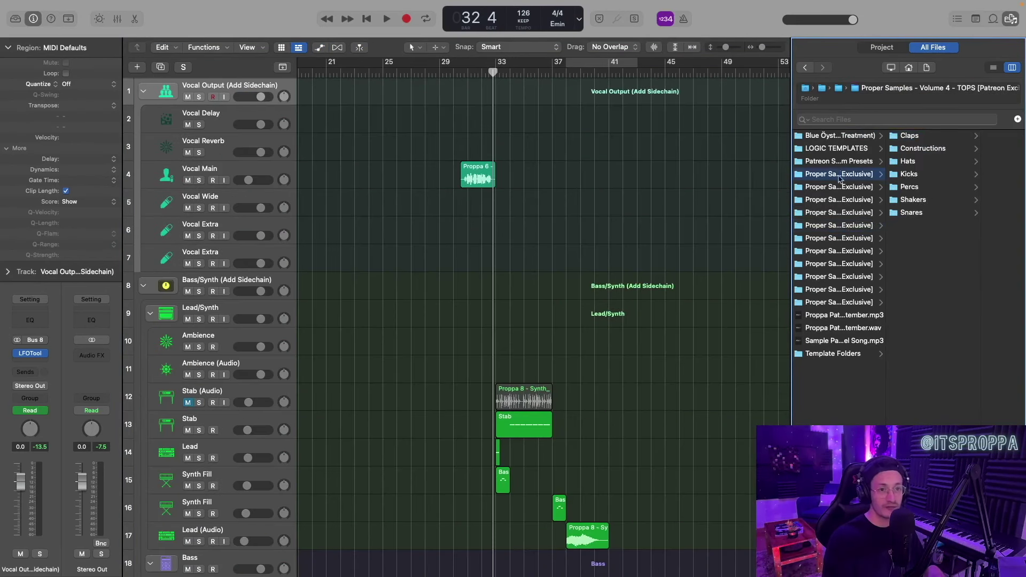
click(964, 149)
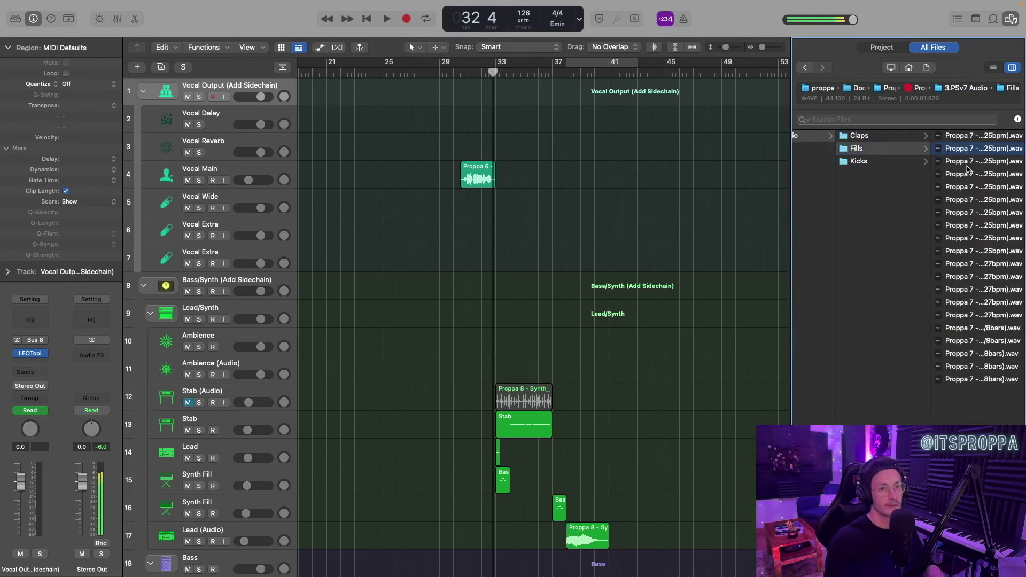
click(962, 162)
click(969, 316)
drag(976, 314, 475, 551)
- Quantize the drum fill to 1/16 Swing C, and split off and mute its last beat before bar 33
click(86, 84)
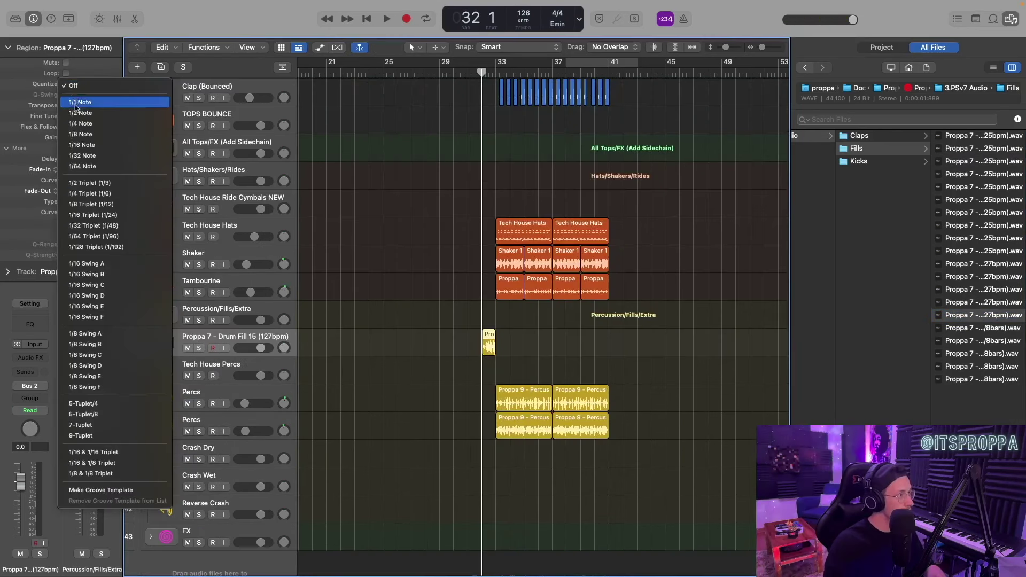
click(86, 285)
key(super+Right)
key(space)
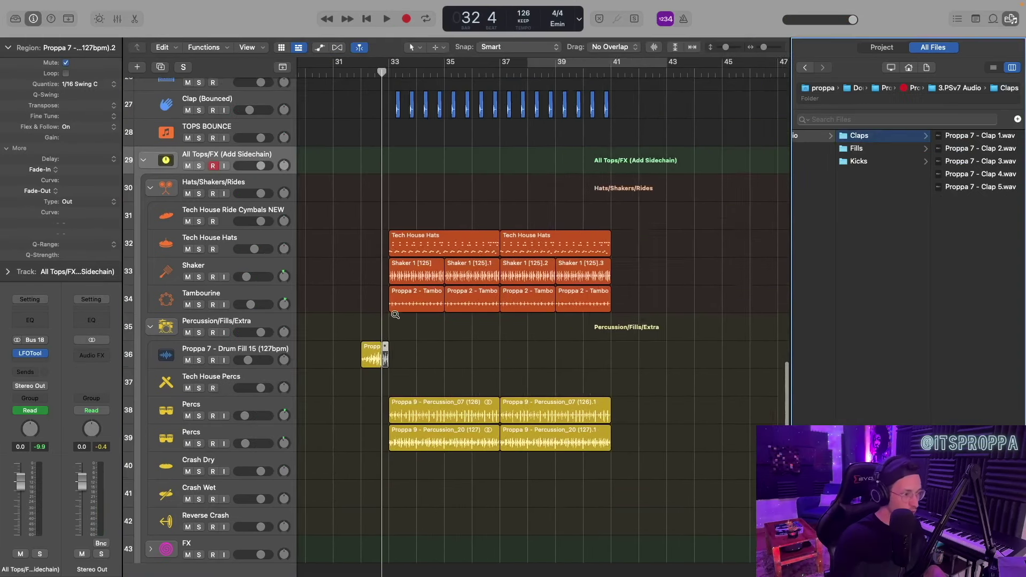
key(super+Right)
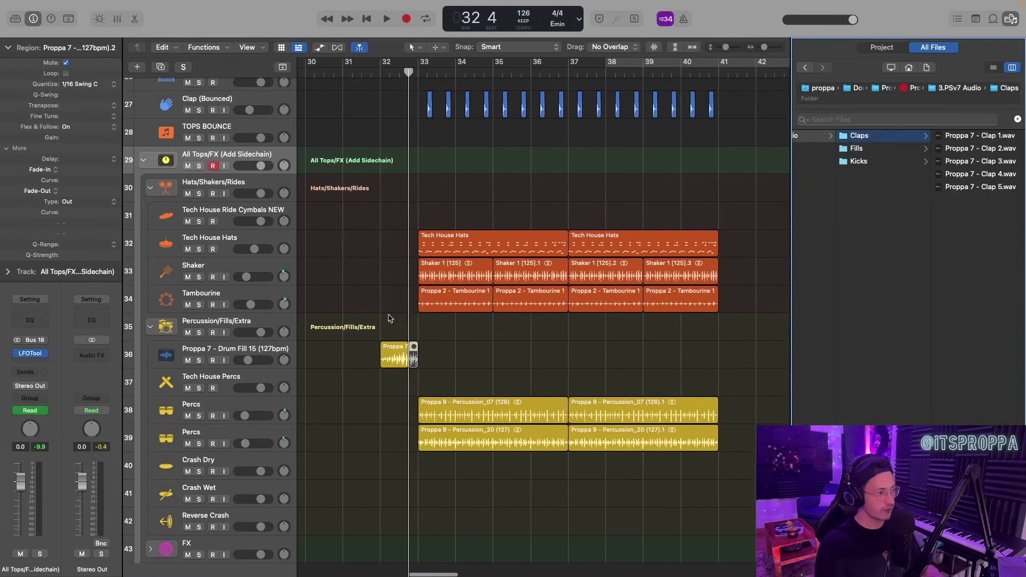
- Build four sixteenth-note hits from the Proppa 7 clap samples on a new track, filling the last beat of bar 32
drag(980, 148, 410, 571)
drag(996, 174, 431, 511)
scroll(470, 510, up, 5)
drag(978, 188, 438, 514)
scroll(489, 505, left, 5)
scroll(475, 512, up, 8)
click(438, 515)
scroll(438, 515, down, 10)
scroll(436, 513, up, 7)
drag(743, 513, 484, 513)
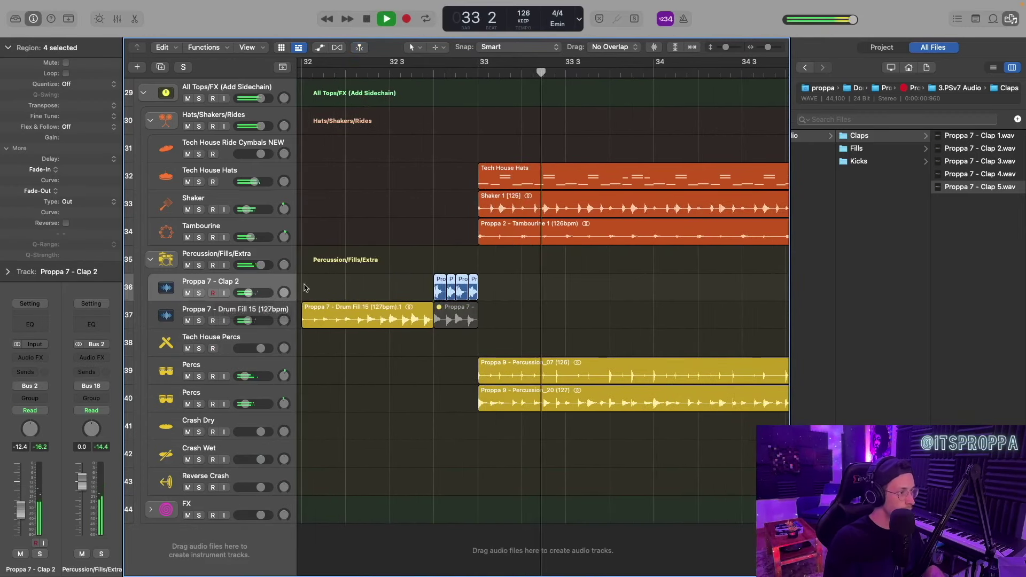
- Insert an Enveloper on the Proppa 7 - Clap 2 track and close its window
key(space)
click(30, 357)
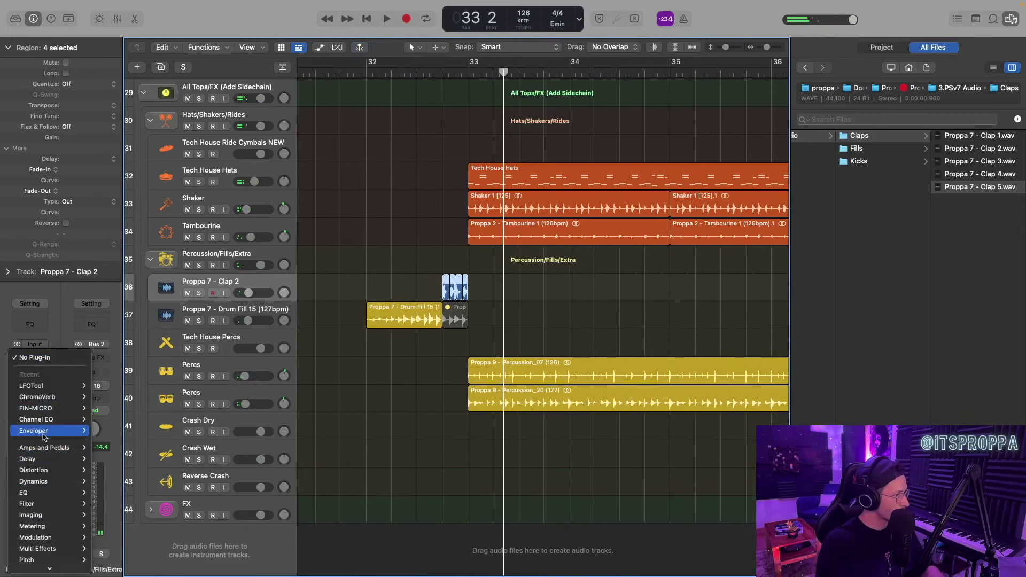
click(34, 430)
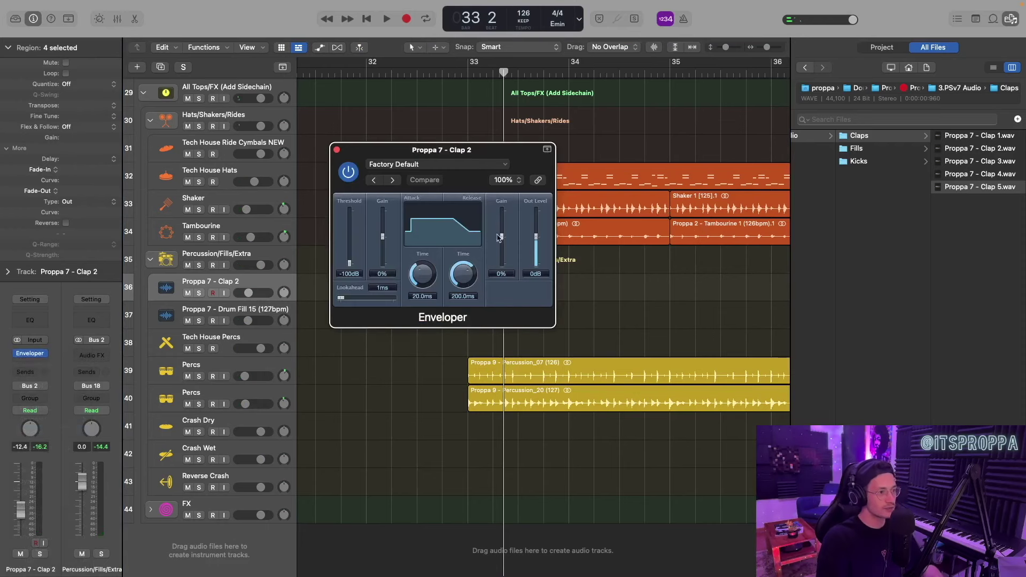
click(336, 150)
click(435, 74)
- Lower the Proppa 7 - Clap 2 track's volume to -14.6 dB while playing the fill into the drop
key(space)
scroll(460, 115, down, 3)
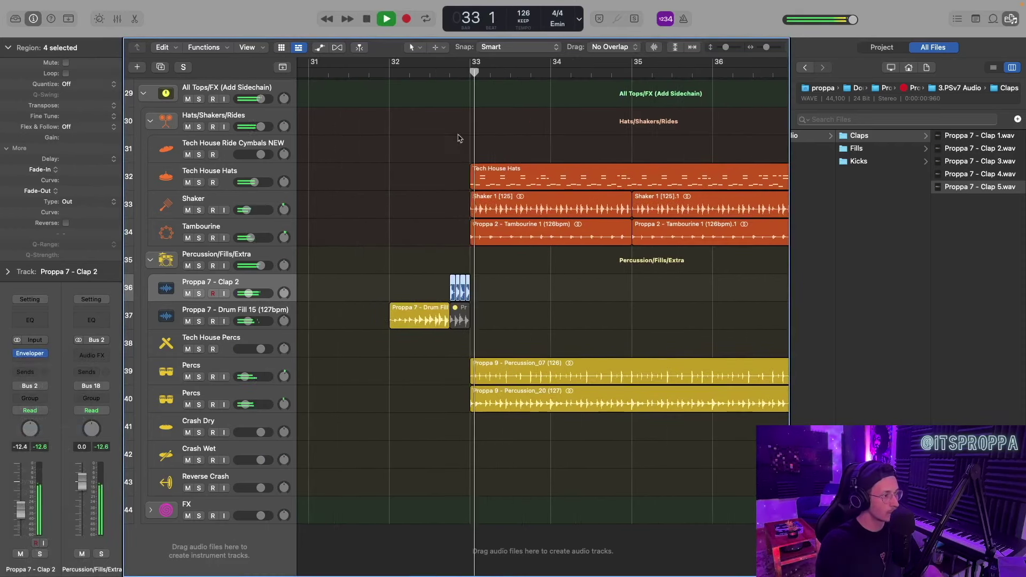
drag(249, 294, 246, 293)
scroll(527, 293, down, 2)
scroll(527, 294, down, 4)
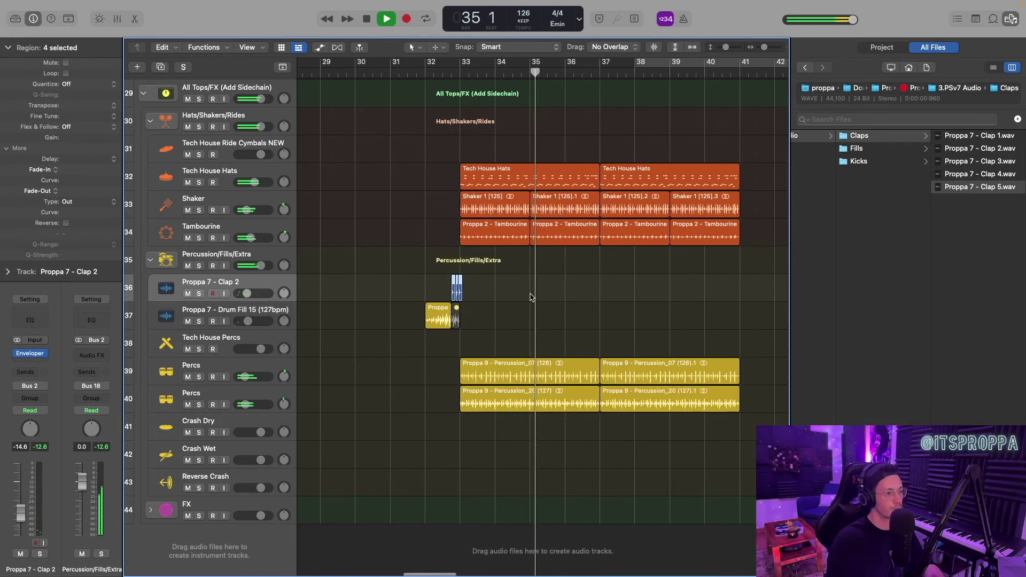
key(space)
- Audition the Proppa 11 cymbals, place Cymbal_05_909 on the Crash Wet track at bar 33, and lower that track to -21.0 dB
scroll(910, 188, left, 3)
drag(978, 148, 982, 156)
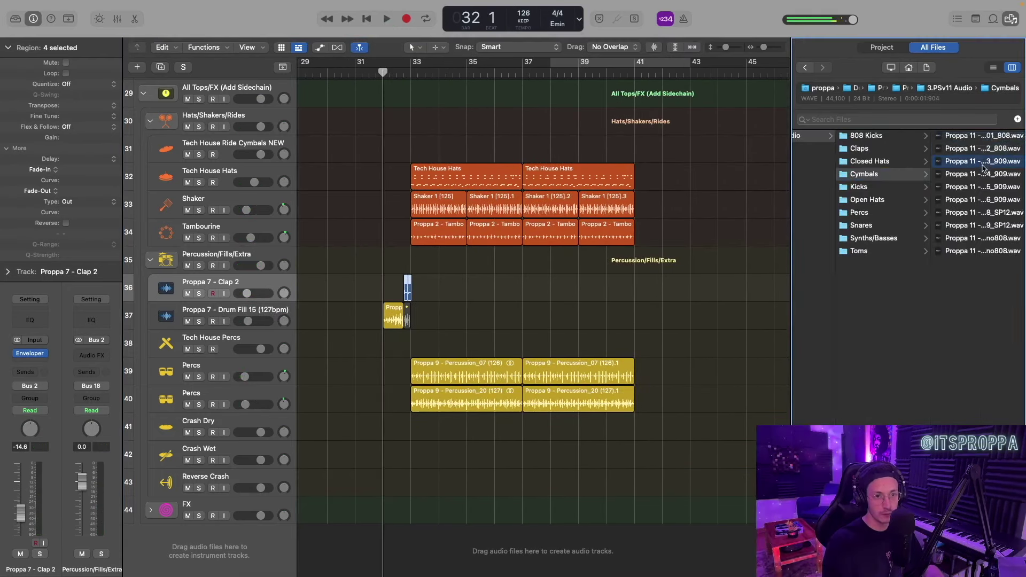
click(983, 176)
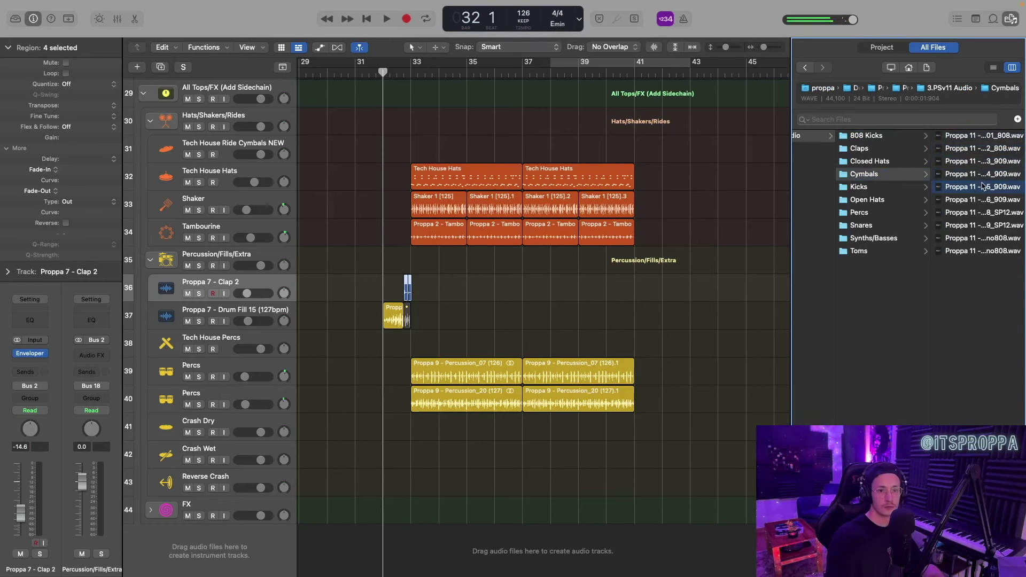
drag(980, 187, 433, 463)
scroll(427, 456, up, 3)
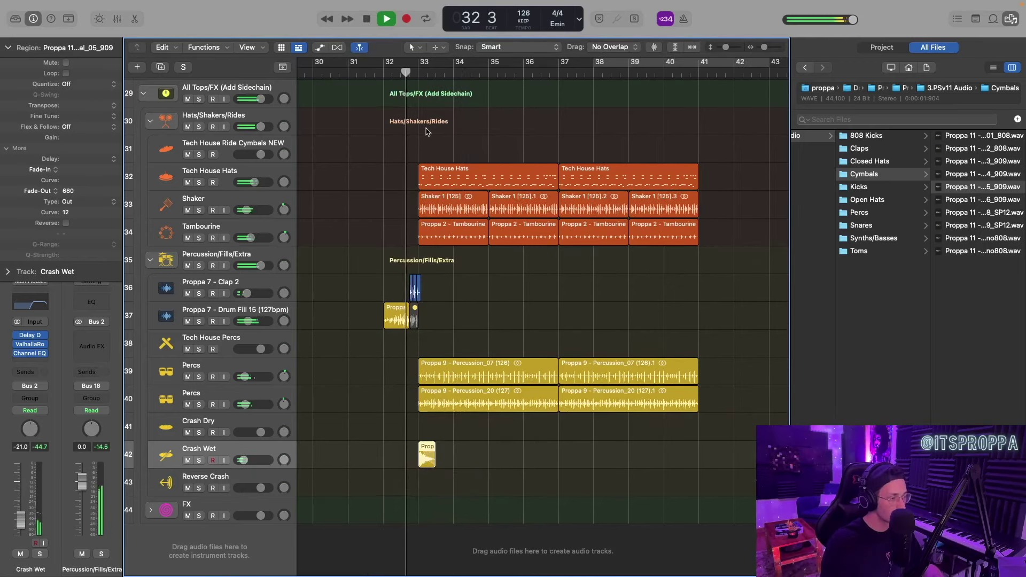
scroll(427, 132, down, 3)
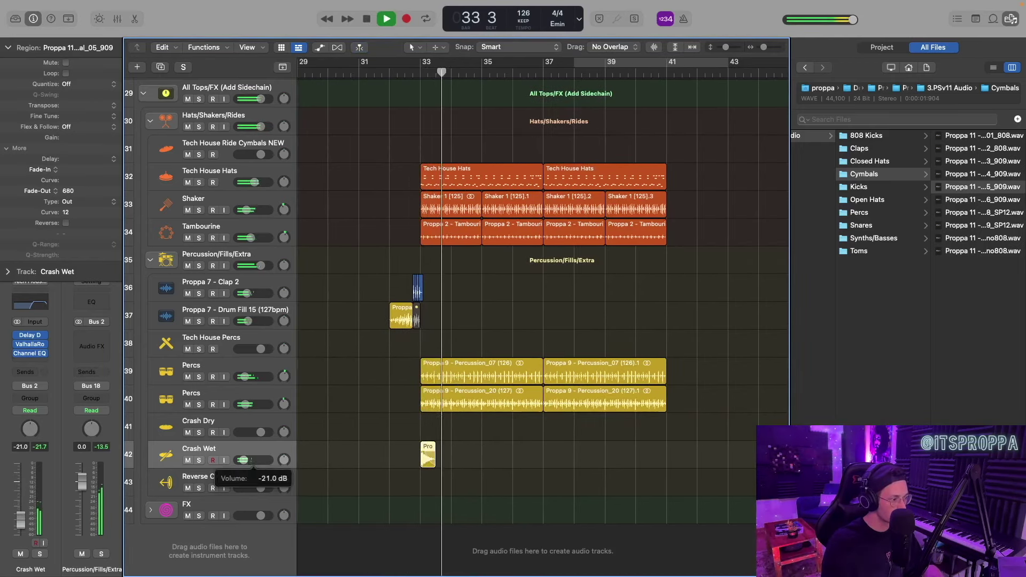
- Shorten the Crash Wet cymbal region to one beat and raise the track's volume to -15.4 dB while playing
scroll(427, 460, up, 5)
key(space)
drag(522, 465, 465, 465)
key(space)
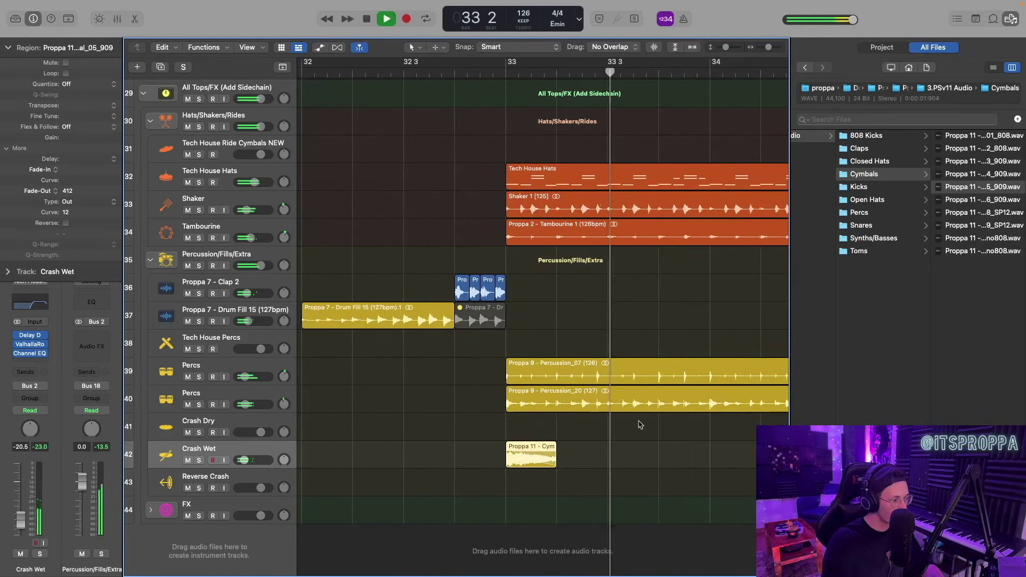
drag(245, 460, 245, 460)
scroll(544, 475, down, 3)
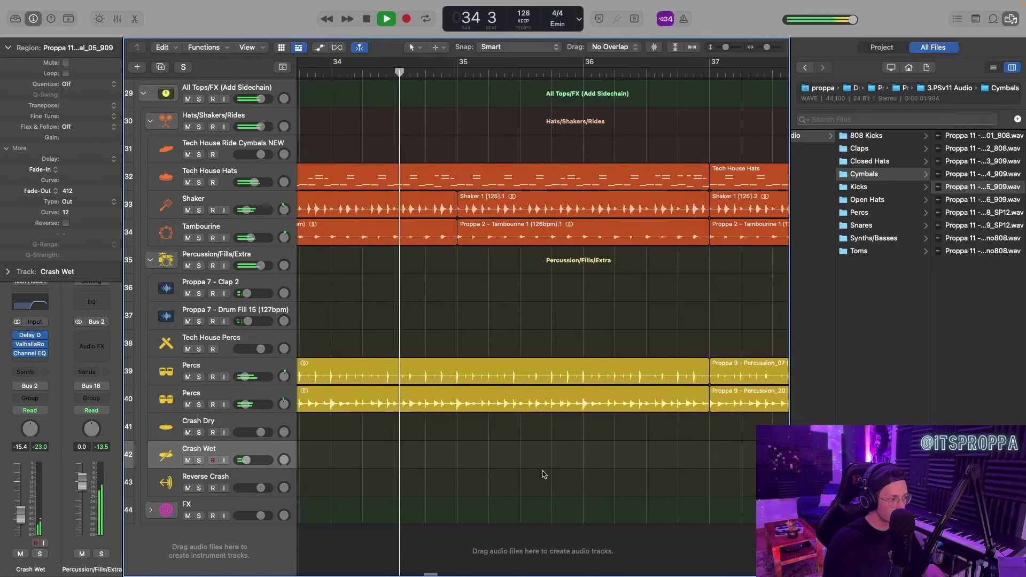
- Copy the shortened cymbal region from Crash Wet down to the Reverse Crash track at bar 33
scroll(542, 475, down, 2)
key(space)
drag(375, 463, 375, 490)
- Render the Reverse Crash region through ValhallaRoom at 100% mix and 11.36 s decay using Selection-Based Processing with the effect tail added
key(alt+x)
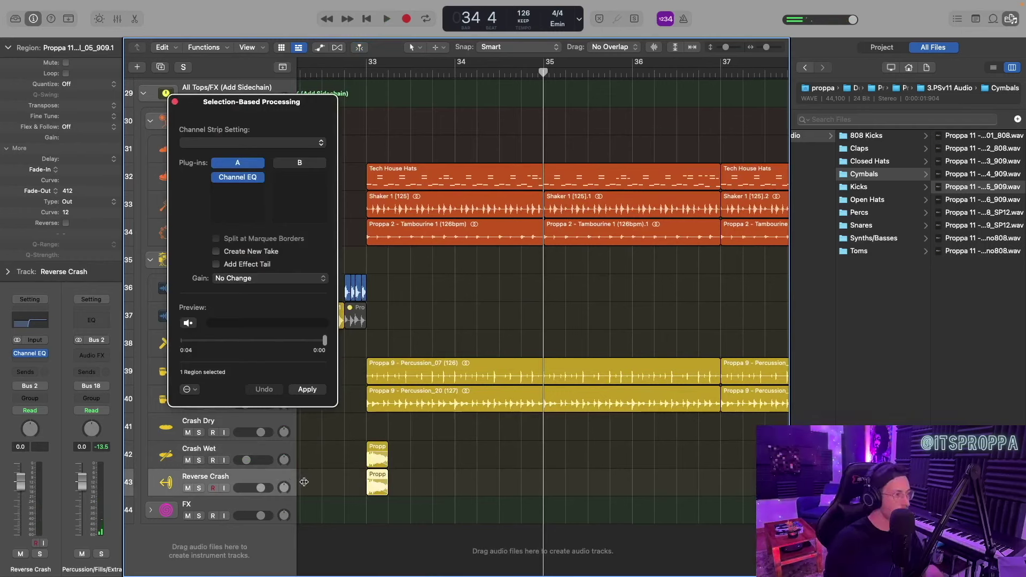
click(311, 180)
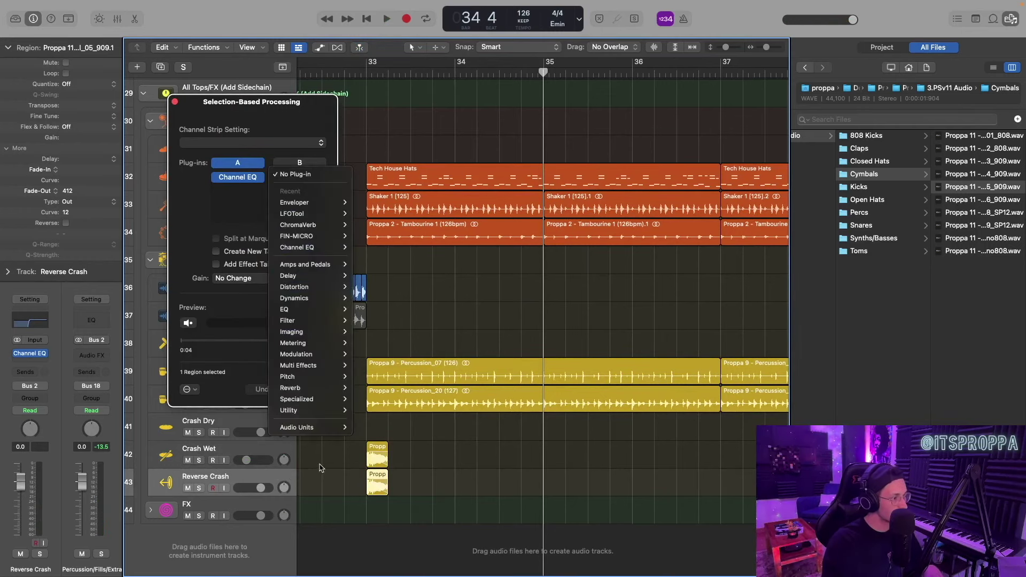
mouse_move(313, 427)
mouse_move(396, 543)
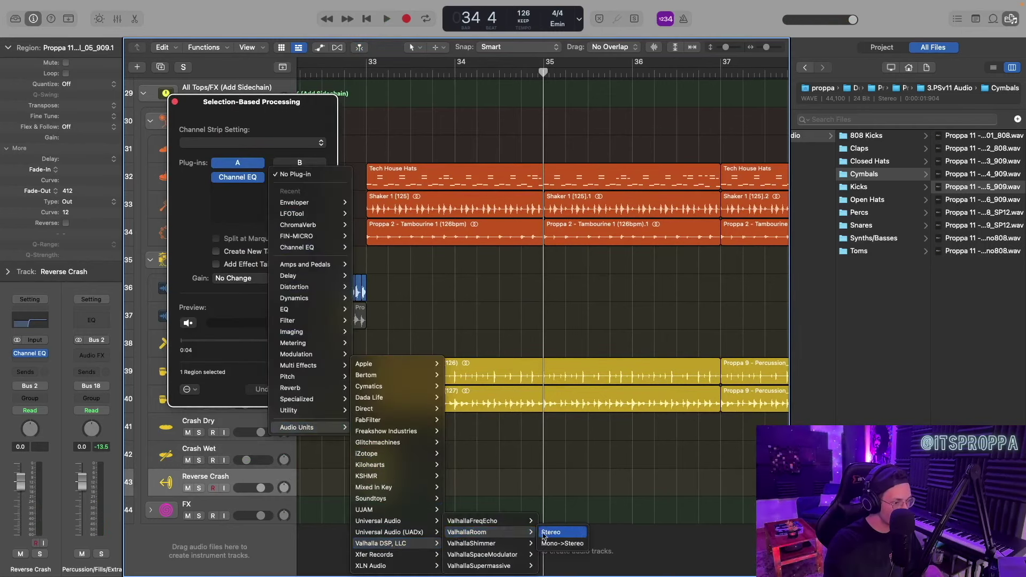
click(550, 532)
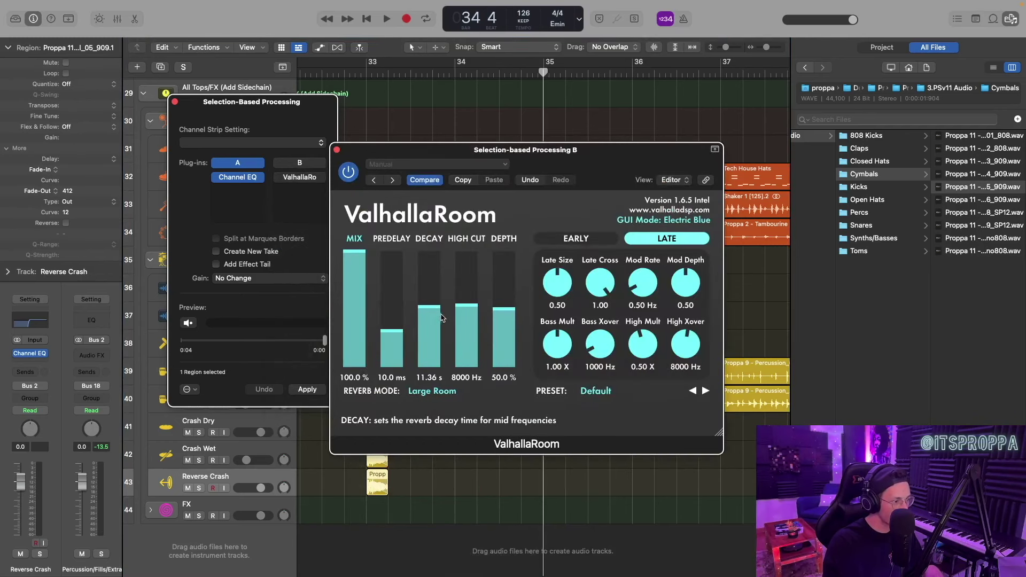
key(super+w)
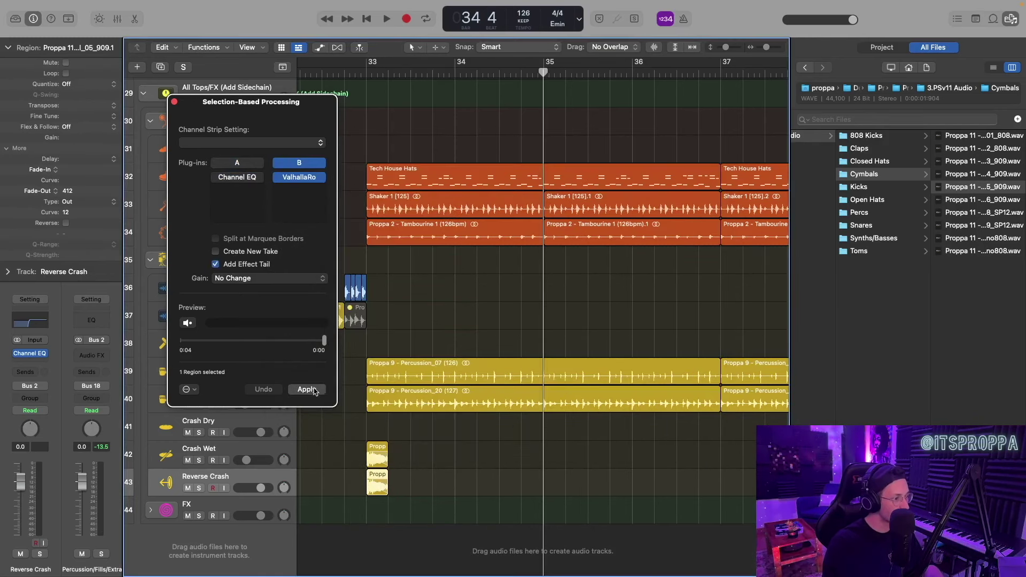
key(Return)
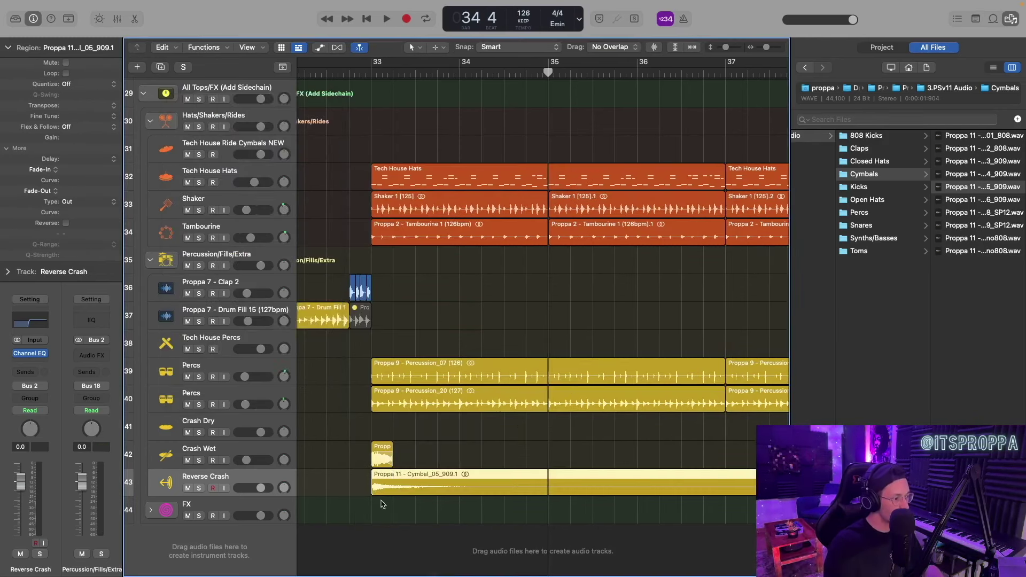
- Cut the reverb tail to one bar, reverse it in bar 32, and give it a 2162 fade-in with curve 35
drag(373, 490, 448, 486)
click(65, 223)
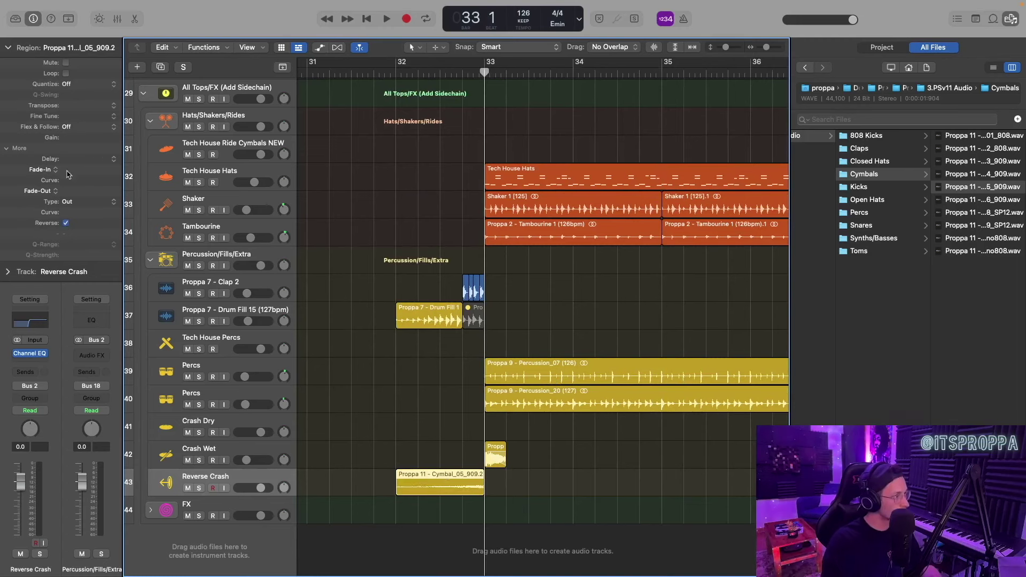
drag(68, 174, 91, 197)
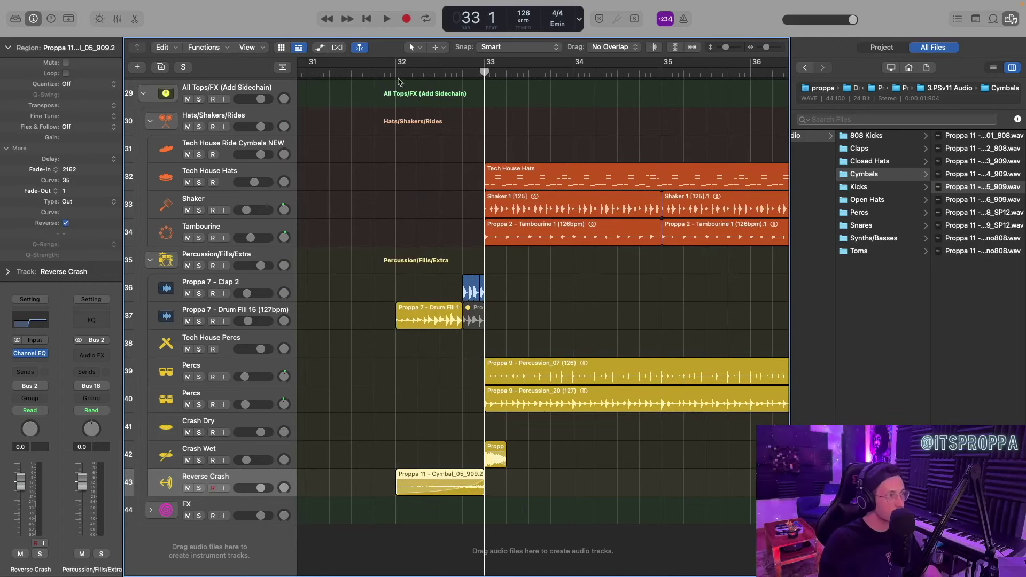
- Lower the Reverse Crash track to -5.7 dB while playing the transition into bar 33, and save the project
key(space)
key(super+Left)
key(super+Left)
key(super+Left)
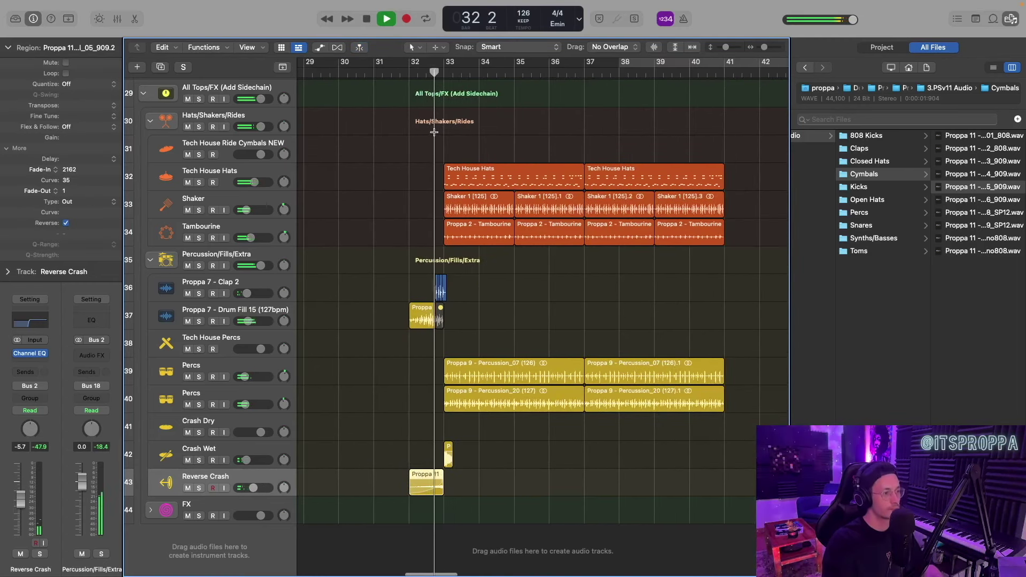
key(super+s)
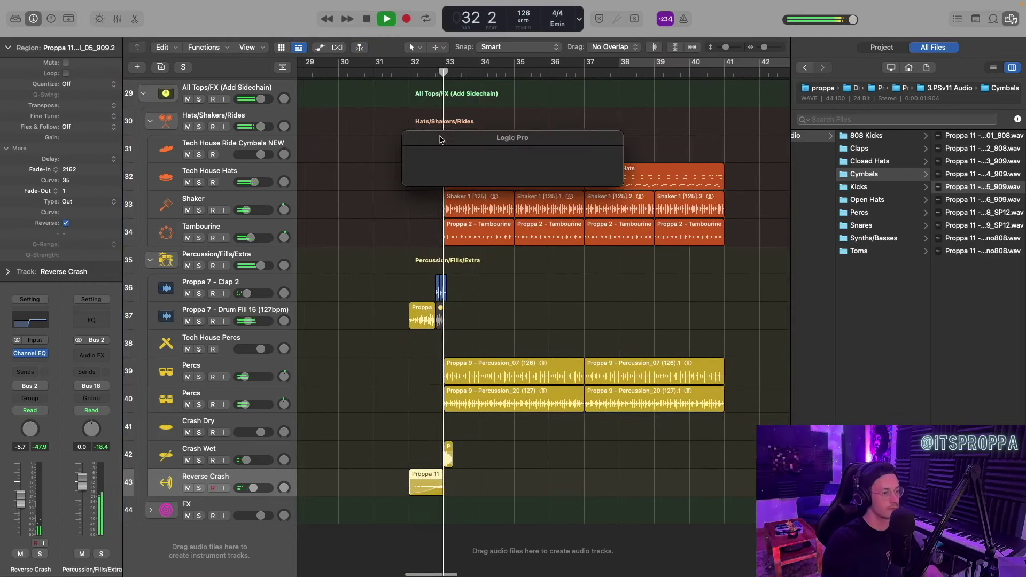
key(super+Left)
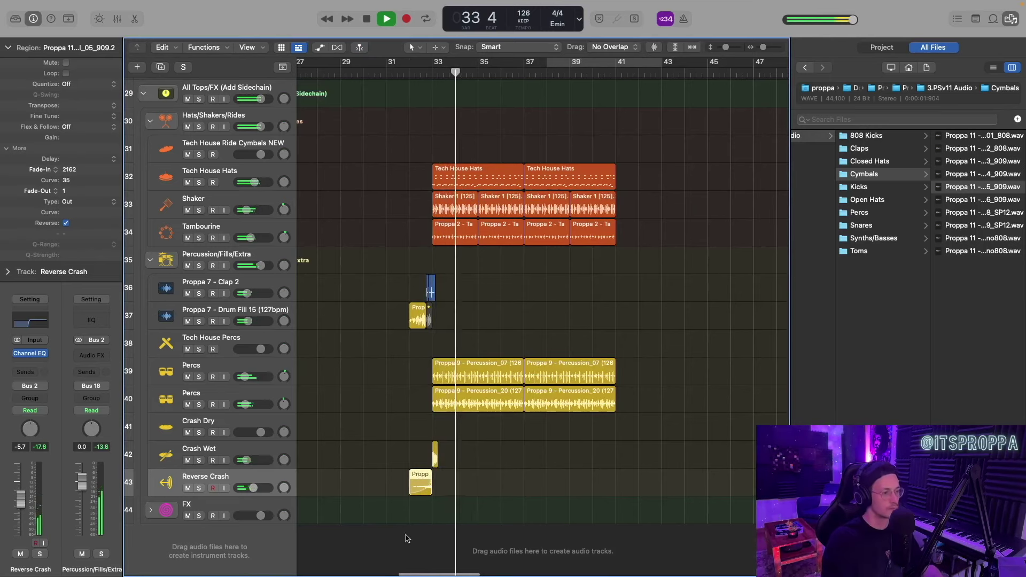
- Play the drop from bar 33 to bar 40 and review the arrangement up to the vocal tracks
scroll(426, 515, down, 1)
scroll(431, 515, right, 3)
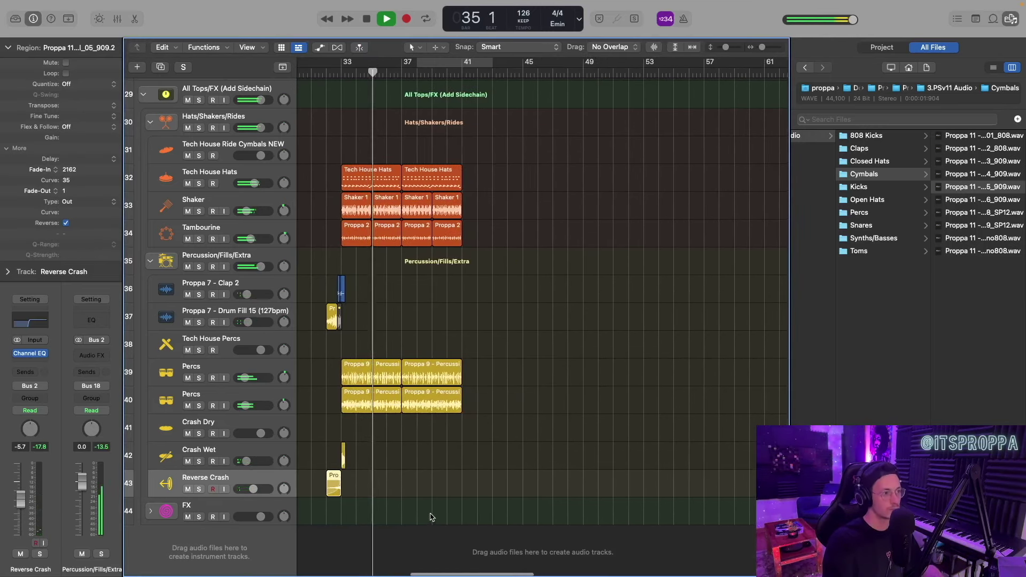
scroll(424, 507, down, 2)
scroll(422, 506, up, 10)
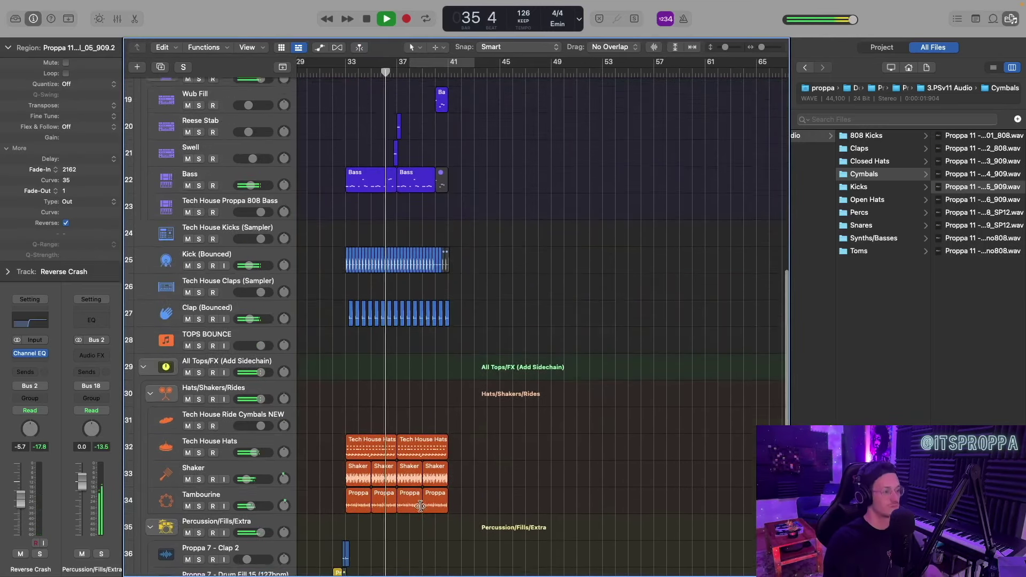
scroll(421, 506, down, 3)
scroll(421, 506, down, 2)
scroll(422, 506, up, 1)
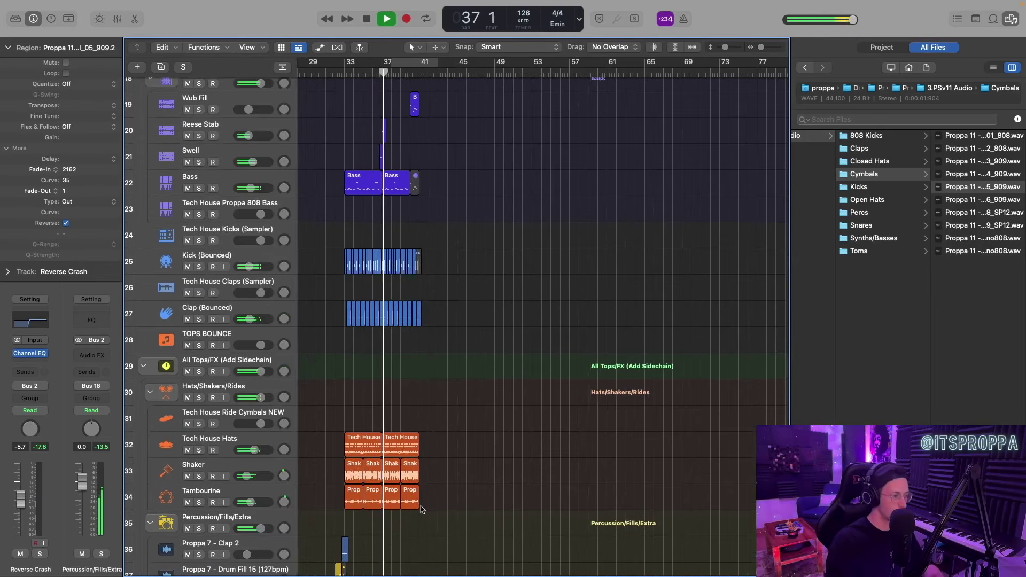
scroll(422, 509, up, 4)
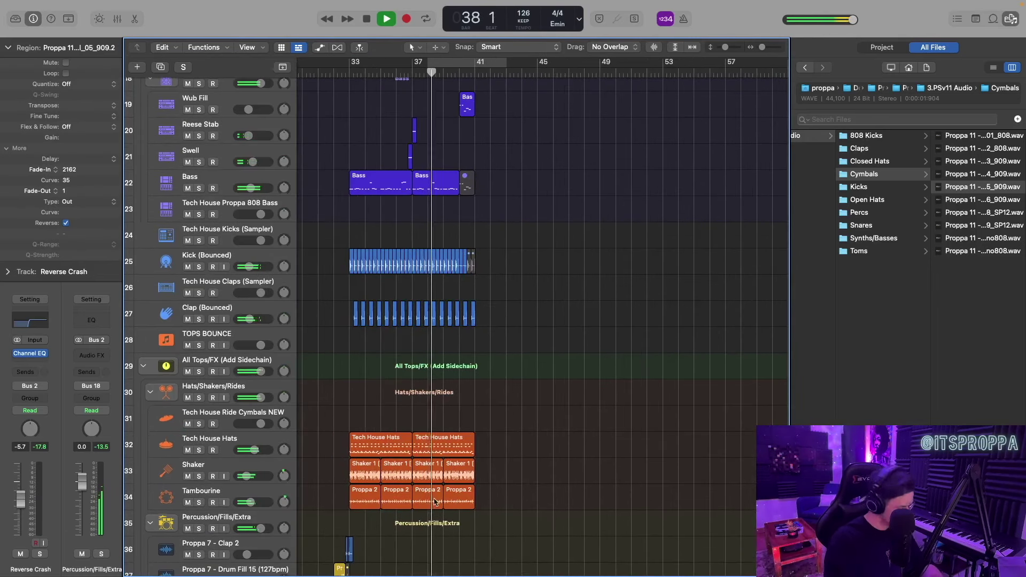
scroll(457, 497, up, 8)
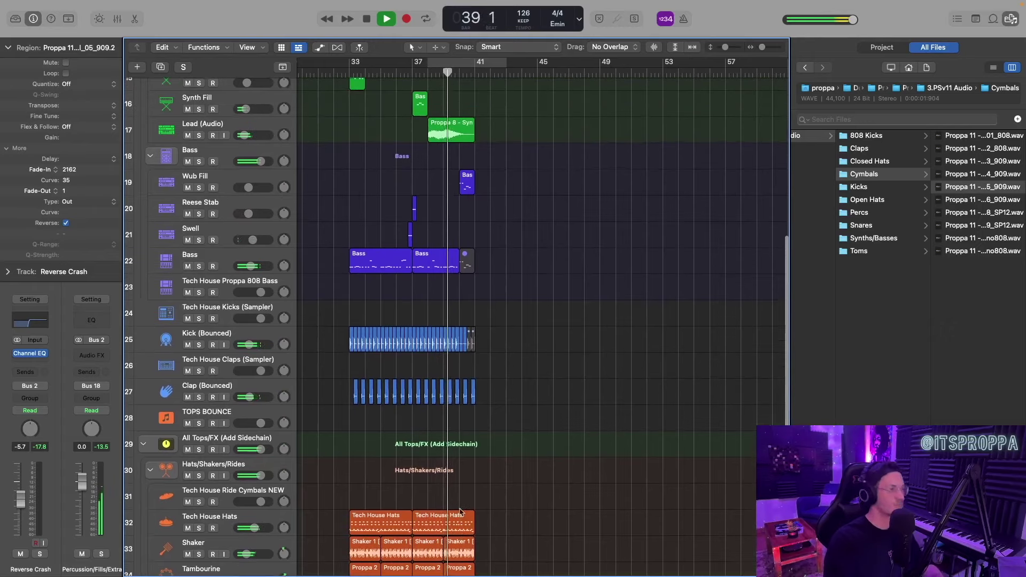
scroll(461, 489, up, 8)
key(space)
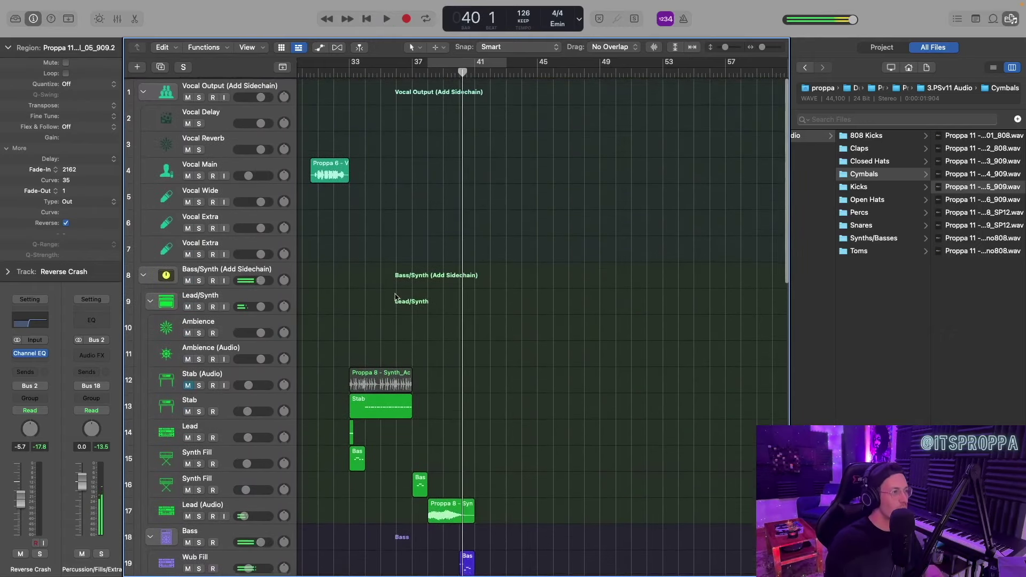
- Duplicate the Vocal Main track for a copy of the vocal phrase
click(251, 164)
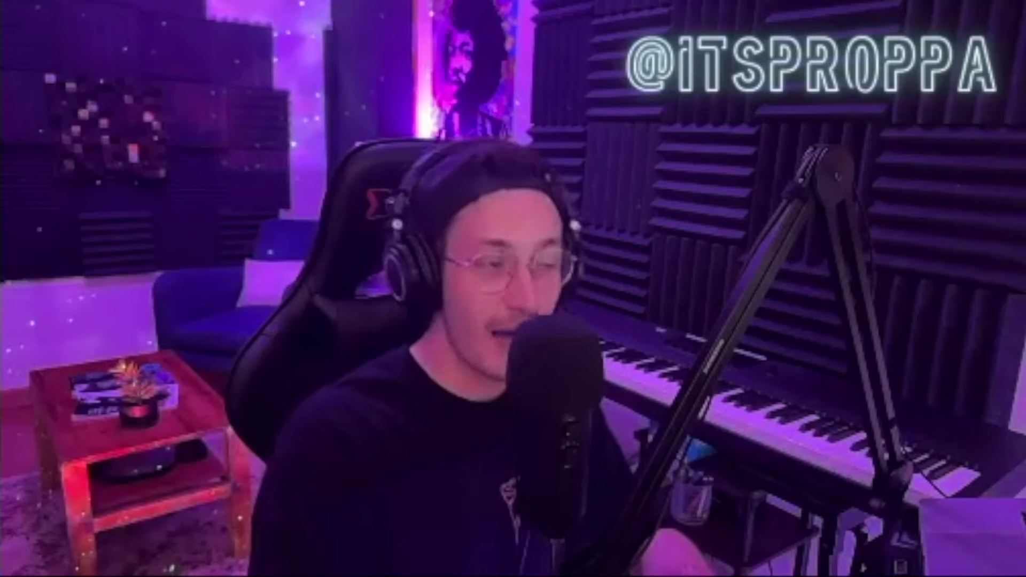
key(super+d)
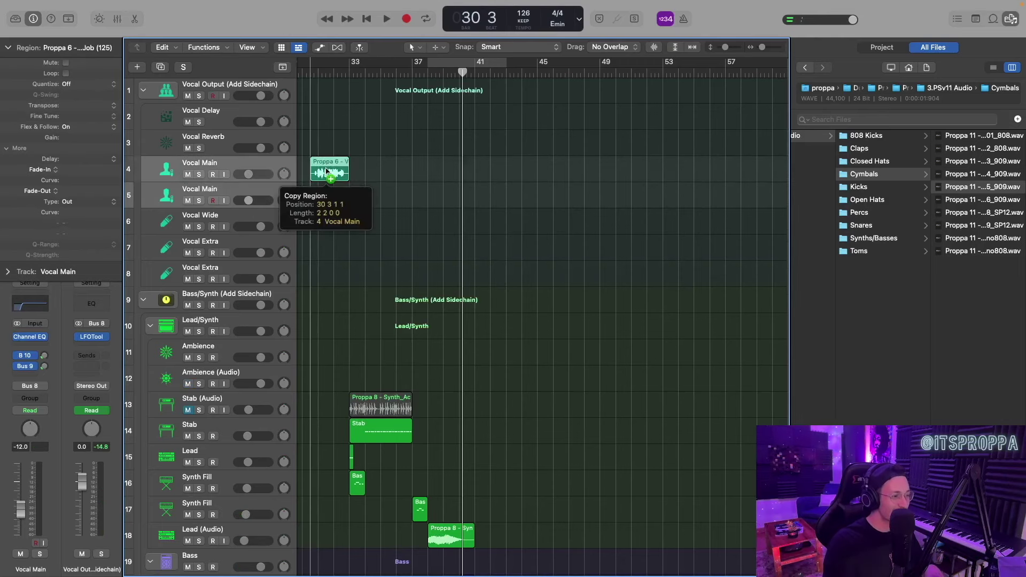
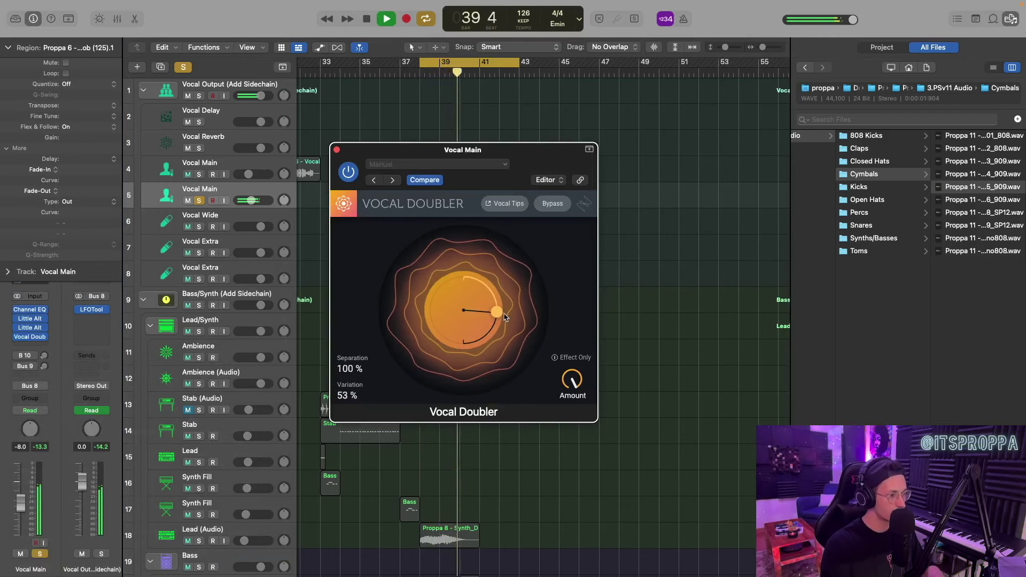
- Close the Vocal Doubler window, unsolo the duplicated Vocal Main track, and turn off cycle mode
key(space)
click(337, 149)
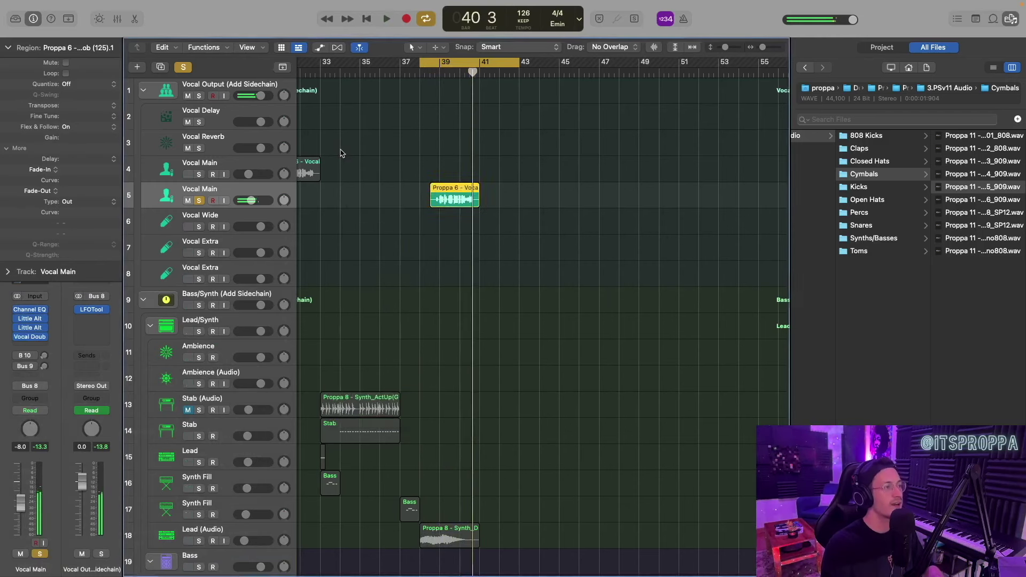
key(s)
key(c)
- Play from bar 37 to hear the copied vocal phrase against the rest of the drop
scroll(432, 81, down, 3)
double_click(425, 76)
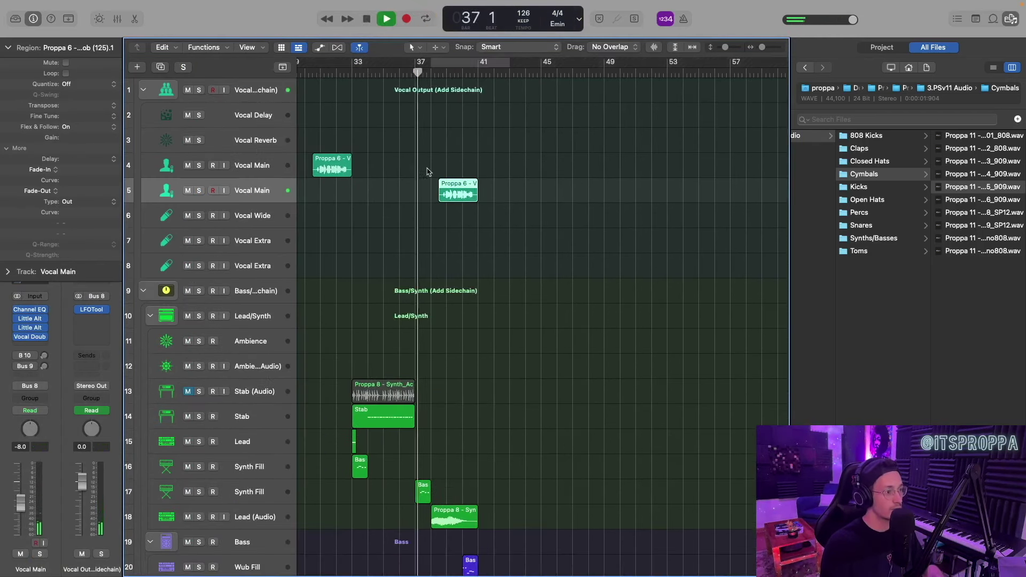
scroll(427, 168, up, 3)
scroll(430, 169, up, 3)
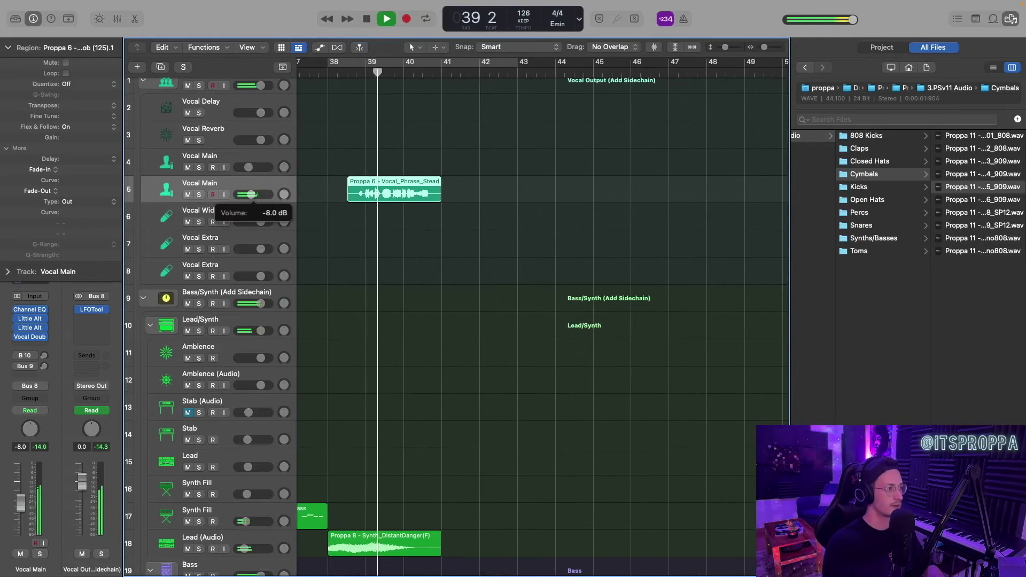
scroll(399, 214, down, 1)
scroll(399, 215, down, 1)
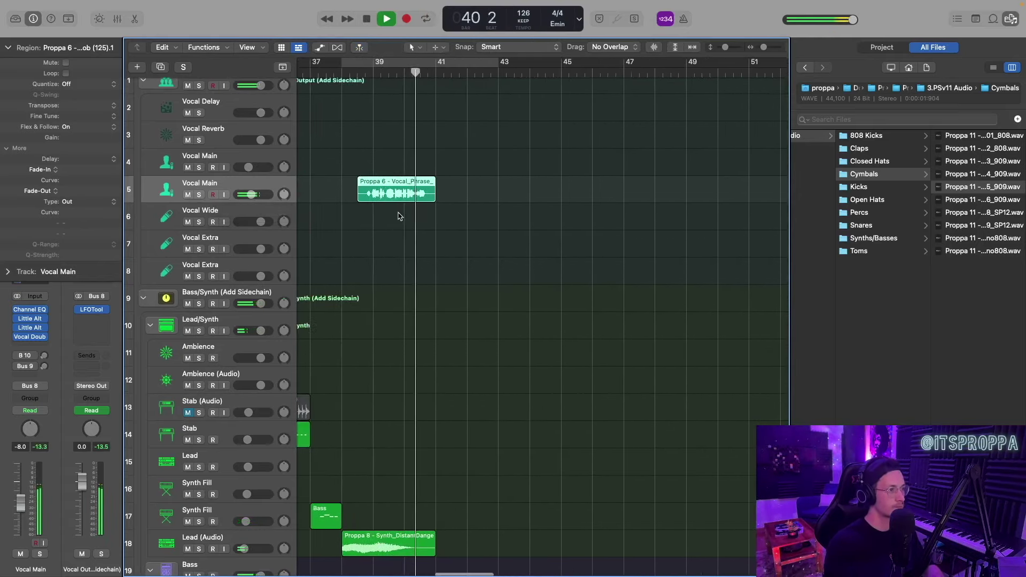
scroll(398, 214, up, 5)
scroll(400, 216, left, 4)
key(space)
- Nudge the copied vocal phrase slightly later from bar 38 beat 3 and play it through to bar 41
click(471, 197)
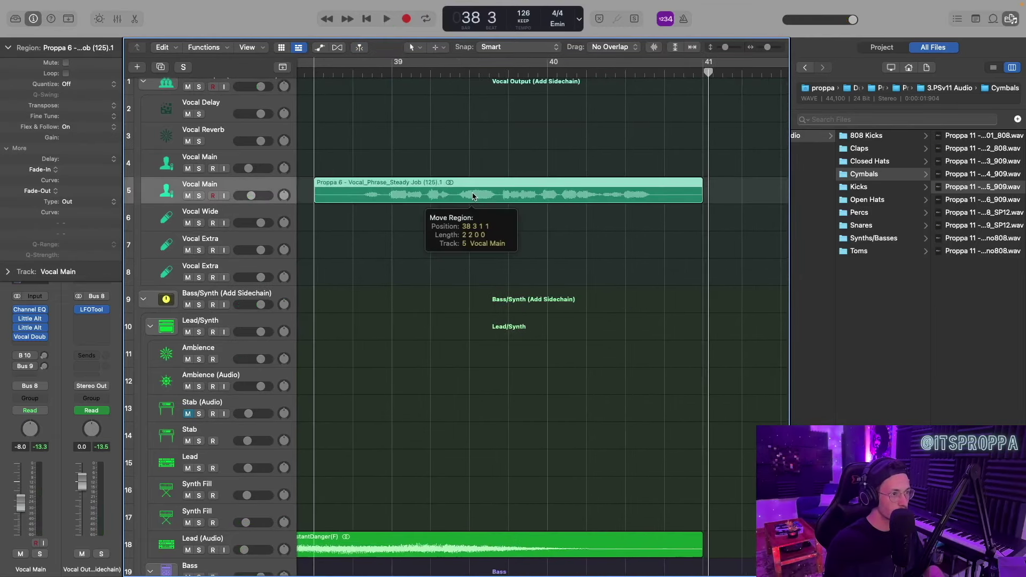
drag(472, 197, 475, 196)
click(339, 74)
key(space)
scroll(374, 115, down, 1)
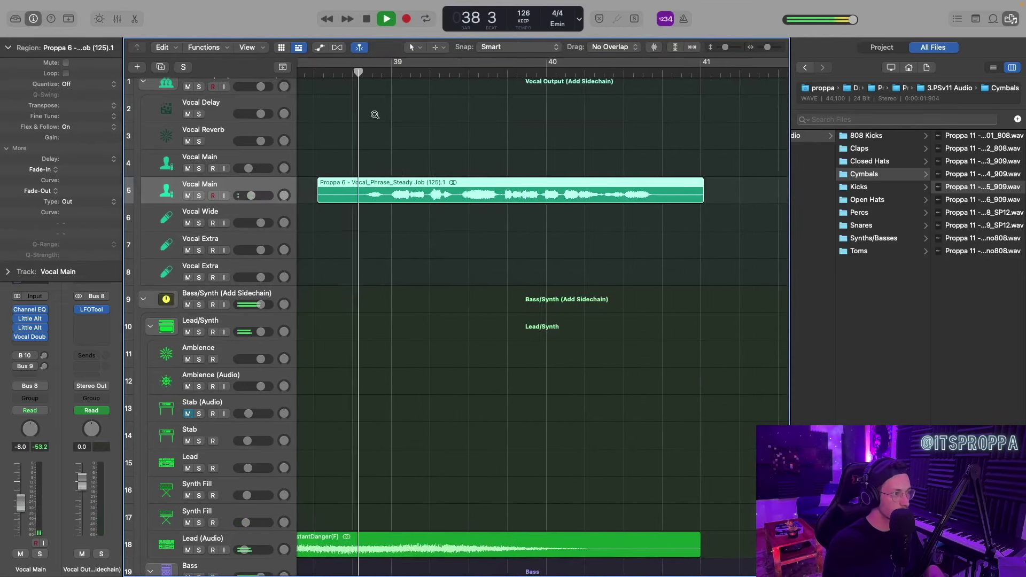
scroll(375, 115, down, 2)
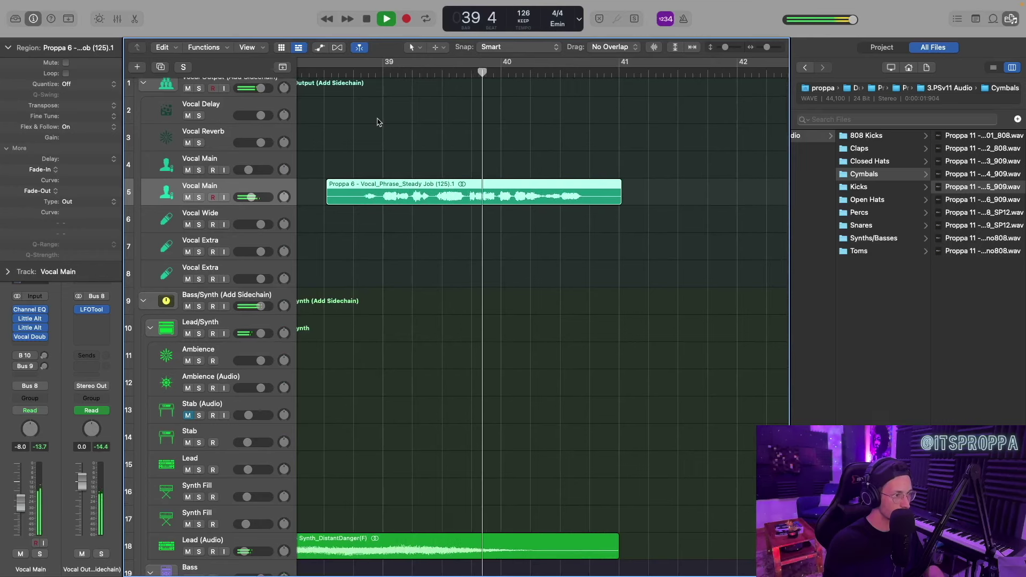
scroll(377, 122, up, 5)
scroll(382, 126, down, 5)
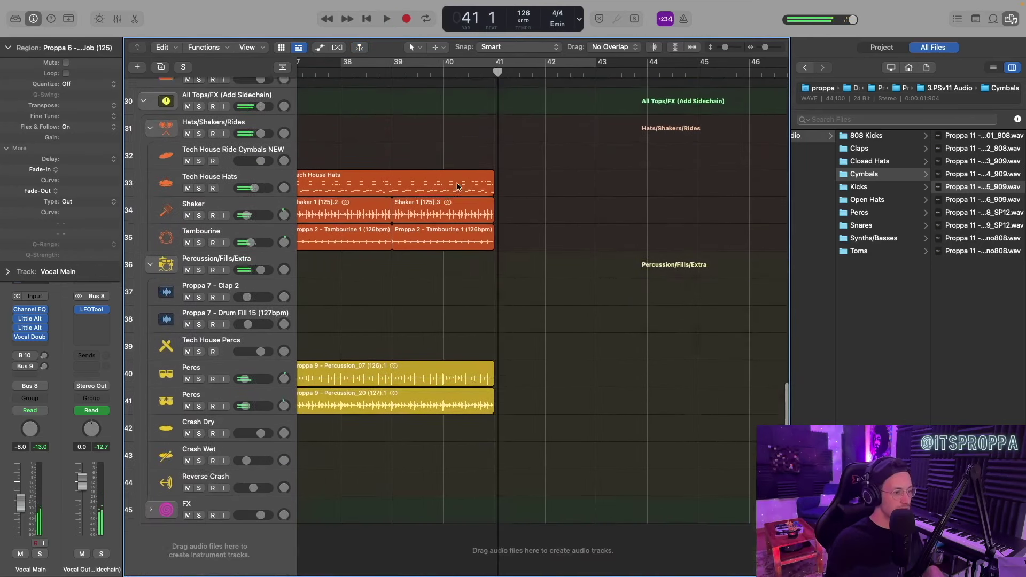
scroll(461, 190, down, 4)
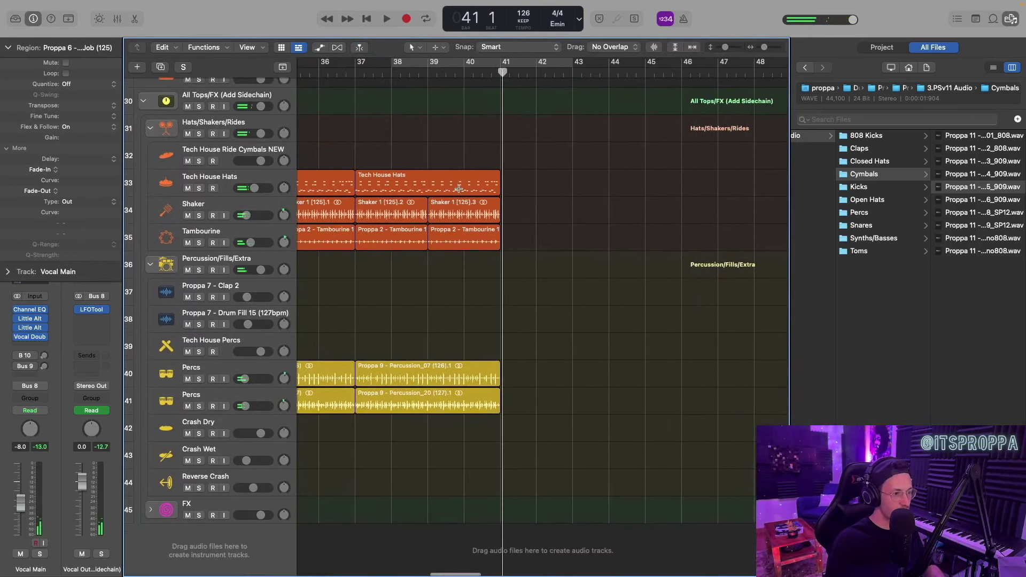
- Split the kick, hats, shaker, tambourine and percussion regions at bar 40 beat 3 and mute the pieces running up to bar 41
scroll(459, 189, down, 3)
click(479, 73)
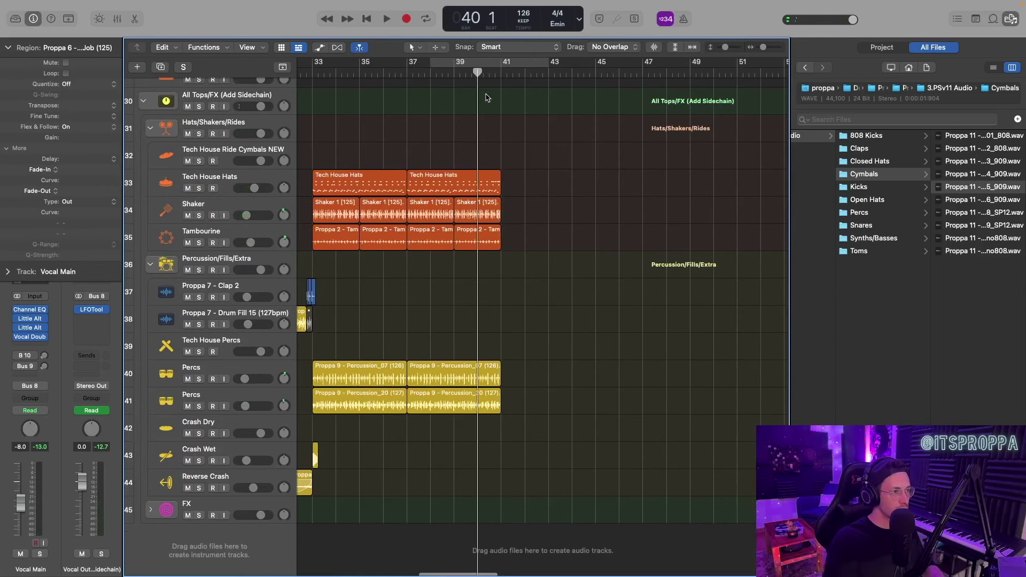
scroll(502, 165, up, 4)
drag(612, 72, 632, 72)
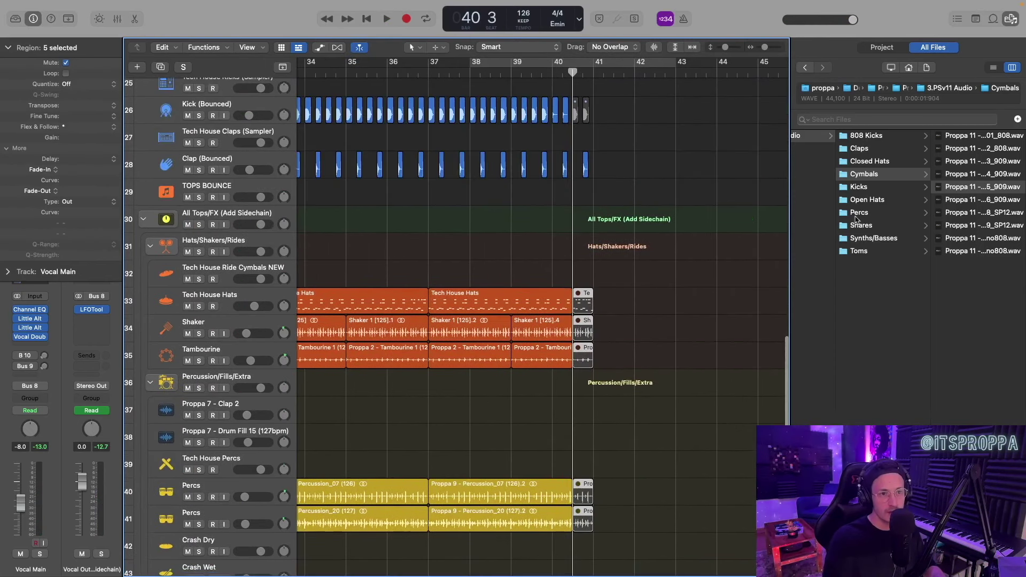
- Audition drum fills in the 3.PSv7 Audio Fills folder and place Drum Fill 14 (127bpm) at bar 40 on the existing drum fill track
scroll(853, 220, left, 3)
click(834, 201)
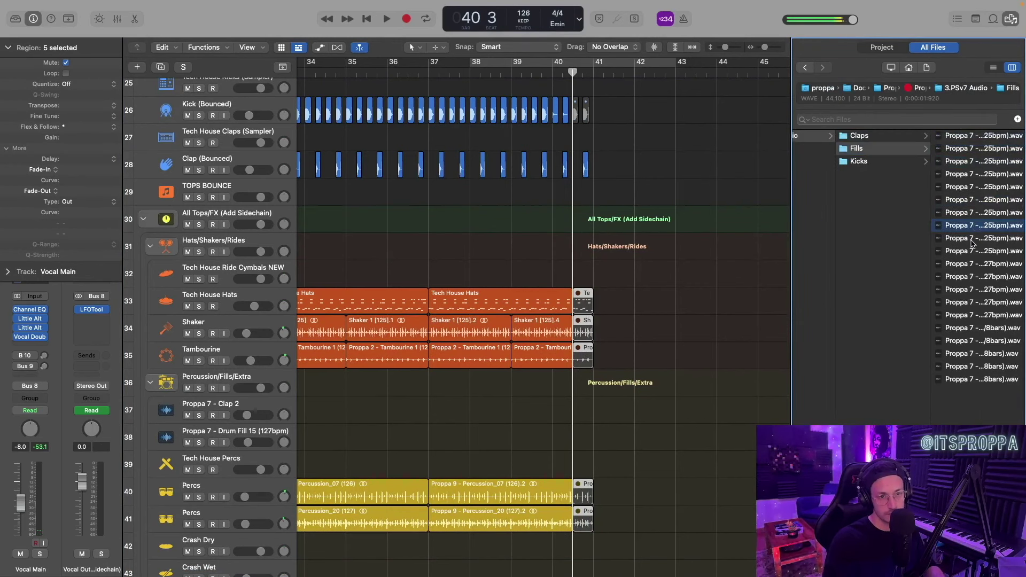
click(971, 240)
click(967, 252)
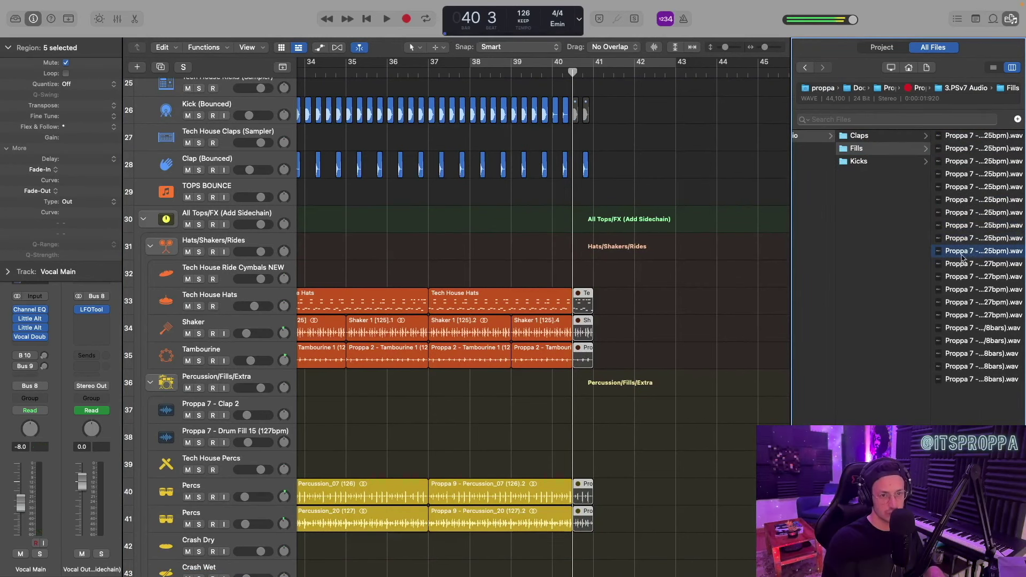
click(971, 274)
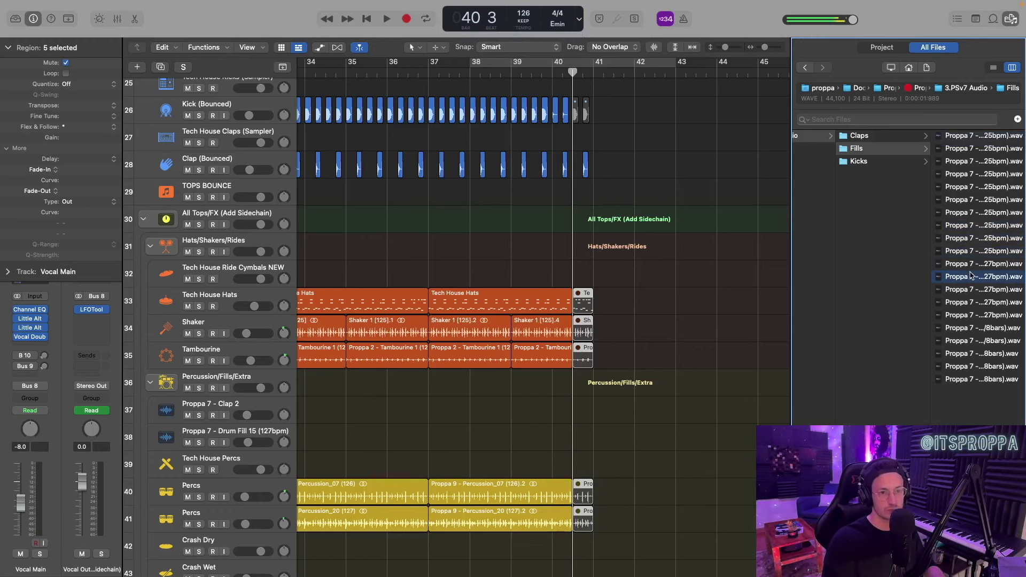
click(972, 303)
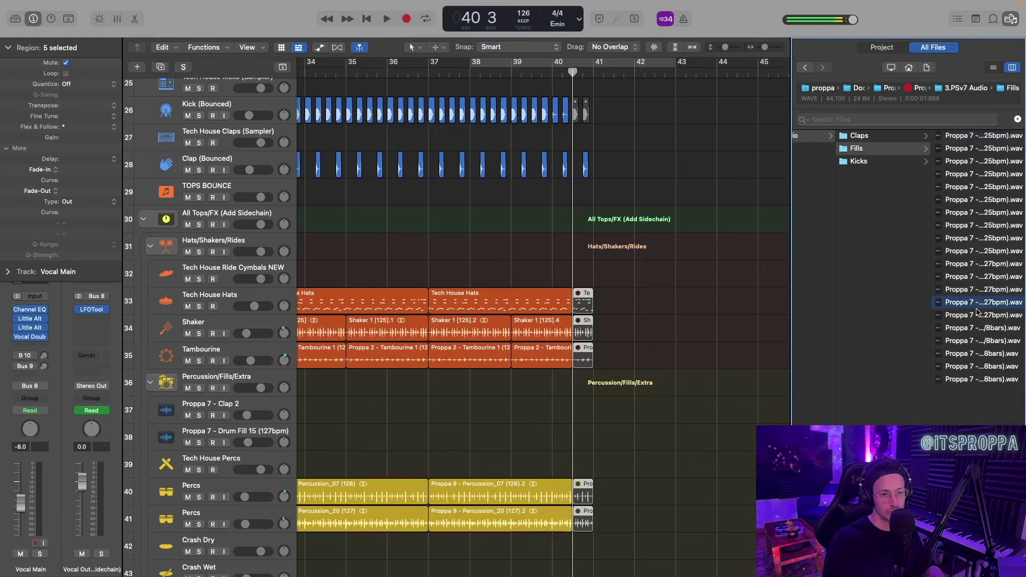
drag(975, 309, 550, 326)
- Set the drum fill track's flex mode to Flex Time - Rhythmic and play the fill at bar 40 within the mix
key(super+Right)
key(super+Right)
key(super+Right)
key(super+Right)
key(super+f)
click(275, 342)
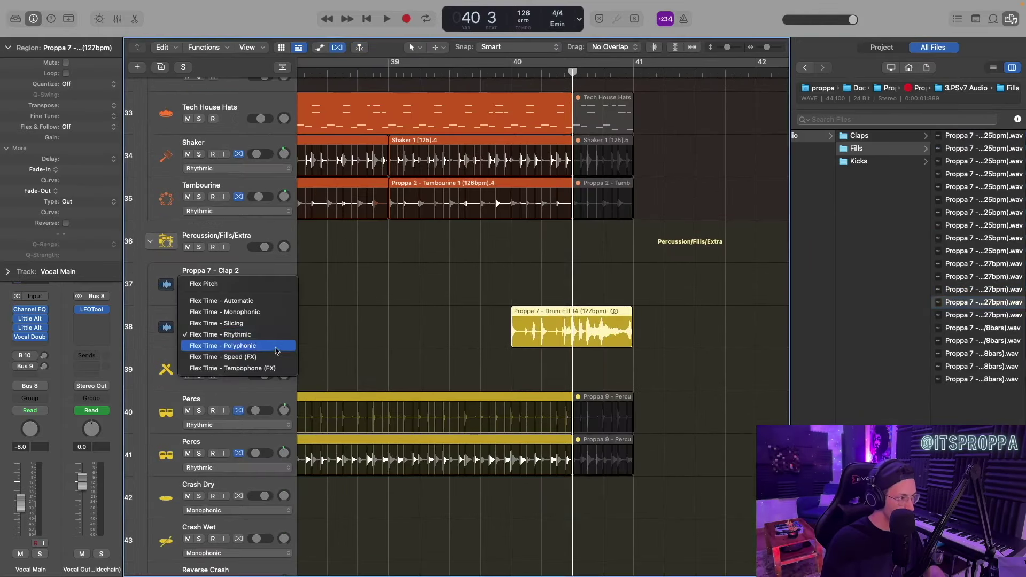
click(274, 335)
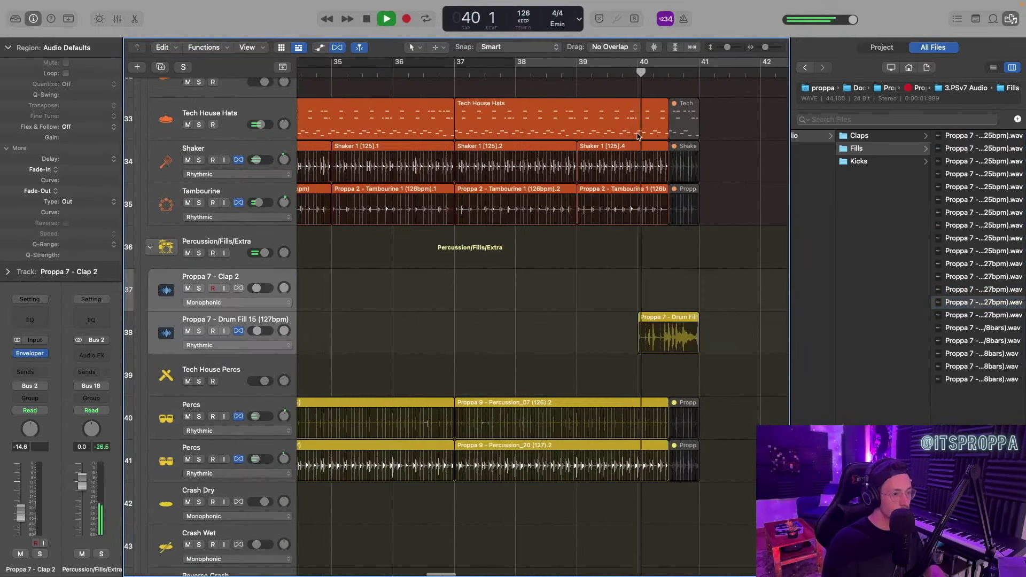
scroll(636, 140, down, 2)
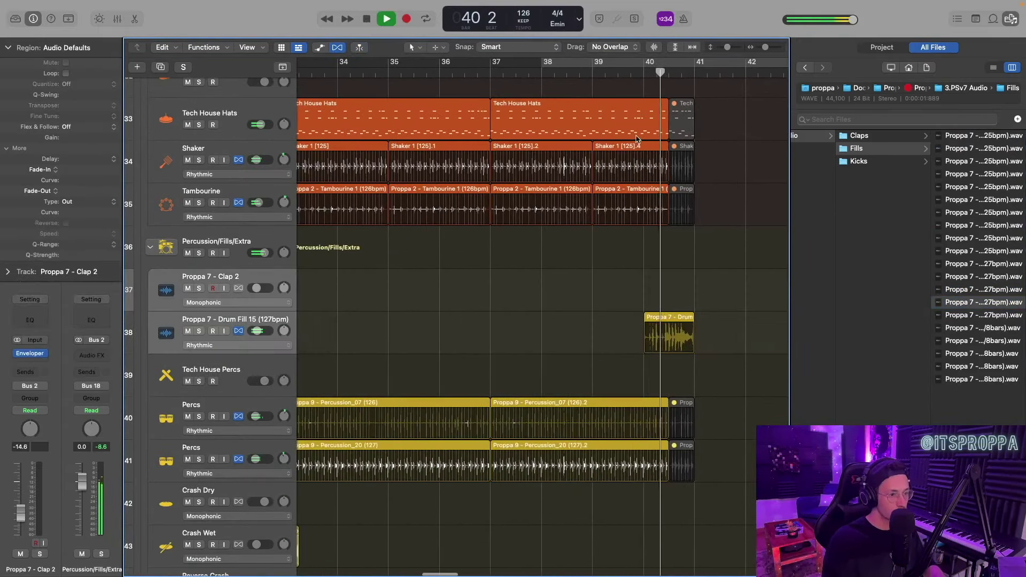
key(super+Right)
key(super+Right)
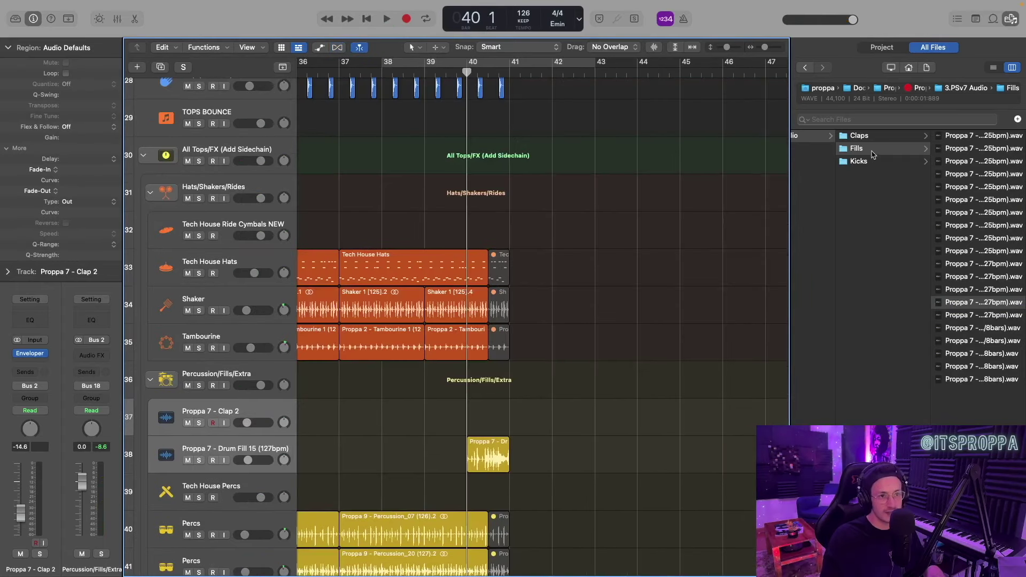
- Open the Risers folder in the 3.PSv10 Audio sample pack and audition Riser_04
scroll(873, 155, left, 5)
click(846, 225)
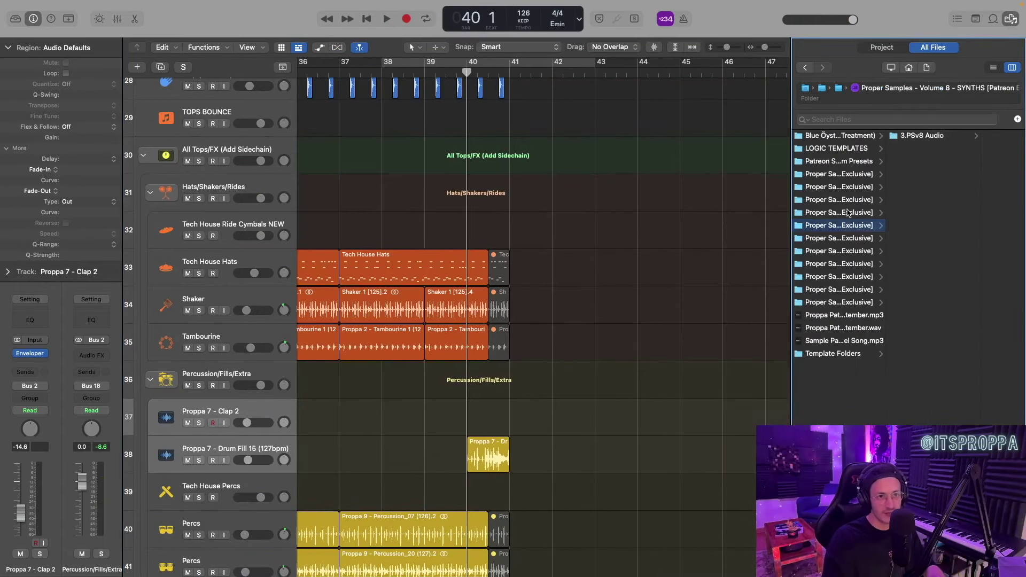
click(847, 212)
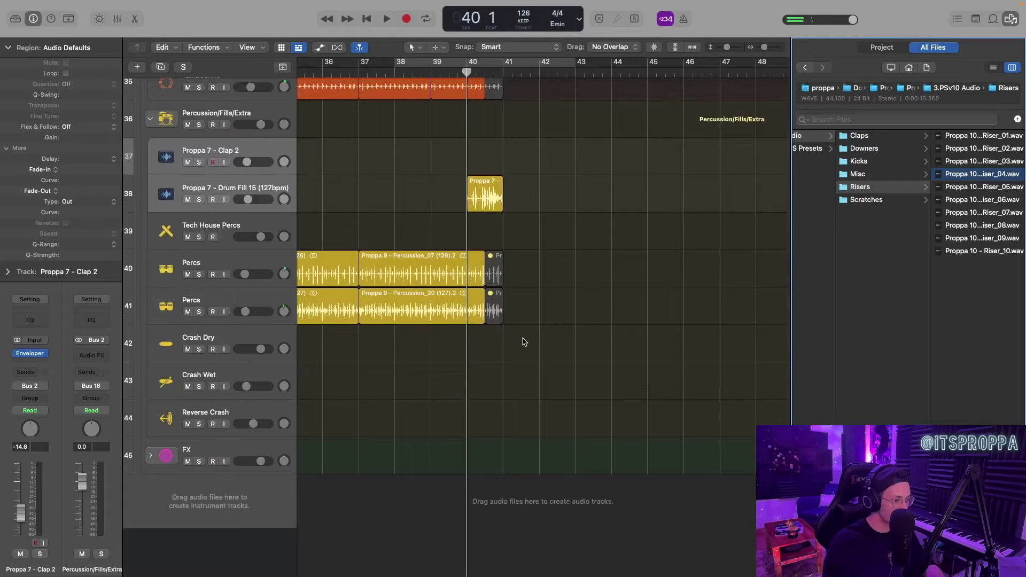
- Create a MIDI region on the Serum FX track spanning bars 39 to 41, holding one sustained F2 note
scroll(524, 339, up, 5)
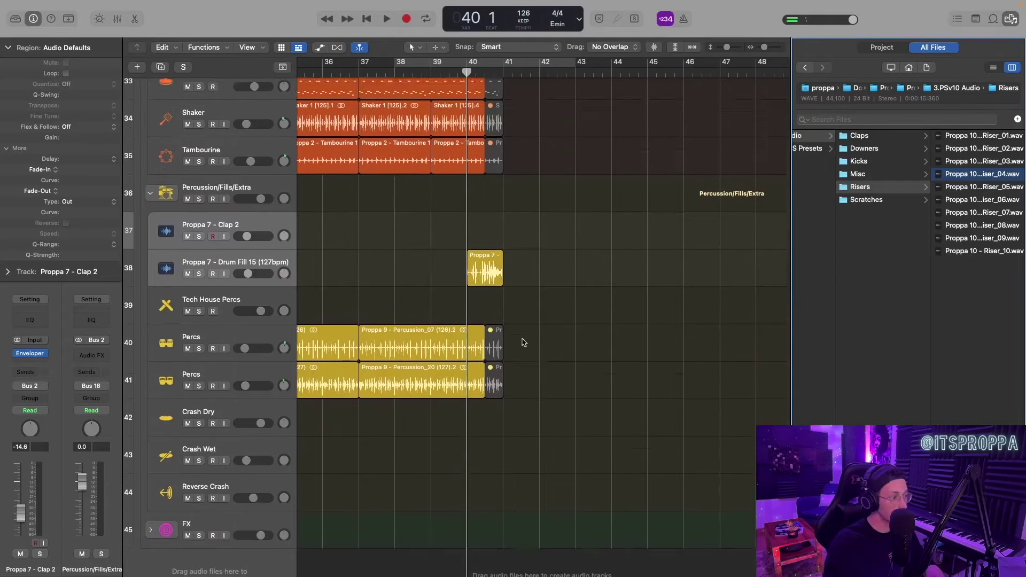
scroll(524, 338, down, 1)
scroll(307, 508, down, 3)
click(314, 512)
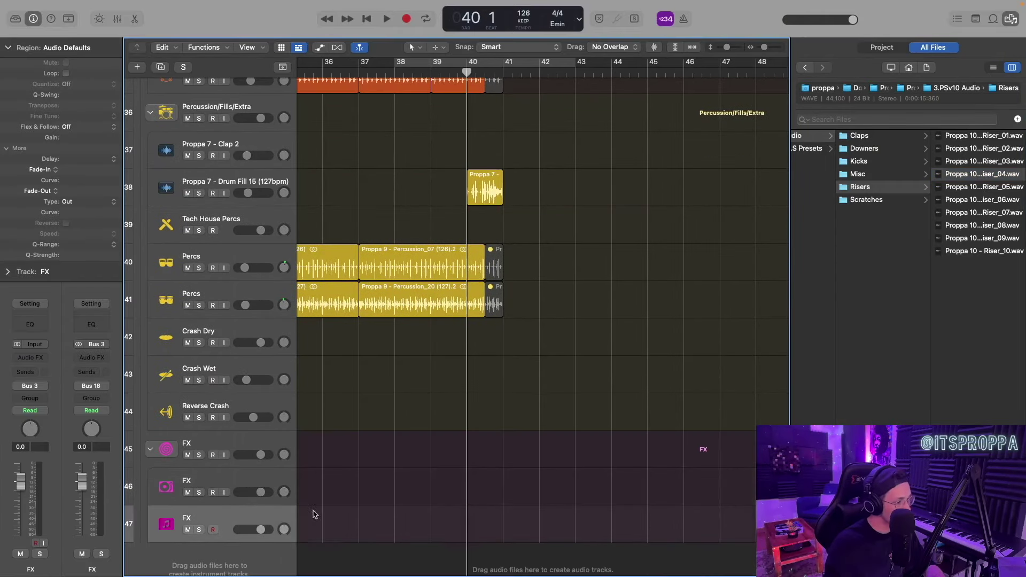
right_click(449, 521)
click(478, 430)
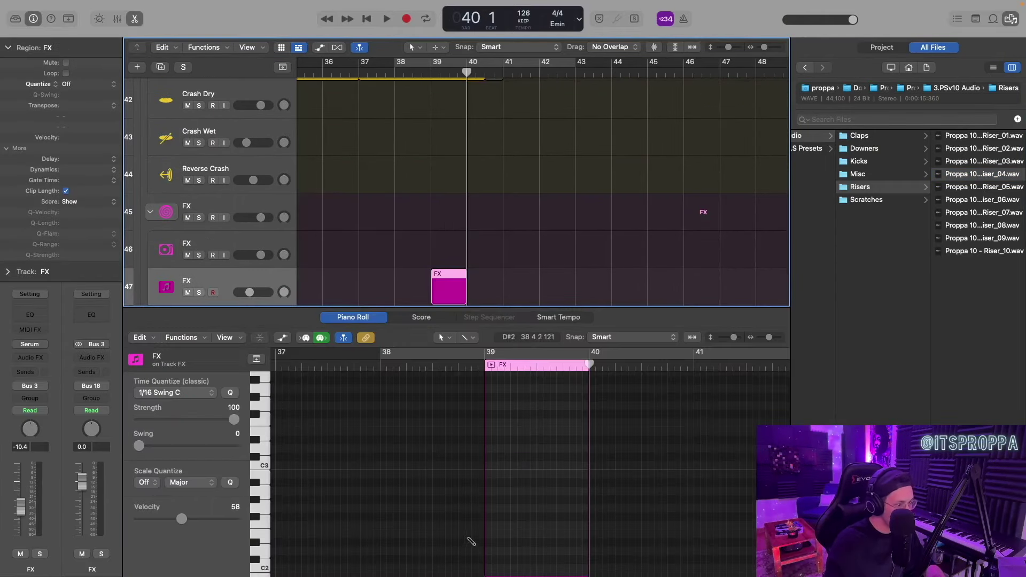
drag(486, 525, 590, 536)
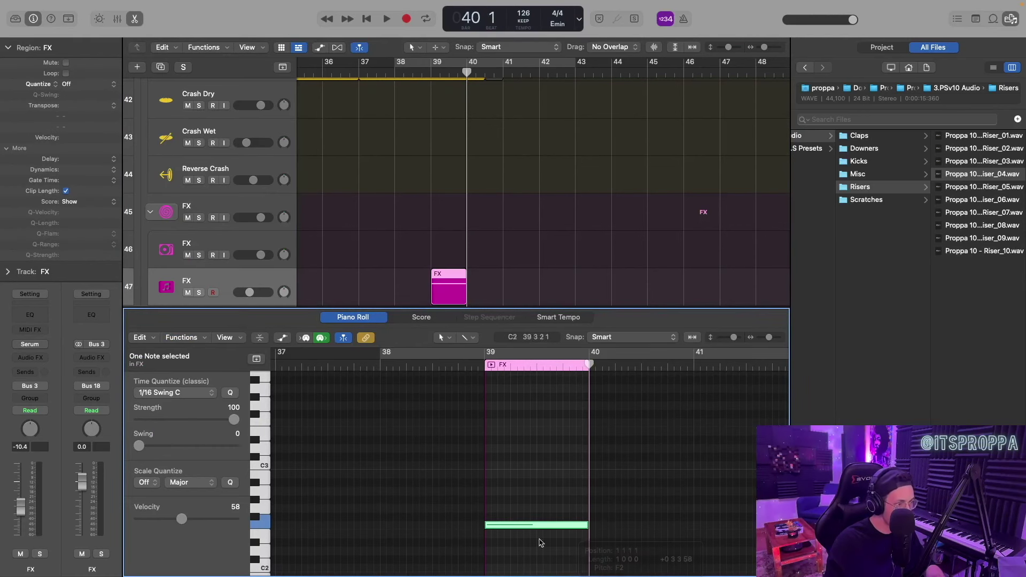
drag(465, 294, 502, 294)
- Solo the FX track, cycle bars 39 to 41, and play Serum with the FX - 2 Bar Riser preset from Proppa Patreon ALL
key(s)
drag(436, 63, 501, 63)
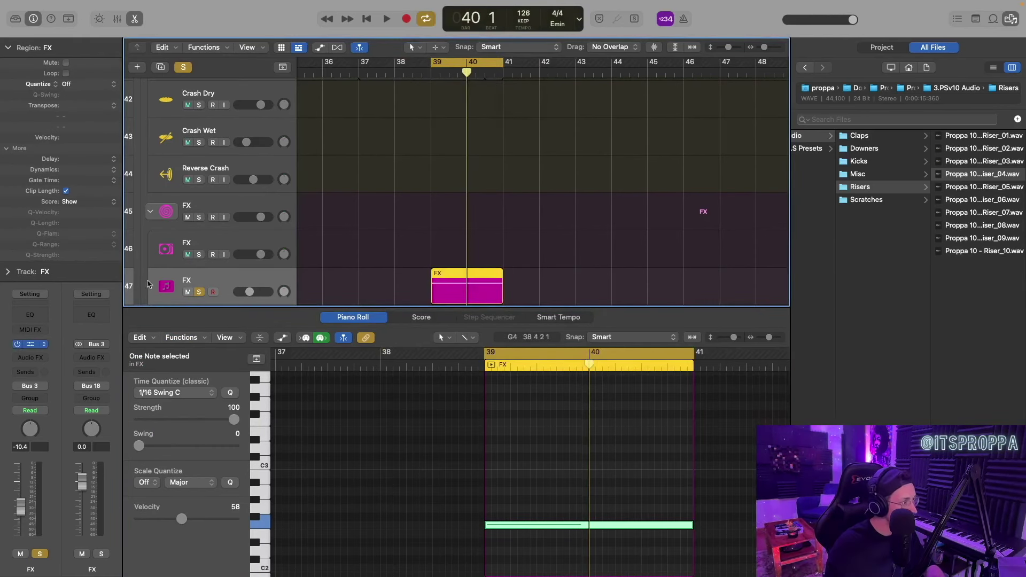
click(31, 346)
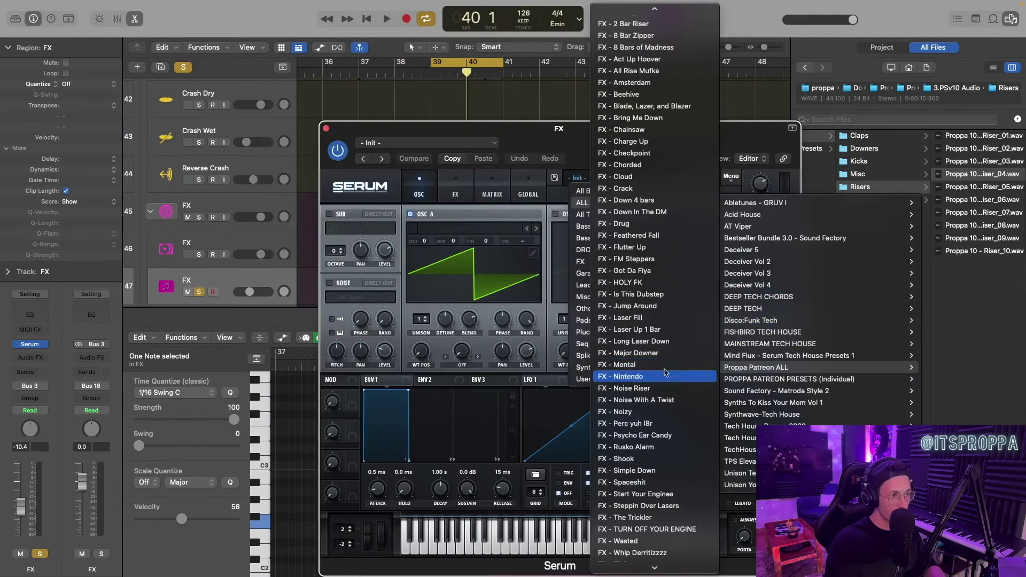
scroll(645, 176, up, 5)
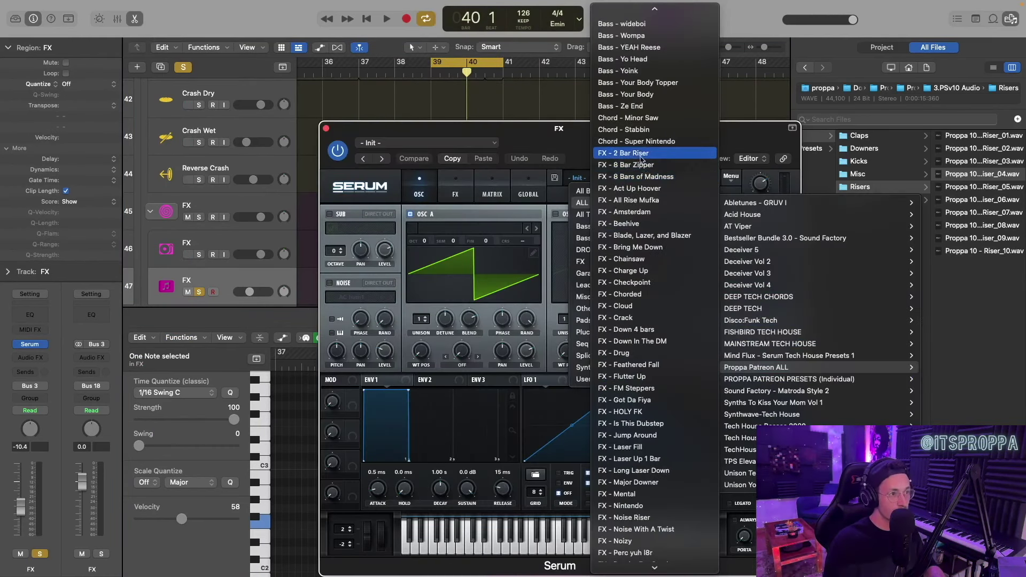
click(623, 152)
drag(527, 130, 450, 116)
key(space)
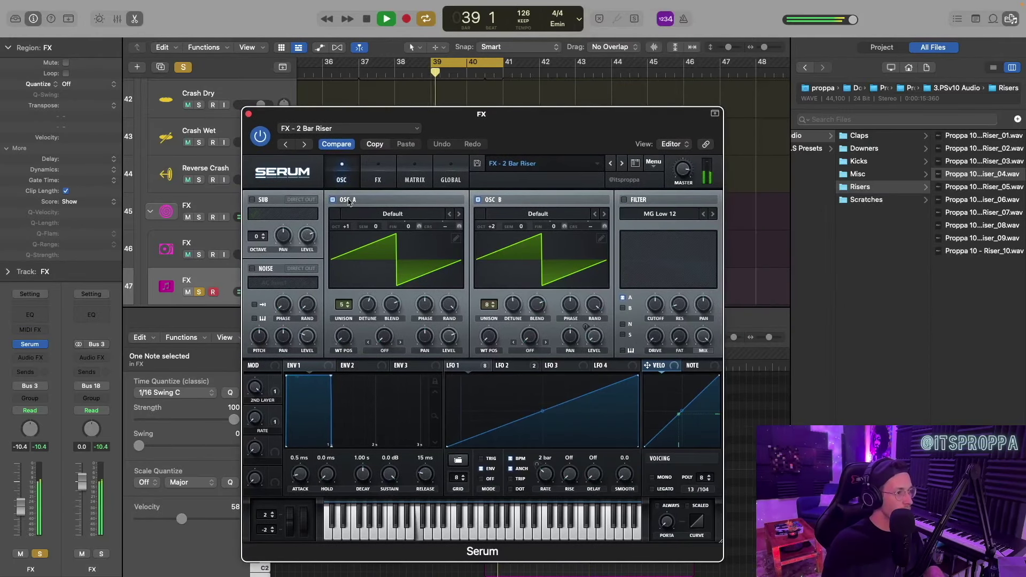
- Audition successive Serum FX presets while the loop plays and settle on FX - Blade, Lazer, and Blazer
drag(583, 143, 761, 97)
click(788, 118)
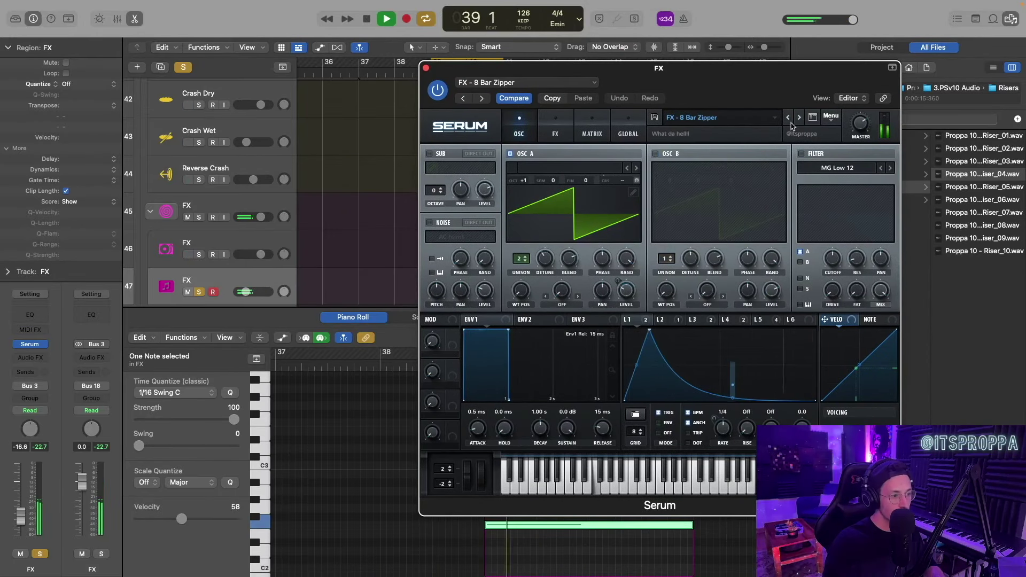
click(799, 118)
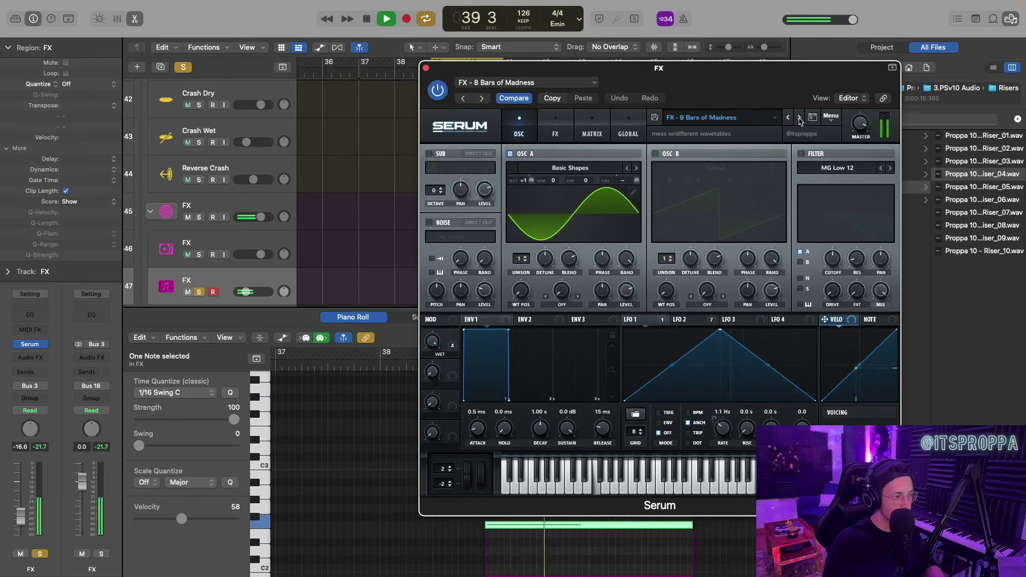
click(799, 117)
click(800, 117)
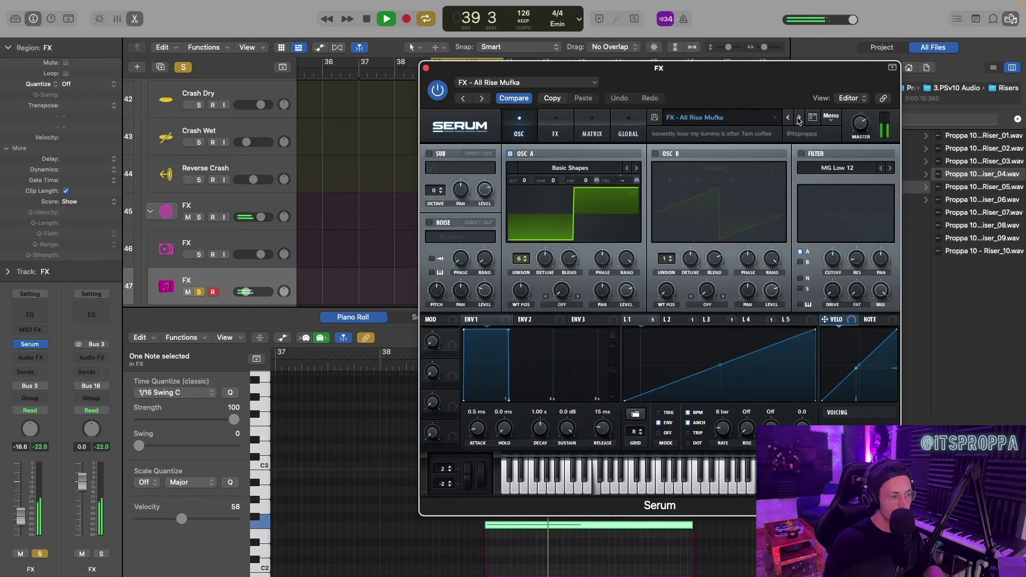
click(799, 118)
click(799, 118)
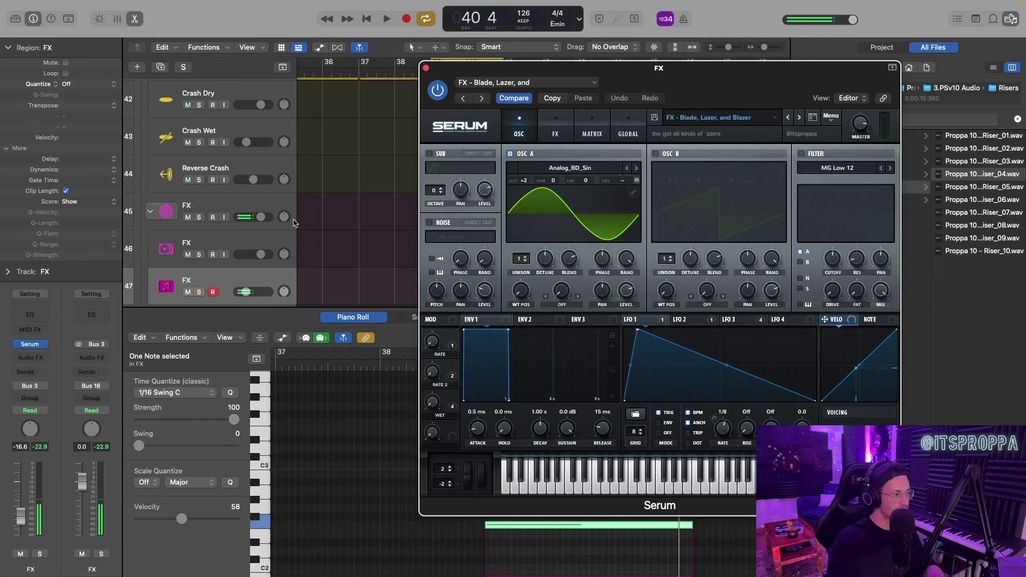
- Lower the Serum FX track's volume to -19.0 dB and loop the riser soloed over bars 39 to 41
drag(240, 295, 257, 308)
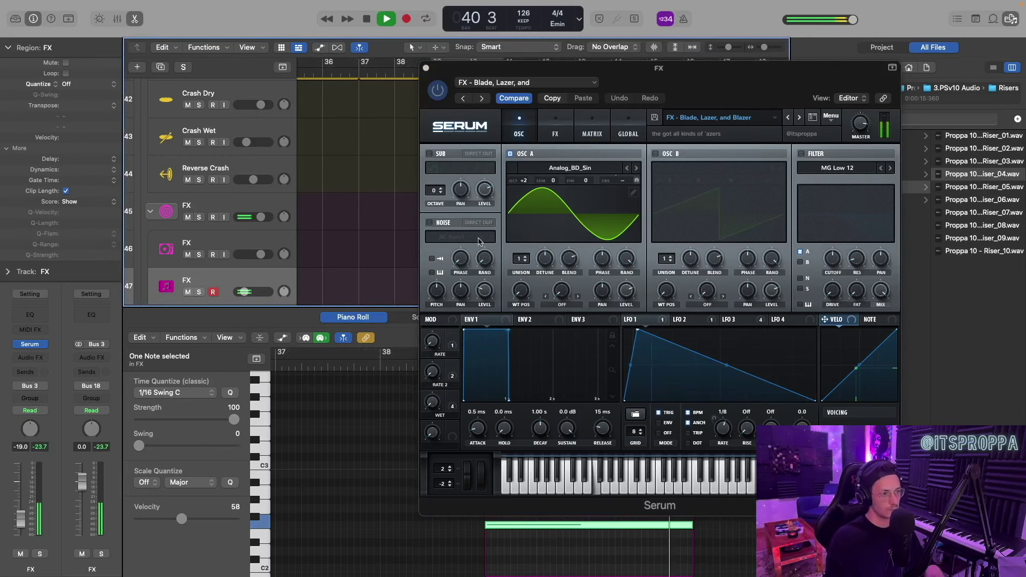
key(s)
key(space)
key(c)
key(space)
- Check the FX track's Serum Macro 1 automation lane, hide it, and play the riser unsoloed from bar 39 with cycle mode off
key(a)
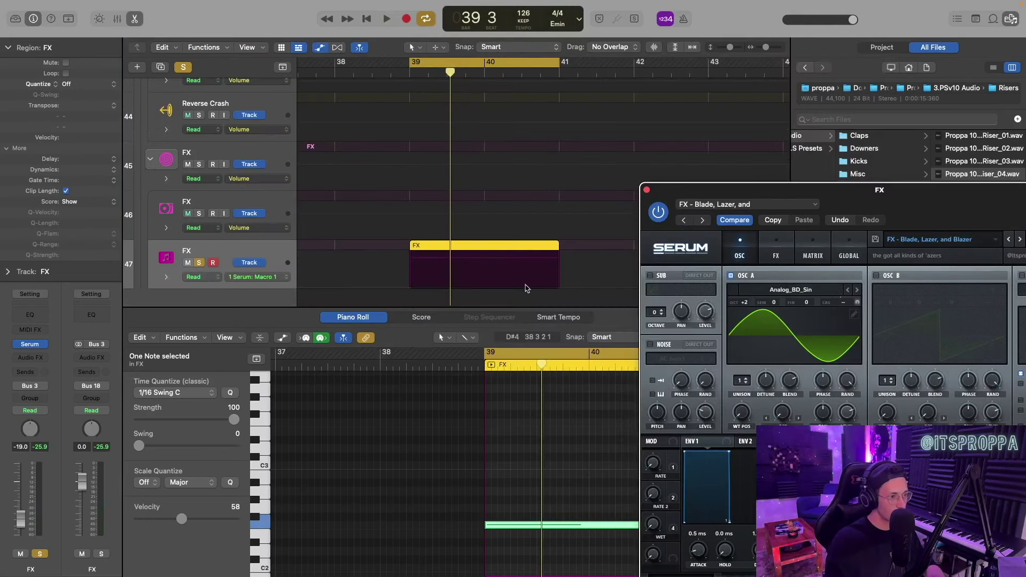
click(526, 289)
key(super+Right)
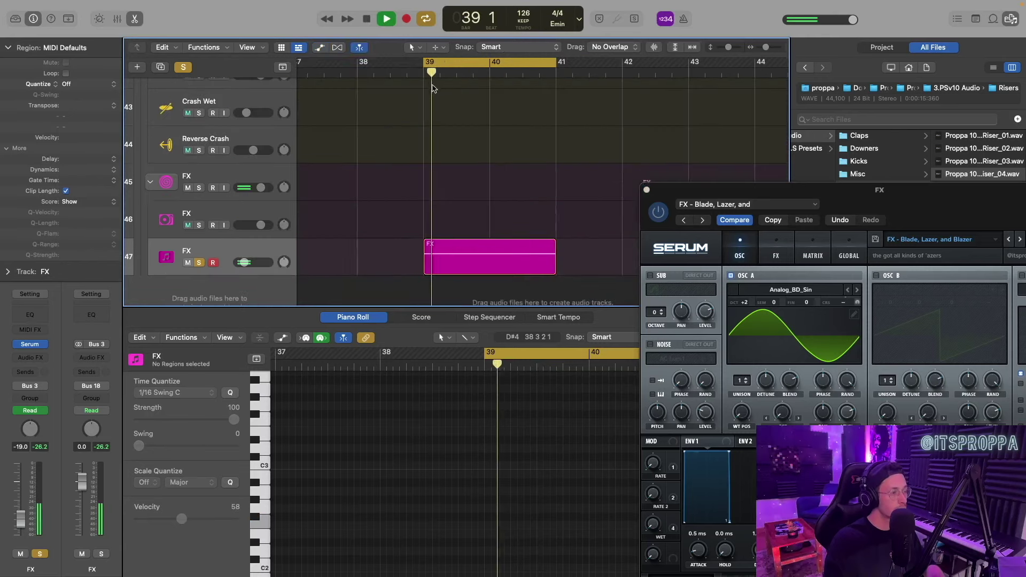
key(super+Left)
key(c)
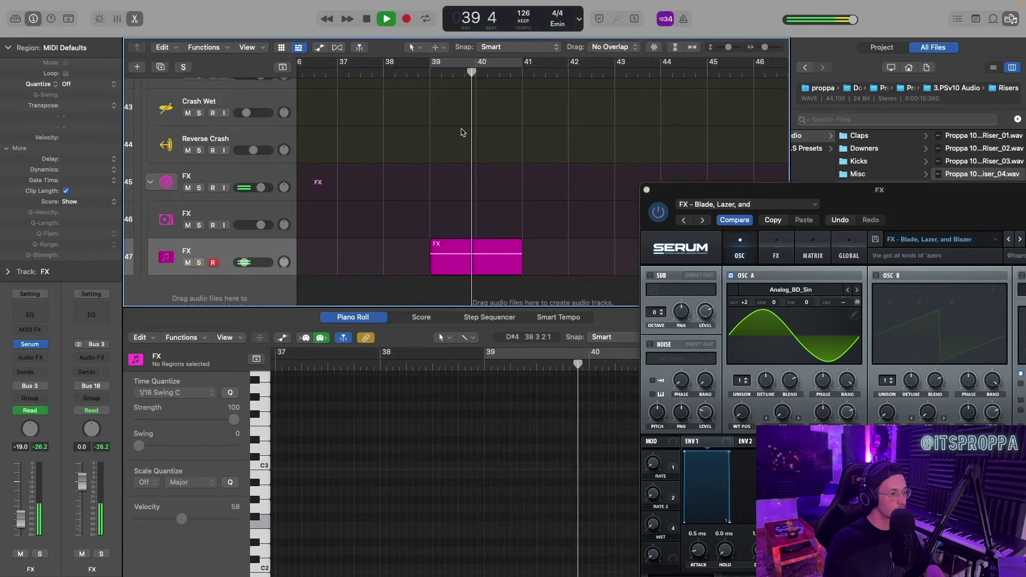
key(super+Left)
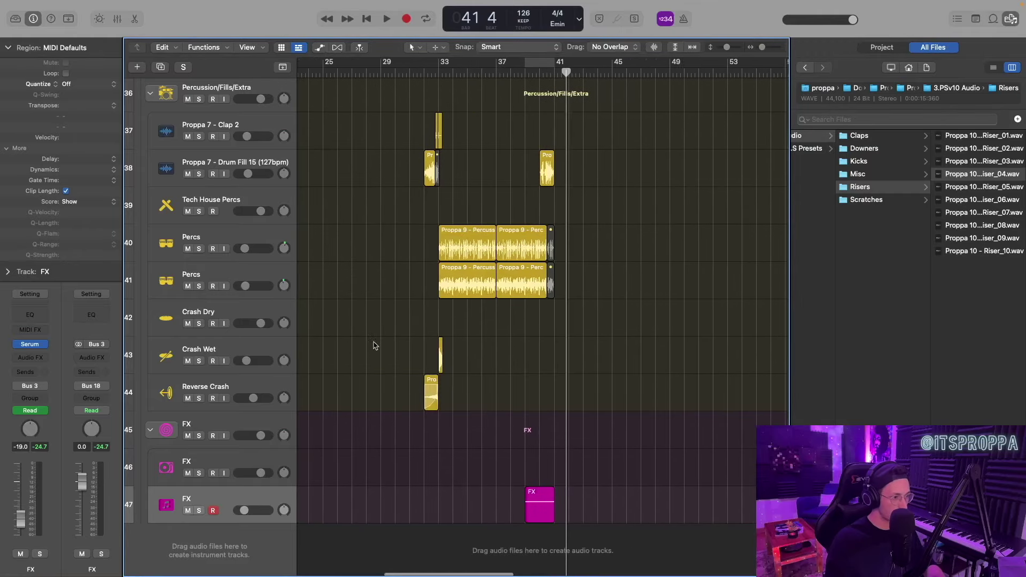
- Copy the reverse crash from bar 32 to bar 40 and play the transition through to bar 41
scroll(416, 374, left, 2)
drag(457, 398, 572, 397)
key(super+Right)
key(space)
key(super+Left)
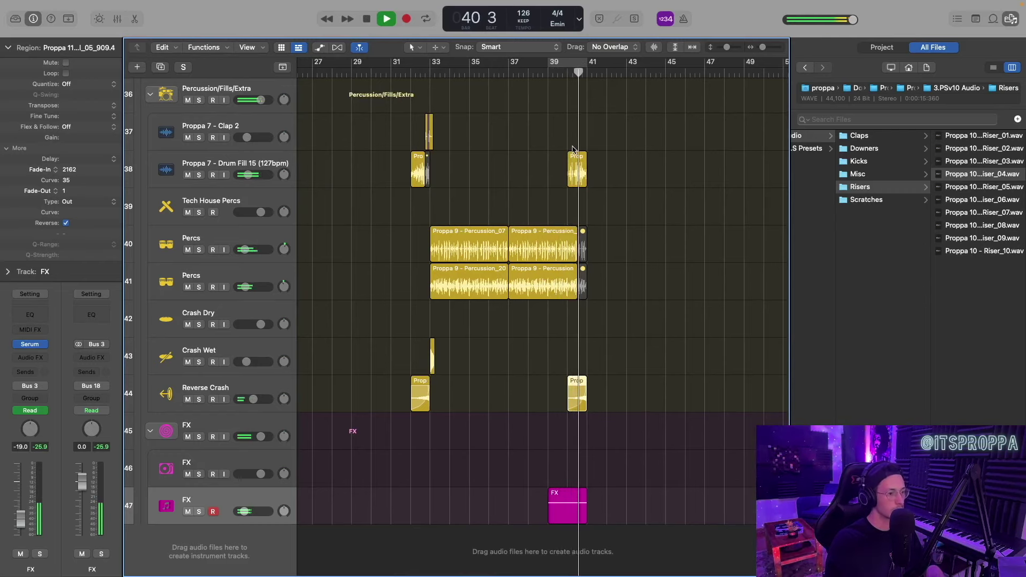
key(space)
- Move the playhead to bar 25 and audition several risers from the Volume 10 Risers folder
scroll(472, 420, up, 3)
scroll(472, 420, up, 20)
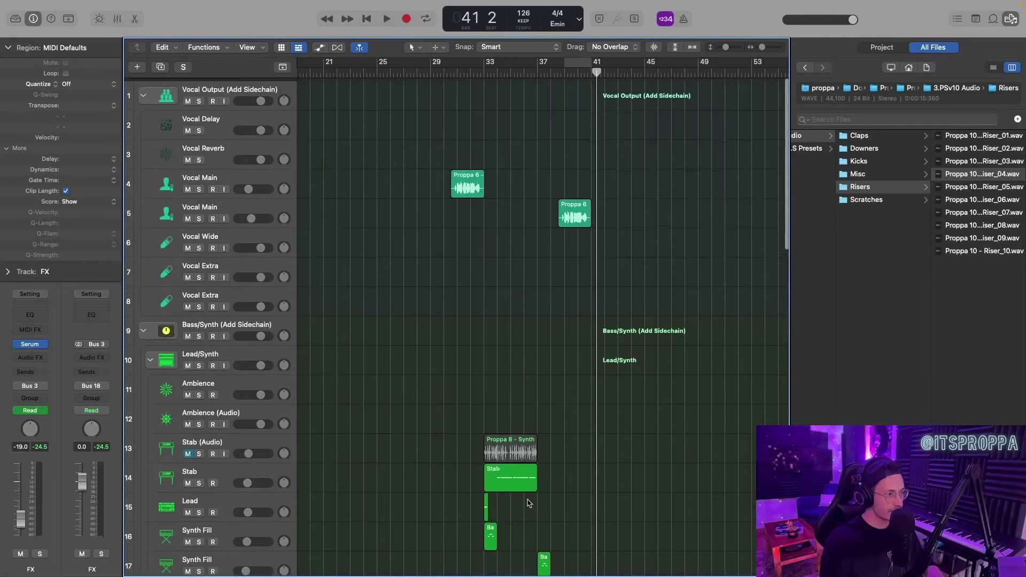
key(super+Left)
key(super+Left)
click(484, 74)
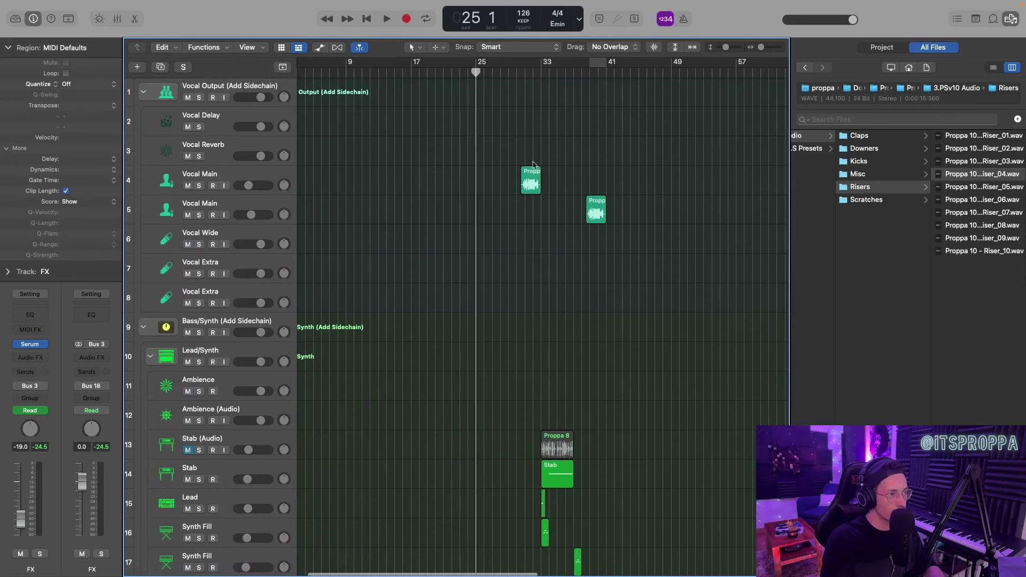
scroll(534, 236, down, 7)
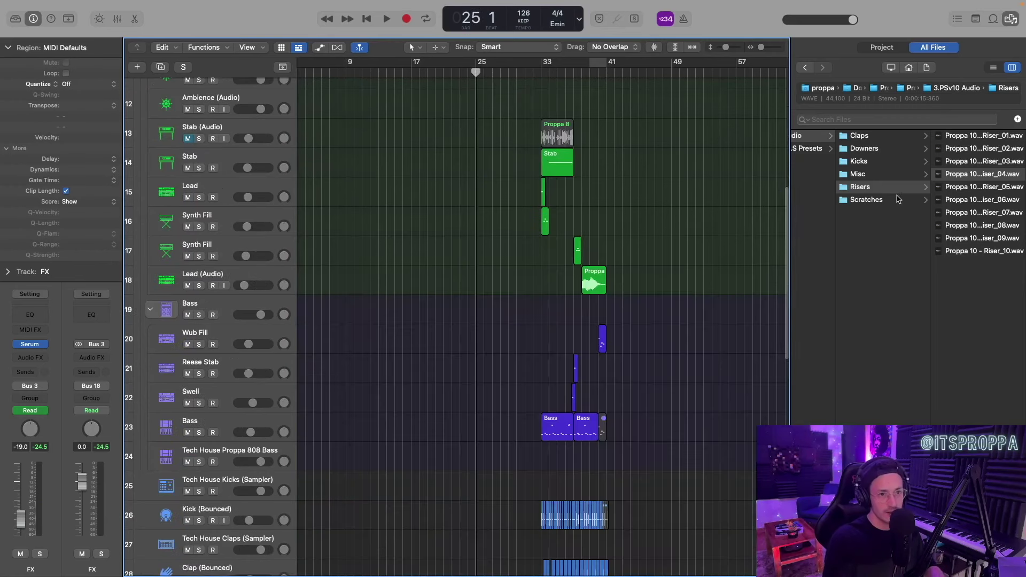
click(976, 213)
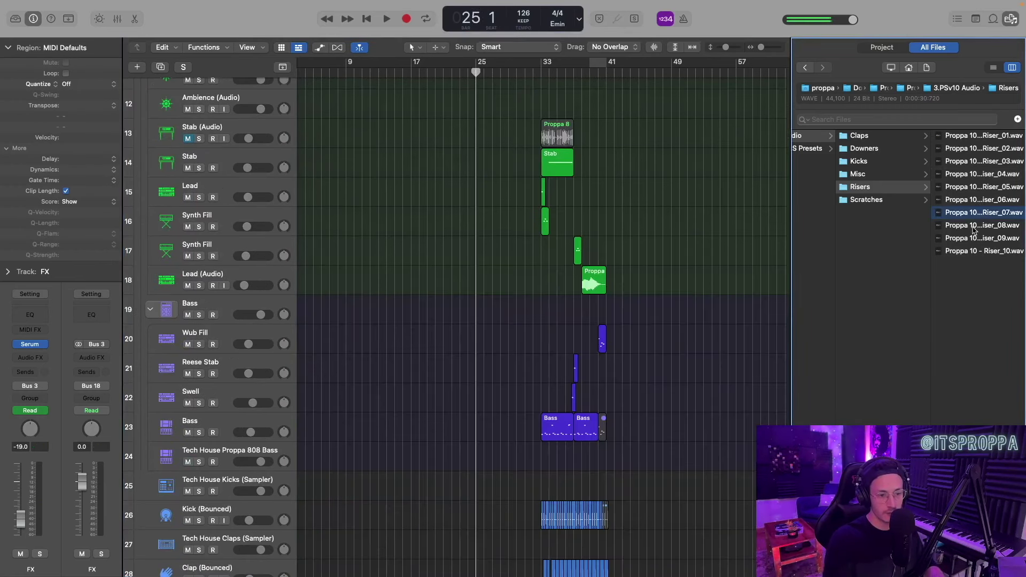
click(983, 136)
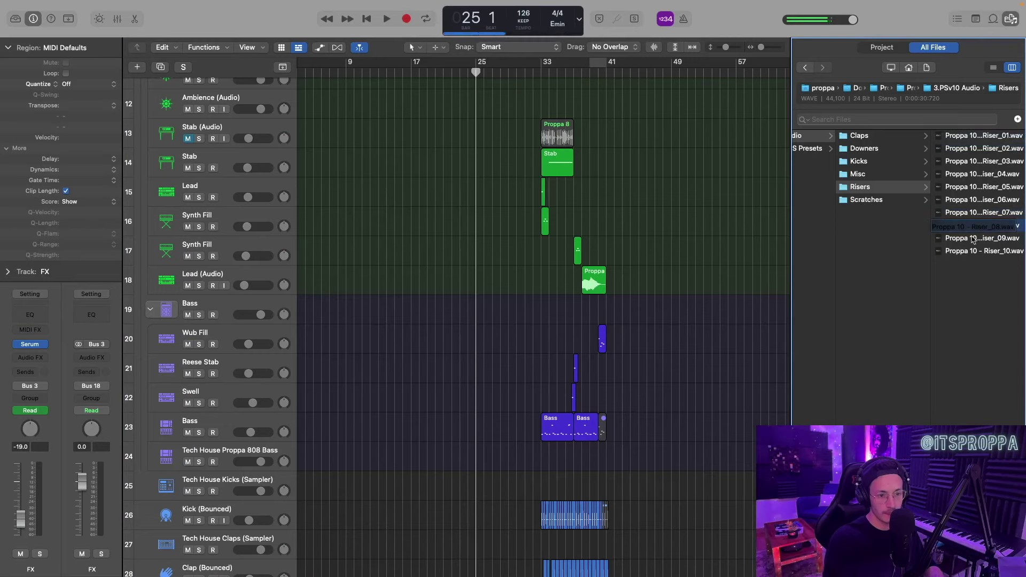
click(985, 162)
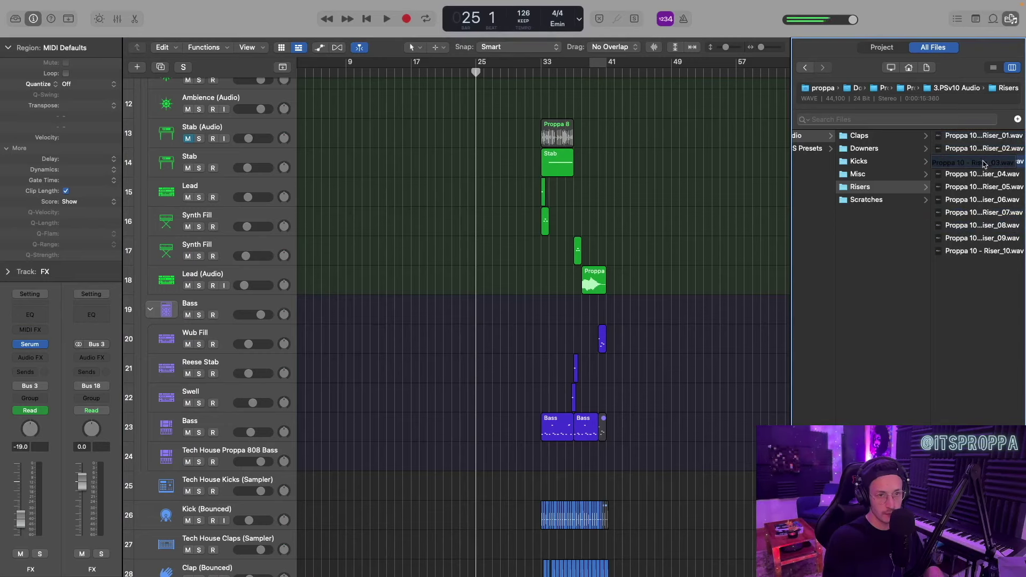
- Place Proppa 10 - Riser_03 on the FX audio track at bar 25 and raise its Channel EQ low cut to about 177 Hz
drag(983, 163, 928, 189)
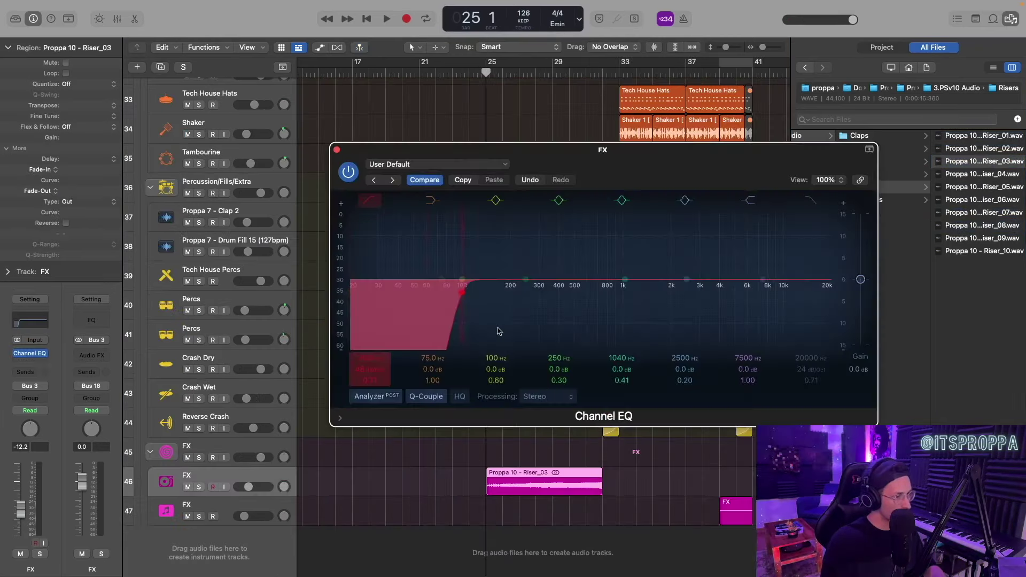
drag(499, 330, 533, 342)
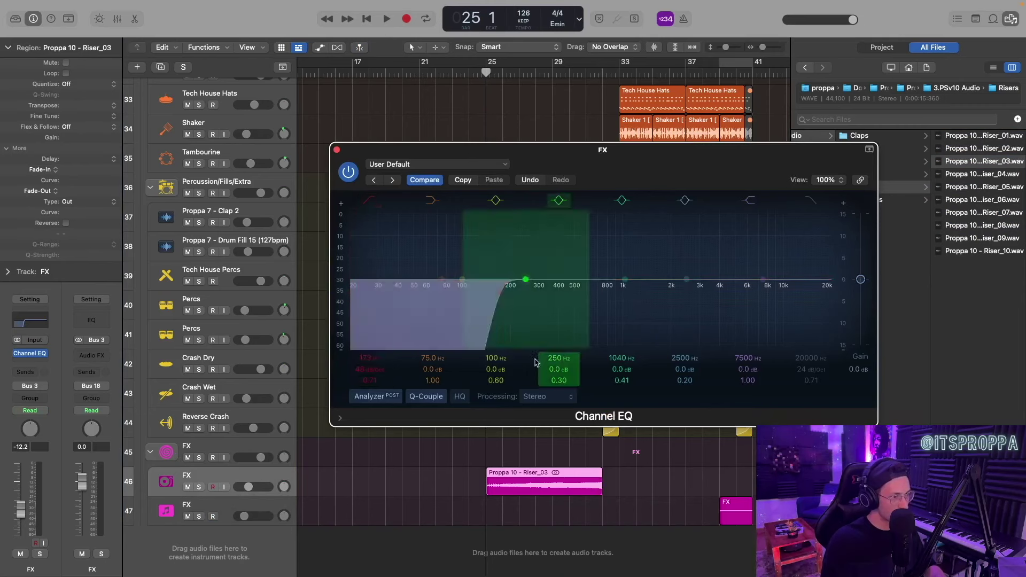
click(337, 150)
- Audition the samples in the Downers folder and place Proppa 10 - Downer_01 on a second FX audio track at bar 25
click(886, 149)
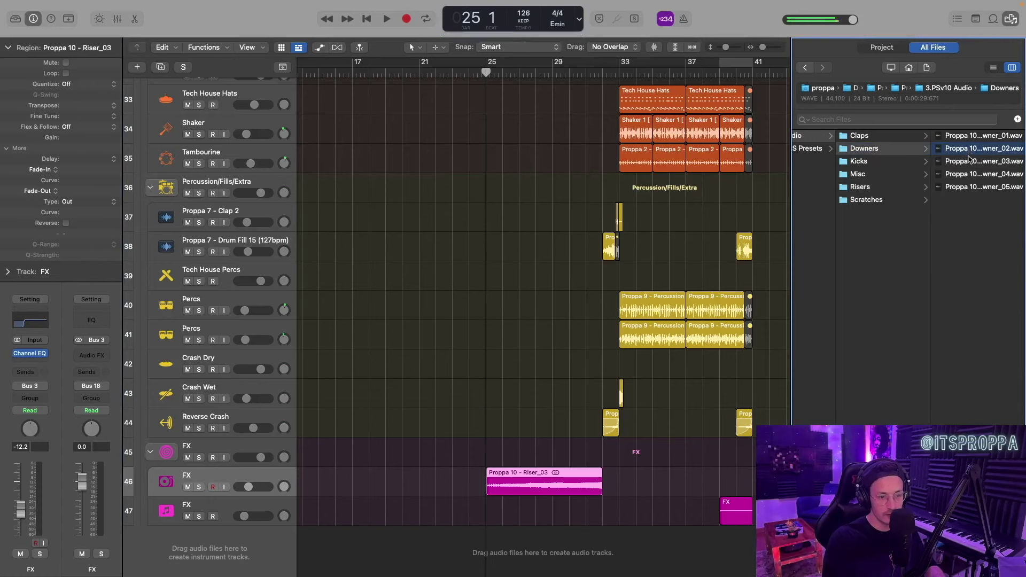
double_click(966, 150)
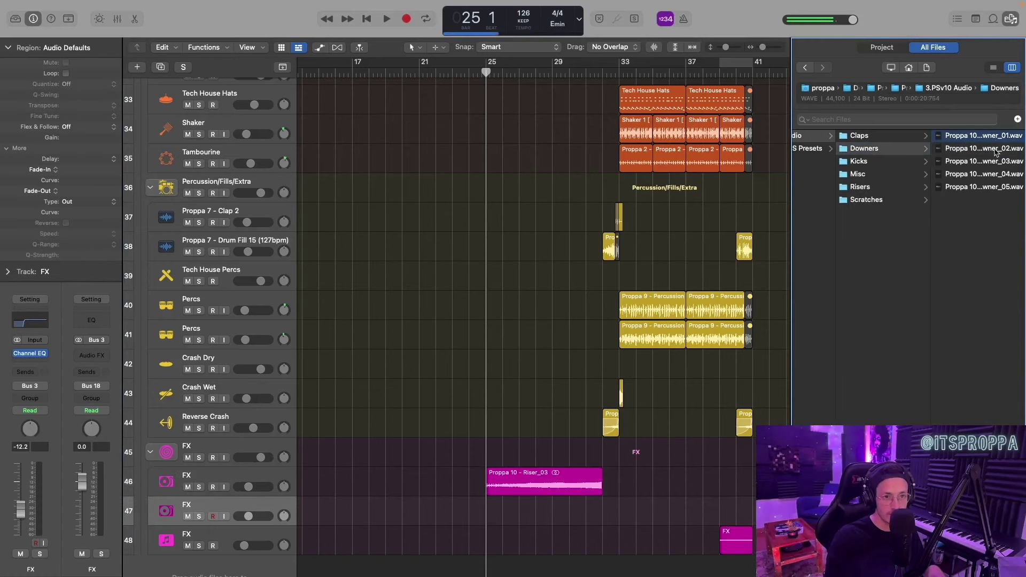
drag(998, 139, 489, 512)
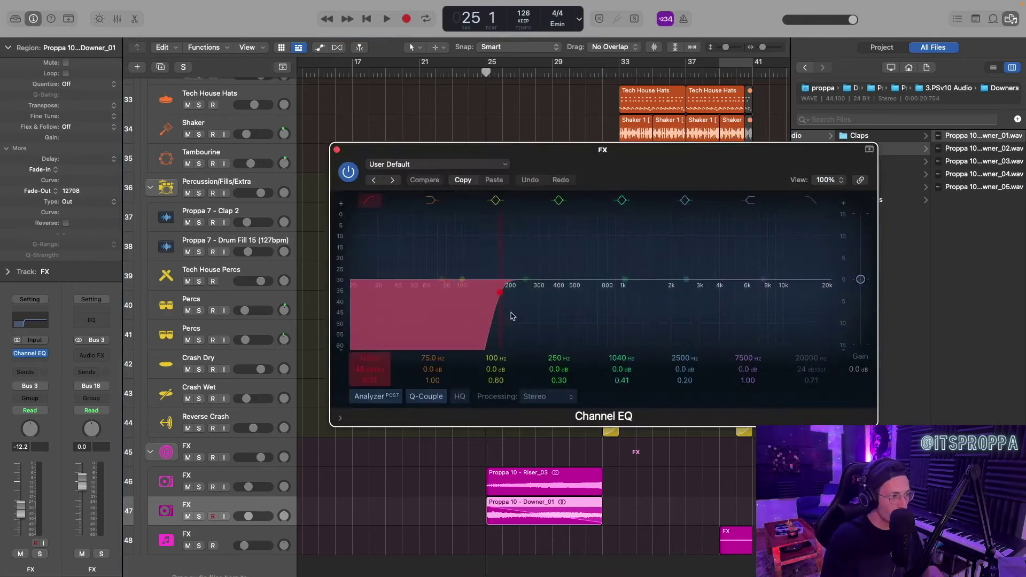
- Raise the low cut in the Downer_01 track's Channel EQ well into the midrange
drag(513, 317, 662, 330)
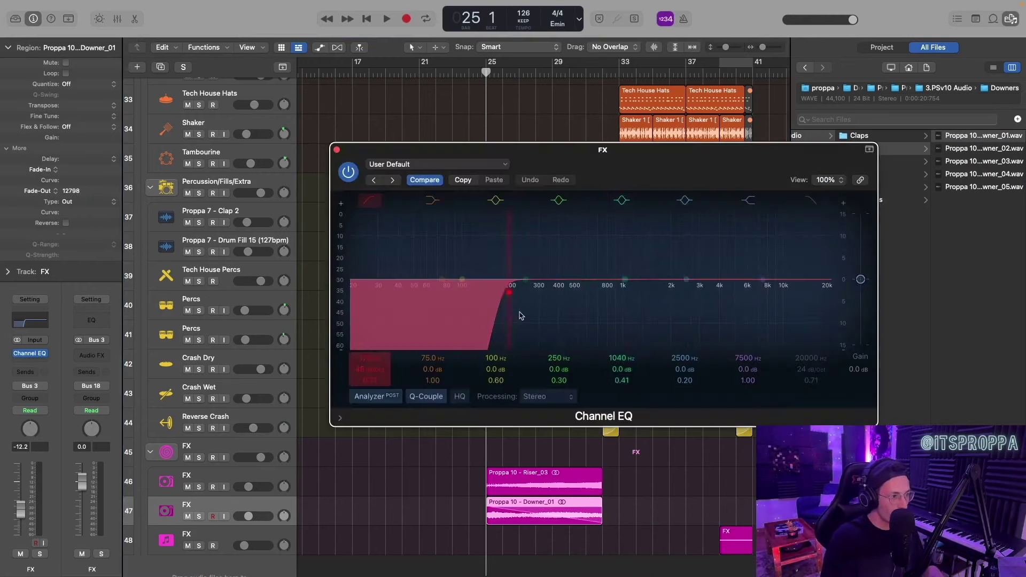
drag(724, 337, 683, 334)
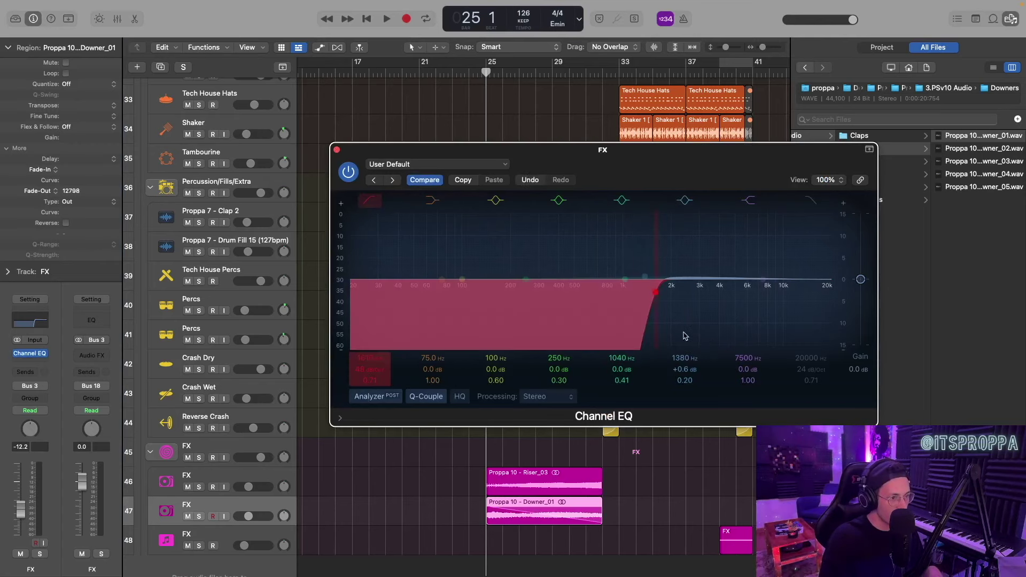
drag(636, 302, 609, 303)
click(326, 148)
click(337, 149)
- Play the riser and downer from bar 25 and lower the Downer_01 track's volume to -15.4 dB
key(space)
drag(252, 517, 250, 518)
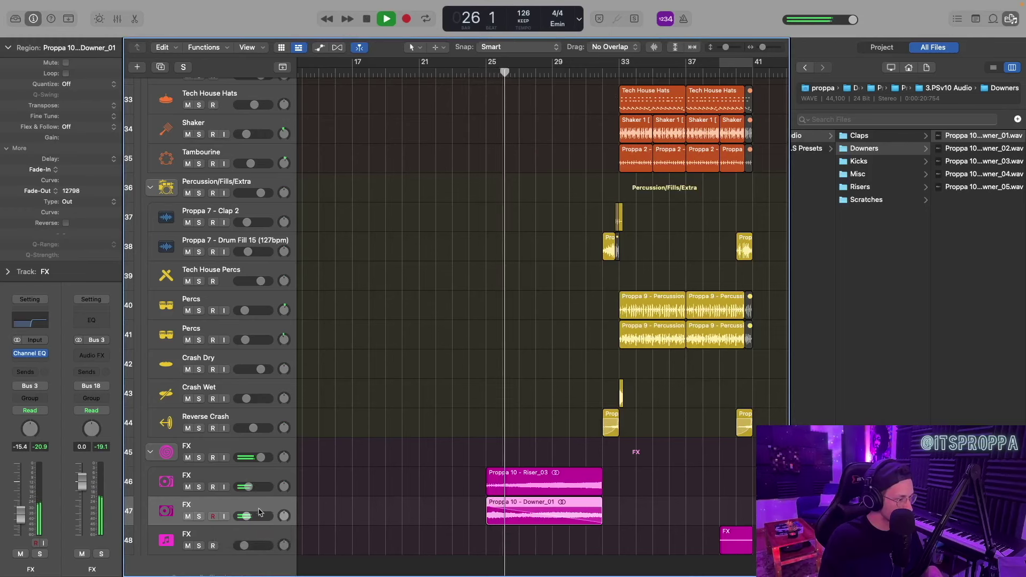
key(super+Left)
key(space)
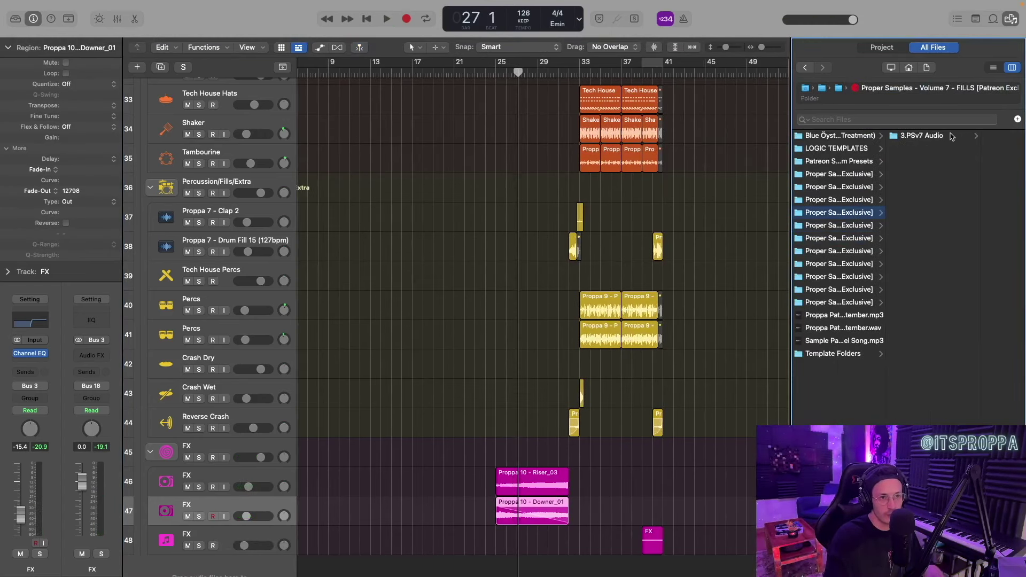
- Audition the 8-bar drum fills in the Volume 7 Fills folder and place Drum Fill 17 on a new track at bar 25
click(952, 137)
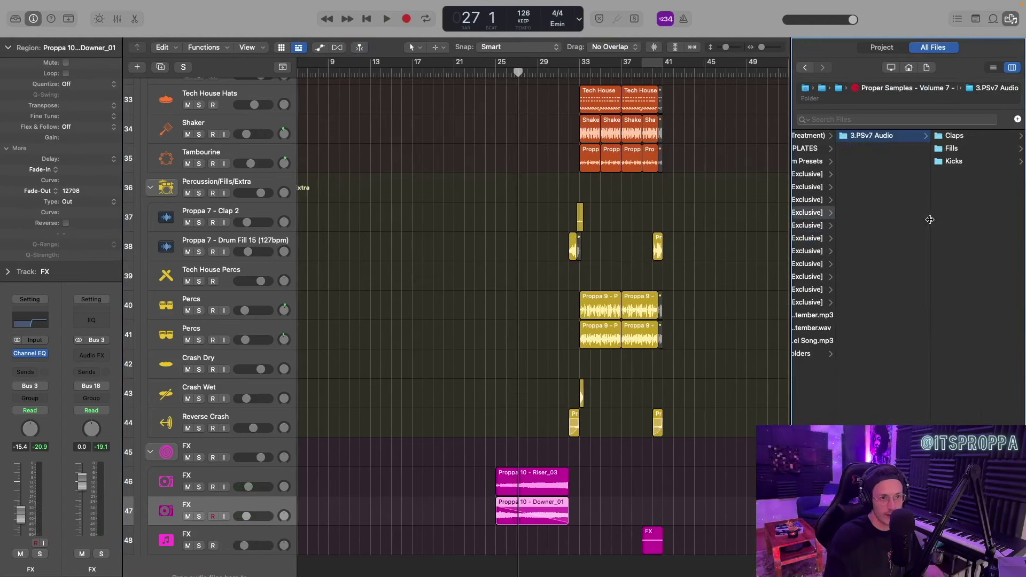
click(955, 148)
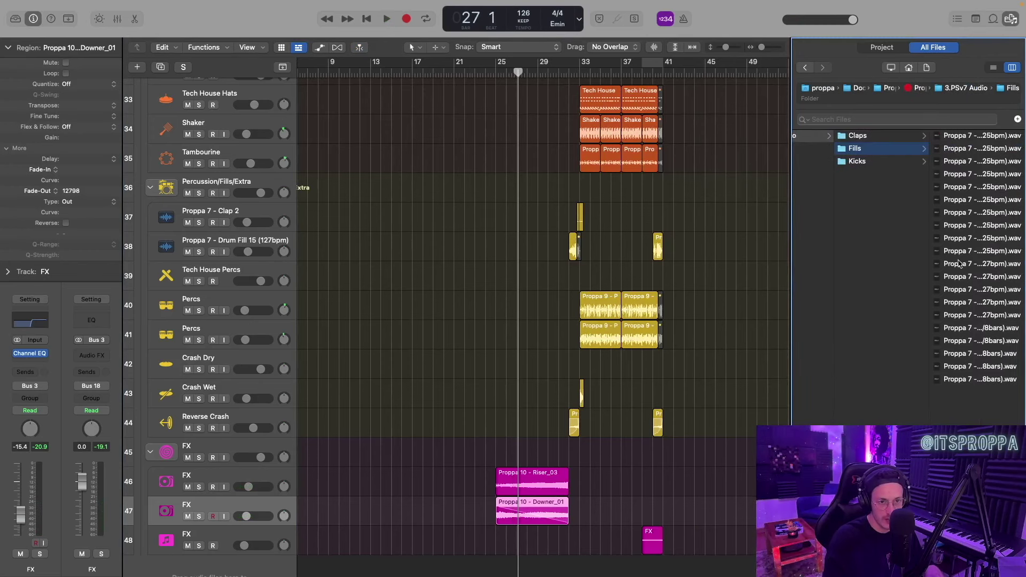
click(977, 332)
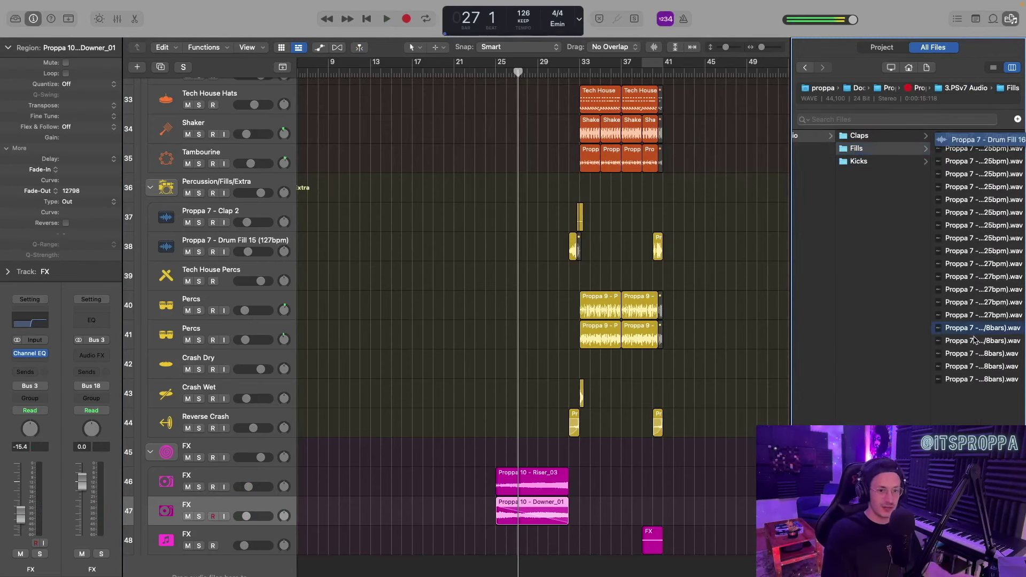
click(972, 343)
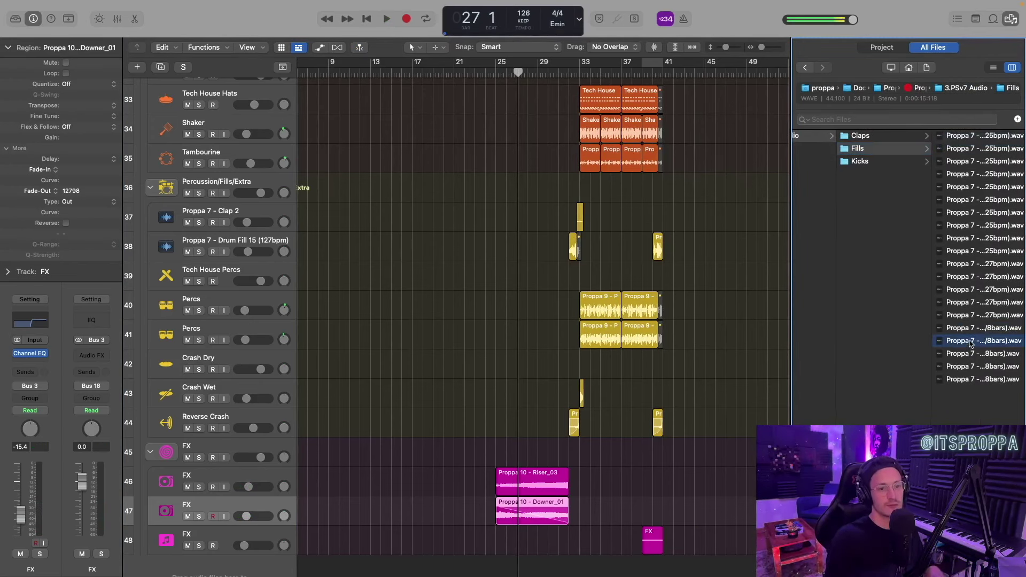
click(978, 354)
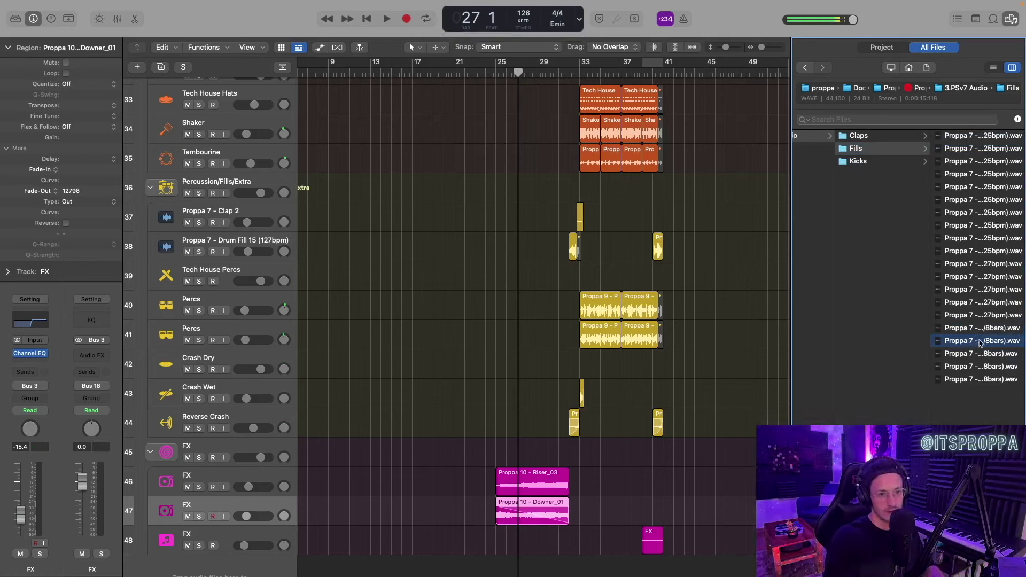
scroll(511, 468, down, 2)
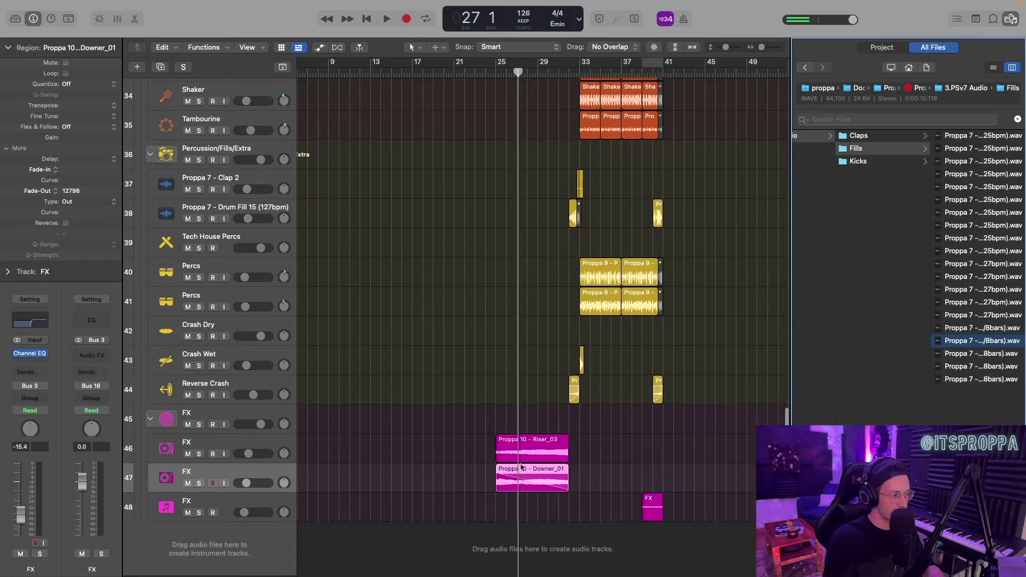
drag(846, 389, 497, 508)
drag(497, 508, 497, 534)
- Show Flex and set the Drum Fill 17 track to Flex Time - Rhythmic
key(super+f)
click(237, 440)
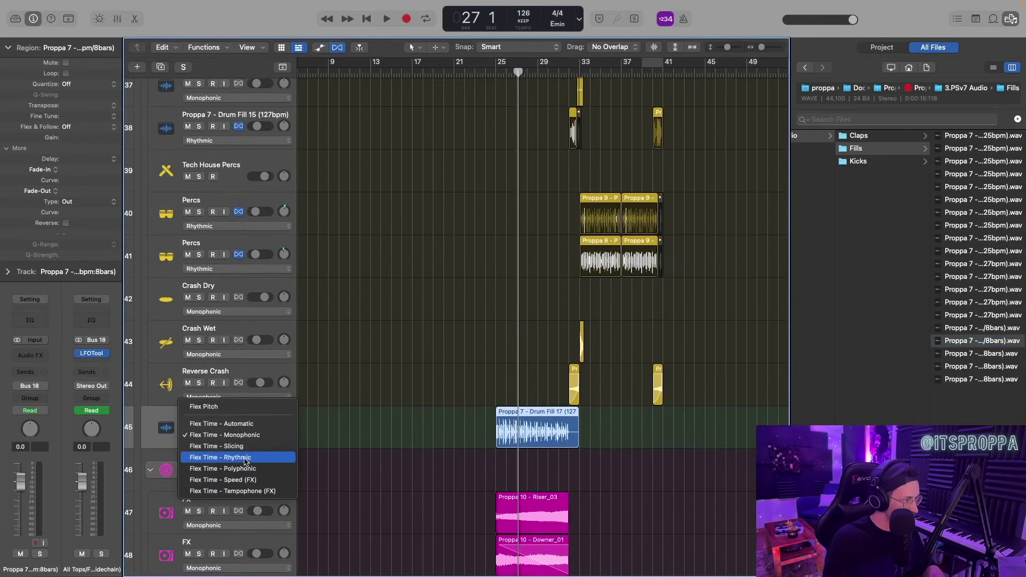
click(247, 458)
- Move the Drum Fill 17 track above Percs in the group's yellow colour and quantize its region to 1/16 Swing C
drag(166, 427, 163, 200)
key(alt+c)
click(129, 324)
key(alt+c)
click(80, 84)
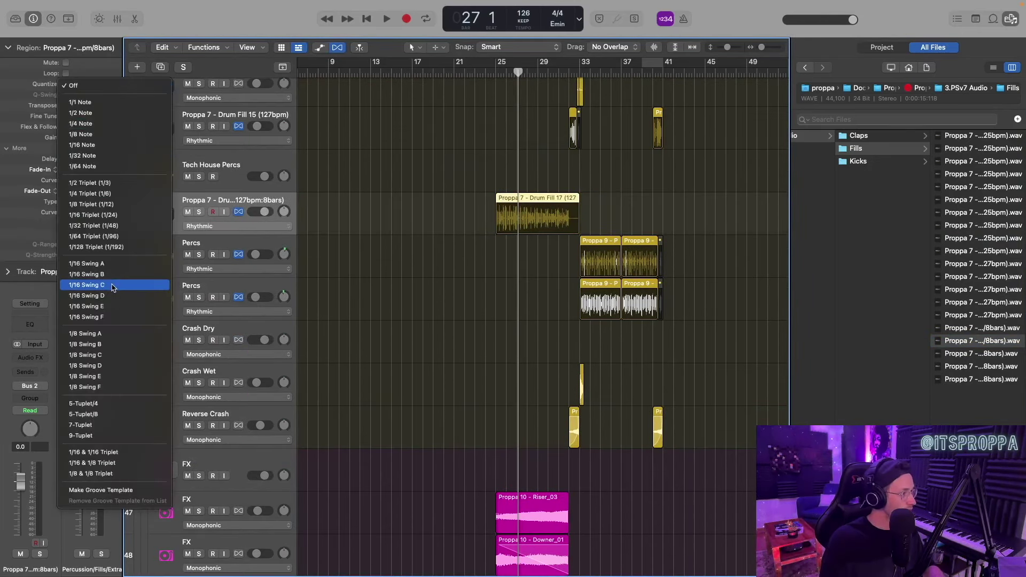
click(112, 285)
- Copy the Stab region with its automation to bar 25, extend it to bar 32 and open its notes for editing
key(super+Right)
key(super+Right)
key(super+Right)
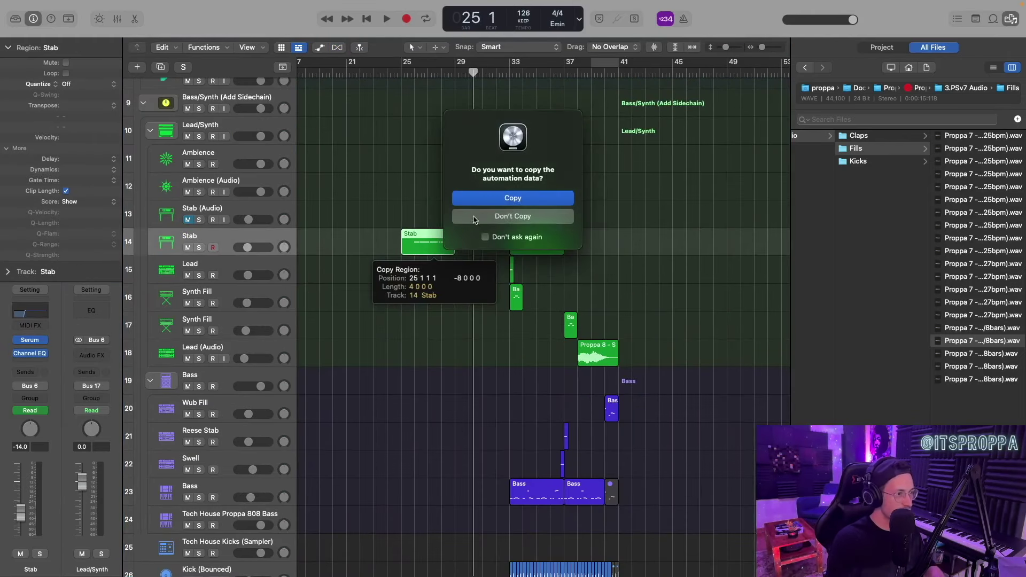
key(Return)
drag(454, 251, 496, 250)
key(e)
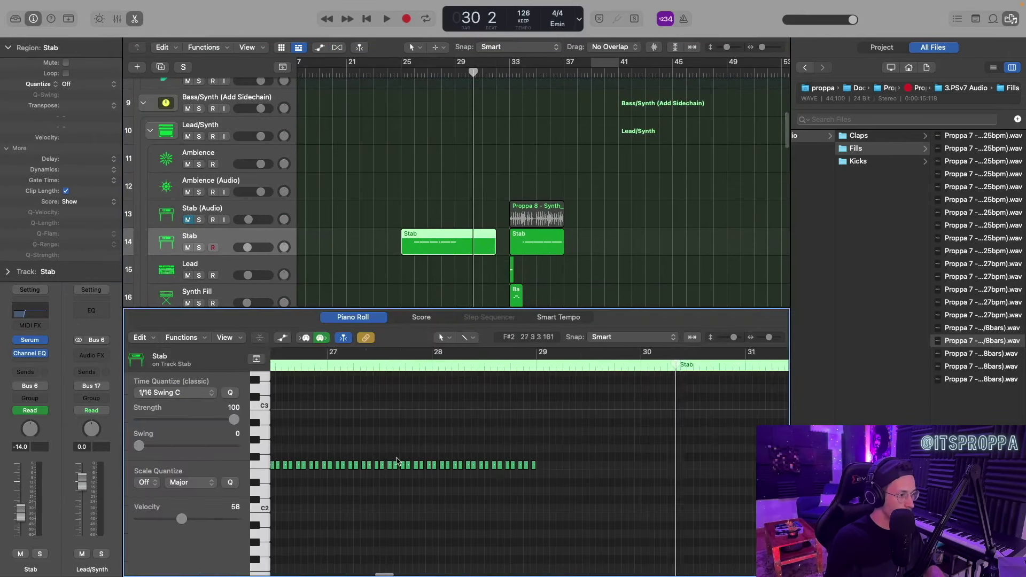
- Move the copied Stab notes to the region start at bar 25 and duplicate them to fill bars 25 to 32
drag(352, 443, 757, 497)
scroll(675, 483, left, 6)
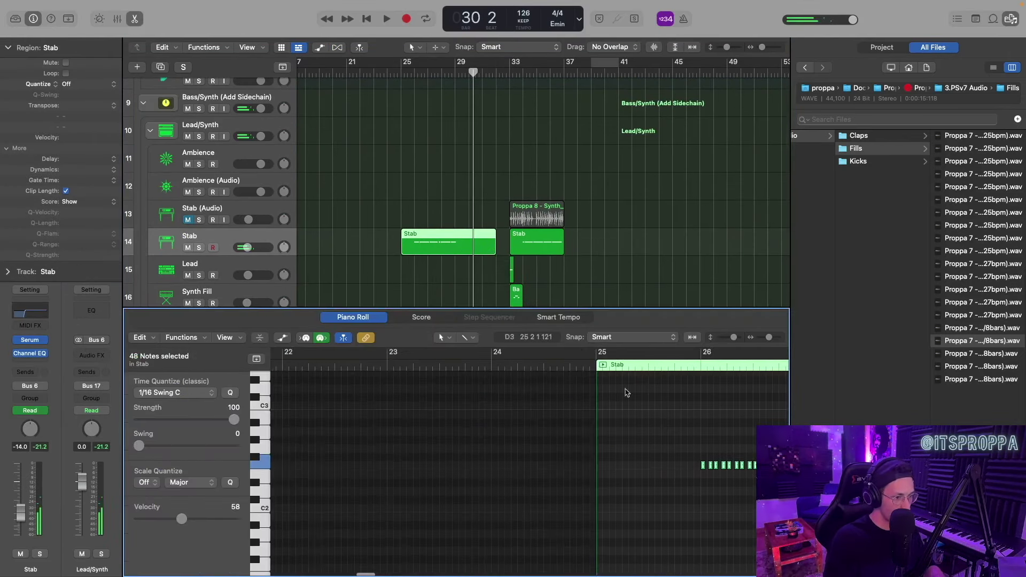
click(598, 364)
key(semicolon)
scroll(396, 399, right, 8)
key(super+r)
click(579, 363)
key(space)
drag(596, 427, 504, 485)
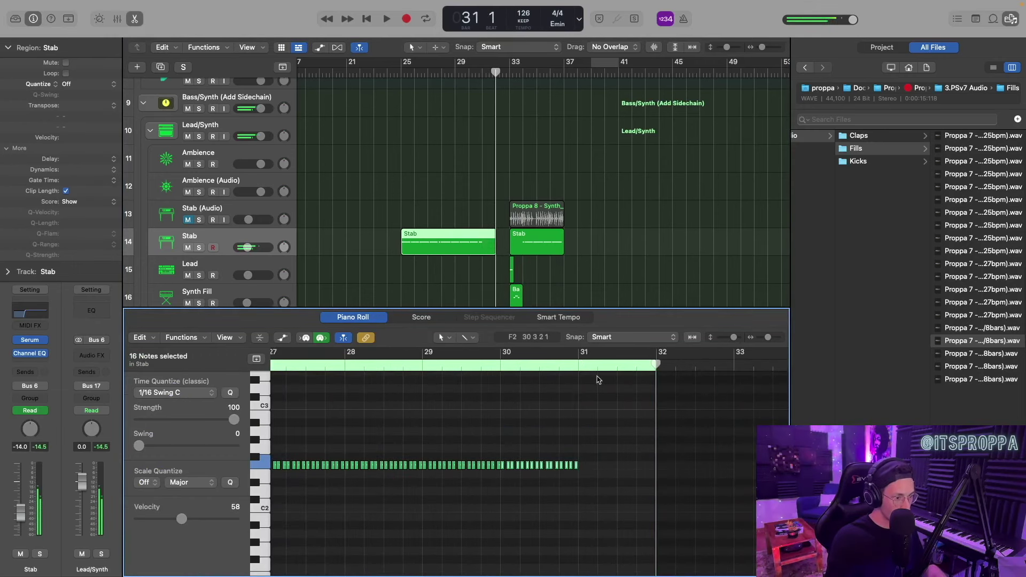
click(32, 340)
drag(457, 479, 463, 456)
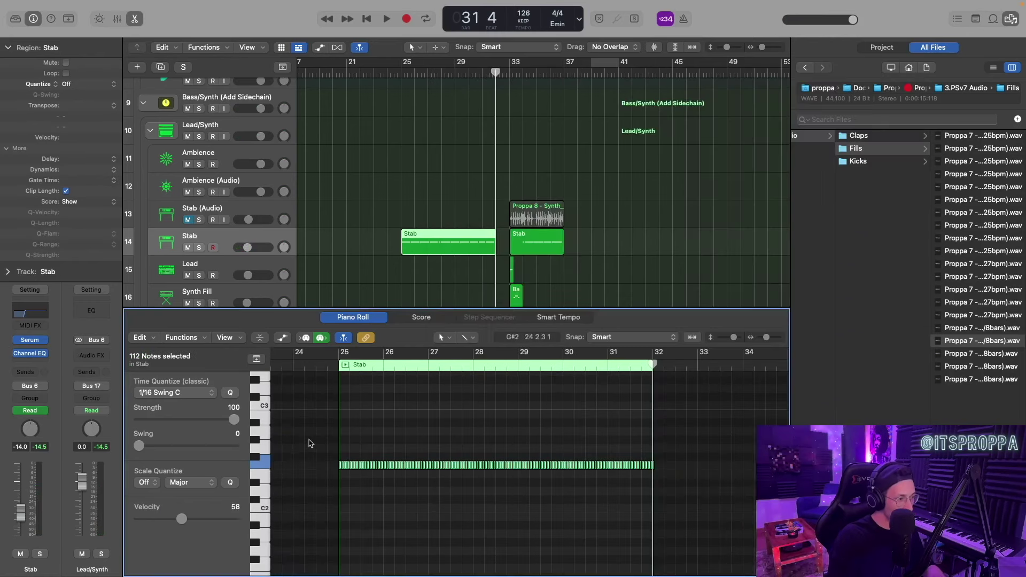
- Transpose all notes in the bar 25 Stab region down one octave
drag(308, 438, 866, 517)
key(alt+shift+Down)
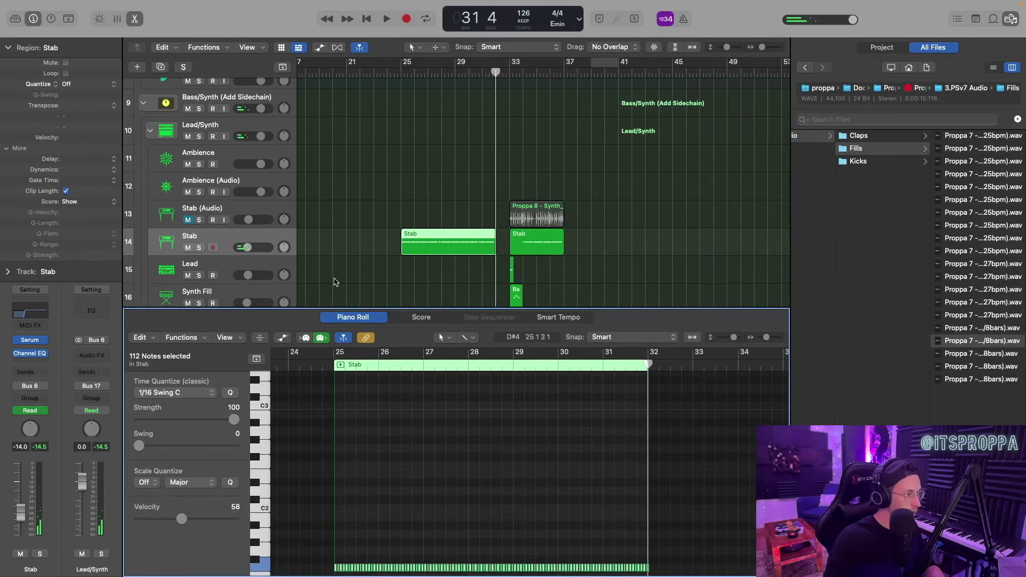
- Draw a Serum pitch bend automation ramp on the Stab track, rising from 0.00 near bar 25 to a peak at bar 32
key(a)
key(a)
click(288, 244)
key(a)
click(505, 258)
click(382, 259)
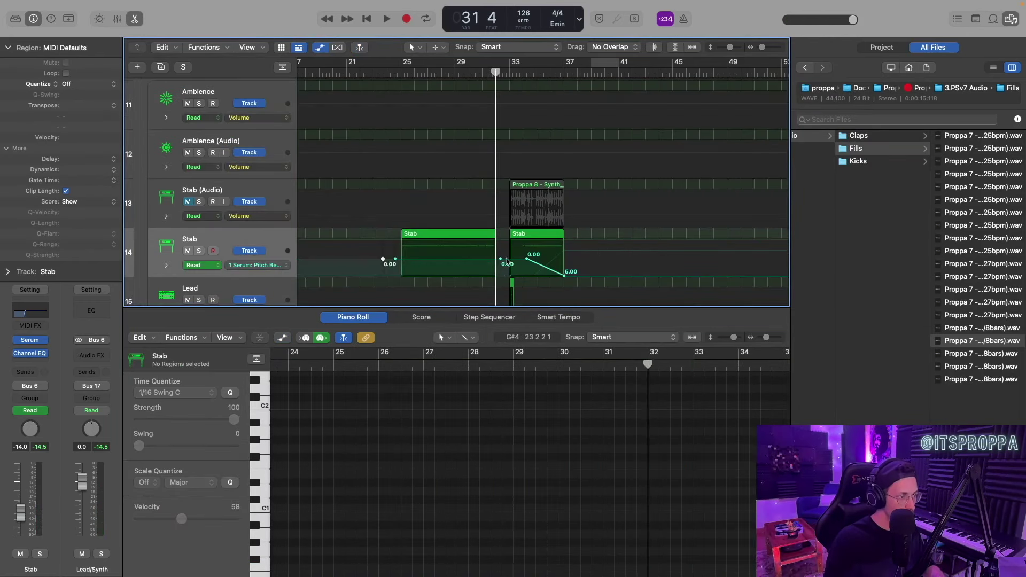
click(395, 259)
drag(497, 258, 495, 240)
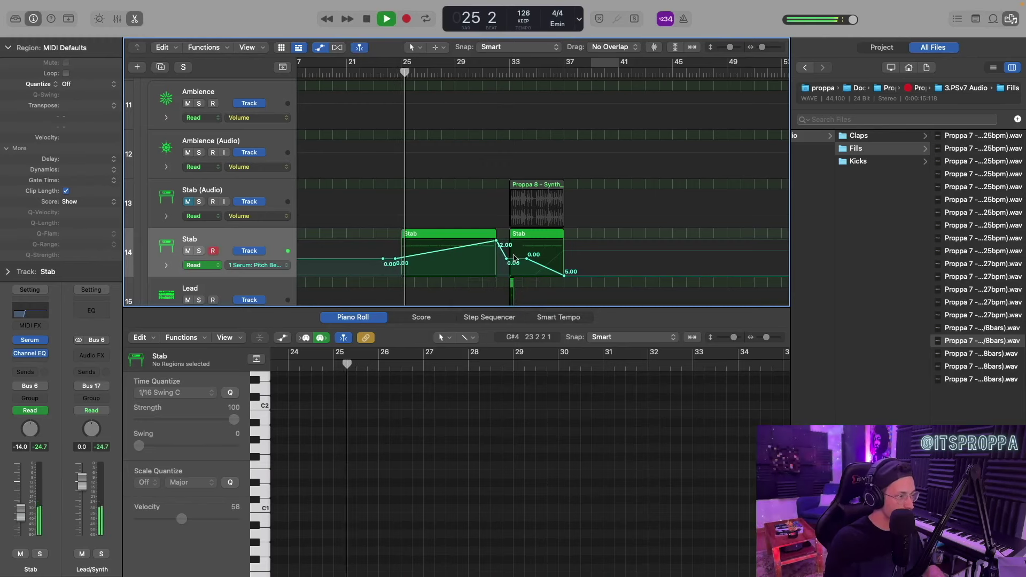
- Hide the automation and play the full build from bar 25
key(a)
key(super+Left)
key(space)
key(super+Up)
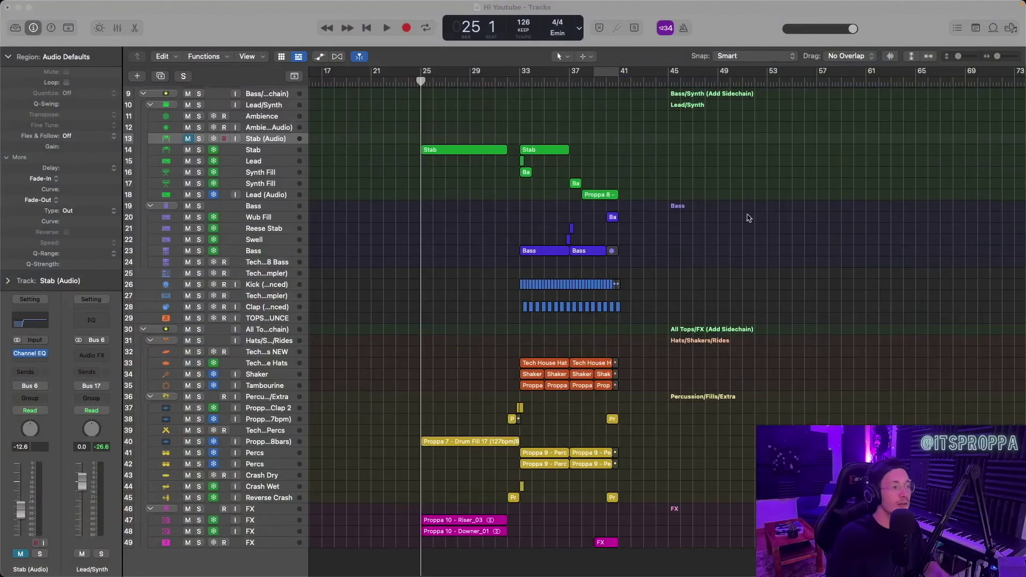
scroll(474, 263, down, 2)
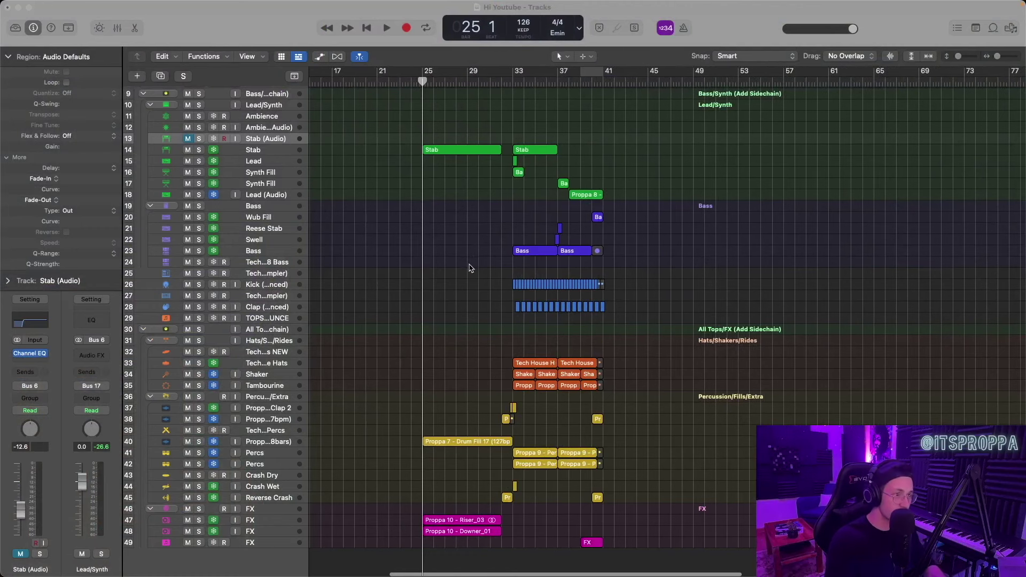
scroll(464, 275, down, 3)
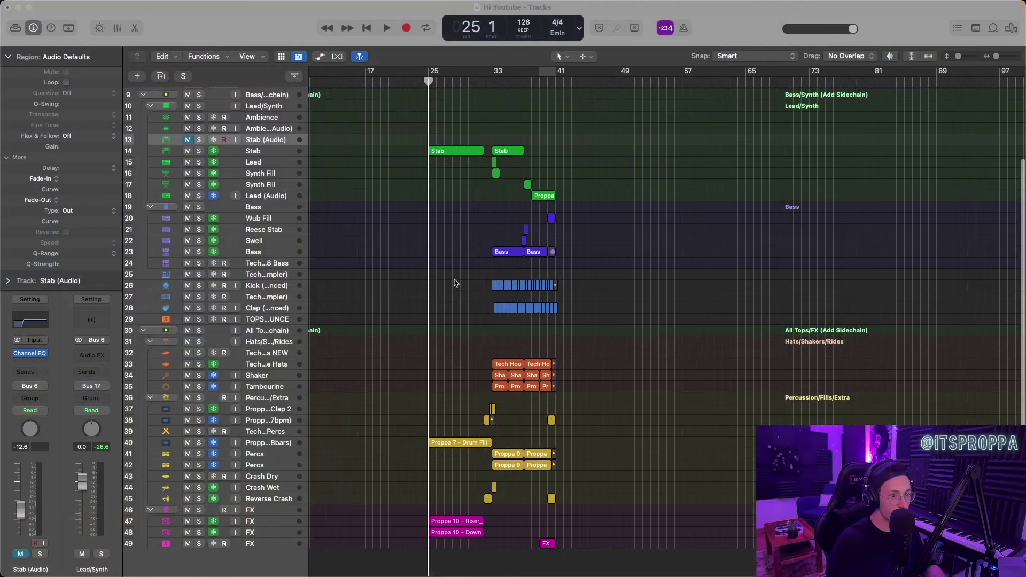
scroll(454, 283, left, 2)
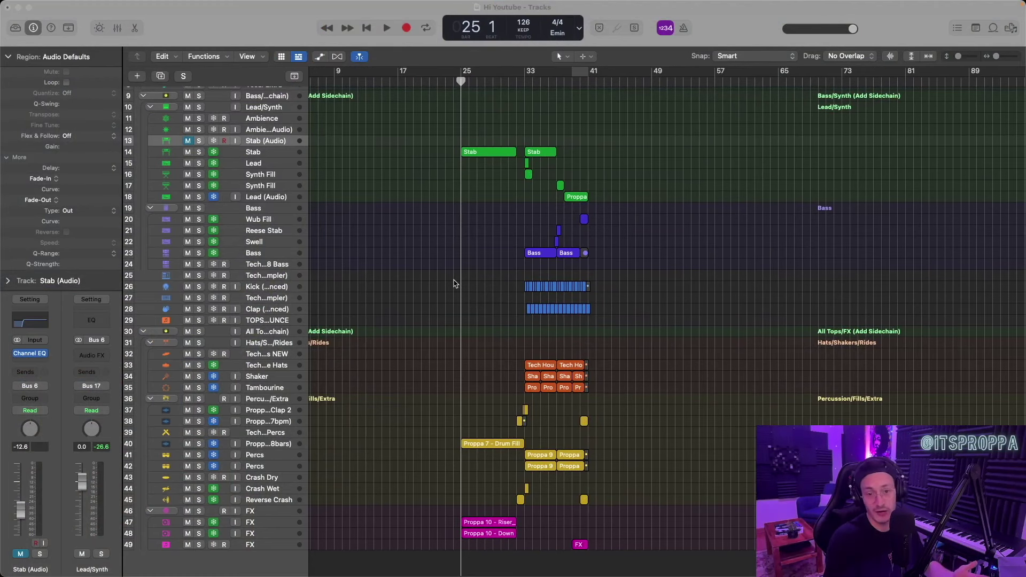
- Play the arrangement from bar 25 through the build into the drop, and review the stab, fill, bass and vocal regions across the transition
key(space)
scroll(458, 300, up, 3)
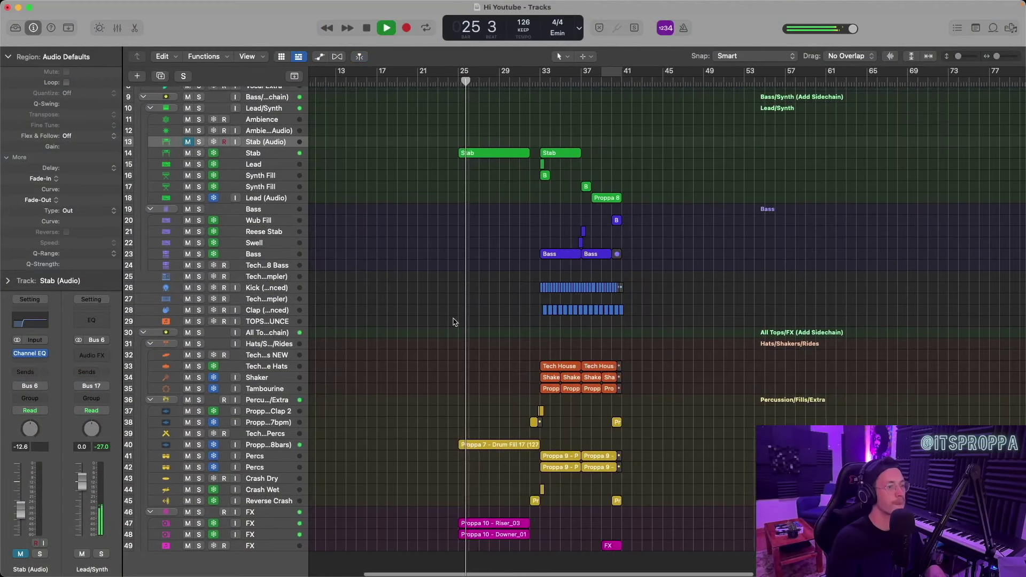
scroll(499, 308, up, 3)
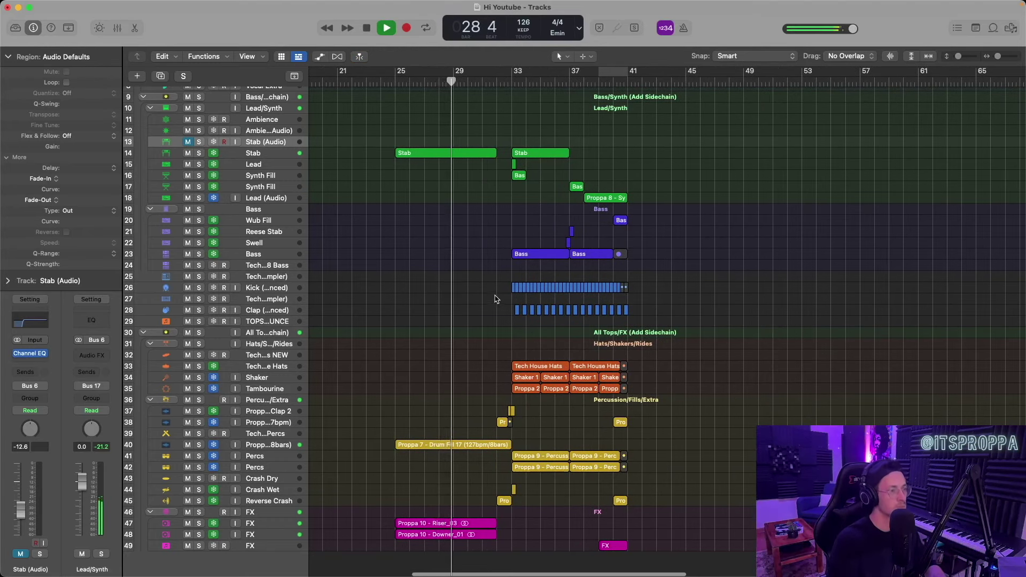
scroll(496, 299, down, 2)
scroll(321, 204, up, 2)
scroll(325, 203, up, 2)
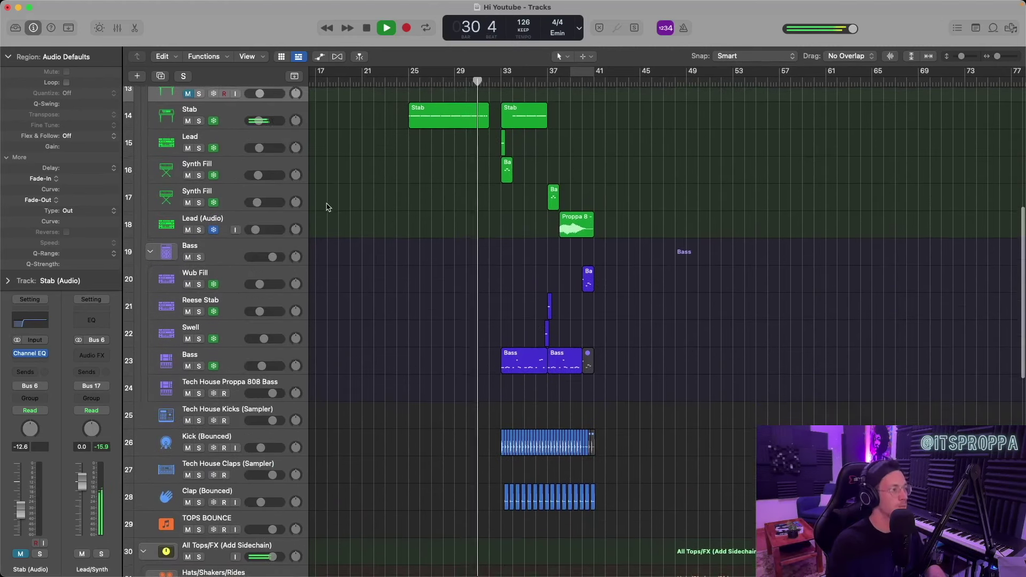
scroll(335, 206, right, 1)
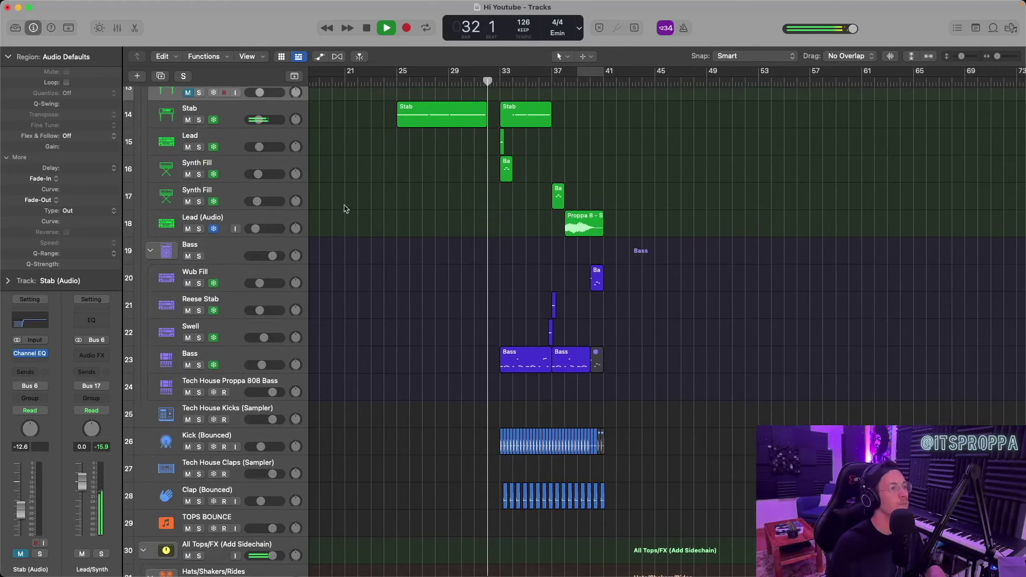
scroll(388, 217, up, 6)
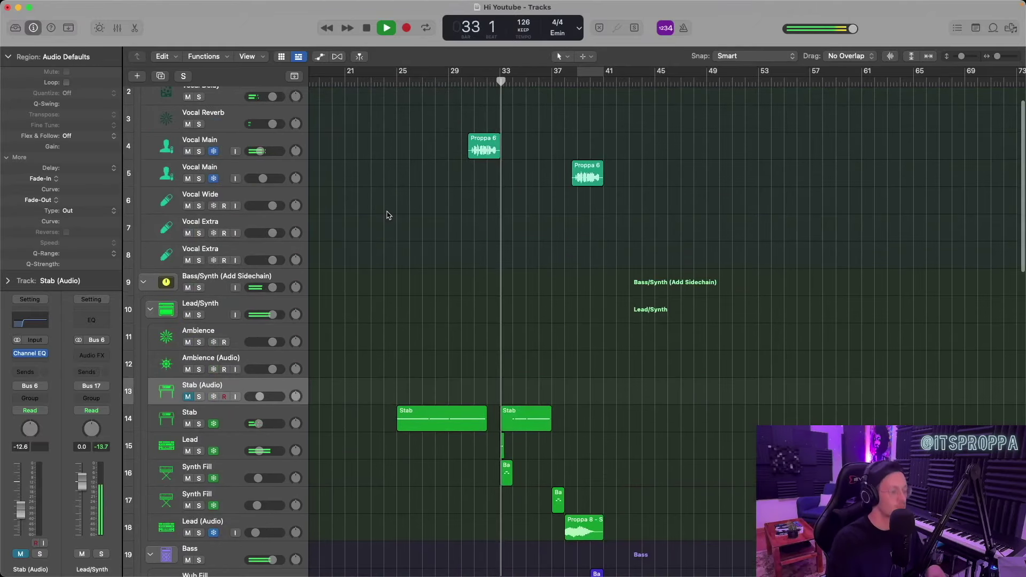
scroll(386, 220, up, 2)
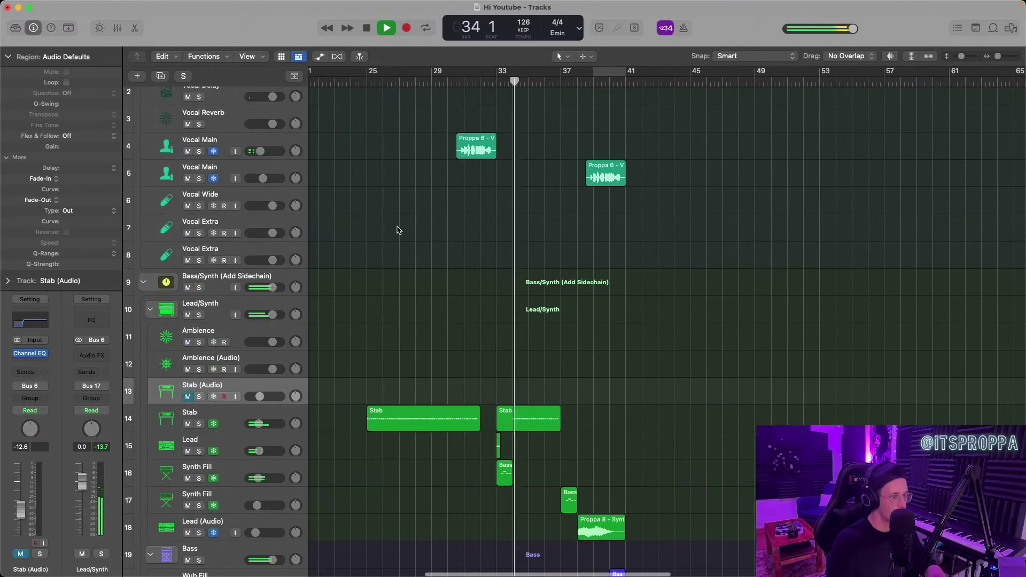
scroll(402, 227, up, 3)
scroll(405, 224, left, 1)
scroll(408, 222, down, 3)
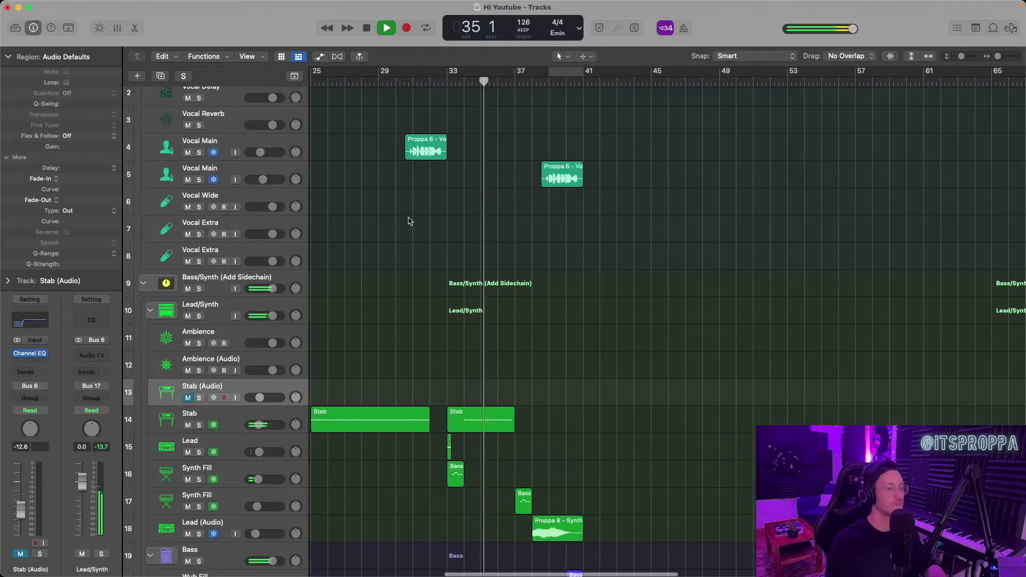
scroll(410, 223, down, 1)
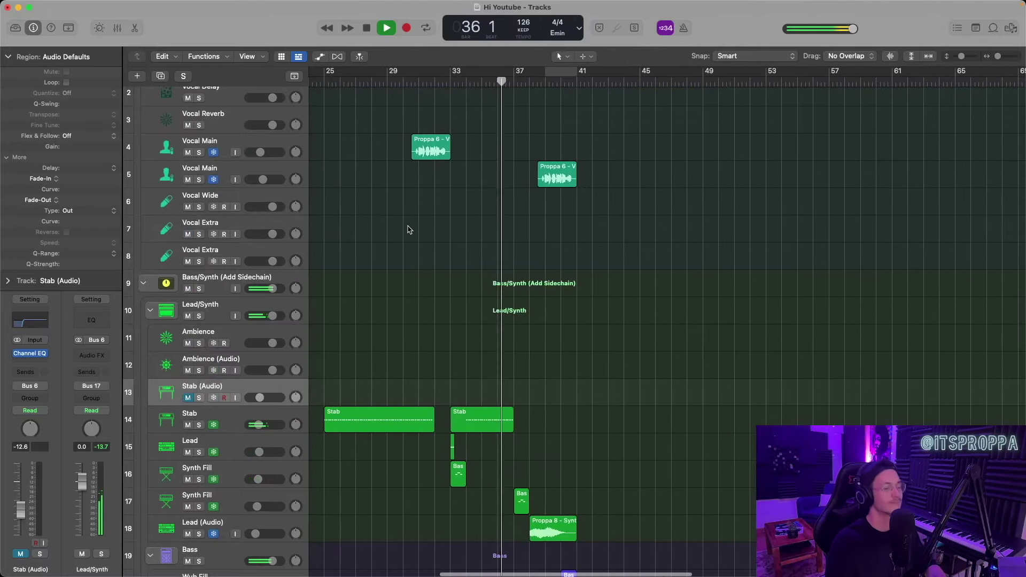